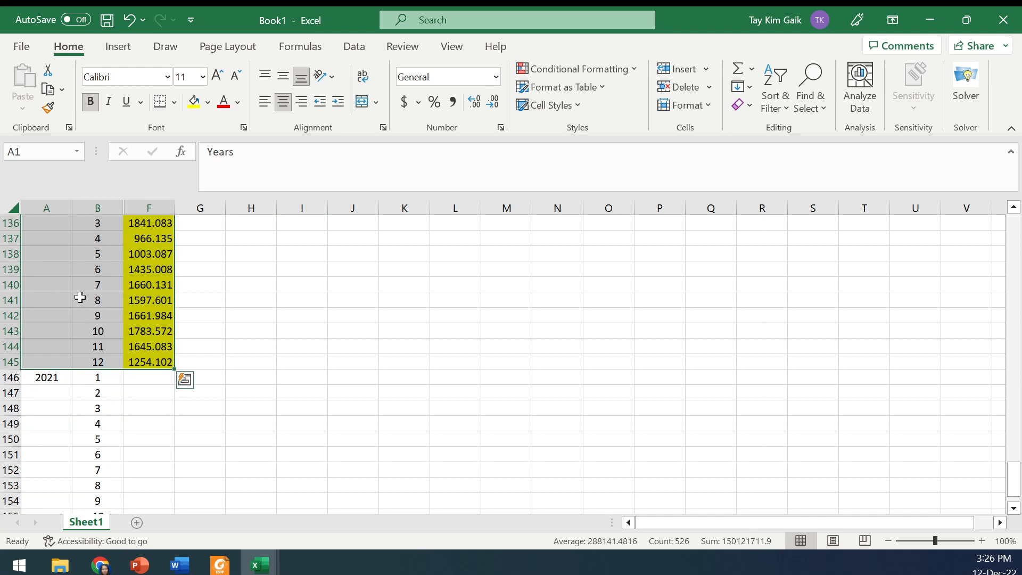
- Insert a markers-only scatter chart from the selected Years, Months and Actual data
{"action": "left_click", "coordinate": [119, 47]}
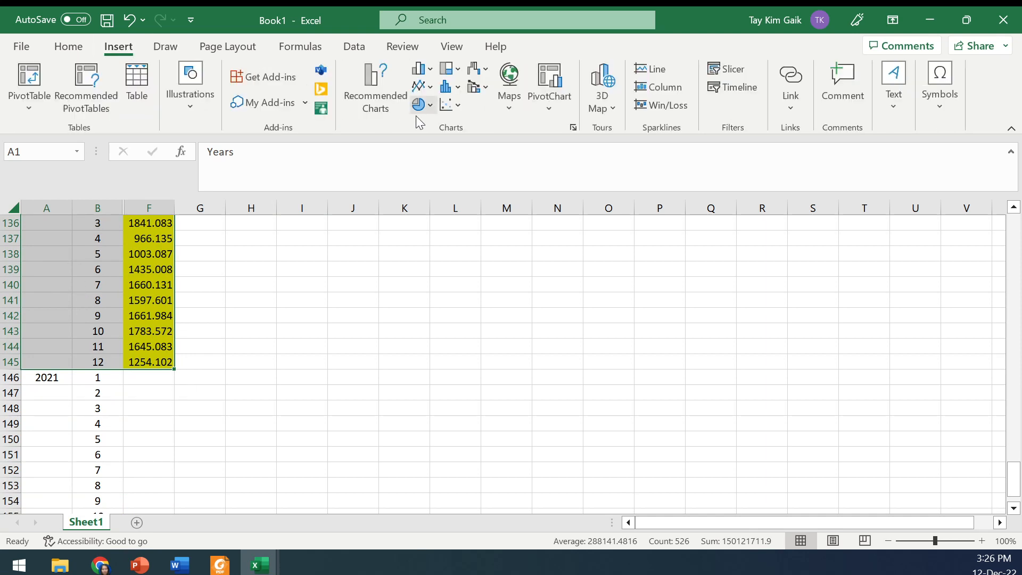
{"action": "left_click", "coordinate": [450, 105]}
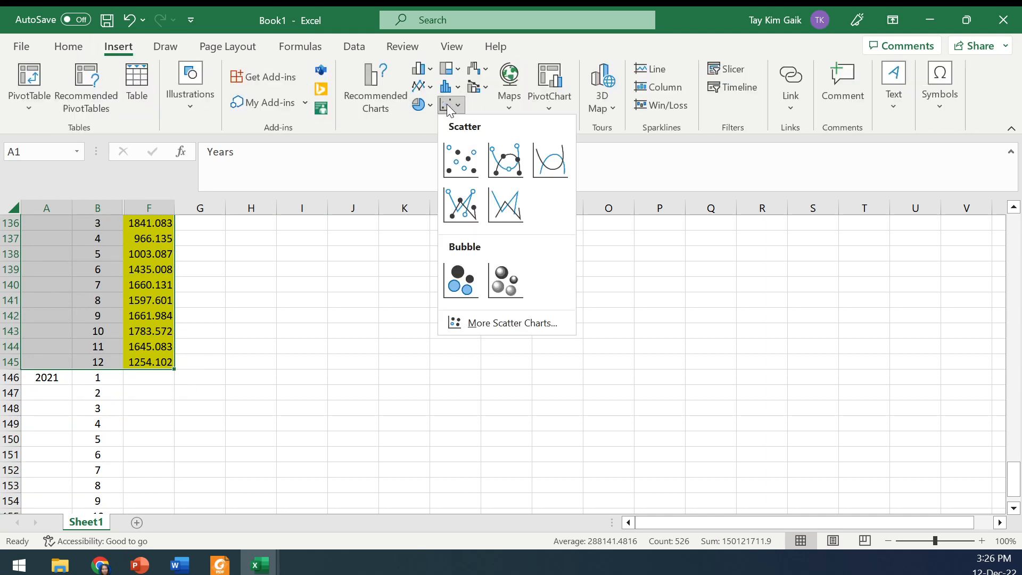
{"action": "left_click", "coordinate": [467, 173]}
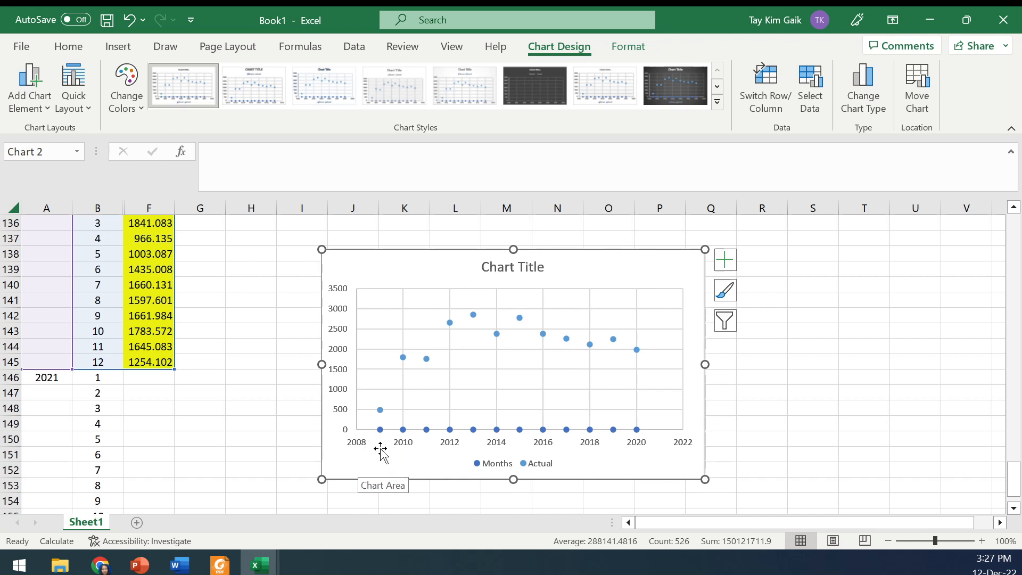
- Switch to PowerPoint to examine the time series plot on the Results slide, and return to the Excel workbook
{"action": "left_click", "coordinate": [139, 564]}
{"action": "left_click", "coordinate": [97, 209]}
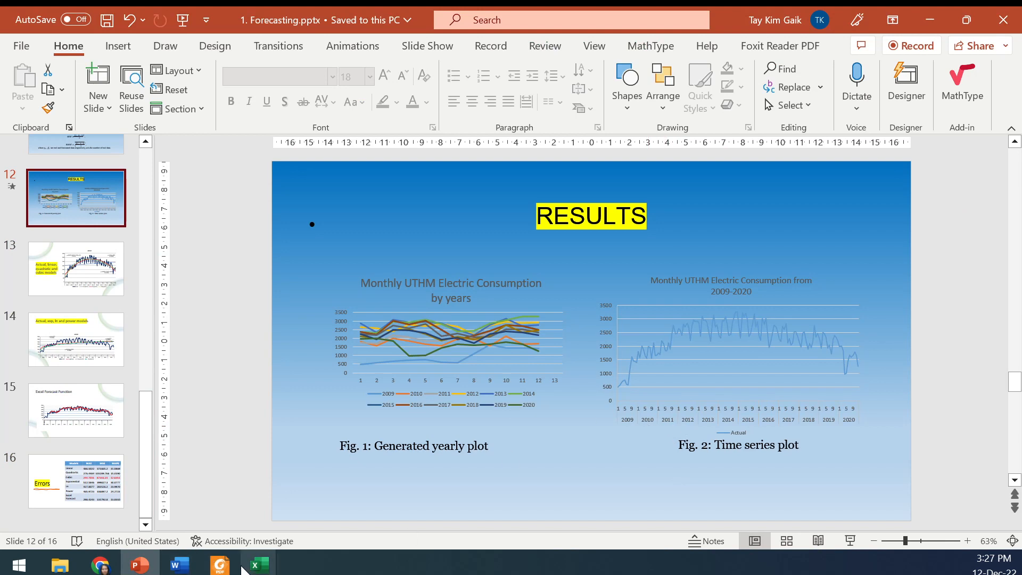
{"action": "mouse_move", "coordinate": [259, 565]}
{"action": "left_click", "coordinate": [318, 529]}
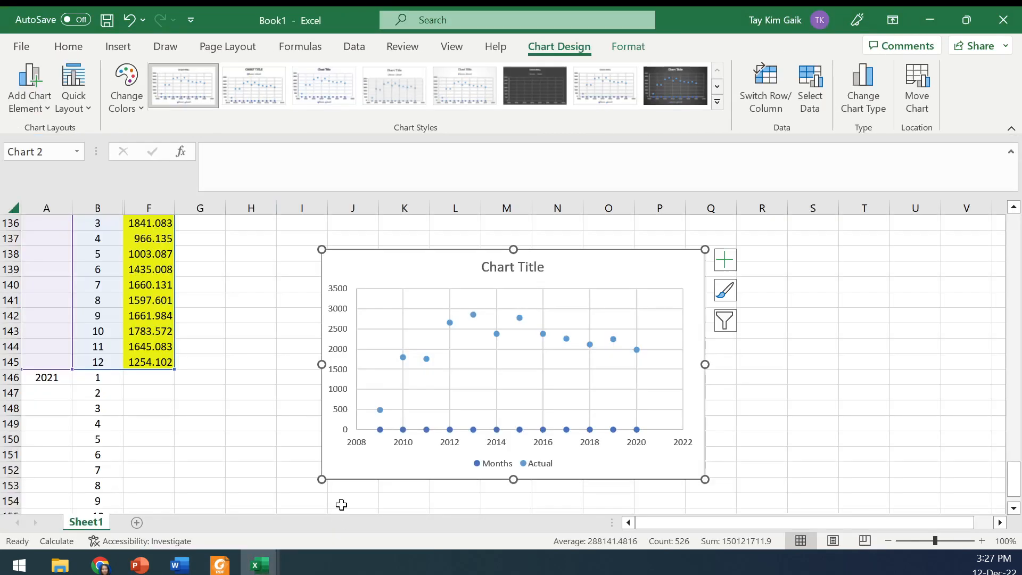
- Remove the Months and Actual series from the scatter chart's data source
{"action": "left_click", "coordinate": [471, 321]}
{"action": "left_click", "coordinate": [560, 269]}
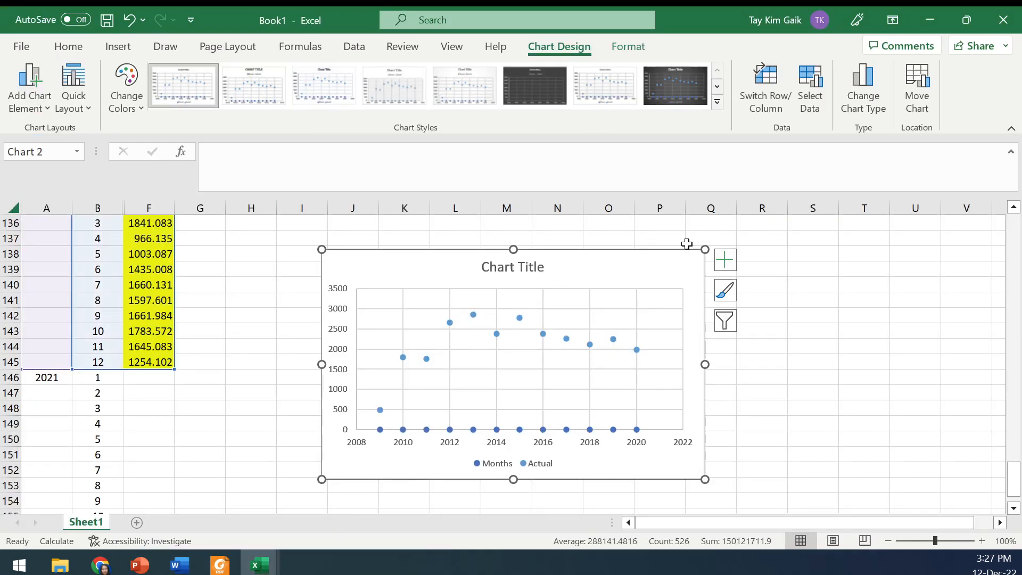
{"action": "left_click", "coordinate": [815, 84]}
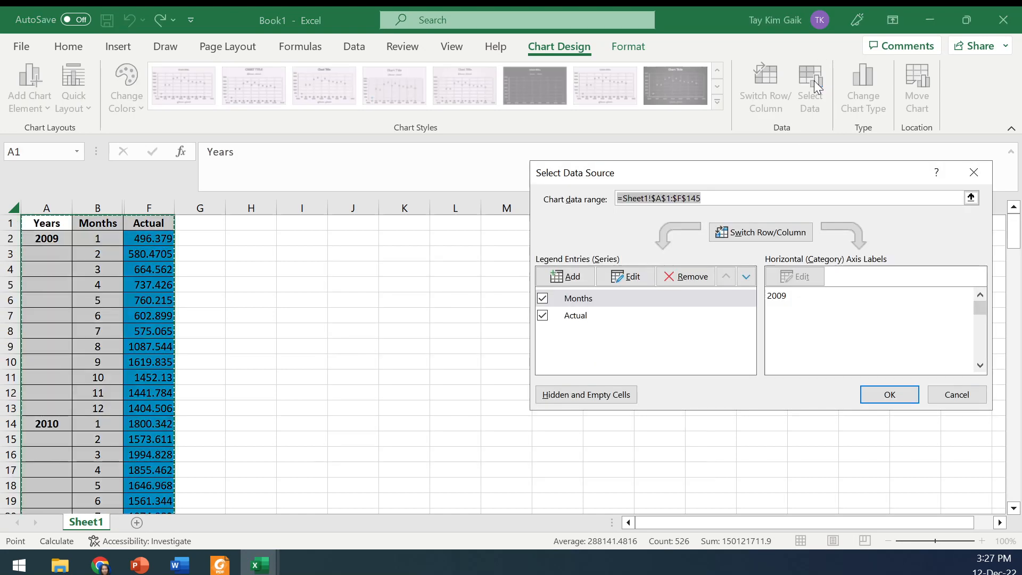
{"action": "left_click", "coordinate": [584, 302]}
{"action": "left_click", "coordinate": [683, 278]}
{"action": "left_click", "coordinate": [687, 279]}
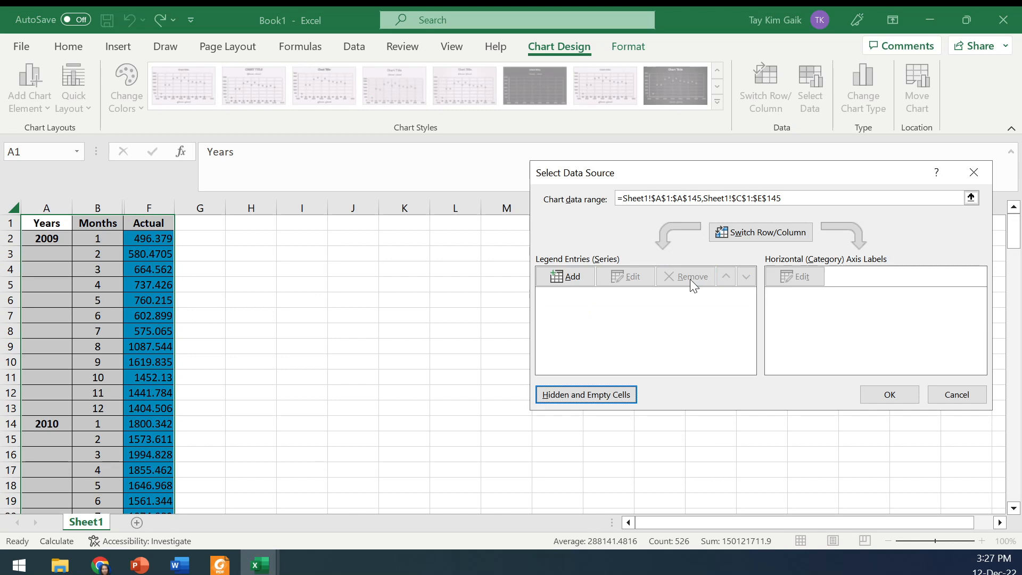
- Add a chart series named from cell F1, with its X values taken from Sheet1 range A2:B145
{"action": "left_click", "coordinate": [565, 277]}
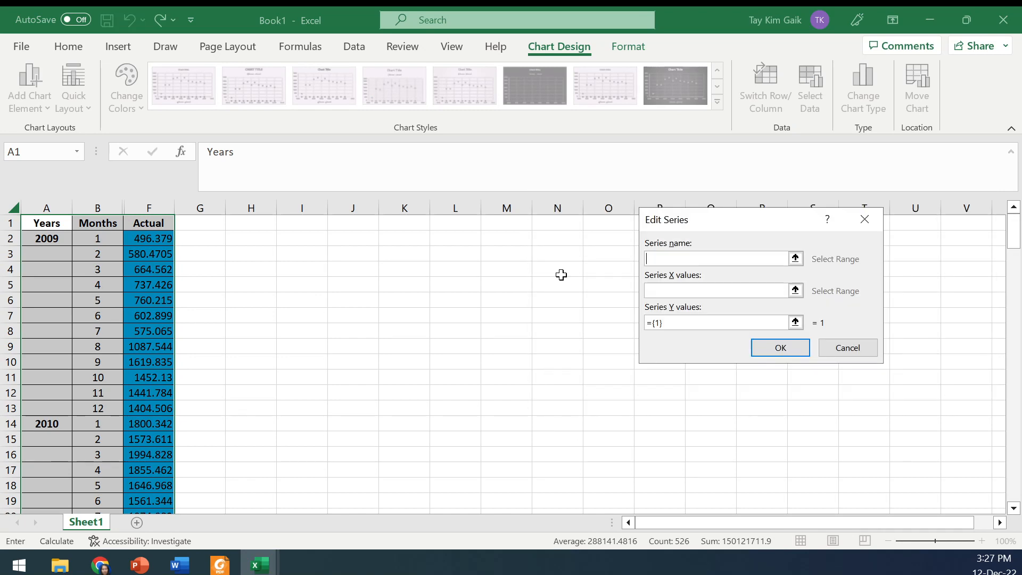
{"action": "left_click", "coordinate": [161, 223]}
{"action": "left_click", "coordinate": [718, 291]}
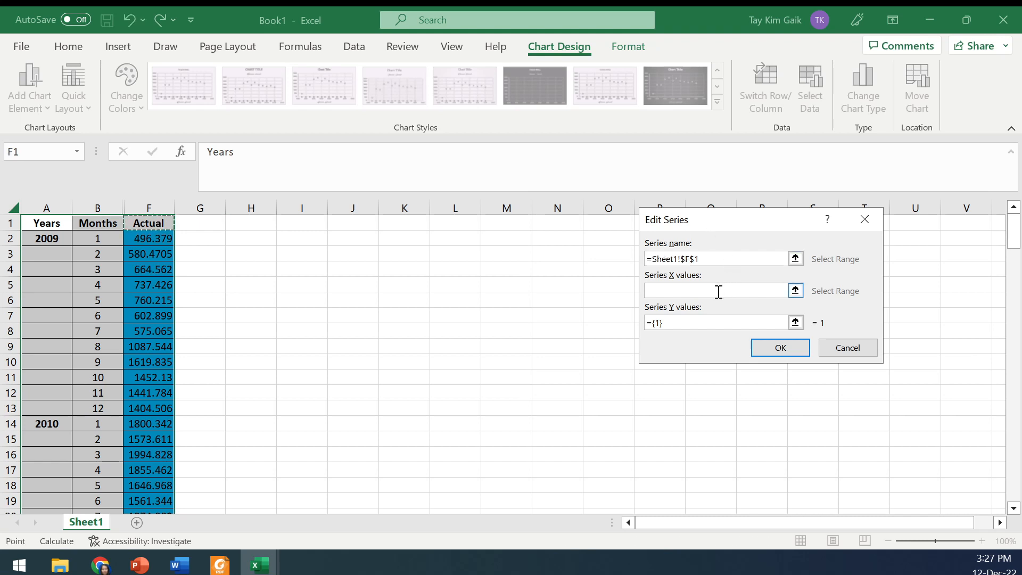
{"action": "left_click", "coordinate": [795, 290]}
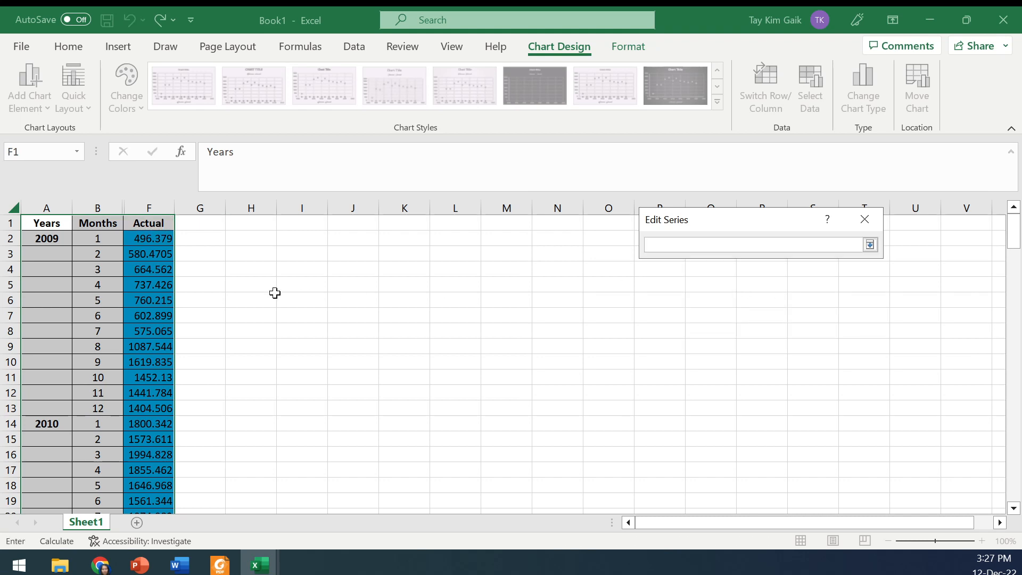
{"action": "left_click_drag", "start_coordinate": [38, 239], "coordinate": [98, 386]}
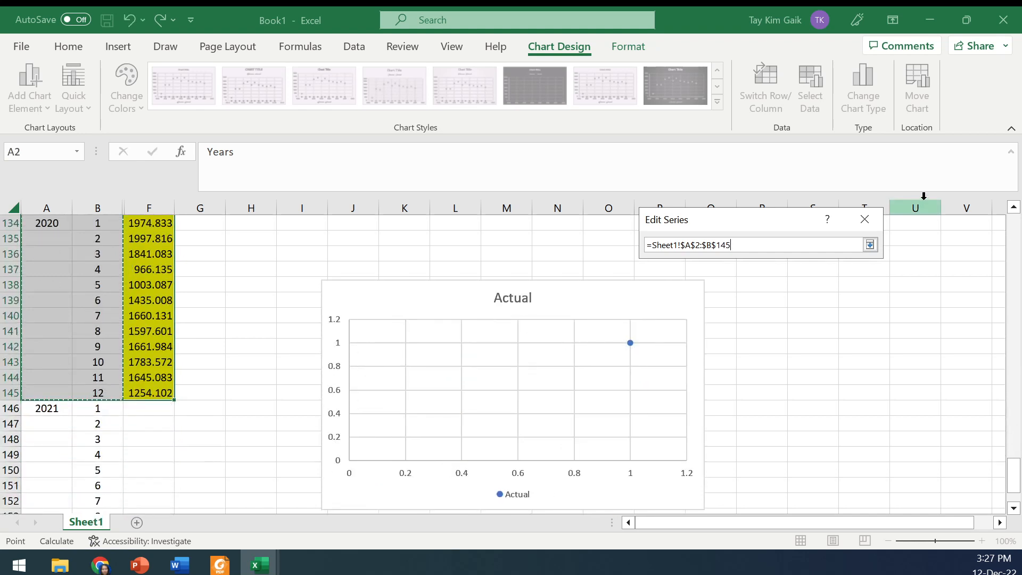
{"action": "left_click", "coordinate": [870, 245]}
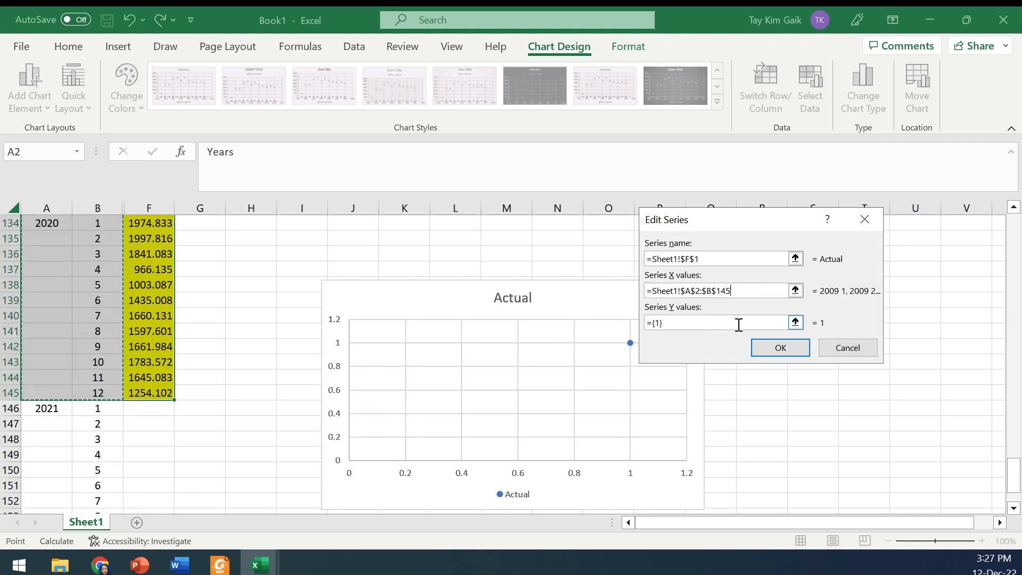
- Set the new series' Y values to F2:F145, check the year and month axis labels, and apply the data source
{"action": "left_click", "coordinate": [795, 323]}
{"action": "left_click_drag", "start_coordinate": [1014, 463], "coordinate": [995, 222]}
{"action": "left_click", "coordinate": [156, 240]}
{"action": "left_click_drag", "start_coordinate": [156, 240], "coordinate": [160, 454]}
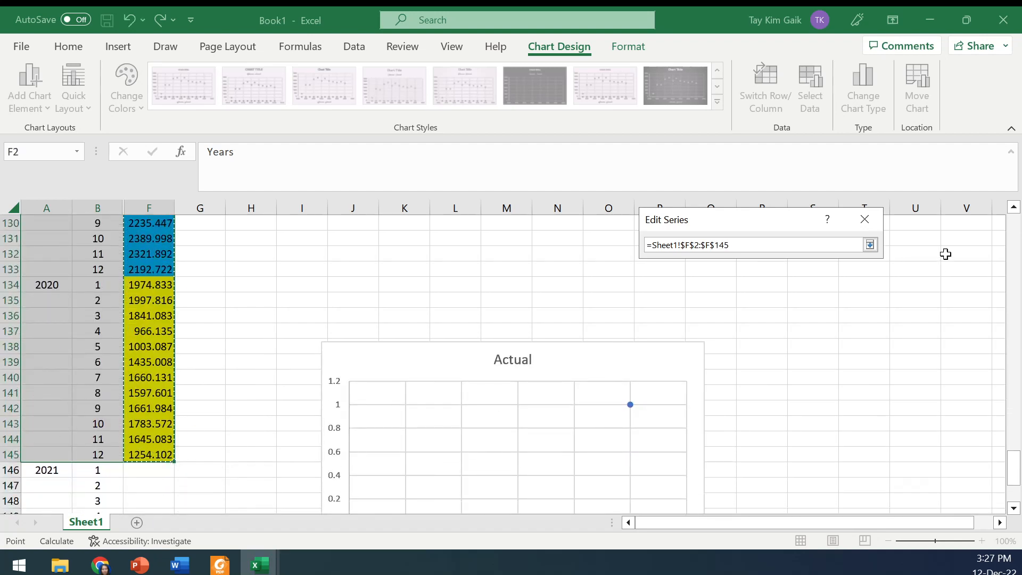
{"action": "left_click", "coordinate": [869, 244]}
{"action": "left_click", "coordinate": [784, 349]}
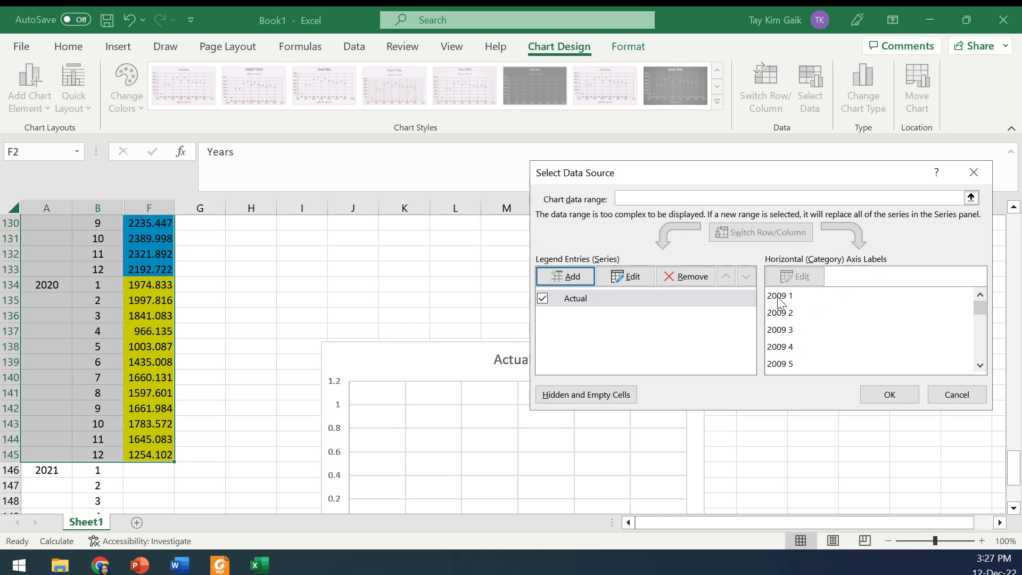
{"action": "left_click_drag", "start_coordinate": [983, 308], "coordinate": [979, 363]}
{"action": "left_click", "coordinate": [900, 394]}
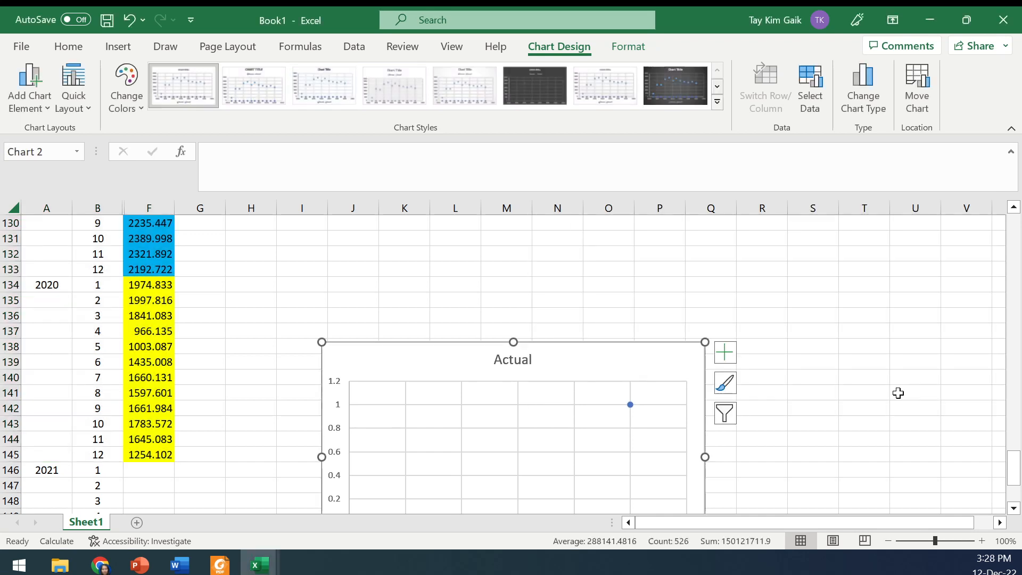
- Move the chart up beside the 2020 data rows and change its type to a basic Line chart
{"action": "left_click_drag", "start_coordinate": [607, 349], "coordinate": [664, 233]}
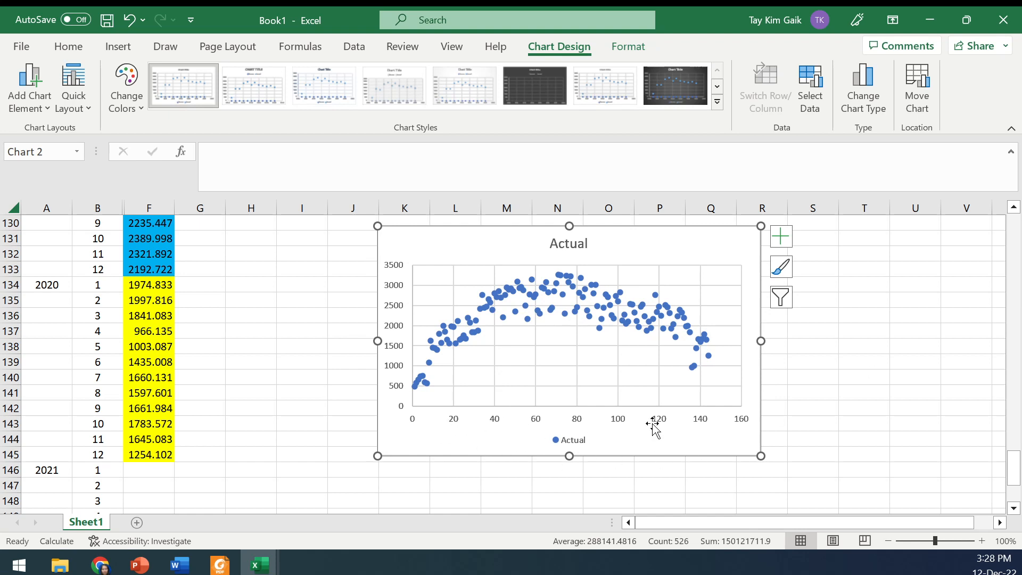
{"action": "left_click", "coordinate": [620, 300]}
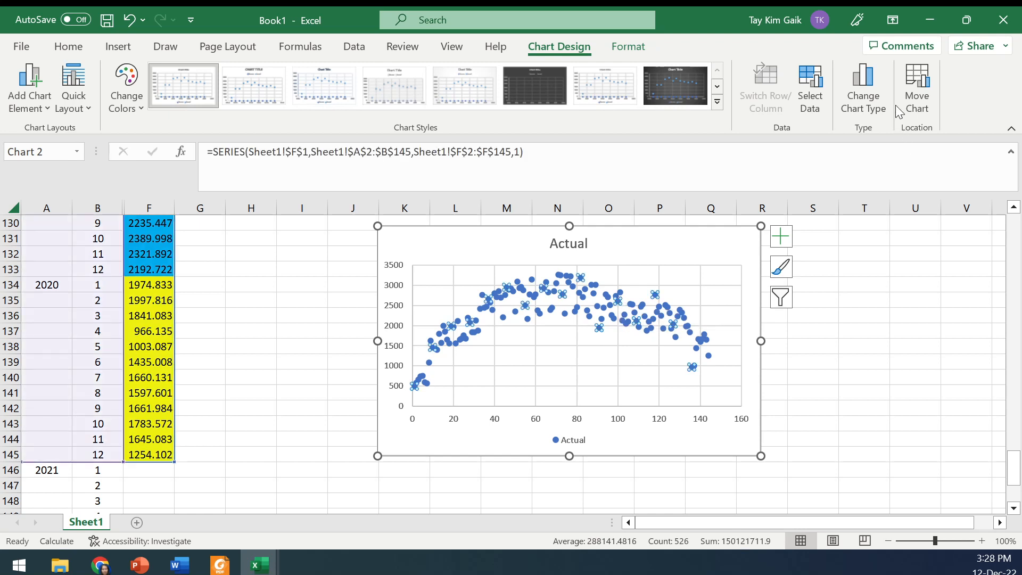
{"action": "left_click", "coordinate": [863, 88]}
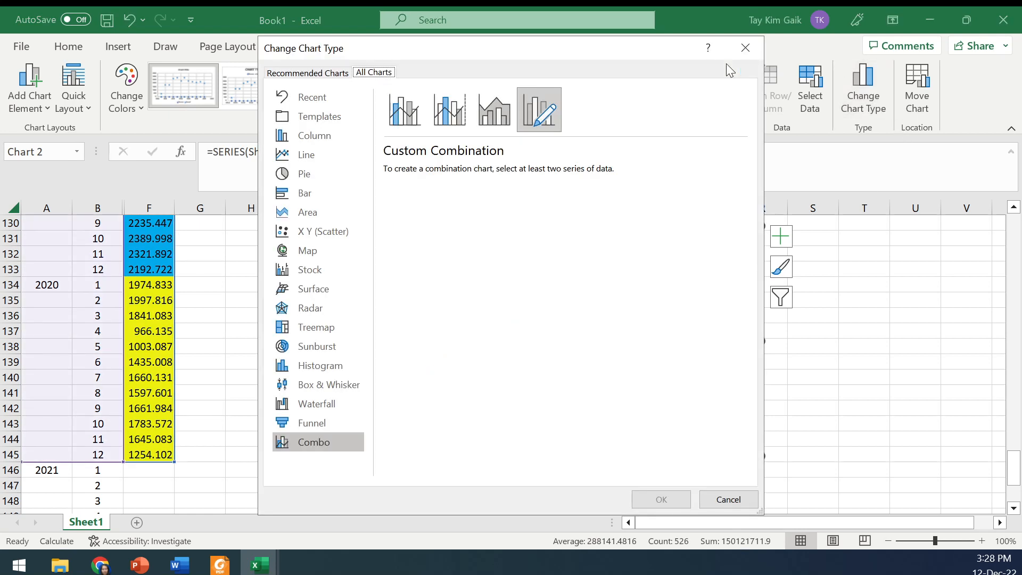
{"action": "left_click", "coordinate": [313, 154]}
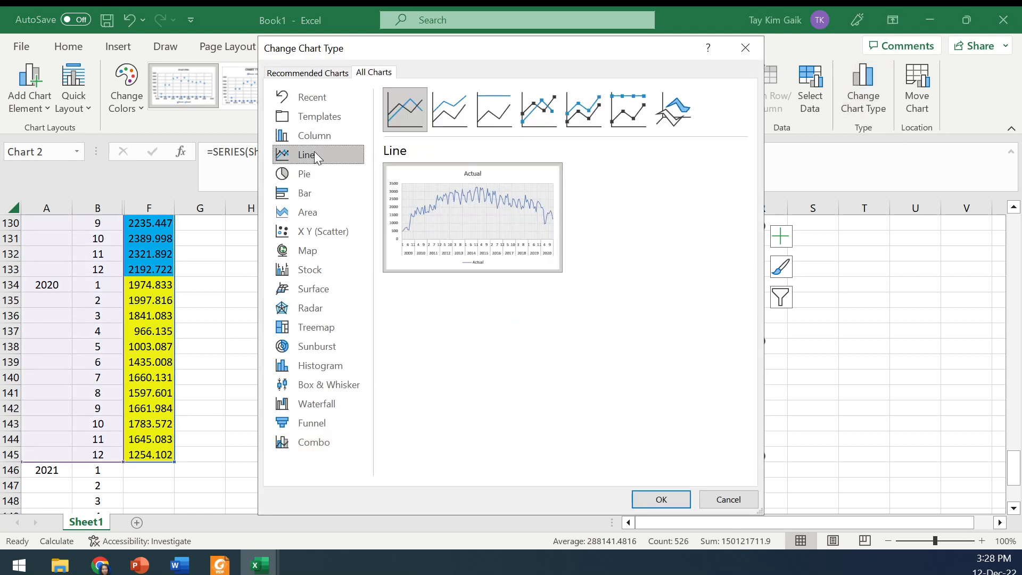
{"action": "left_click", "coordinate": [673, 495]}
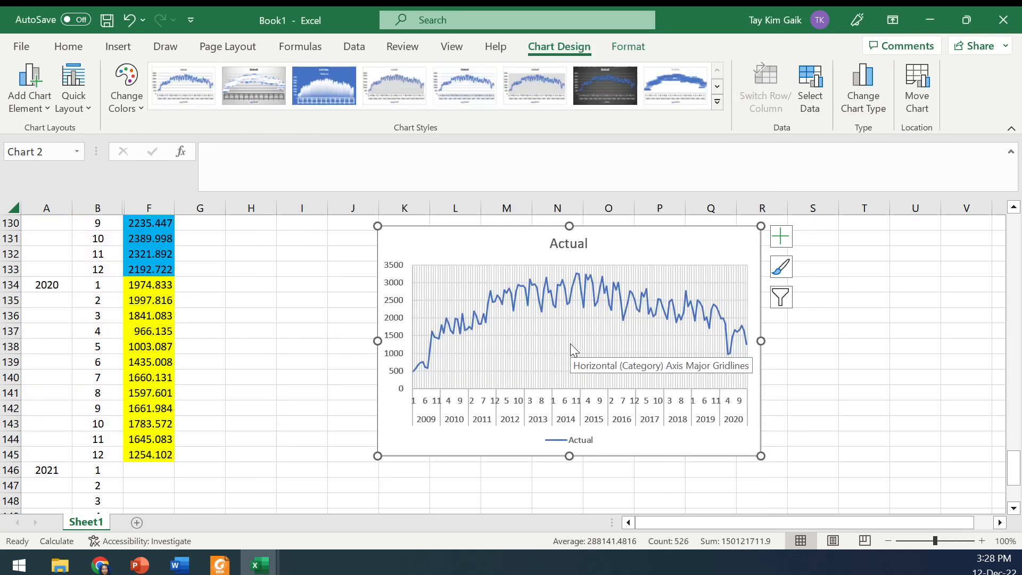
- Hide the chart's vertical major gridlines by setting them to No line
{"action": "right_click", "coordinate": [570, 349]}
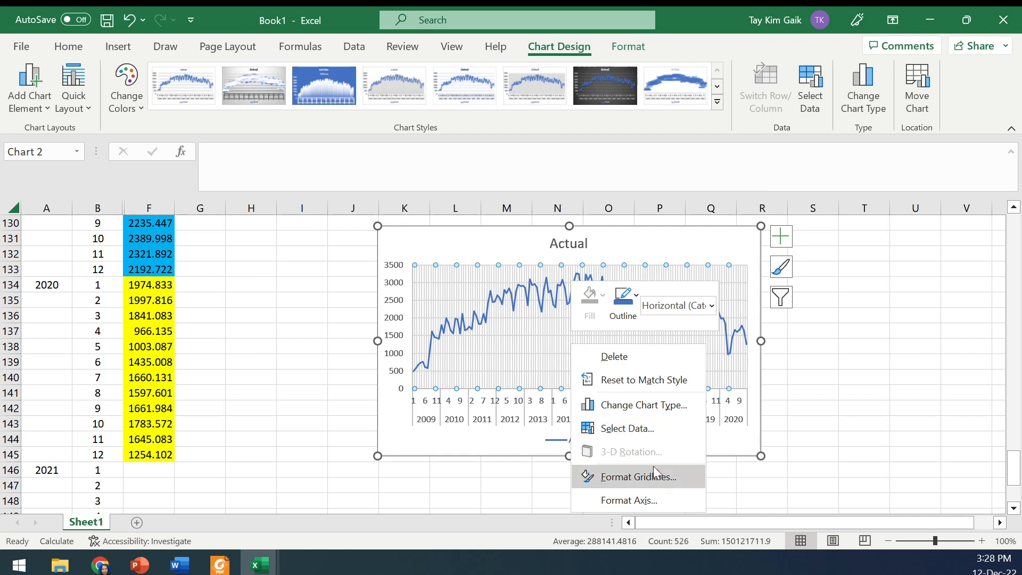
{"action": "left_click", "coordinate": [652, 476]}
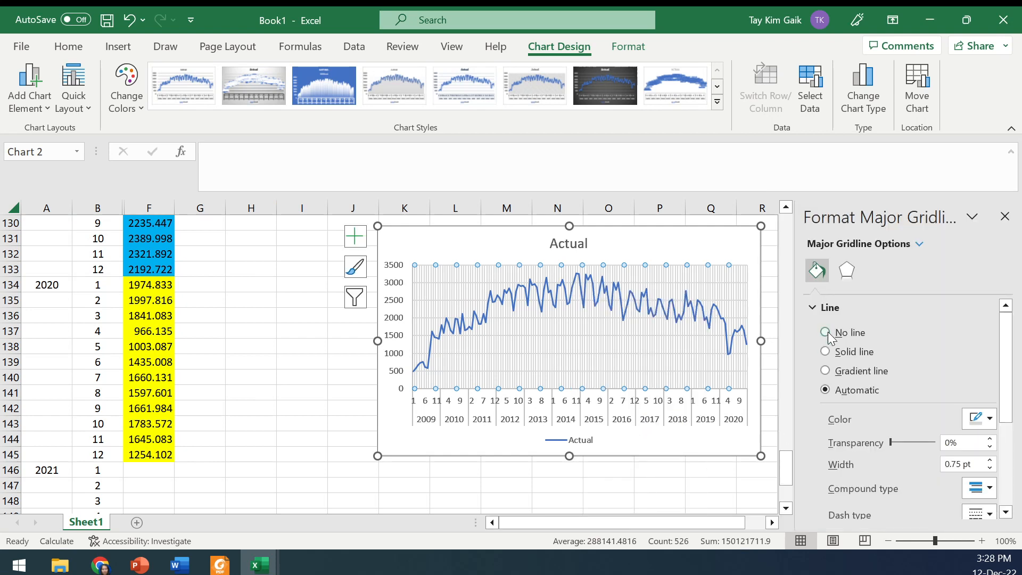
{"action": "left_click", "coordinate": [827, 333]}
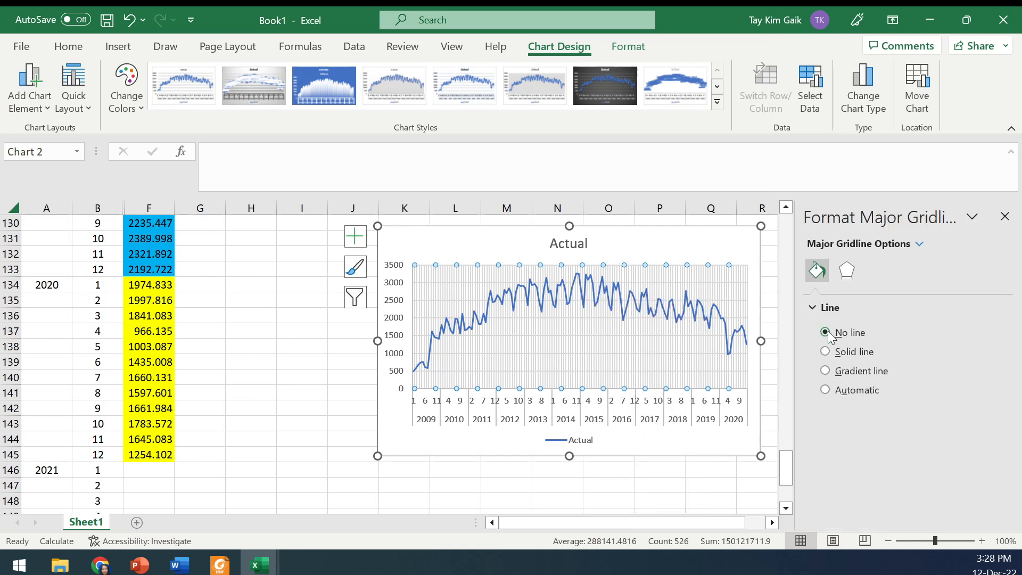
- Color the Actual series line standard dark blue and increase its width by two increments
{"action": "left_click", "coordinate": [492, 300]}
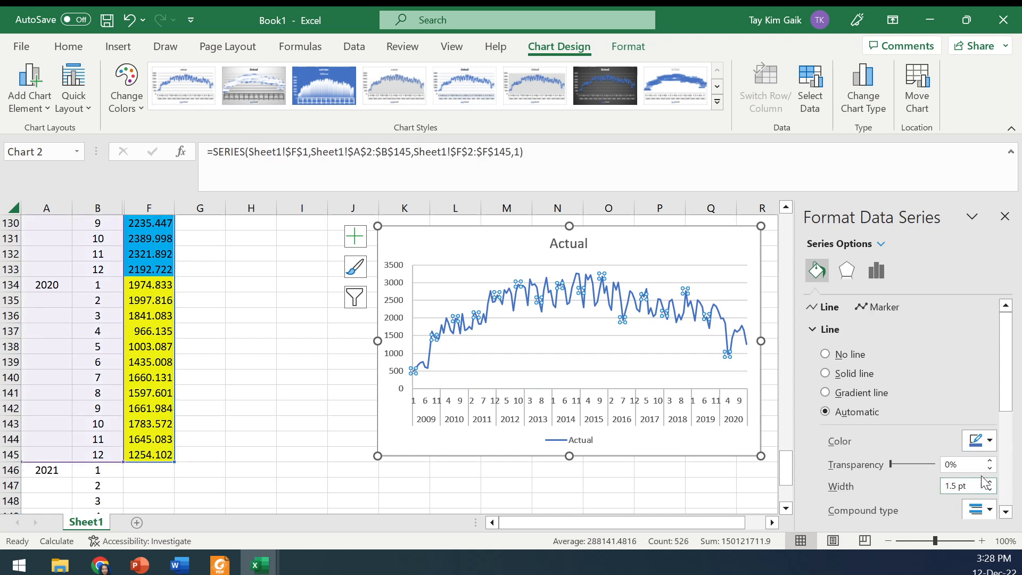
{"action": "left_click", "coordinate": [988, 441]}
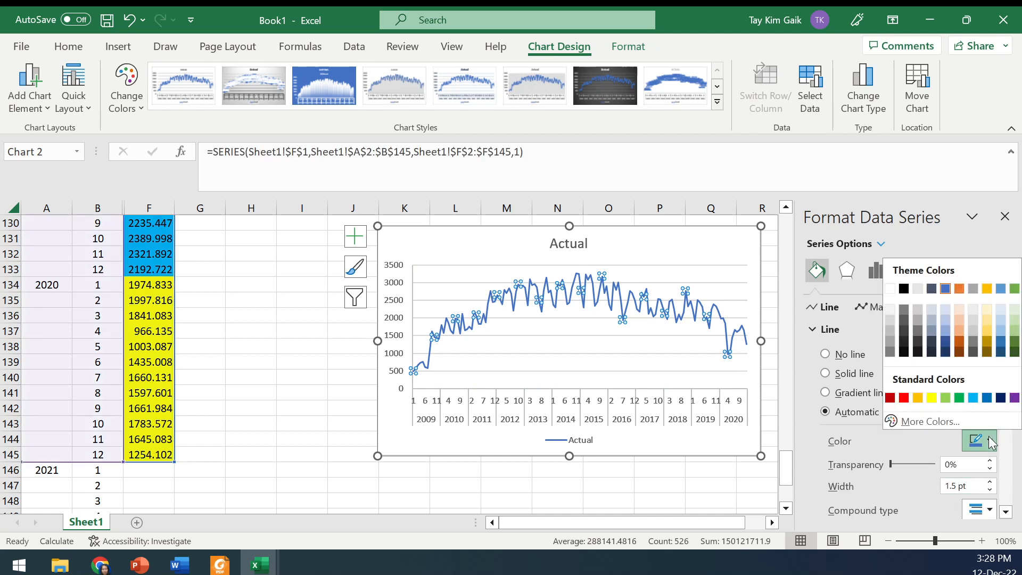
{"action": "left_click", "coordinate": [1001, 397]}
{"action": "left_click", "coordinate": [990, 482]}
{"action": "left_click", "coordinate": [990, 482]}
{"action": "left_click", "coordinate": [595, 346]}
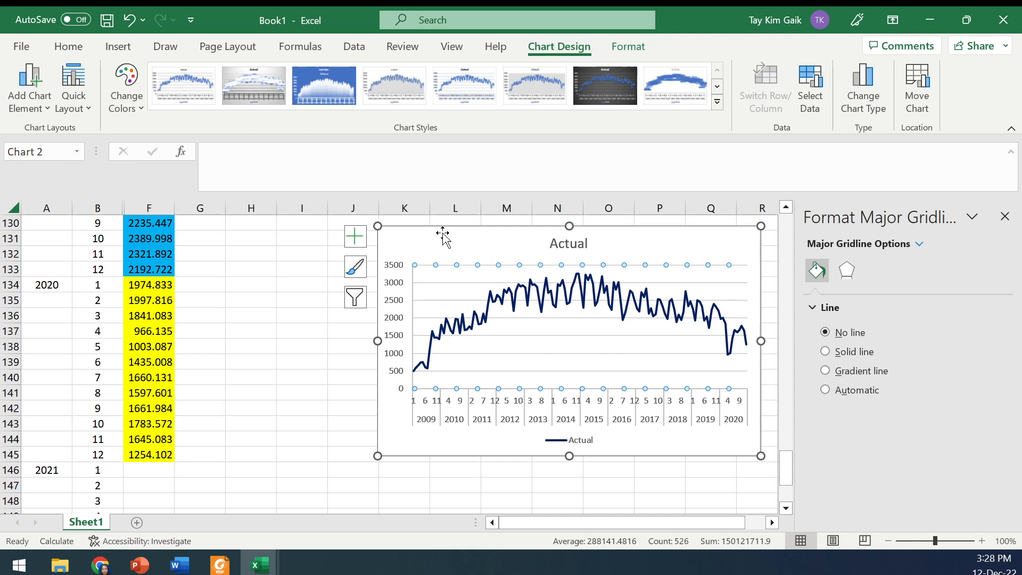
- Close the formatting options and move the chart to the top of the sheet, beside the 2009 data rows
{"action": "left_click_drag", "start_coordinate": [424, 229], "coordinate": [374, 207]}
{"action": "left_click", "coordinate": [1005, 216]}
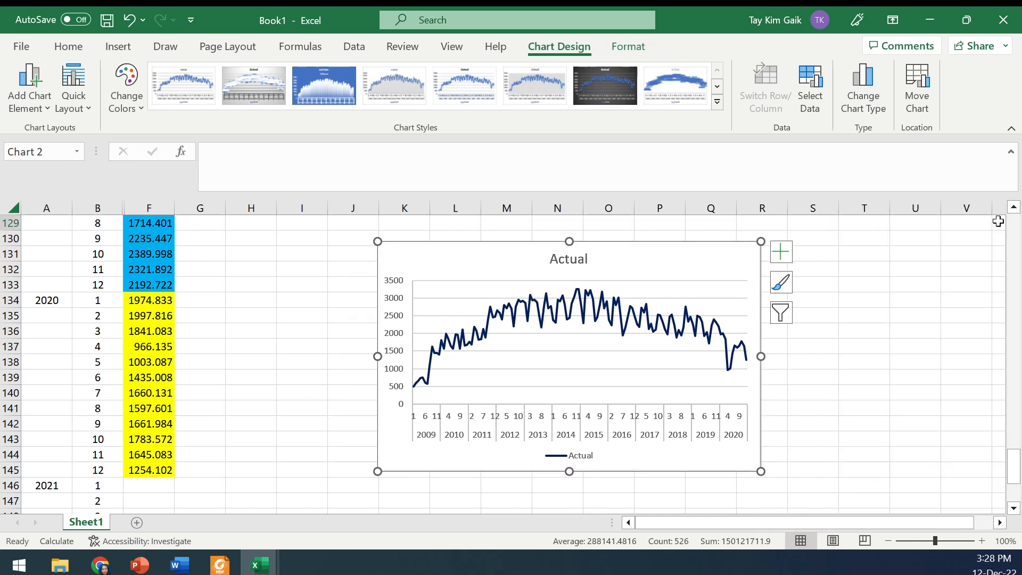
{"action": "scroll", "coordinate": [985, 405], "scroll_direction": "up", "scroll_amount": 2}
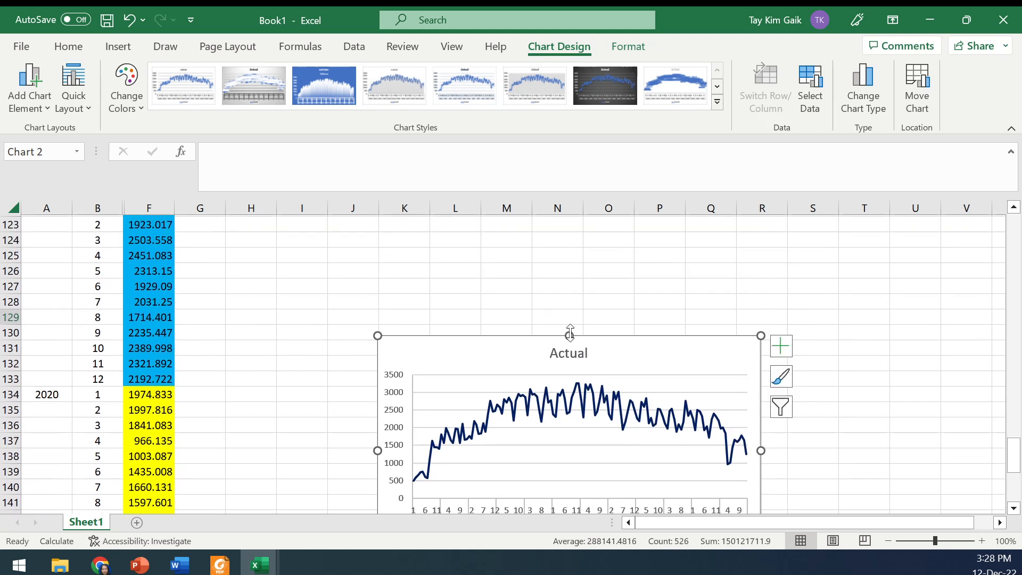
{"action": "left_click_drag", "start_coordinate": [532, 339], "coordinate": [510, 219]}
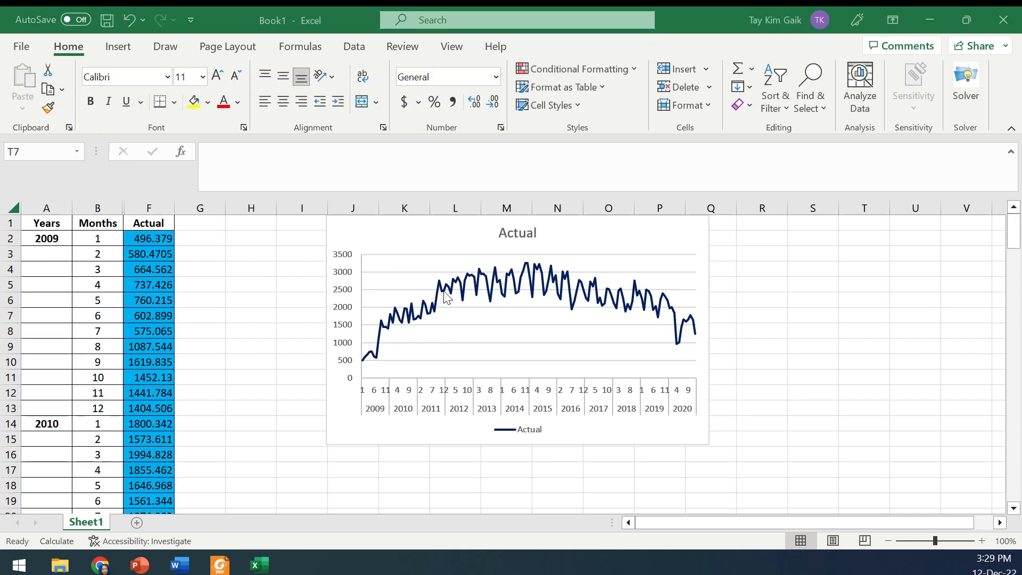
- Add a linear trendline to the Actual series in the chart
{"action": "left_click", "coordinate": [441, 288]}
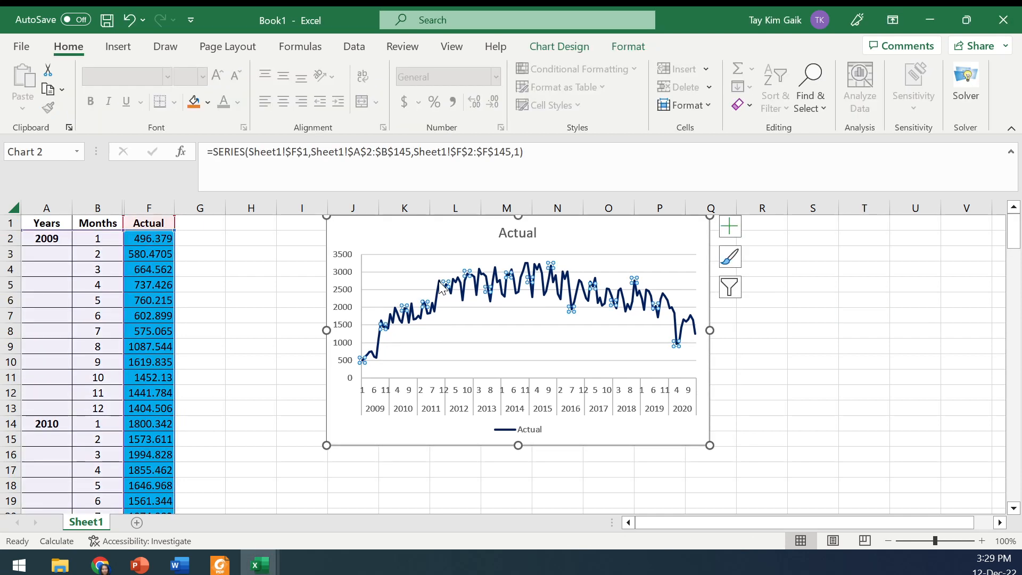
{"action": "right_click", "coordinate": [485, 283]}
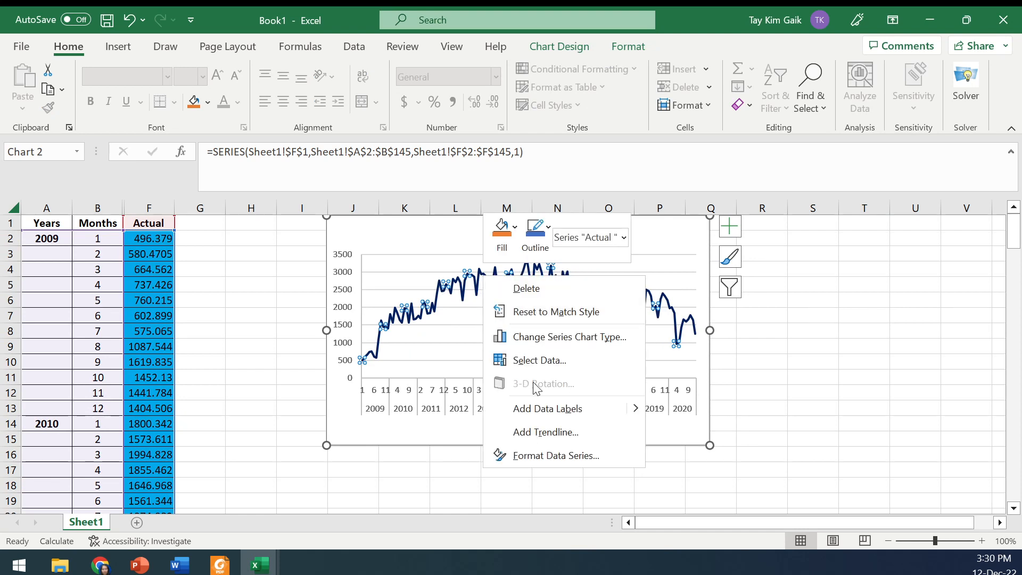
{"action": "left_click", "coordinate": [543, 439]}
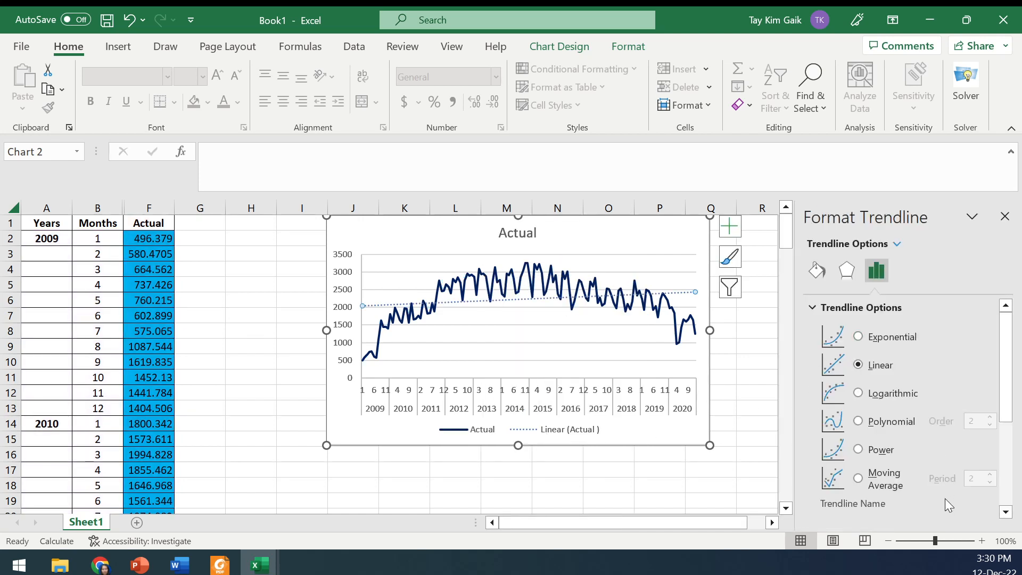
- Display the trendline's equation and R-squared value on the chart and place their label above the plot area beside the title
{"action": "mouse_move", "coordinate": [1005, 370]}
{"action": "left_mouse_down"}
{"action": "mouse_move", "coordinate": [1014, 469]}
{"action": "mouse_move", "coordinate": [998, 363]}
{"action": "left_mouse_up"}
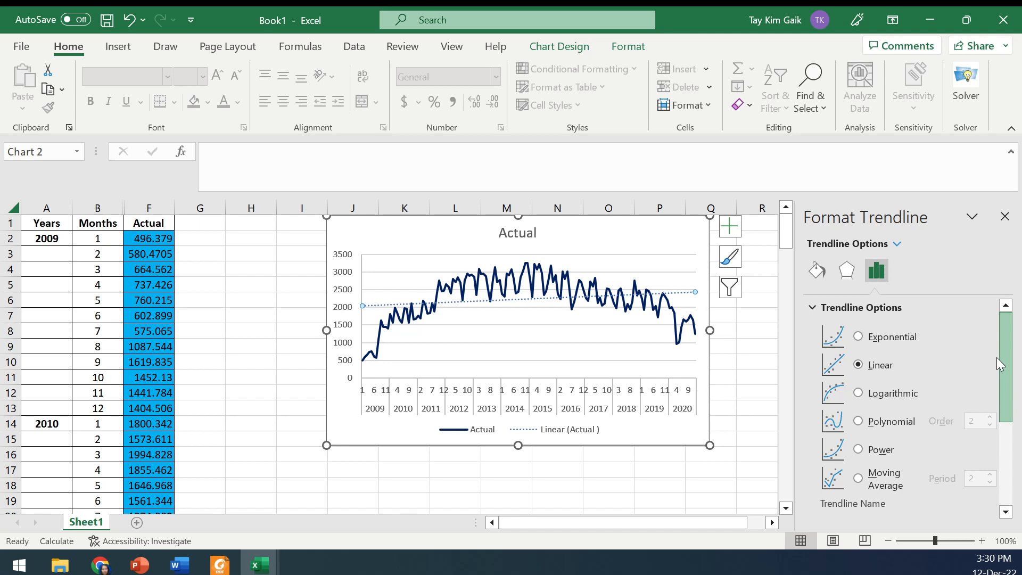
{"action": "left_click_drag", "start_coordinate": [1006, 339], "coordinate": [1017, 439]}
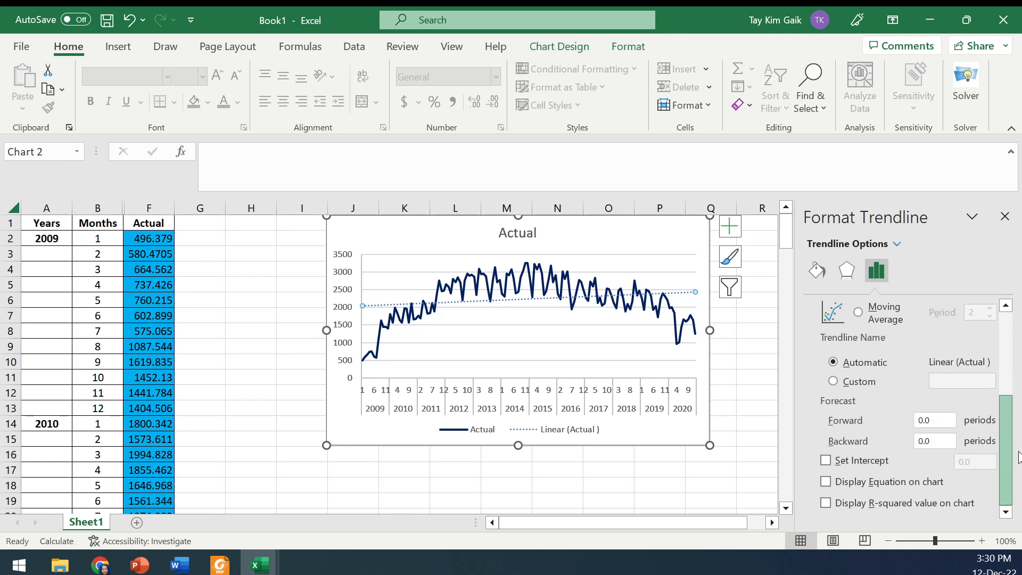
{"action": "left_click", "coordinate": [826, 481]}
{"action": "left_click", "coordinate": [826, 502]}
{"action": "left_click_drag", "start_coordinate": [660, 295], "coordinate": [651, 238]}
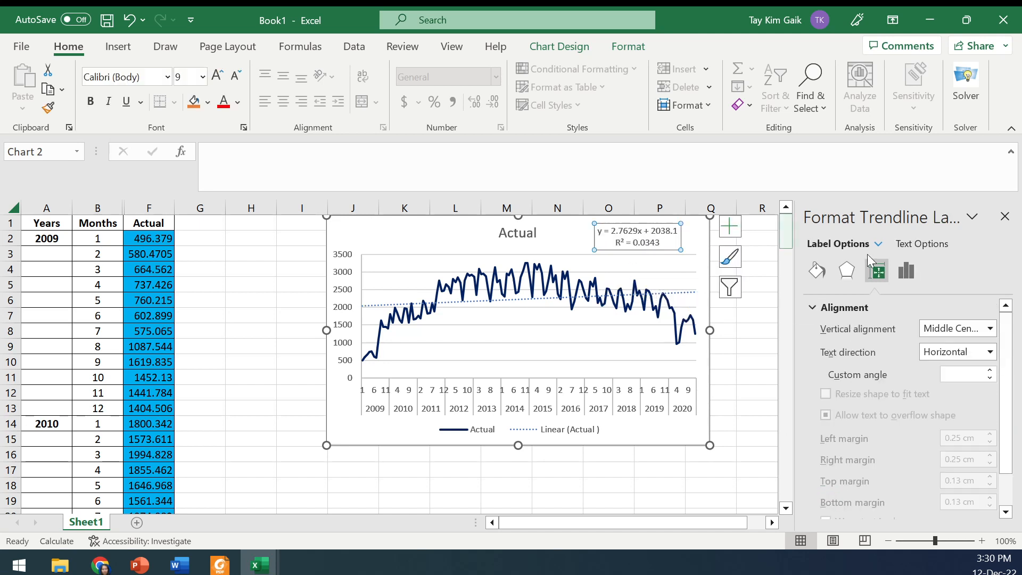
{"action": "left_click", "coordinate": [589, 342]}
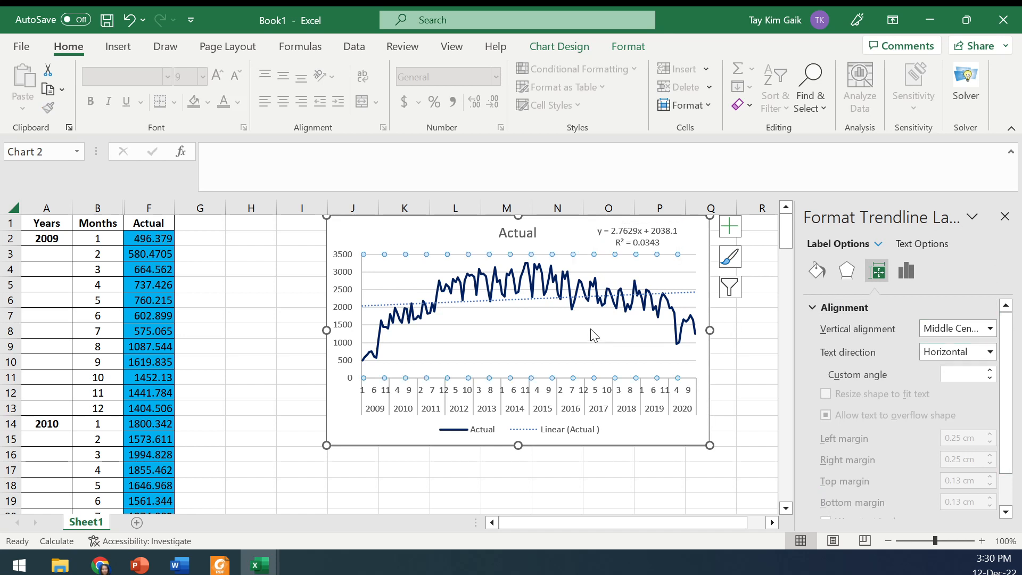
{"action": "left_click", "coordinate": [650, 235]}
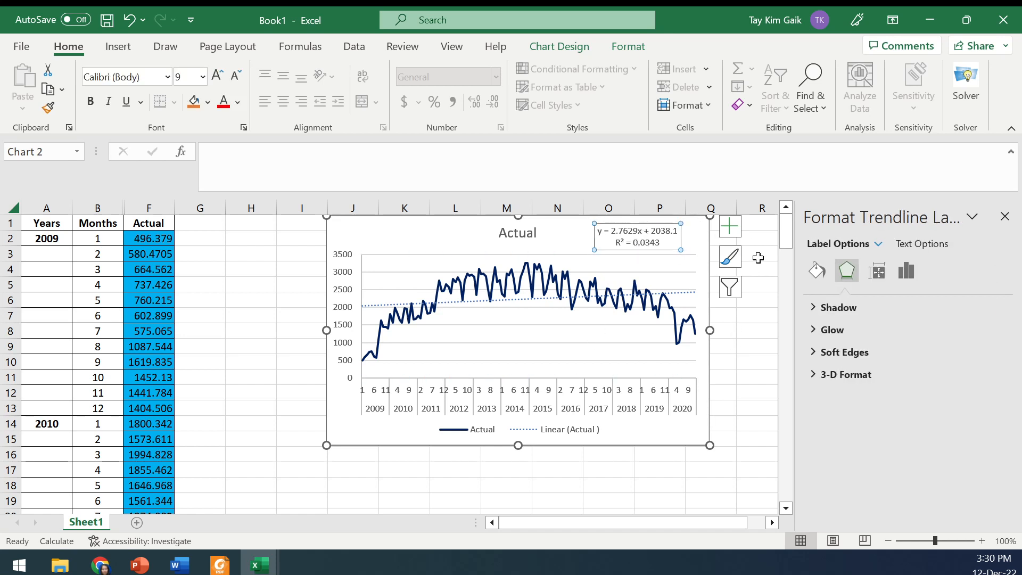
- Enter the header Linear in cell G1 and close the formatting pane
{"action": "left_click", "coordinate": [198, 223]}
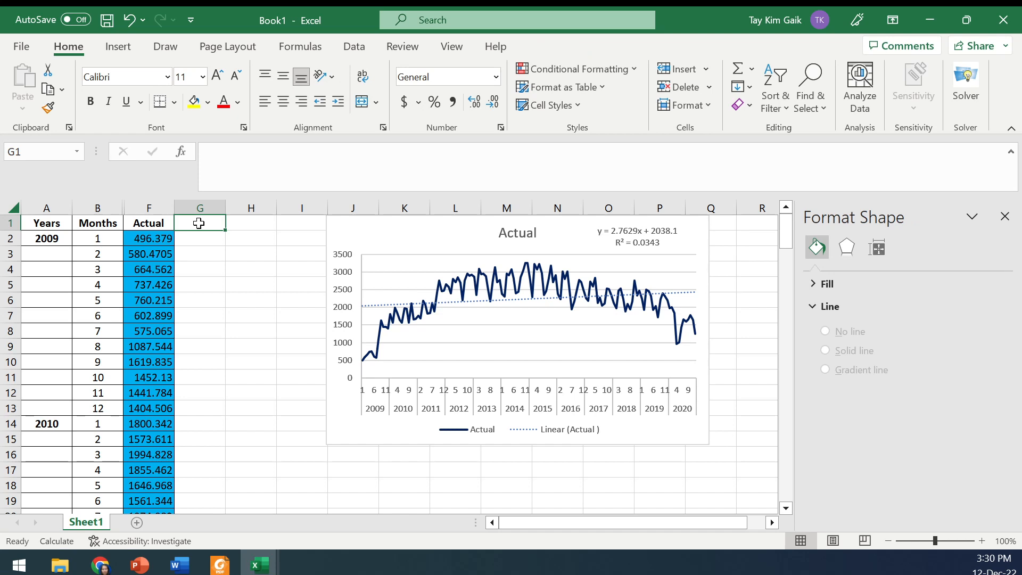
{"action": "type", "text": "Linear"}
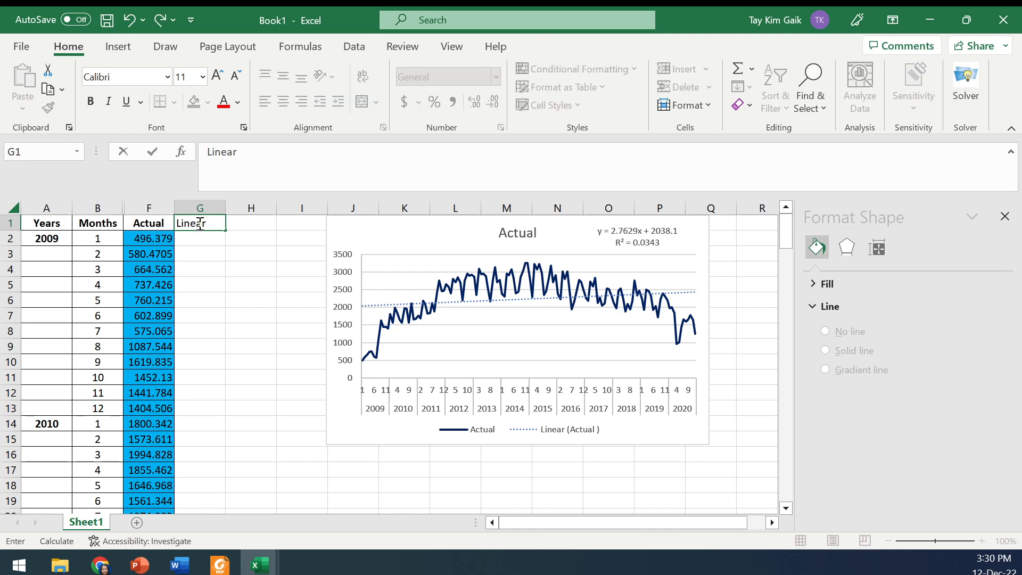
{"action": "left_click", "coordinate": [472, 302]}
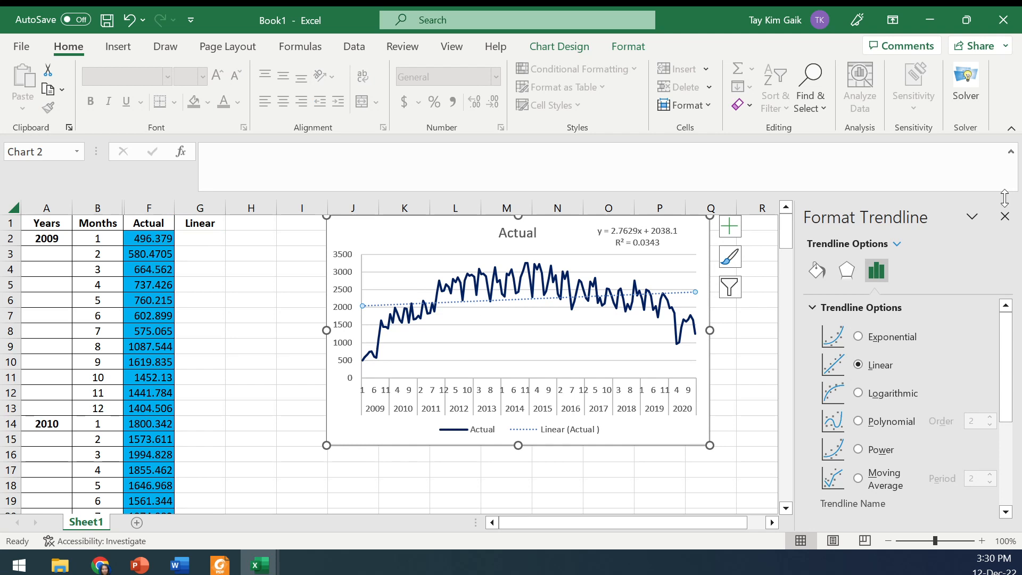
{"action": "left_click", "coordinate": [1004, 217]}
- Color the linear trendline standard red and increase its width by two increments
{"action": "right_click", "coordinate": [456, 309]}
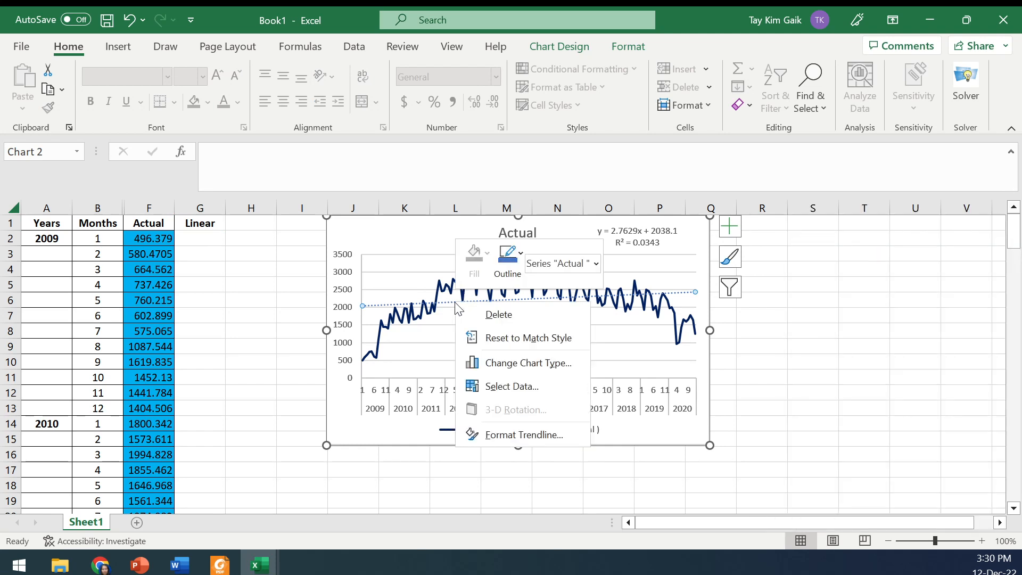
{"action": "left_click", "coordinate": [509, 436]}
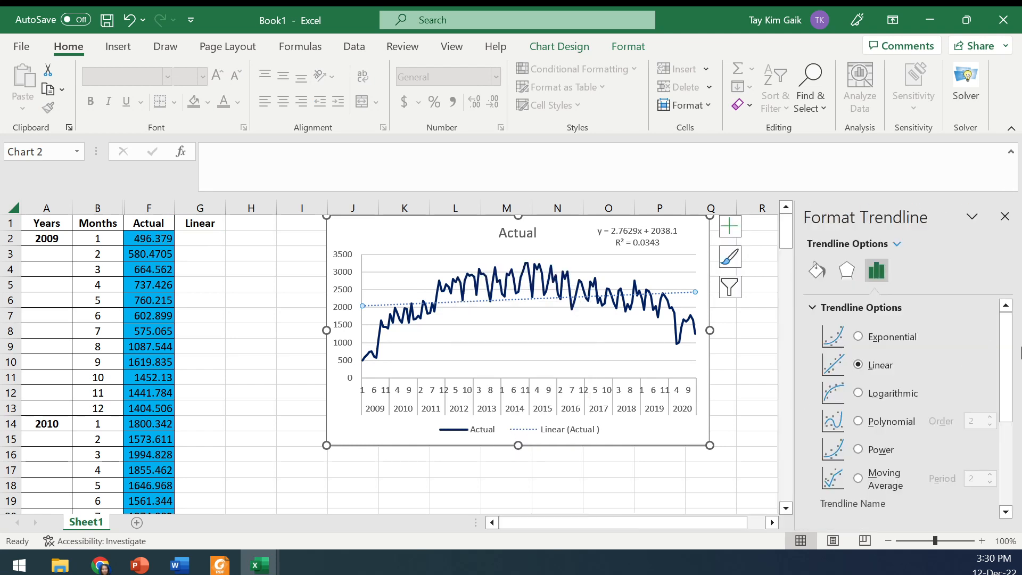
{"action": "left_click", "coordinate": [817, 270]}
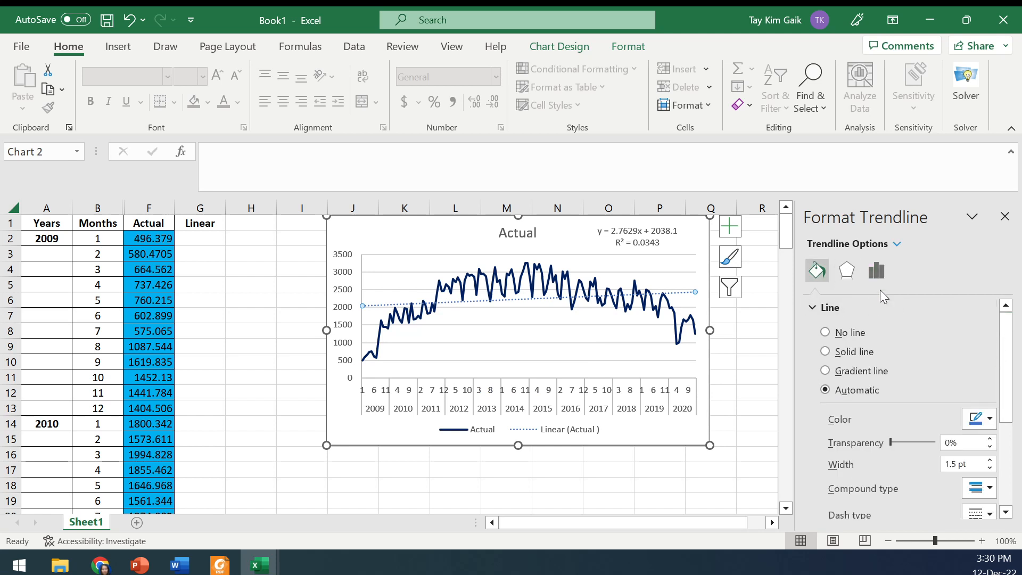
{"action": "left_click", "coordinate": [990, 421]}
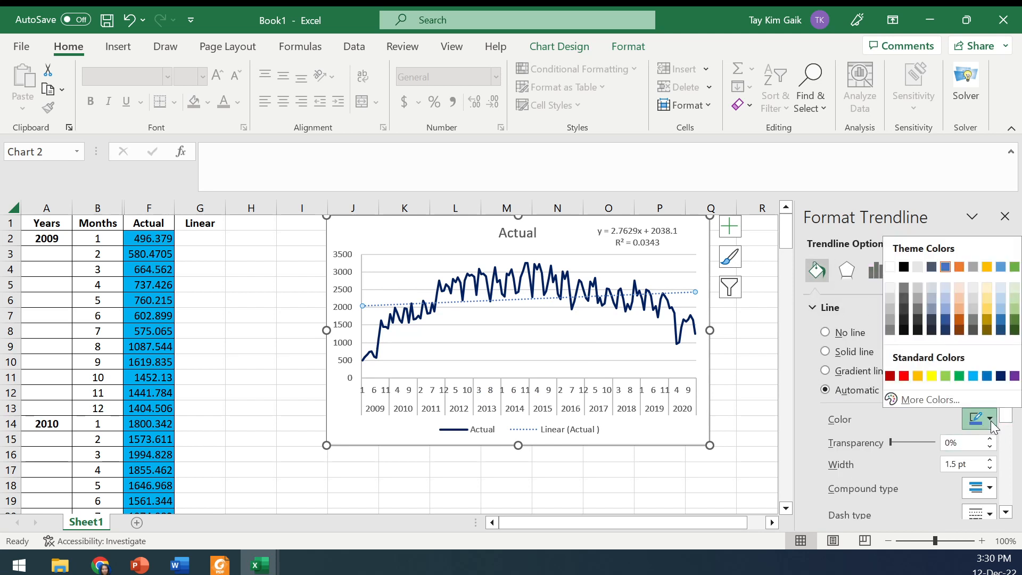
{"action": "left_click", "coordinate": [905, 378]}
{"action": "left_click", "coordinate": [989, 461]}
{"action": "left_click", "coordinate": [990, 461]}
- Move the trendline equation and R-squared label down to the plot area's upper-right corner, above the 2018–2020 data
{"action": "left_click", "coordinate": [594, 357]}
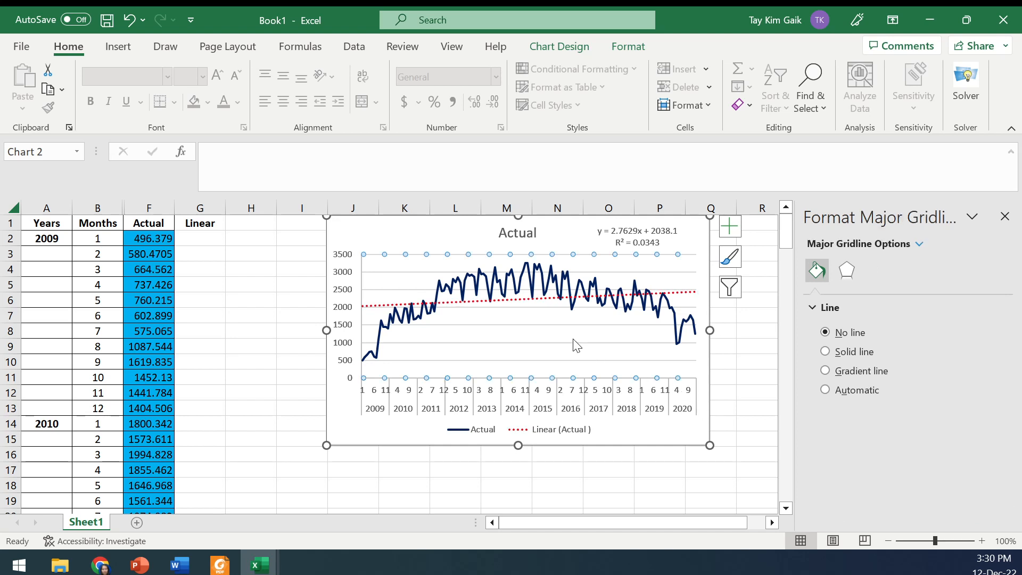
{"action": "left_click_drag", "start_coordinate": [646, 239], "coordinate": [671, 267]}
{"action": "left_click", "coordinate": [552, 342]}
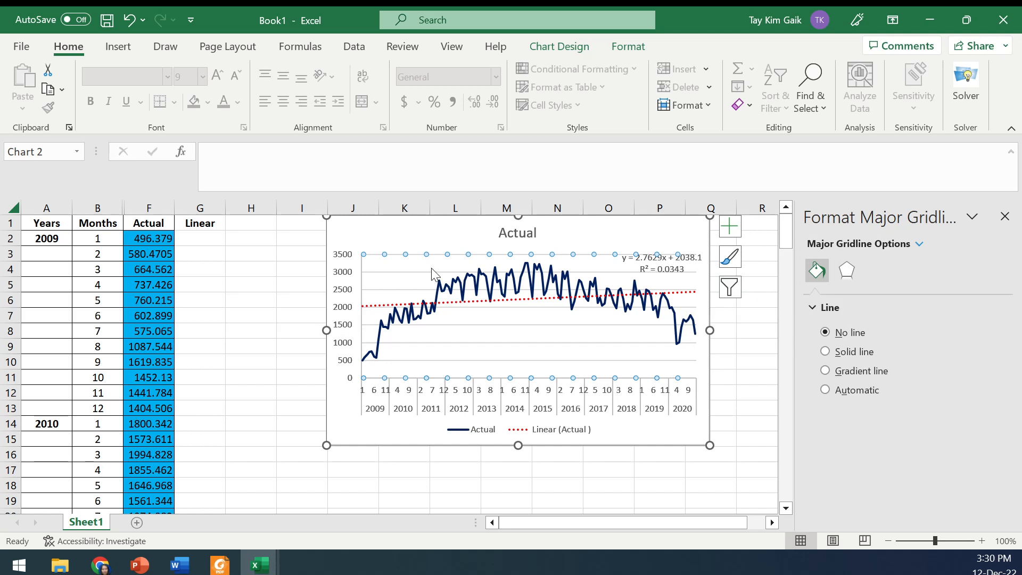
- Try to enter the linear trendline equation as a formula in cell G2, referencing the Months column
{"action": "left_click", "coordinate": [209, 237]}
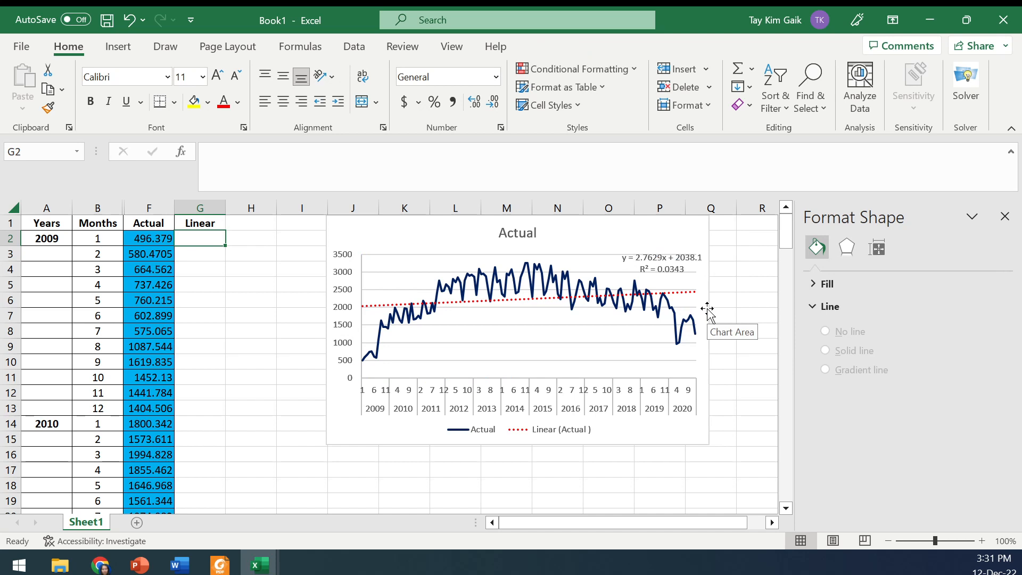
{"action": "type", "text": "="}
{"action": "key", "text": "Home"}
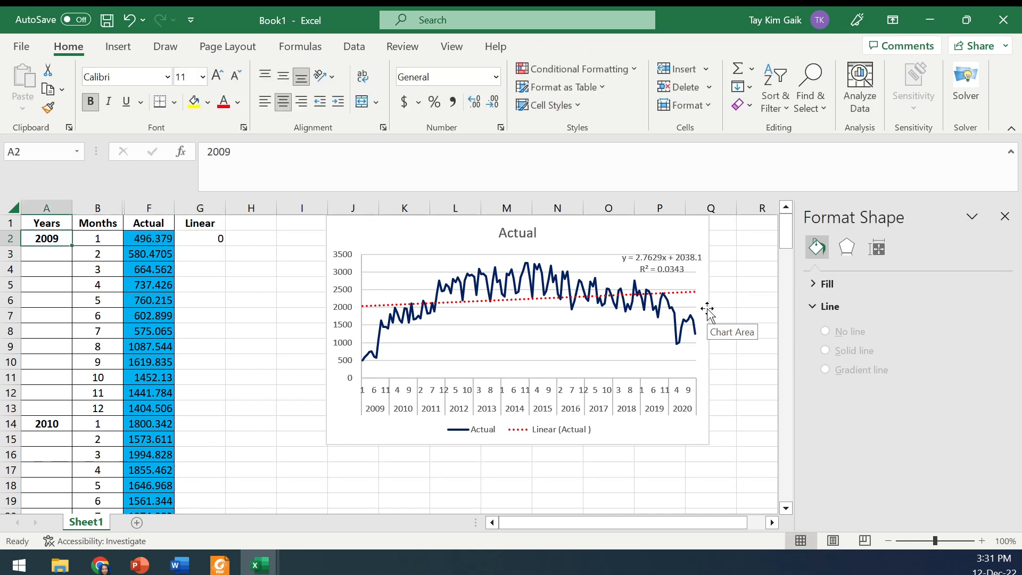
{"action": "key", "text": "Right"}
{"action": "key", "text": "Down"}
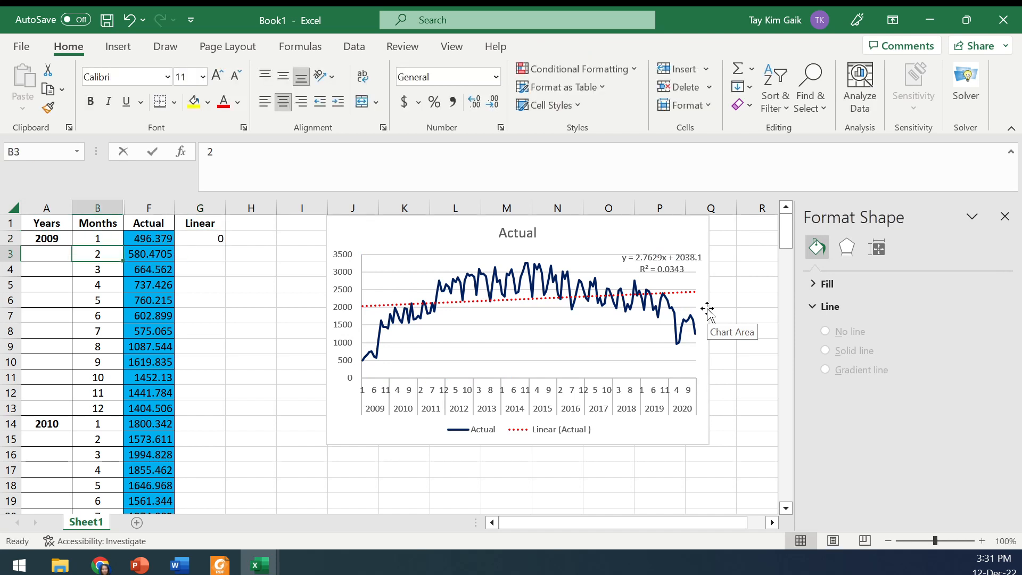
{"action": "type", "text": "*"}
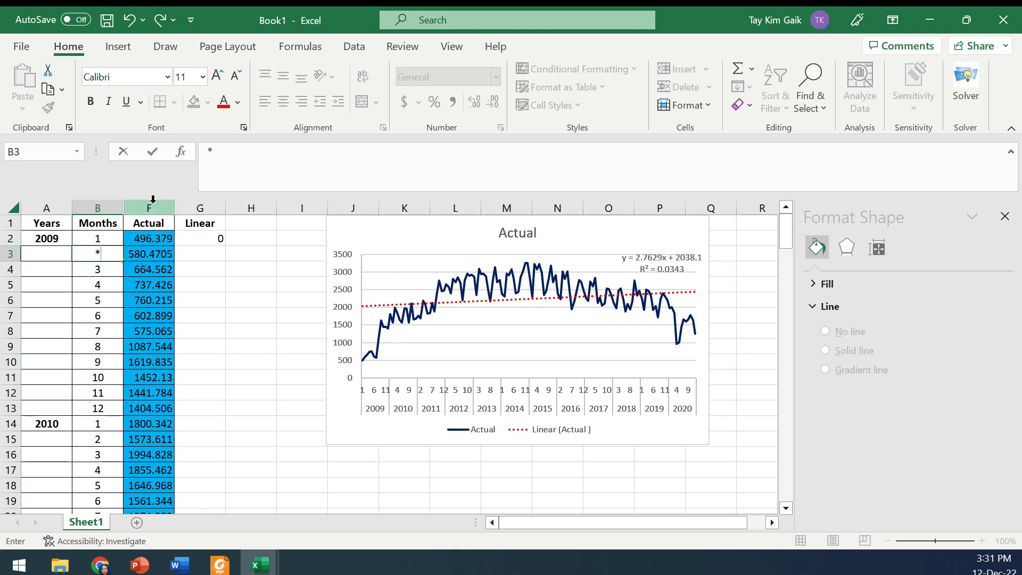
{"action": "left_click", "coordinate": [125, 150]}
{"action": "left_click", "coordinate": [204, 239]}
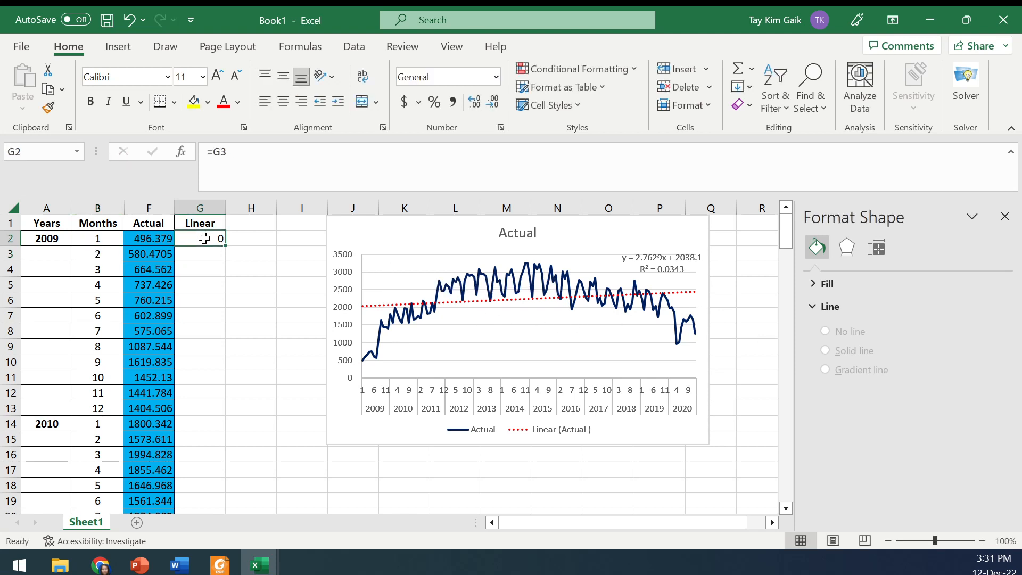
{"action": "type", "text": "="}
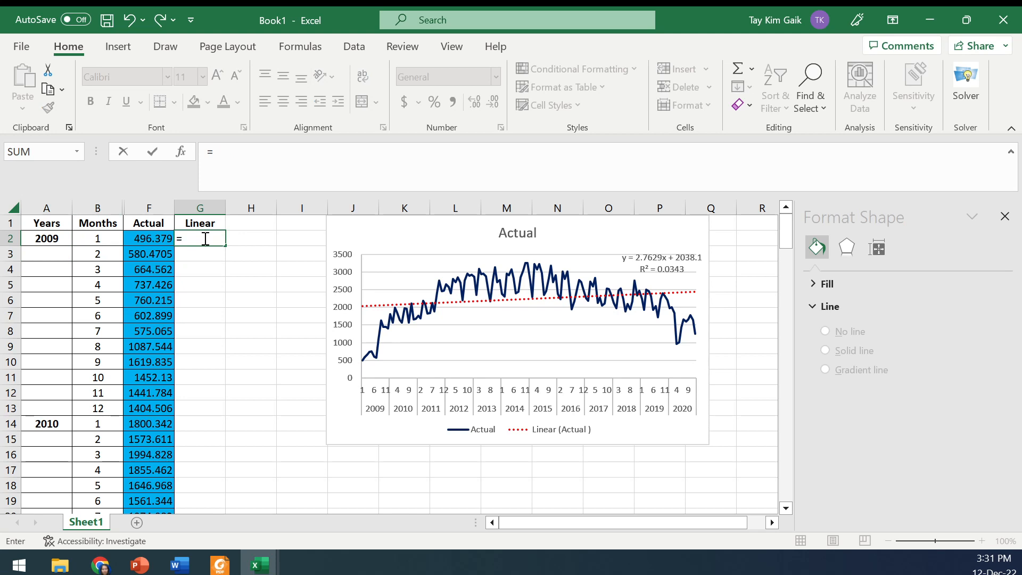
{"action": "key", "text": "Down"}
{"action": "key", "text": "Delete"}
{"action": "key", "text": "Home"}
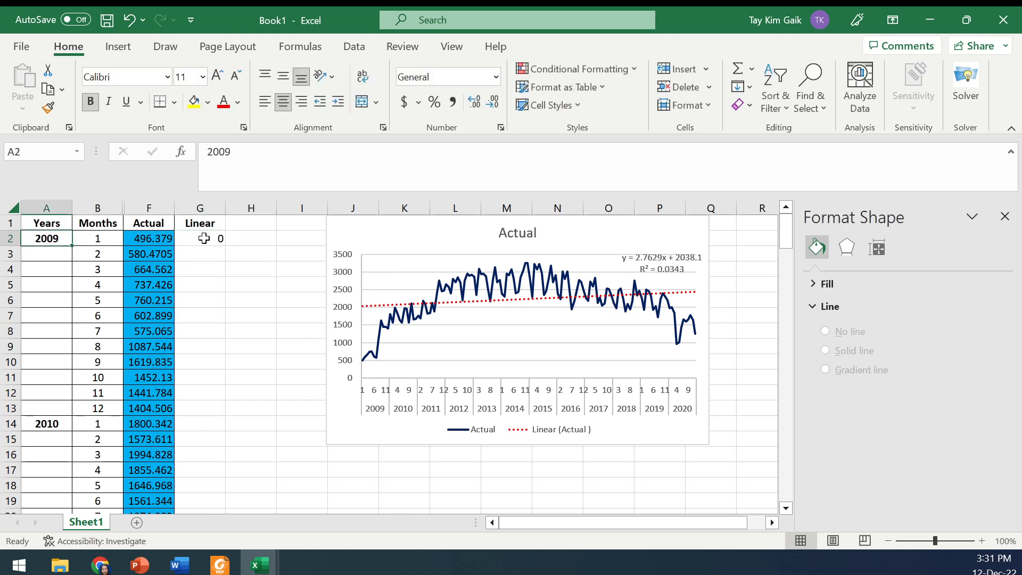
{"action": "key", "text": "Right"}
{"action": "key", "text": "Down"}
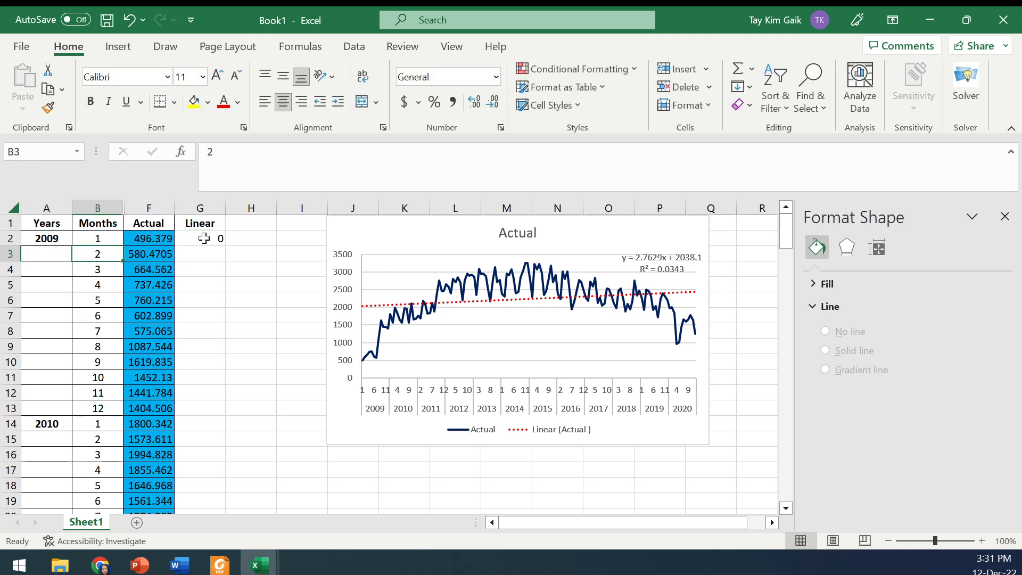
{"action": "type", "text": "*"}
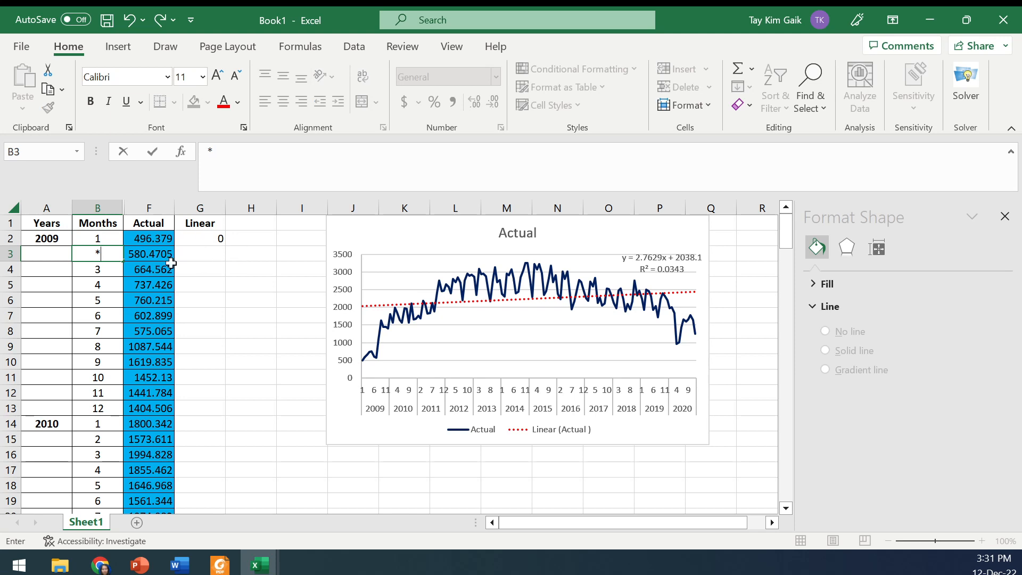
{"action": "left_click", "coordinate": [98, 238]}
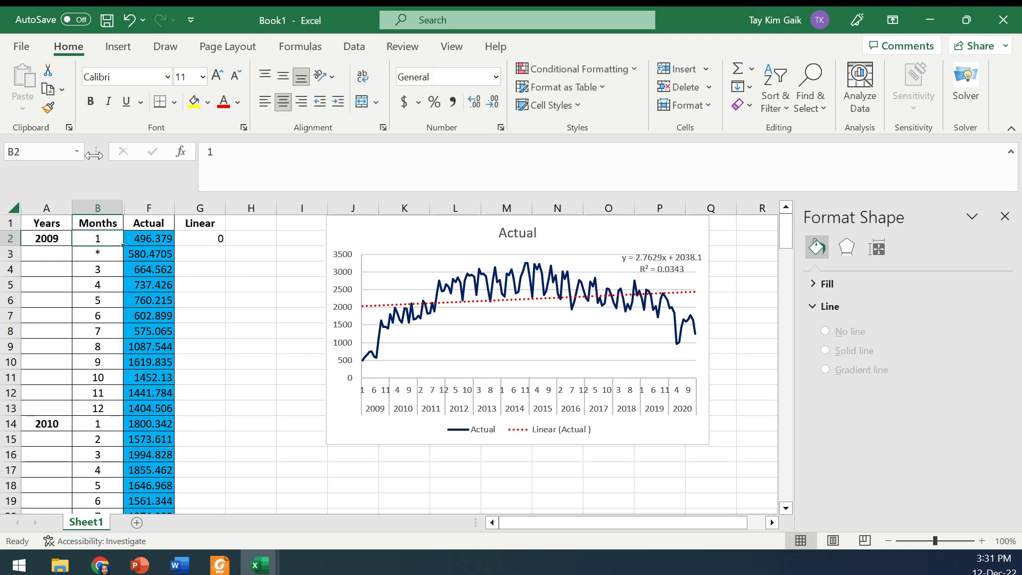
- Close the Format Shape pane to free up the worksheet area
{"action": "left_click", "coordinate": [1005, 216]}
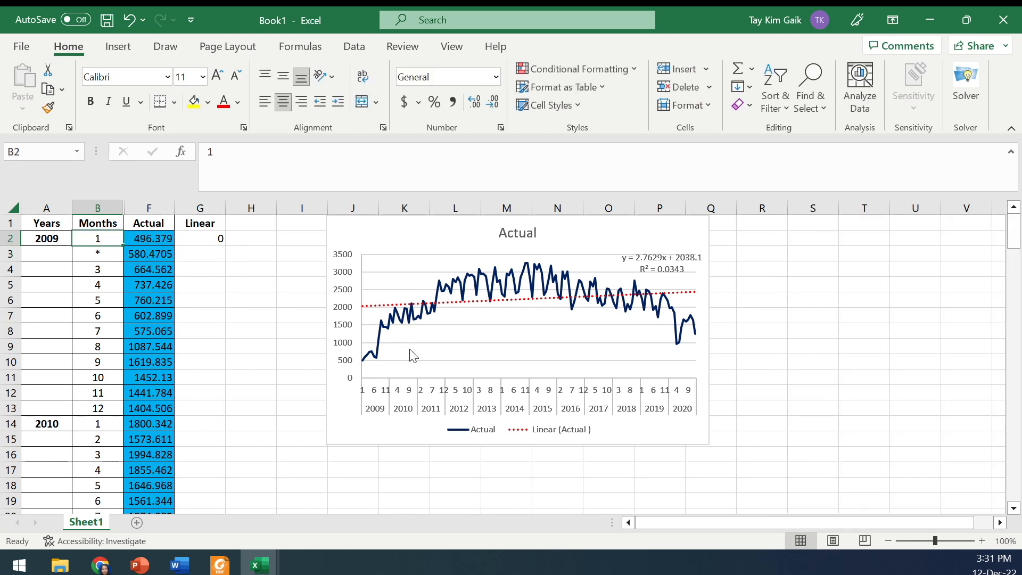
{"action": "left_click", "coordinate": [272, 315]}
{"action": "left_click", "coordinate": [133, 268]}
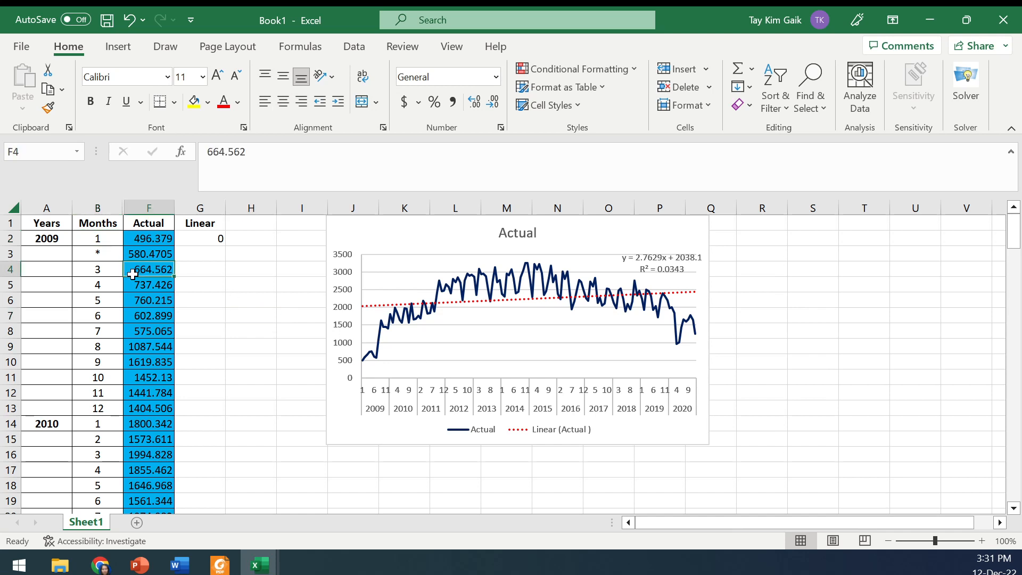
{"action": "left_click", "coordinate": [97, 247]}
{"action": "left_click", "coordinate": [223, 333]}
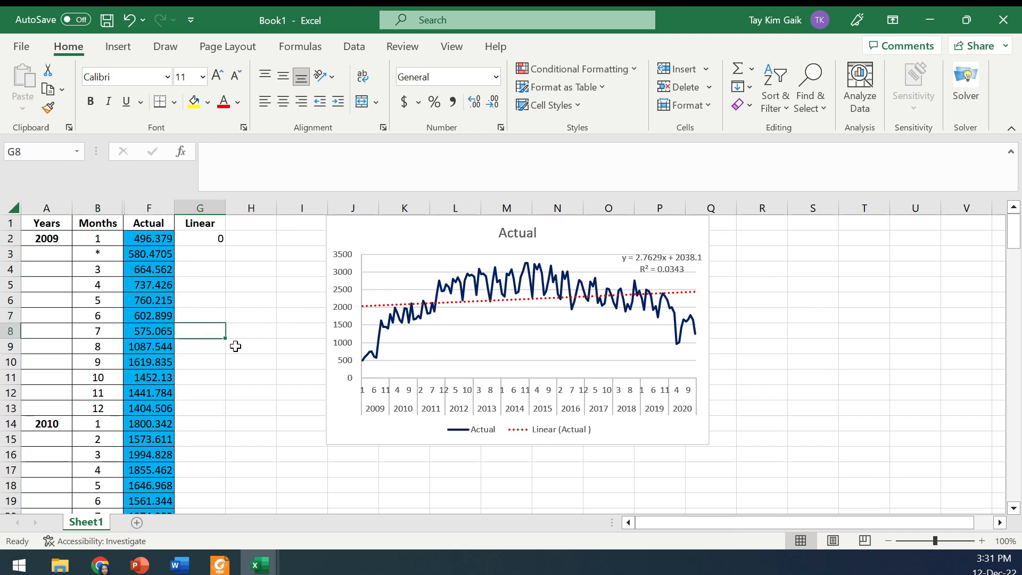
{"action": "left_click", "coordinate": [101, 243]}
{"action": "left_click", "coordinate": [105, 252]}
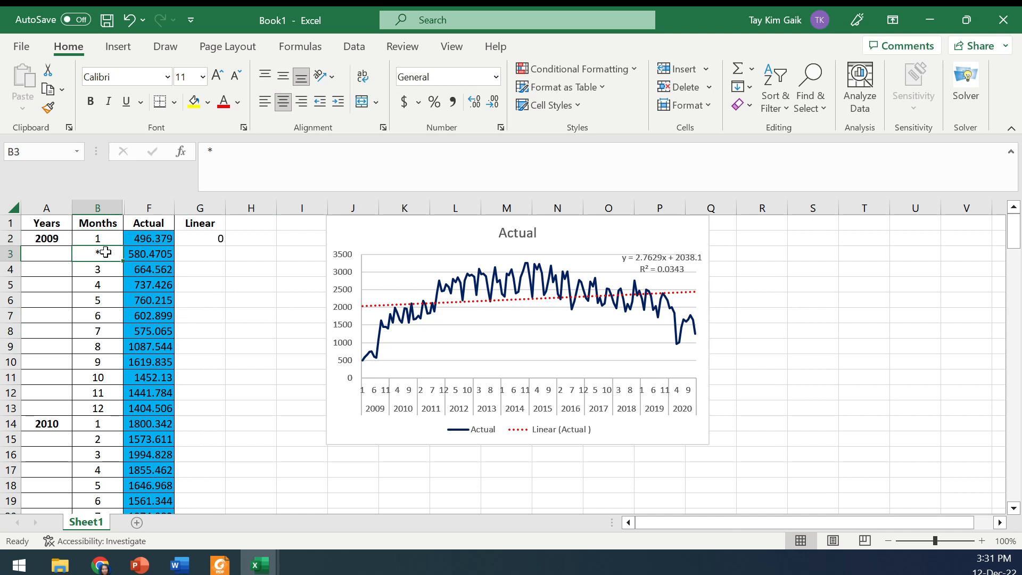
{"action": "key", "text": "Down"}
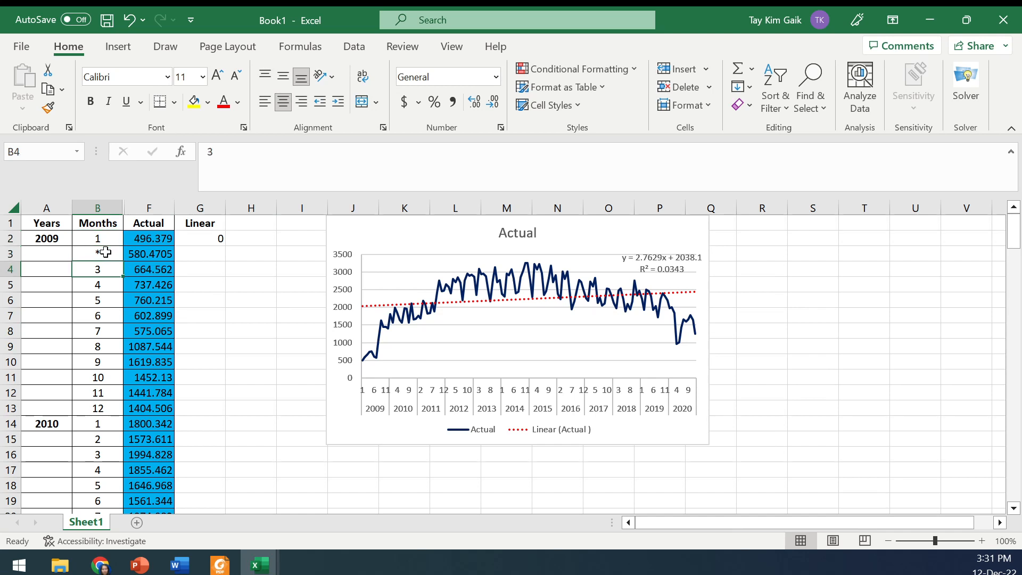
{"action": "type", "text": "2"}
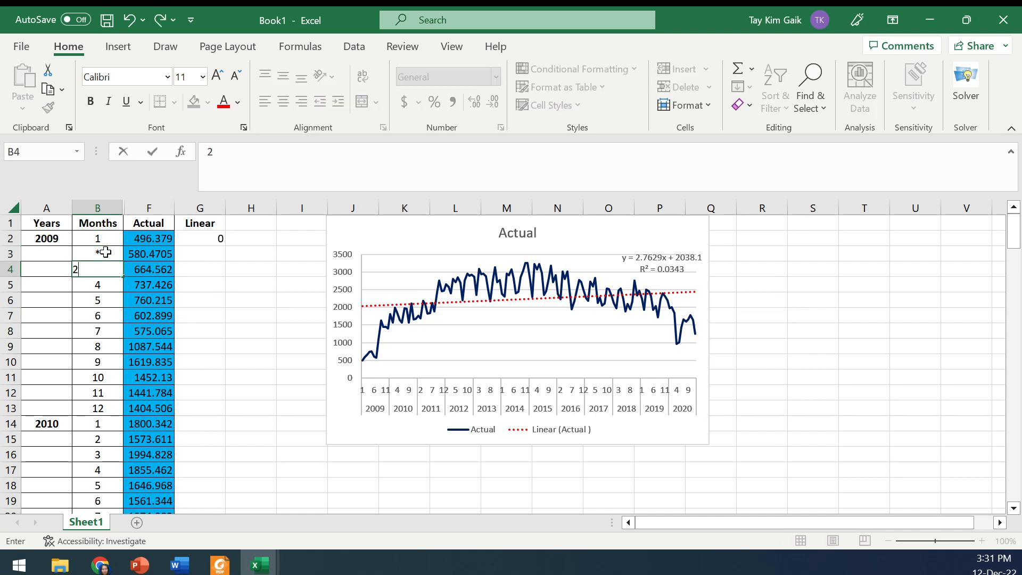
{"action": "left_click", "coordinate": [213, 257]}
- Correct the 2009 month numbers by entering 2 in cell B3 and 3 in cell B4, and select cell G2
{"action": "left_click", "coordinate": [100, 255]}
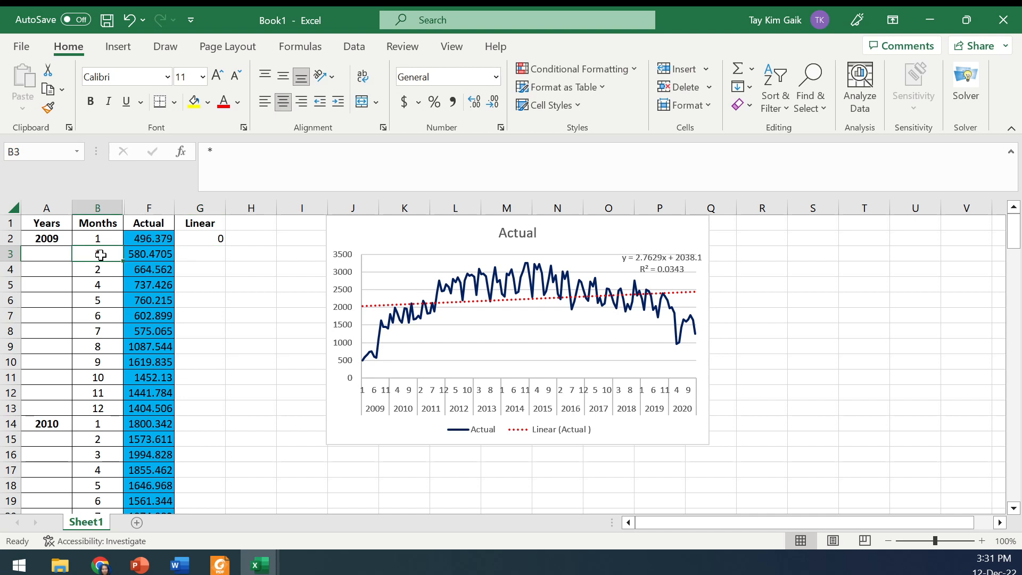
{"action": "type", "text": "2"}
{"action": "left_click", "coordinate": [249, 284]}
{"action": "left_click", "coordinate": [107, 268]}
{"action": "type", "text": "3"}
{"action": "left_click", "coordinate": [250, 285]}
{"action": "left_click", "coordinate": [208, 238]}
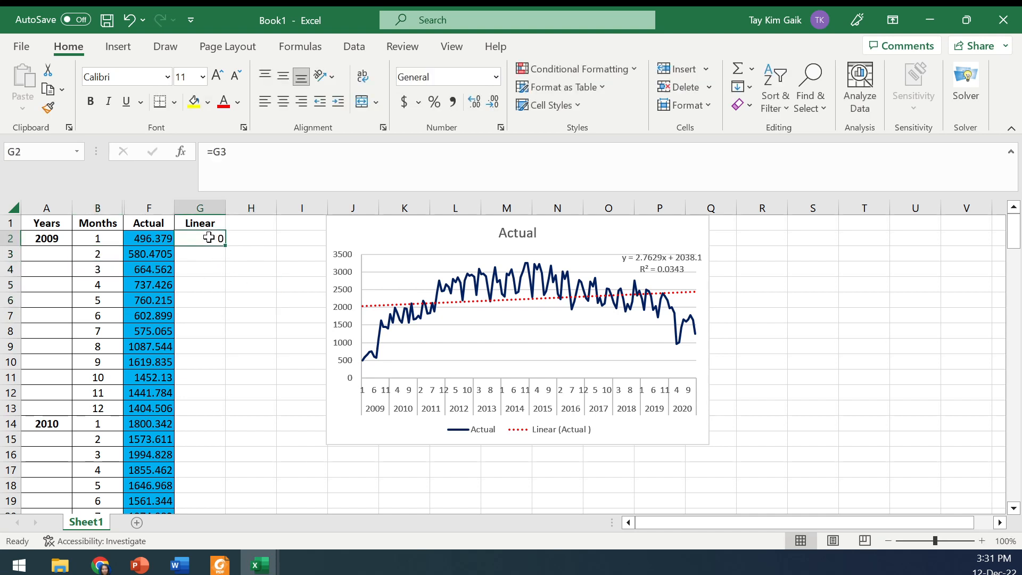
- Enter the linear trendline equation =2.7629*B2+2038.1 in cell G2, referencing the first month number
{"action": "type", "text": "="}
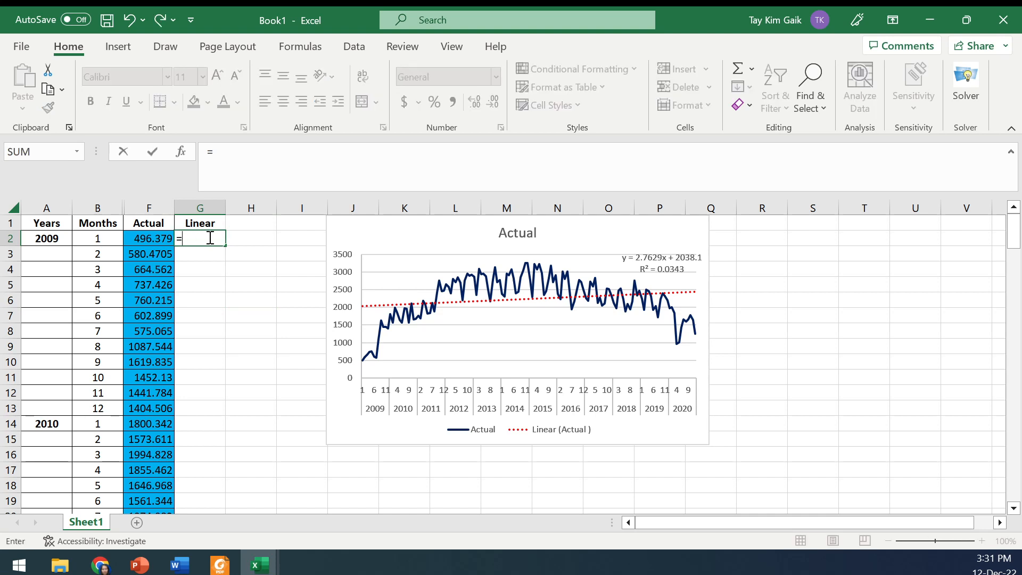
{"action": "type", "text": "2.7629*"}
{"action": "left_click", "coordinate": [103, 237]}
{"action": "type", "text": "+2038"}
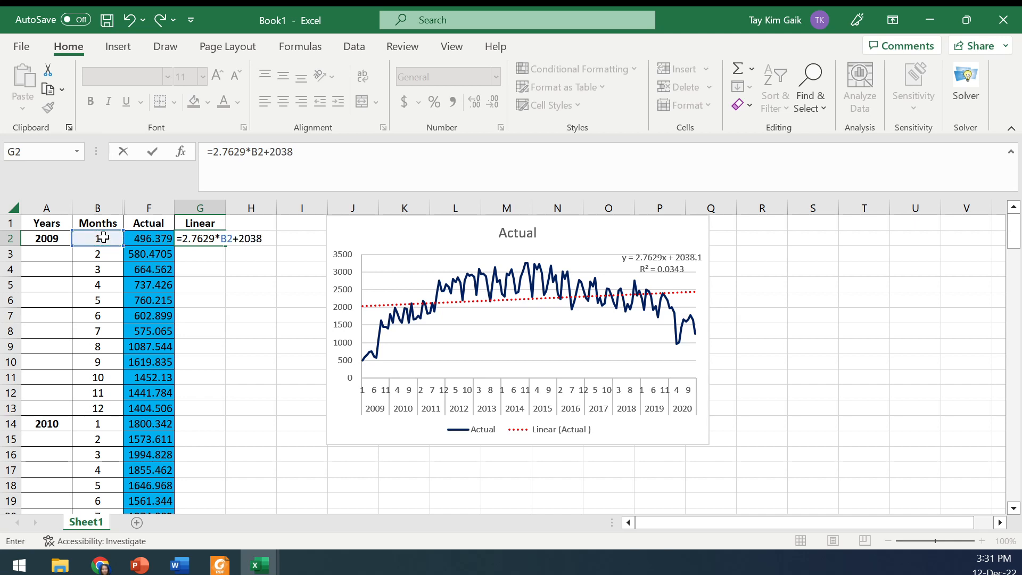
{"action": "left_click", "coordinate": [209, 301]}
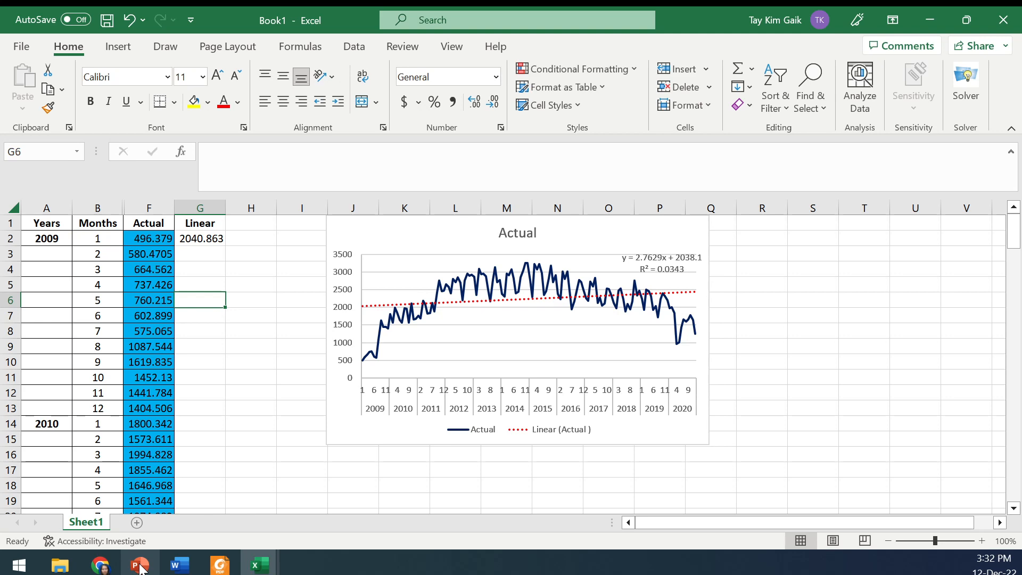
- Switch to the PowerPoint forecasting presentation, view the model slides 13 and 14, and return to the Excel workbook
{"action": "mouse_move", "coordinate": [140, 566]}
{"action": "left_click", "coordinate": [126, 531]}
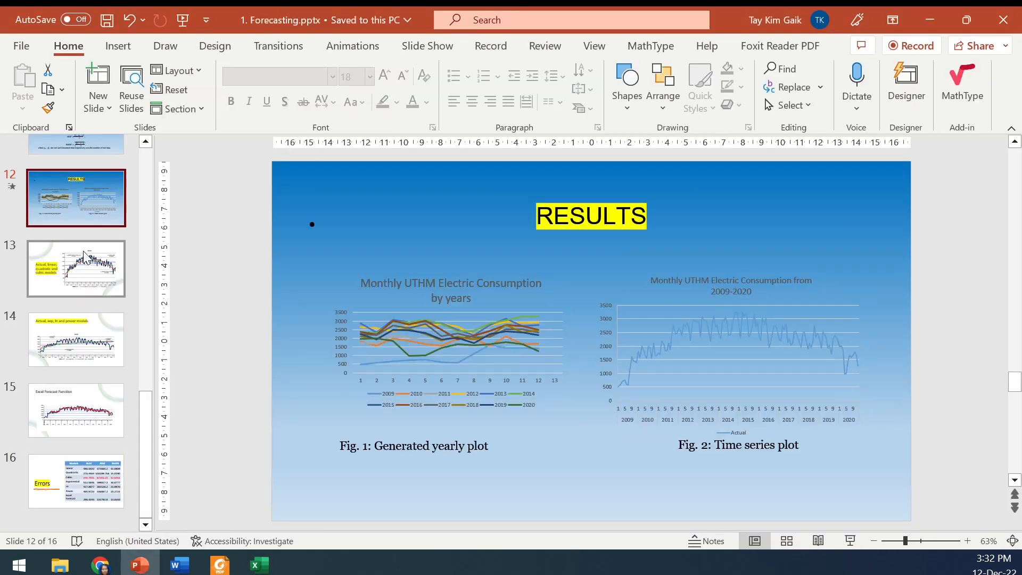
{"action": "left_click", "coordinate": [88, 404]}
{"action": "left_click", "coordinate": [95, 356]}
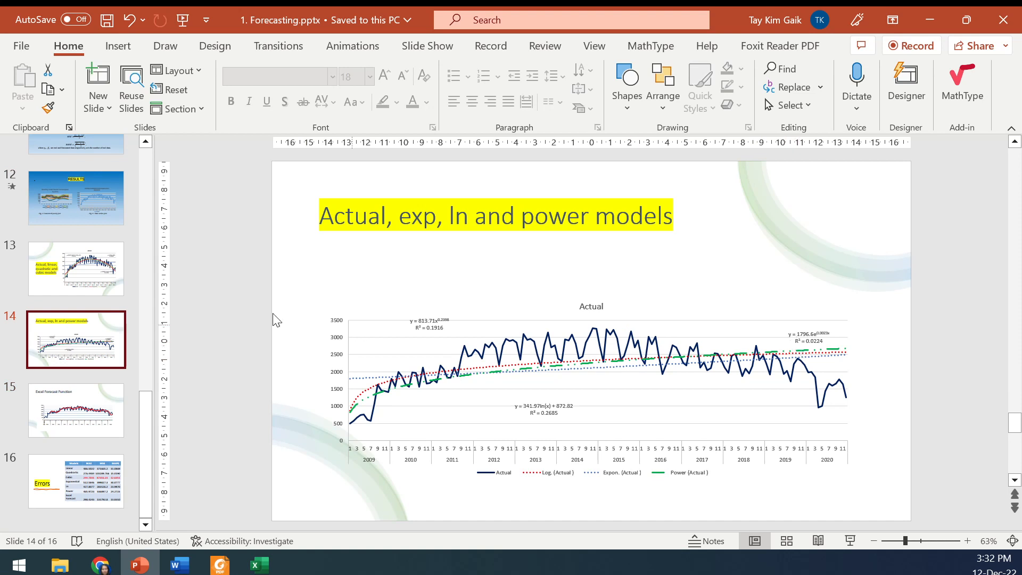
{"action": "left_click", "coordinate": [97, 283]}
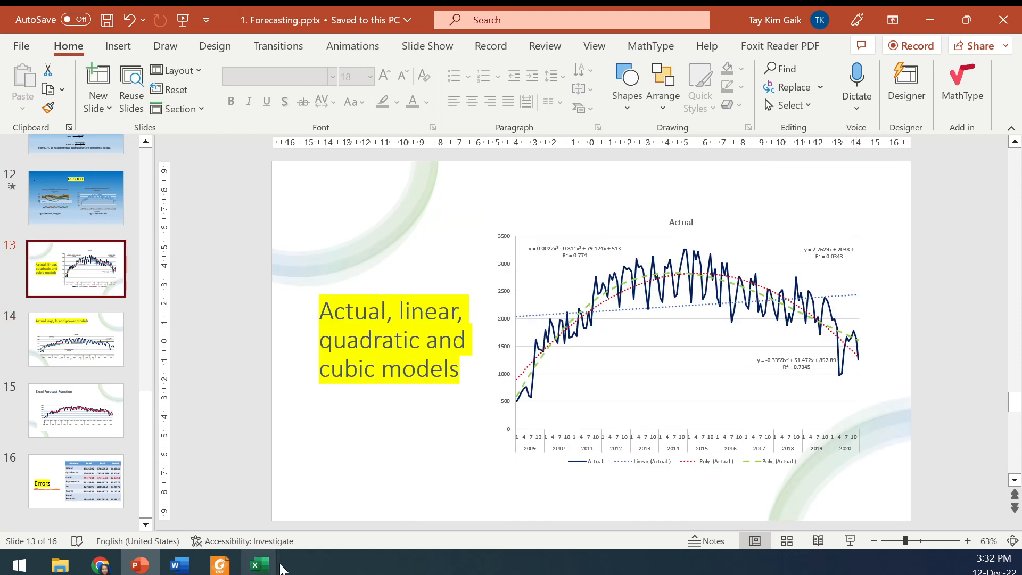
{"action": "mouse_move", "coordinate": [259, 565]}
{"action": "left_click", "coordinate": [297, 478]}
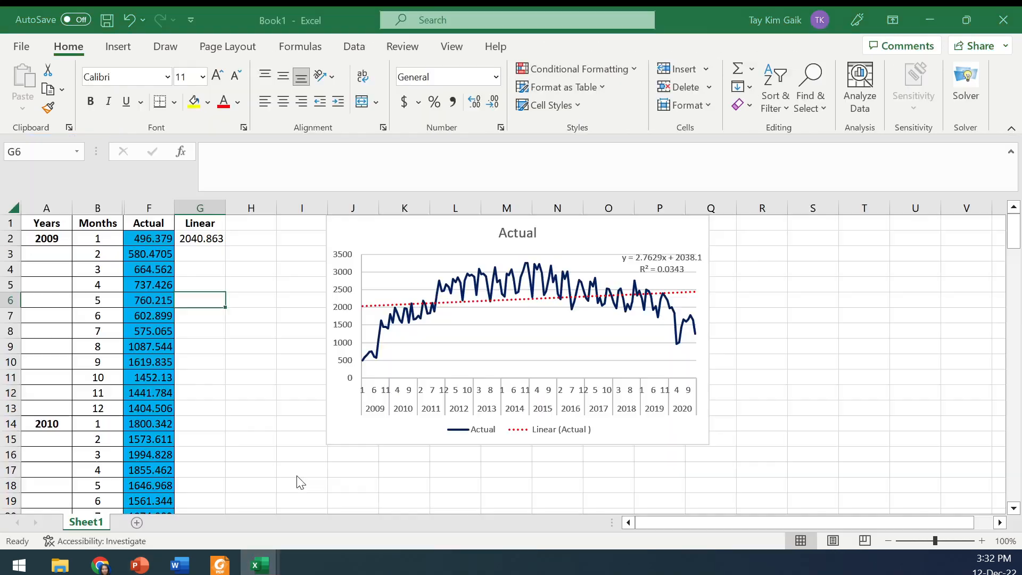
- Fill the linear formula from G2 down through the last 2021 month in row 157
{"action": "left_click", "coordinate": [198, 239]}
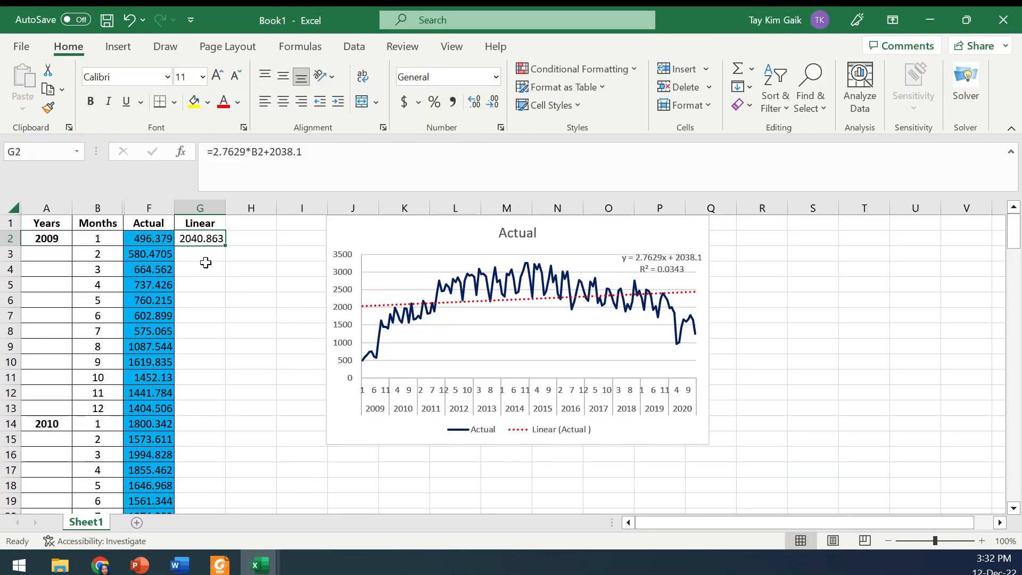
{"action": "left_click_drag", "start_coordinate": [224, 247], "coordinate": [186, 401]}
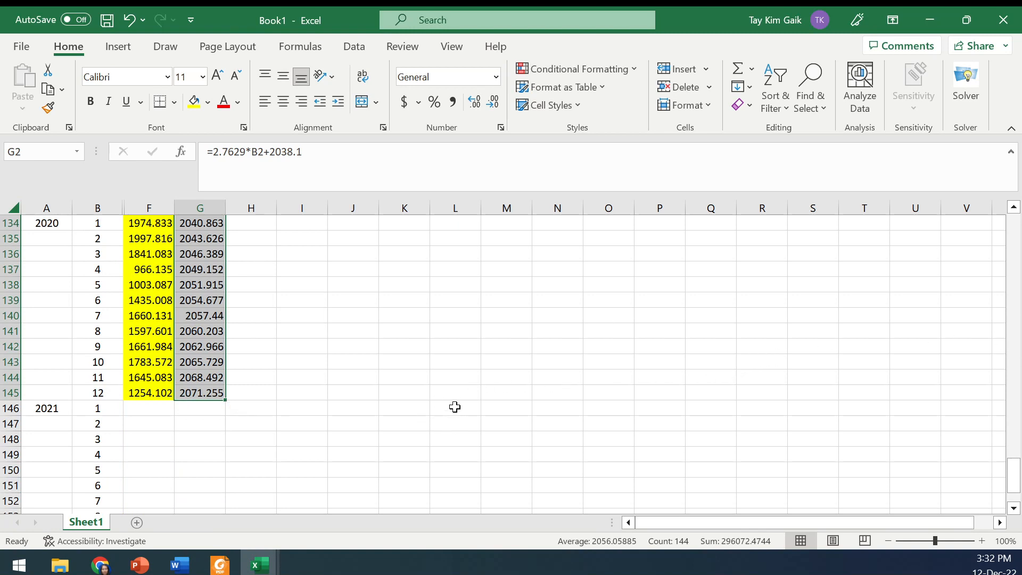
{"action": "left_click_drag", "start_coordinate": [225, 401], "coordinate": [199, 495]}
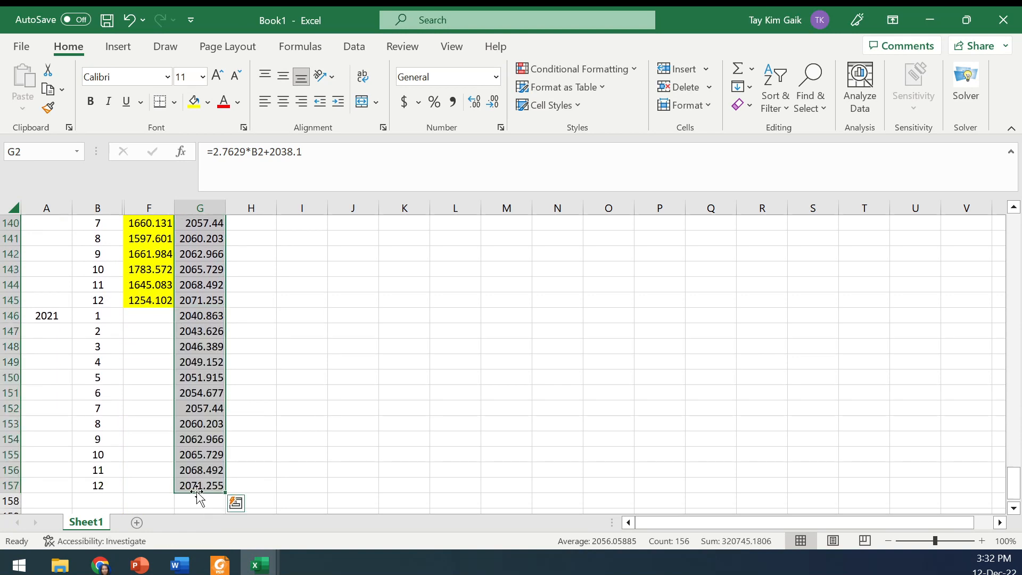
- Copy the 2021 year and month block to the rows starting at A158 and change the copied year to 2022
{"action": "left_click_drag", "start_coordinate": [36, 314], "coordinate": [107, 484]}
{"action": "key", "text": "ctrl+c"}
{"action": "left_click", "coordinate": [59, 502]}
{"action": "key", "text": "ctrl+v"}
{"action": "left_click", "coordinate": [59, 500]}
{"action": "key", "text": "Escape"}
{"action": "left_click", "coordinate": [230, 152]}
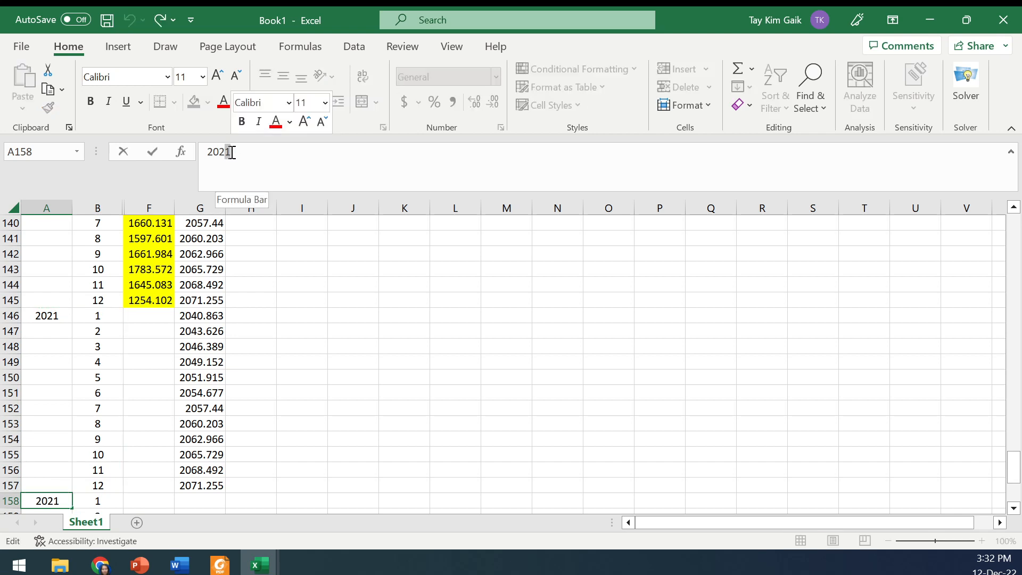
{"action": "key", "text": "BackSpace"}
{"action": "type", "text": "2"}
{"action": "left_click", "coordinate": [194, 483]}
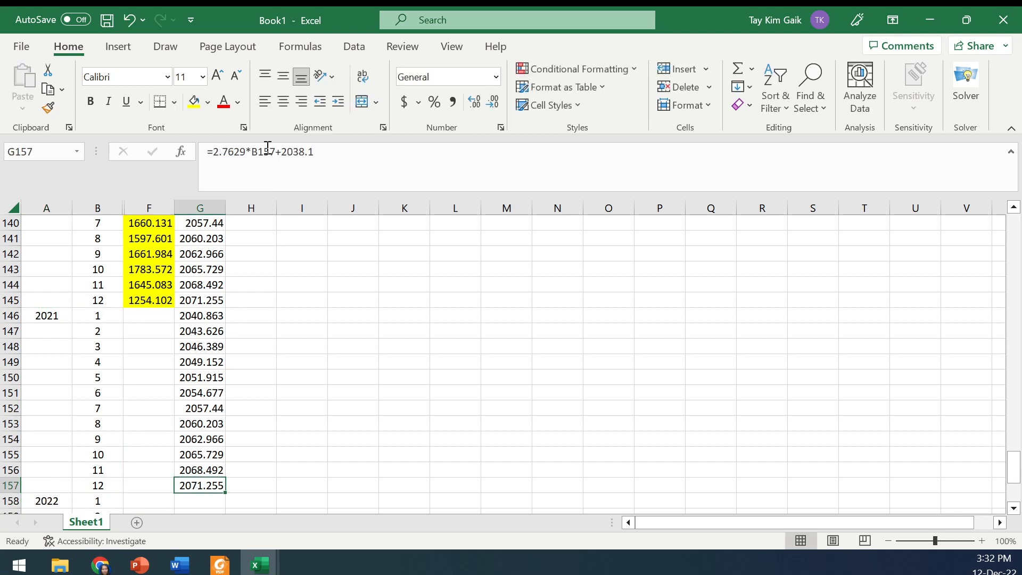
{"action": "left_click", "coordinate": [252, 152]}
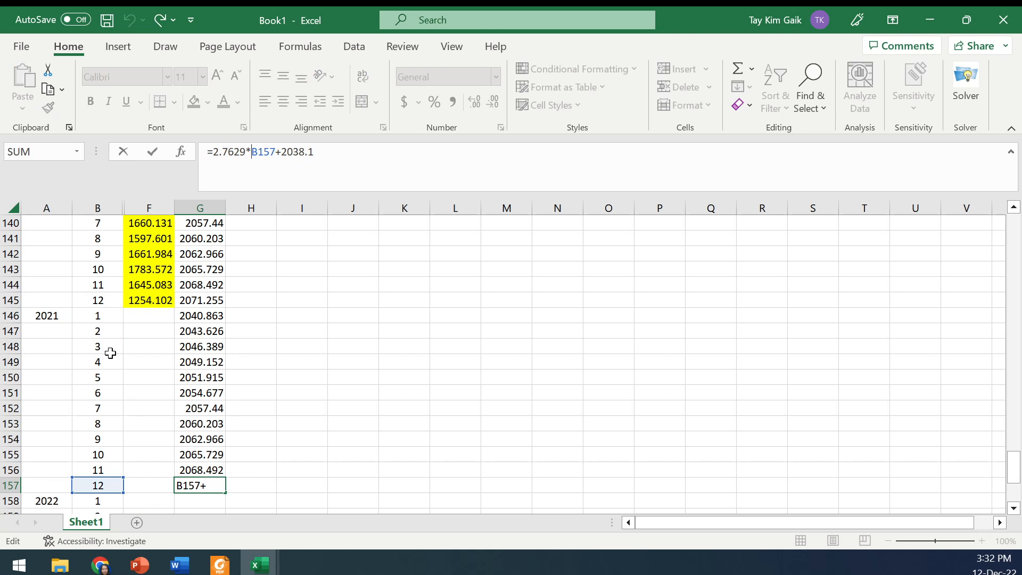
{"action": "left_click_drag", "start_coordinate": [1013, 467], "coordinate": [1020, 227]}
{"action": "left_click", "coordinate": [202, 239]}
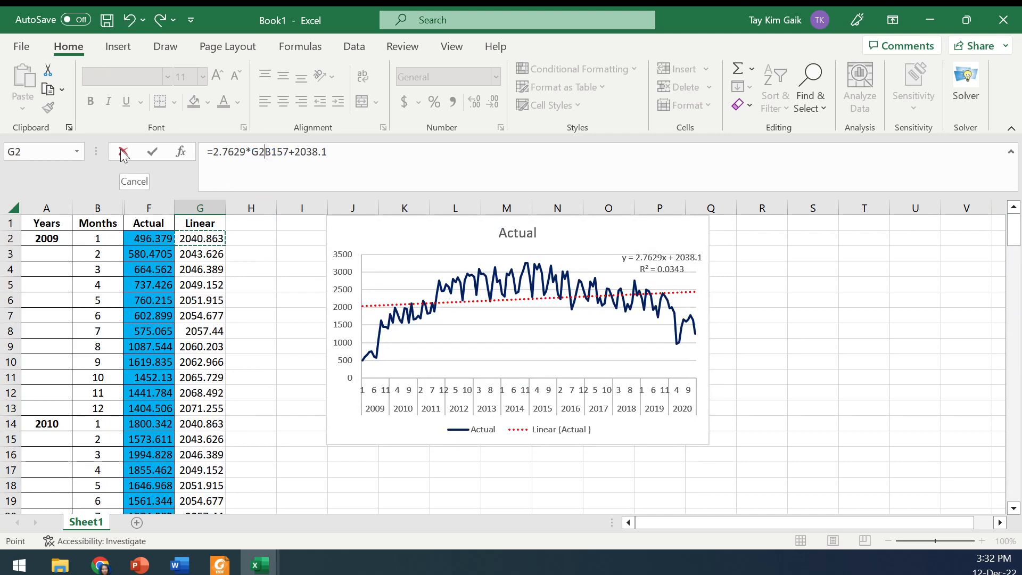
{"action": "left_click", "coordinate": [149, 152]}
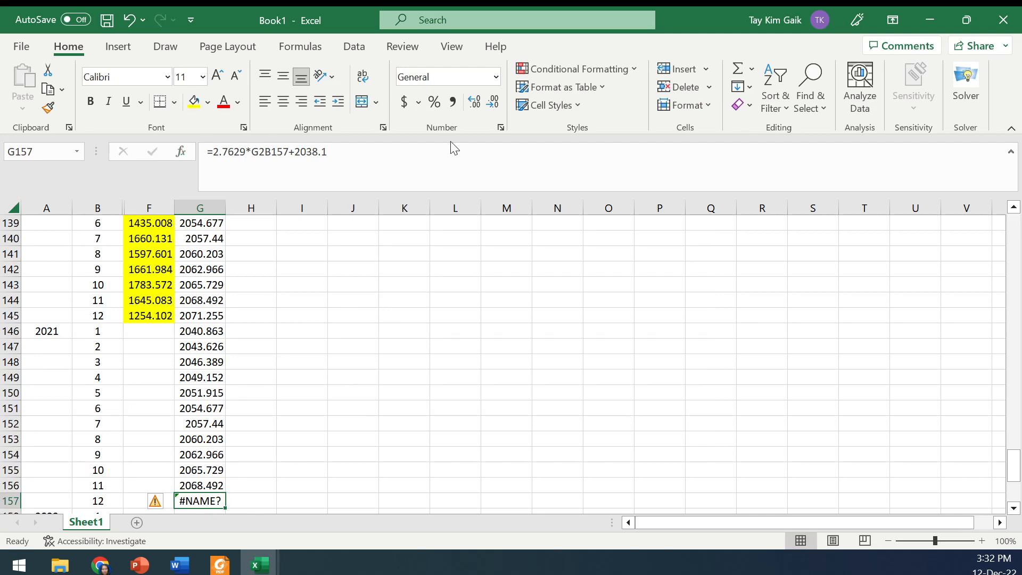
- Unhide the hidden columns between Months and Actual
{"action": "left_click_drag", "start_coordinate": [1007, 457], "coordinate": [1007, 226]}
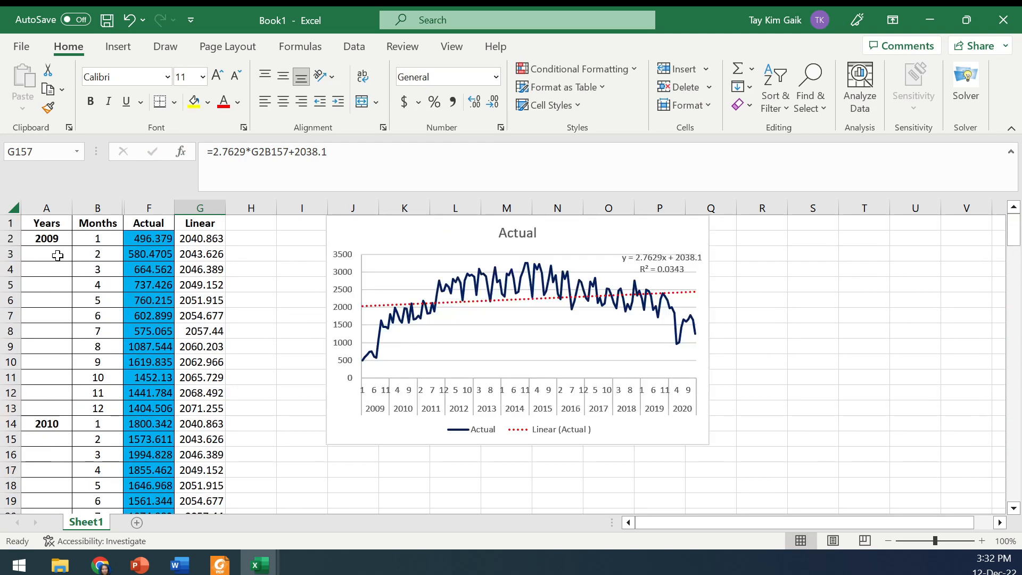
{"action": "left_click", "coordinate": [98, 207]}
{"action": "right_click", "coordinate": [126, 210]}
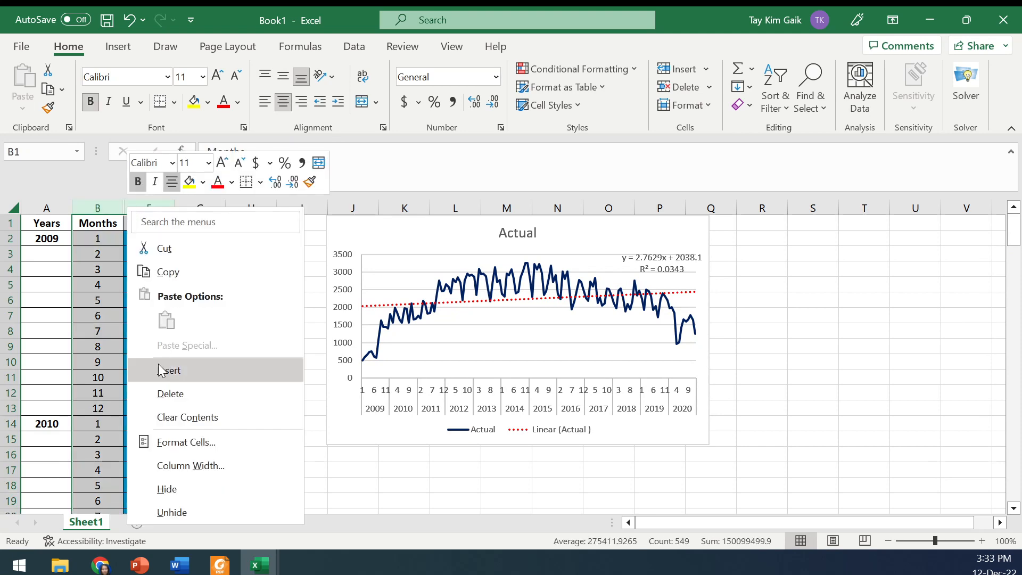
{"action": "left_click", "coordinate": [183, 512]}
{"action": "left_click", "coordinate": [198, 408]}
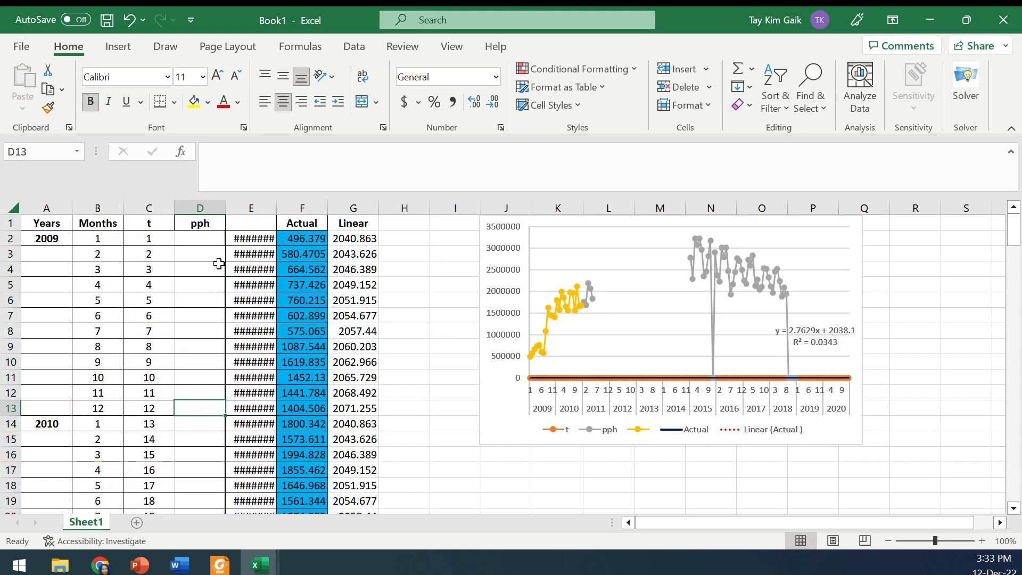
- Hide the pph column D and the adjacent column E
{"action": "left_click_drag", "start_coordinate": [200, 208], "coordinate": [250, 208]}
{"action": "right_click", "coordinate": [251, 212]}
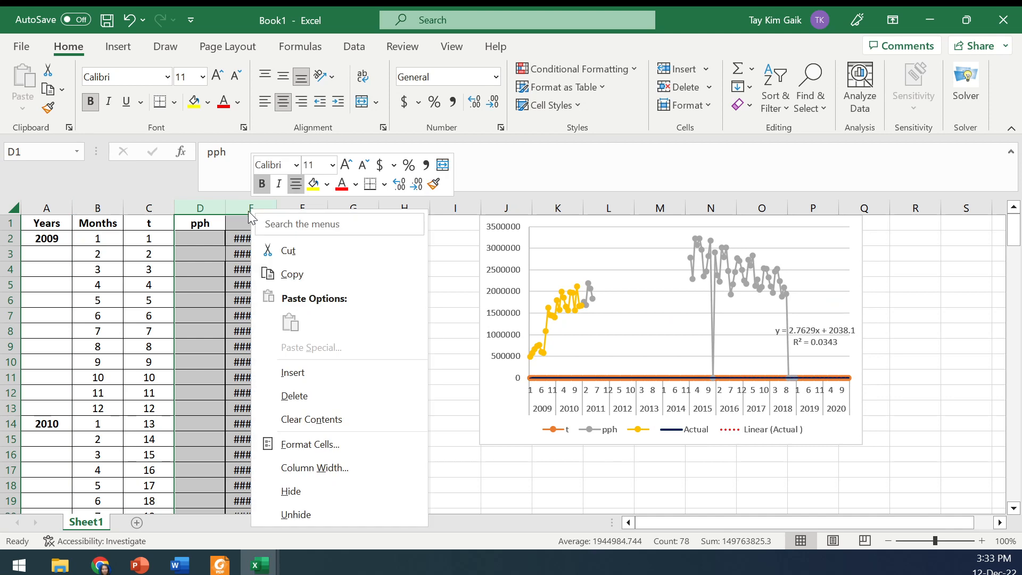
{"action": "left_click", "coordinate": [291, 491]}
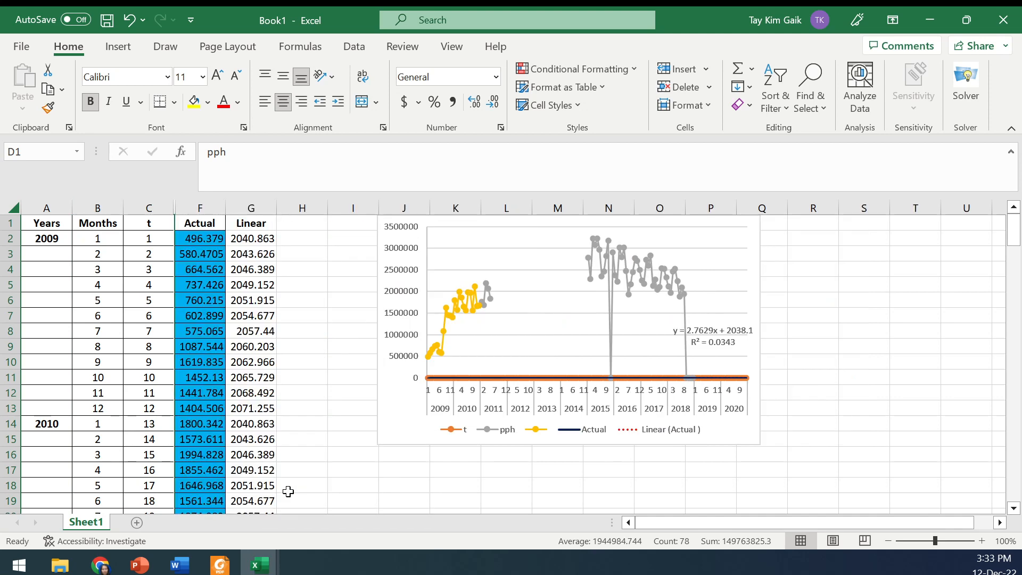
- Change the formula in G2 to =2.7629*C2+2038.1 so it references the t column, and narrow column C
{"action": "left_click", "coordinate": [246, 243]}
{"action": "left_click", "coordinate": [253, 151]}
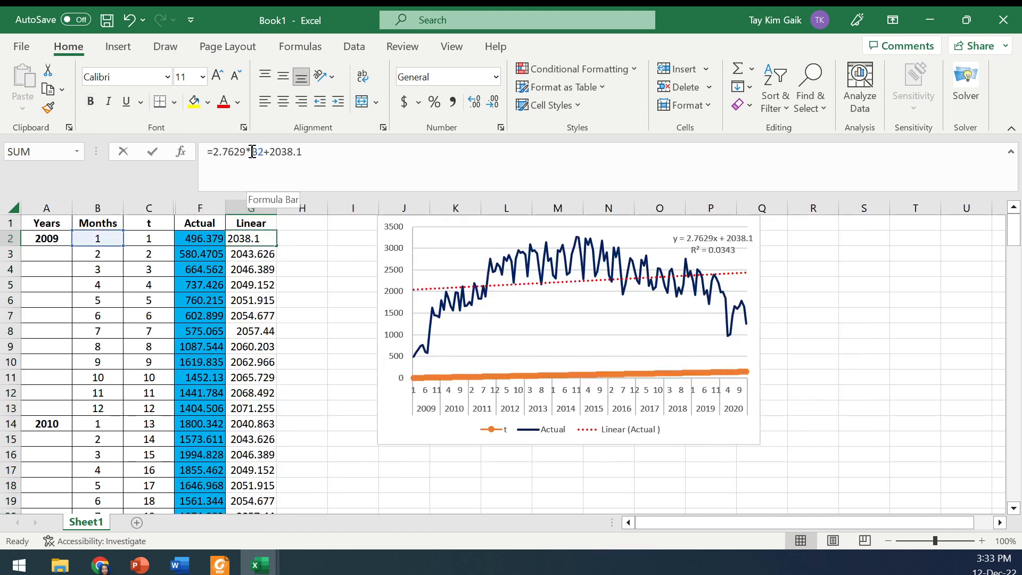
{"action": "left_click_drag", "start_coordinate": [252, 152], "coordinate": [259, 152]}
{"action": "type", "text": "C"}
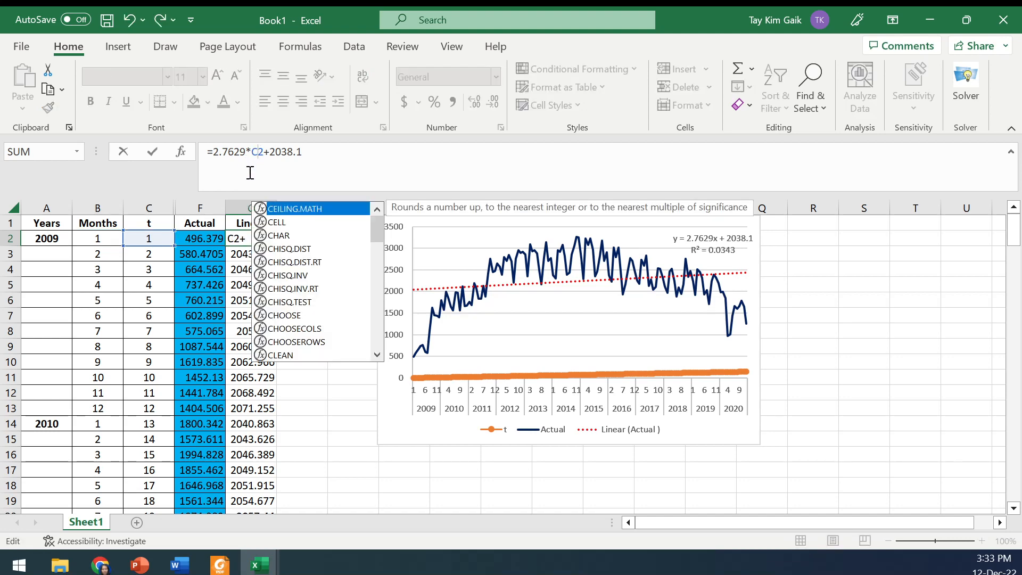
{"action": "left_click", "coordinate": [152, 151]}
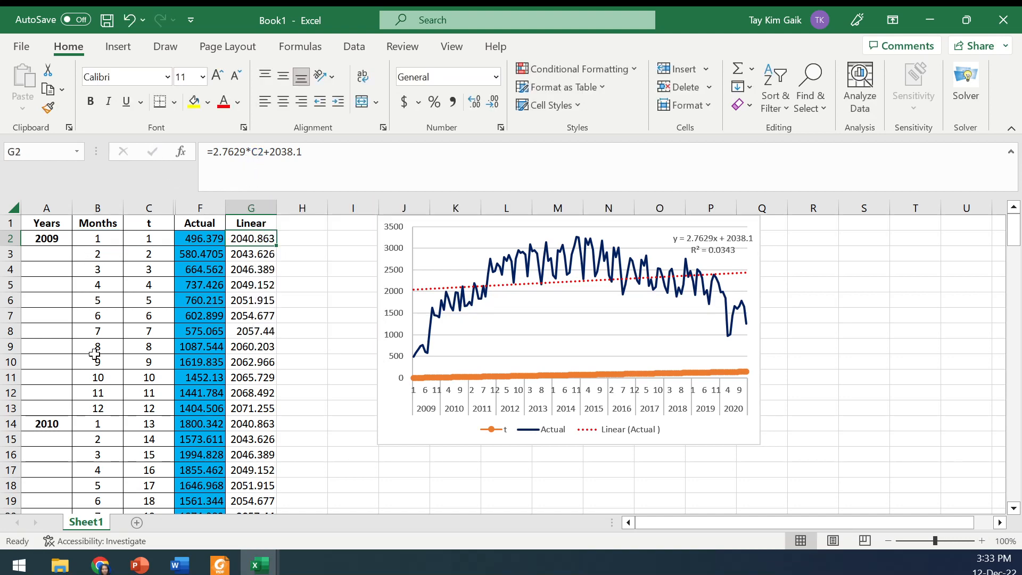
{"action": "left_click_drag", "start_coordinate": [175, 209], "coordinate": [162, 212]}
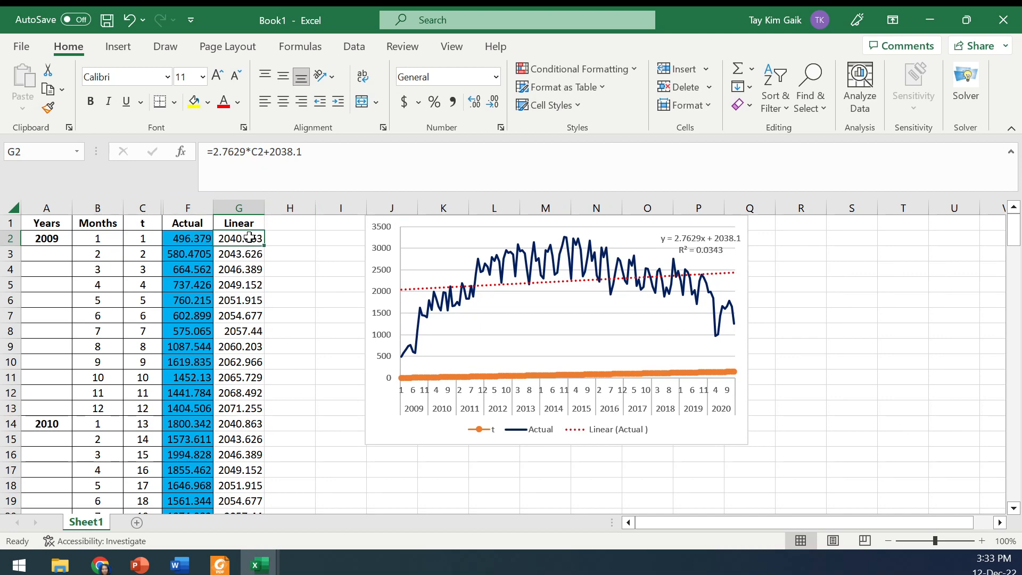
- Fill the linear formula from G2 down to G169 and extend the t series to 168 for the 2022 months
{"action": "left_click_drag", "start_coordinate": [264, 246], "coordinate": [236, 485]}
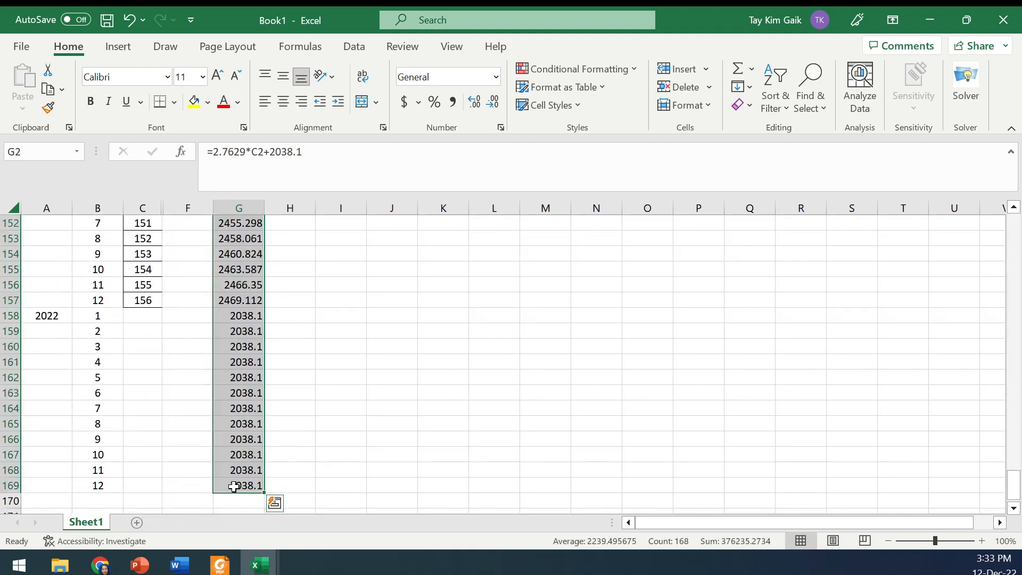
{"action": "left_click_drag", "start_coordinate": [144, 283], "coordinate": [152, 490]}
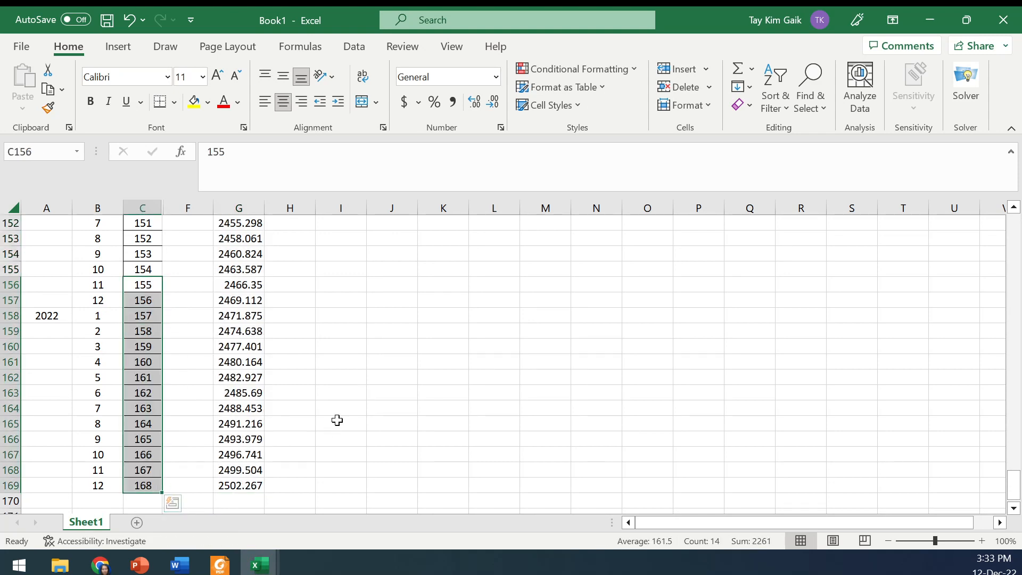
{"action": "left_click", "coordinate": [336, 422]}
- Check the cell references in the linear formulas of G157 and G2 and the first Actual value
{"action": "left_click", "coordinate": [256, 300]}
{"action": "left_click", "coordinate": [262, 153]}
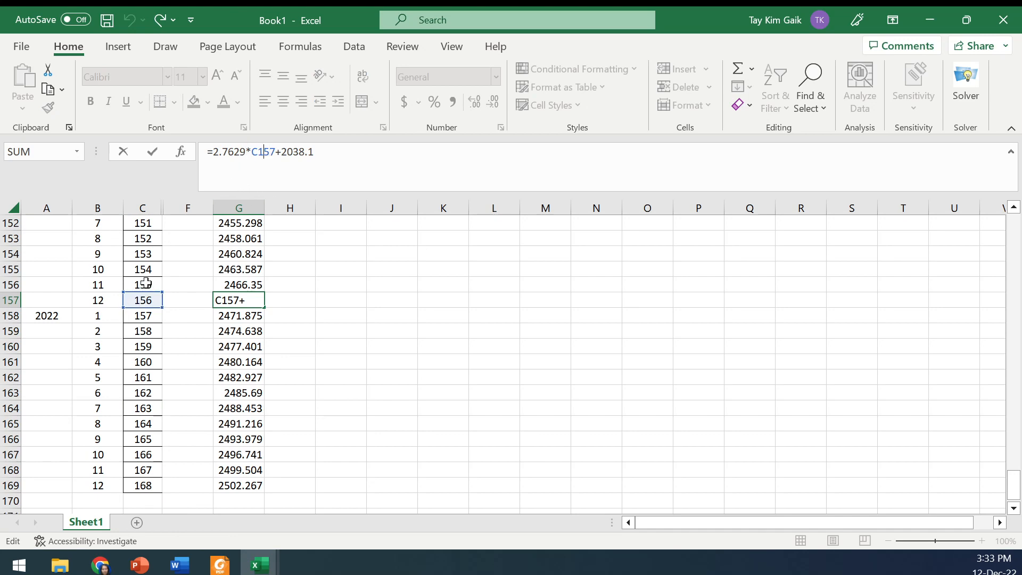
{"action": "left_click_drag", "start_coordinate": [1012, 482], "coordinate": [1012, 228]}
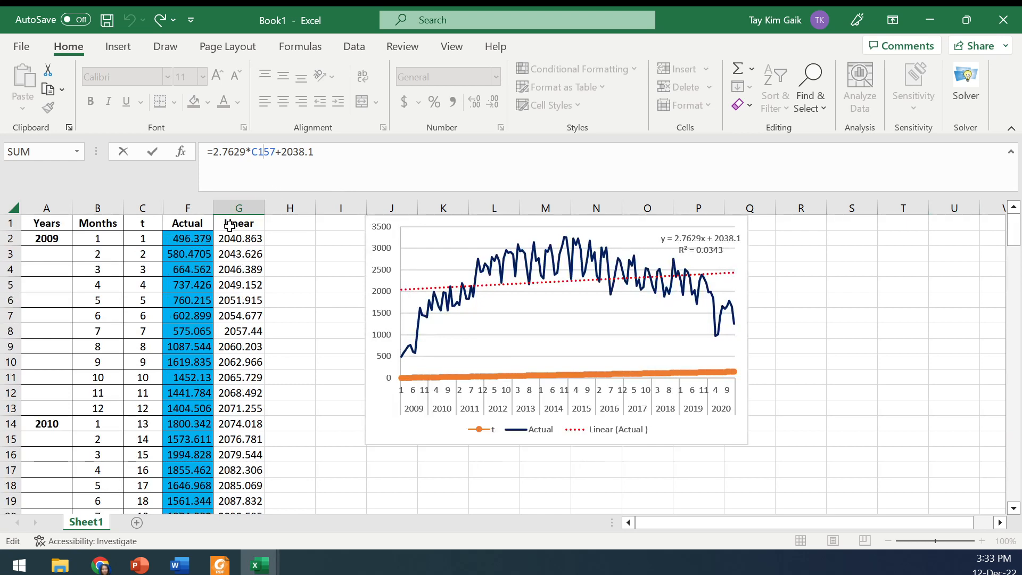
{"action": "left_click", "coordinate": [239, 240]}
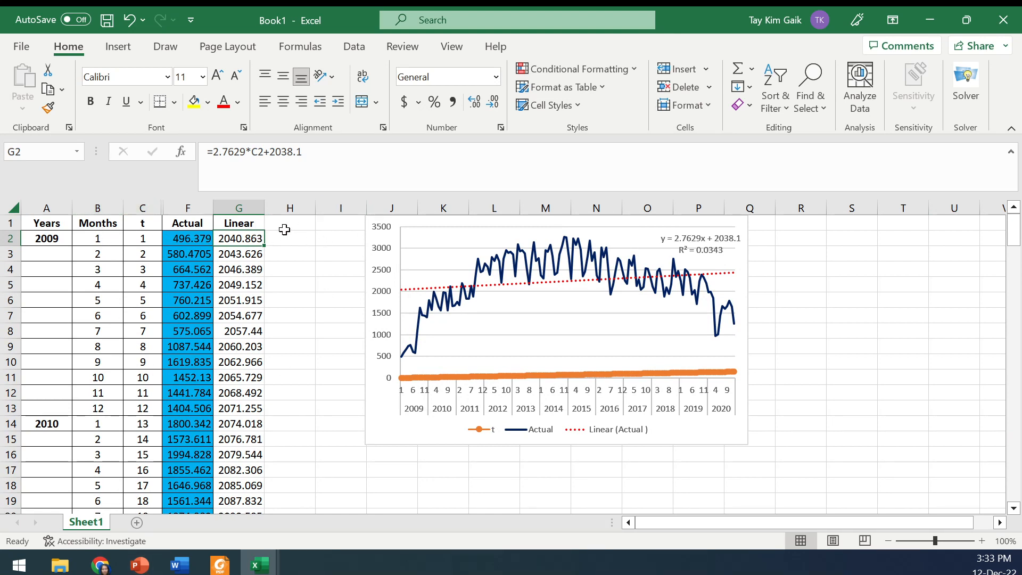
{"action": "left_click", "coordinate": [182, 239]}
{"action": "left_click", "coordinate": [241, 245]}
- Add the header |E| in cell H1 and enter =ABS(F2-G2) in H2 for the absolute error
{"action": "left_click", "coordinate": [304, 223]}
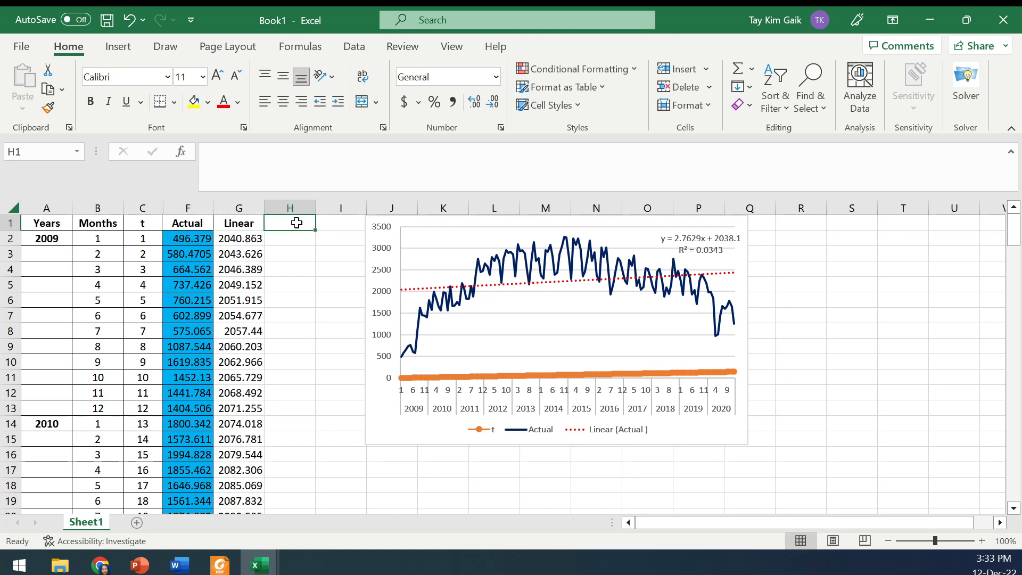
{"action": "double_click", "coordinate": [298, 223]}
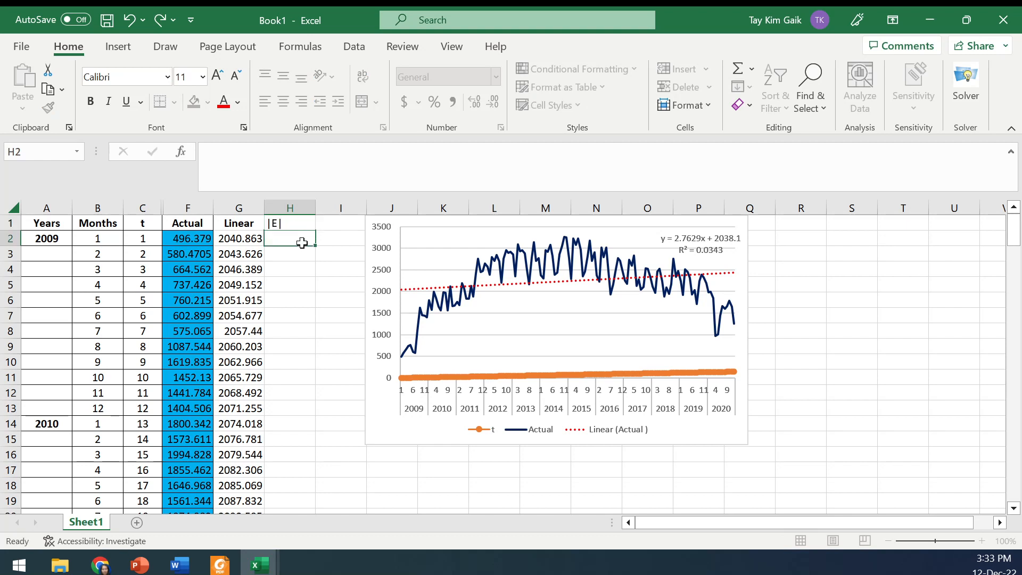
{"action": "left_click", "coordinate": [302, 243]}
{"action": "type", "text": "=abs("}
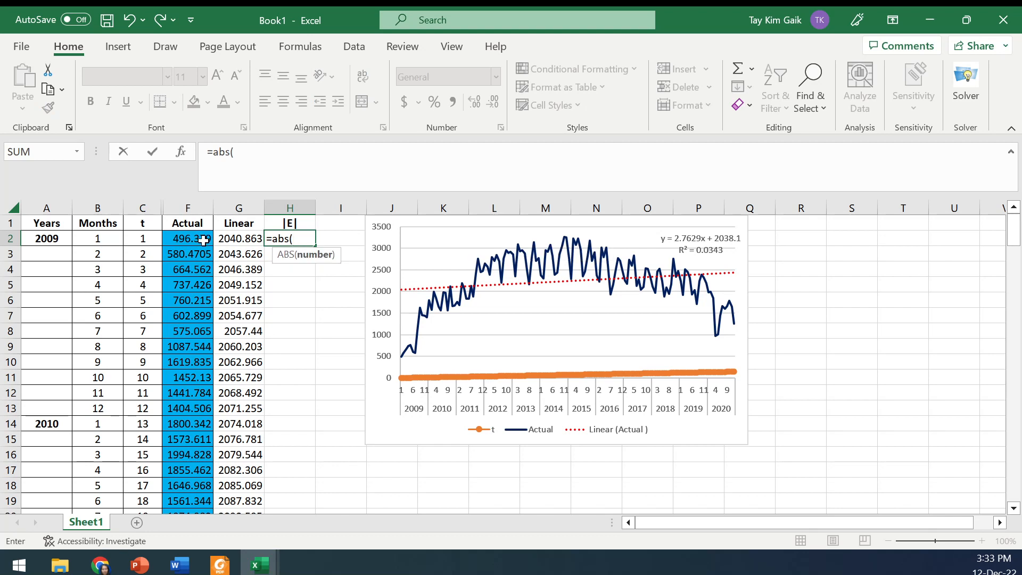
{"action": "left_click", "coordinate": [203, 241]}
{"action": "type", "text": "-"}
{"action": "left_click", "coordinate": [245, 238]}
{"action": "type", "text": ")"}
{"action": "key", "text": "Return"}
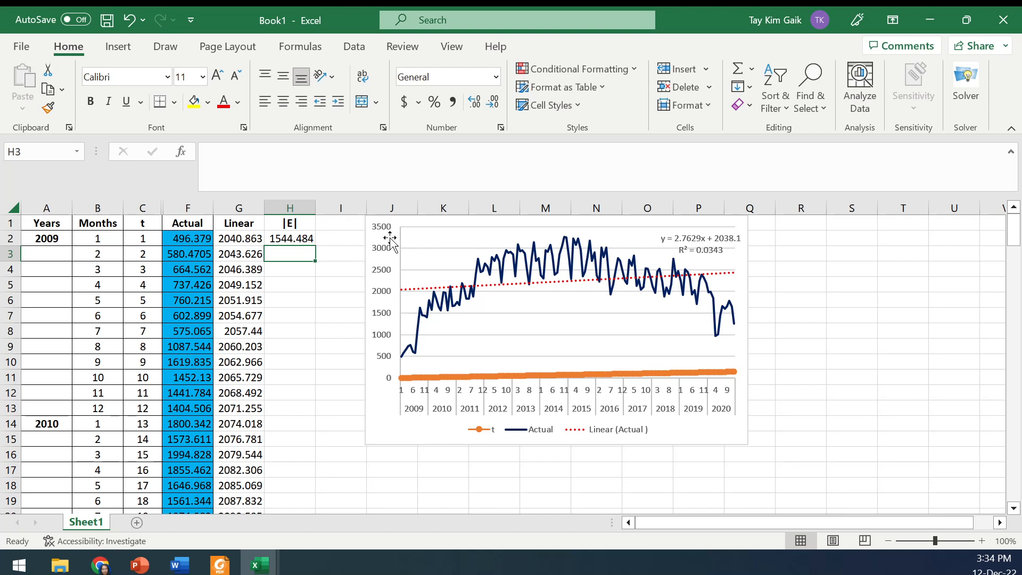
- Move the chart one column over so that it starts at column K, and select the absolute error cell H2
{"action": "left_click_drag", "start_coordinate": [712, 221], "coordinate": [764, 221]}
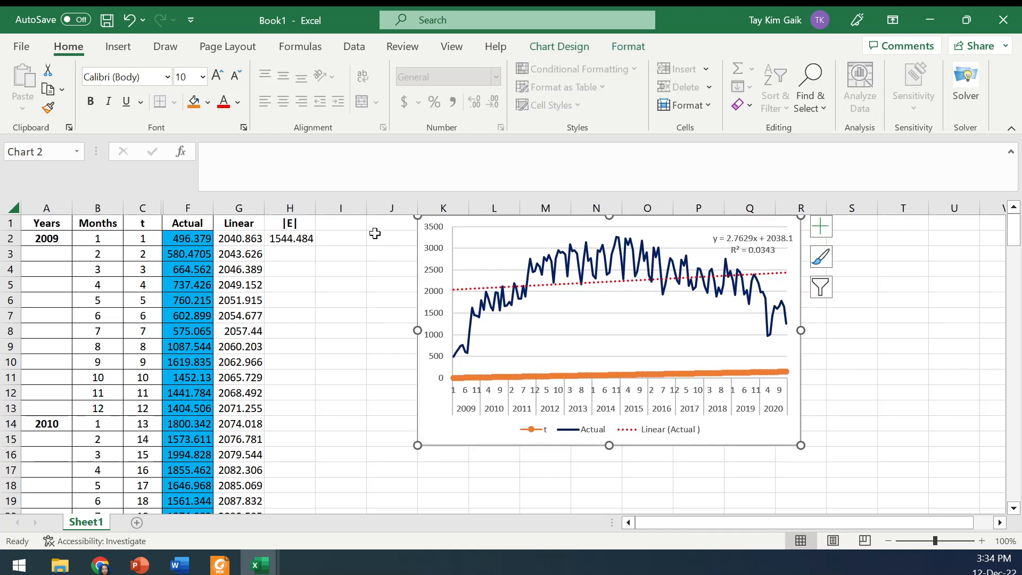
{"action": "left_click", "coordinate": [343, 221]}
{"action": "left_click", "coordinate": [300, 238]}
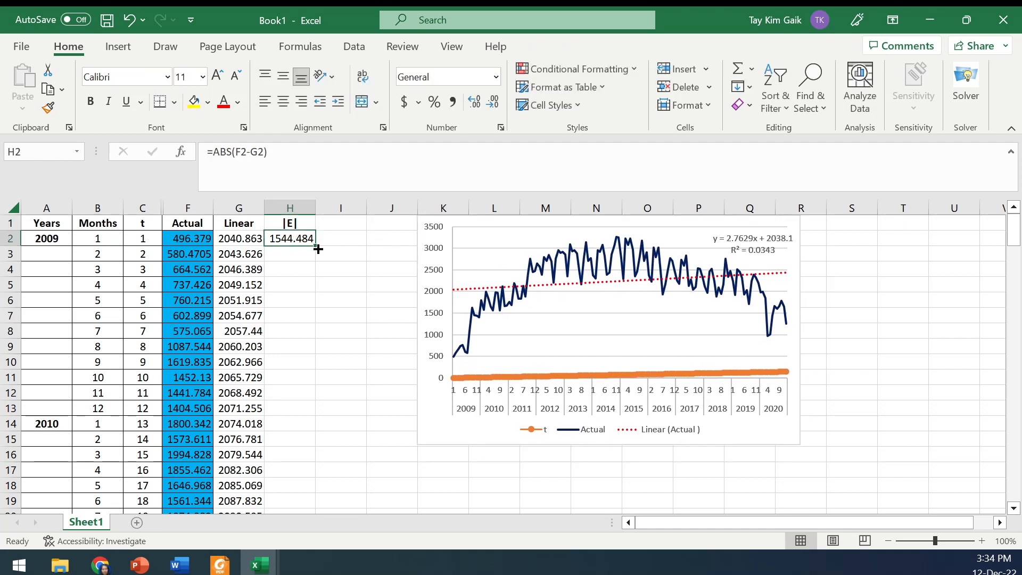
- Add the headers SE=|E|^2 in cell I1 and RE=AE/y in cell J1
{"action": "left_click", "coordinate": [336, 223]}
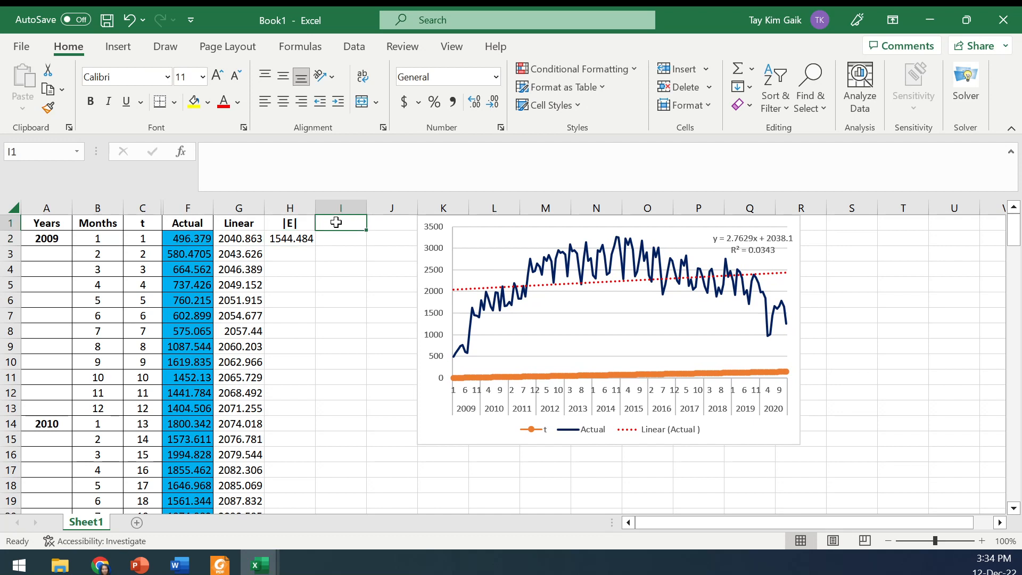
{"action": "type", "text": "|E|^2"}
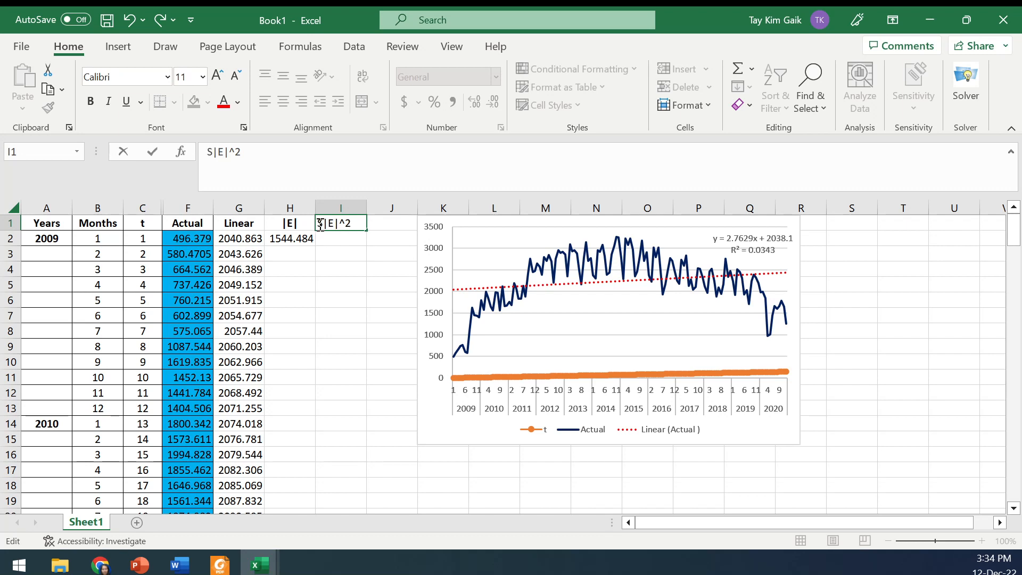
{"action": "type", "text": "SE="}
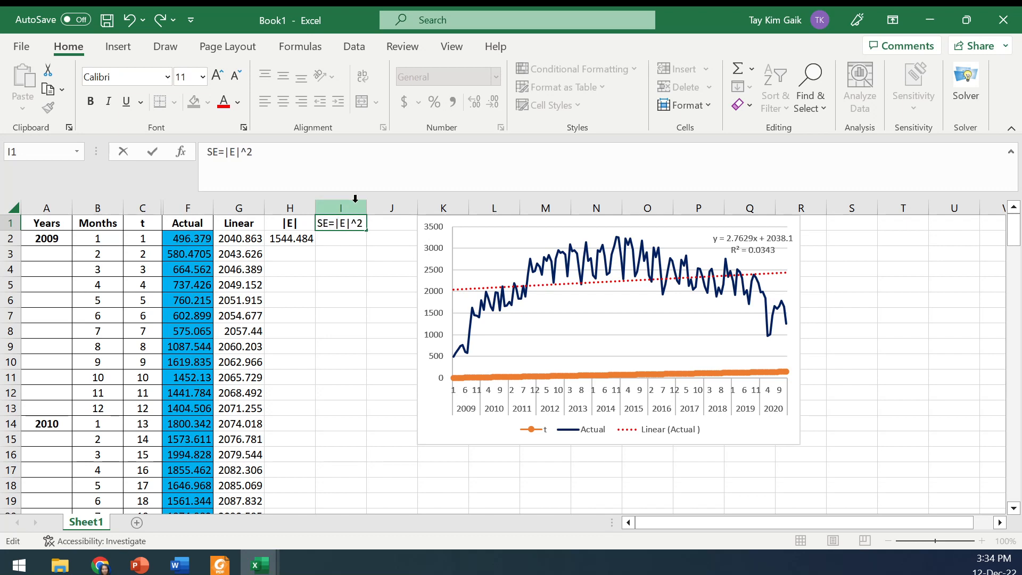
{"action": "left_click", "coordinate": [392, 269]}
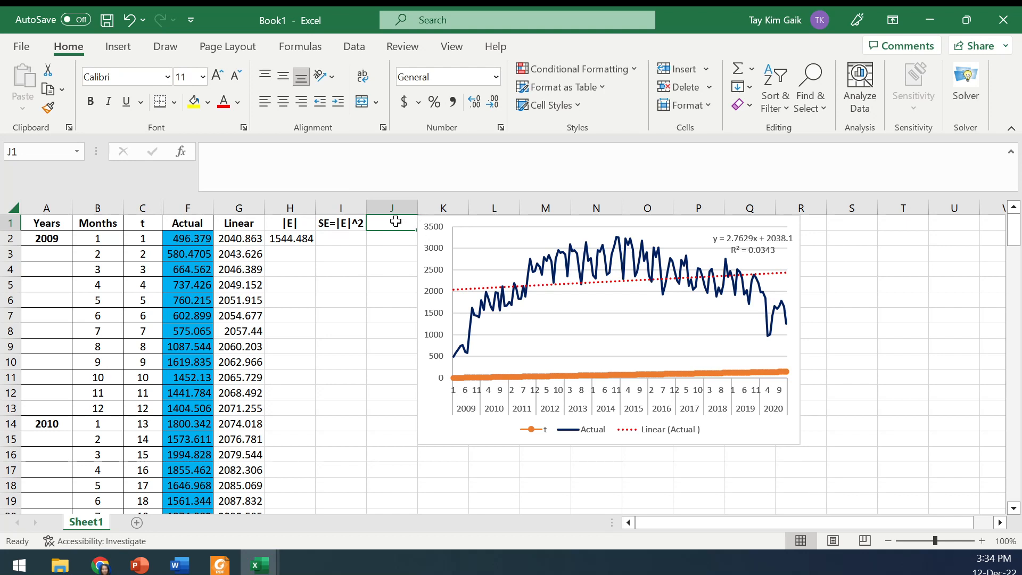
{"action": "type", "text": "RE=AE/y"}
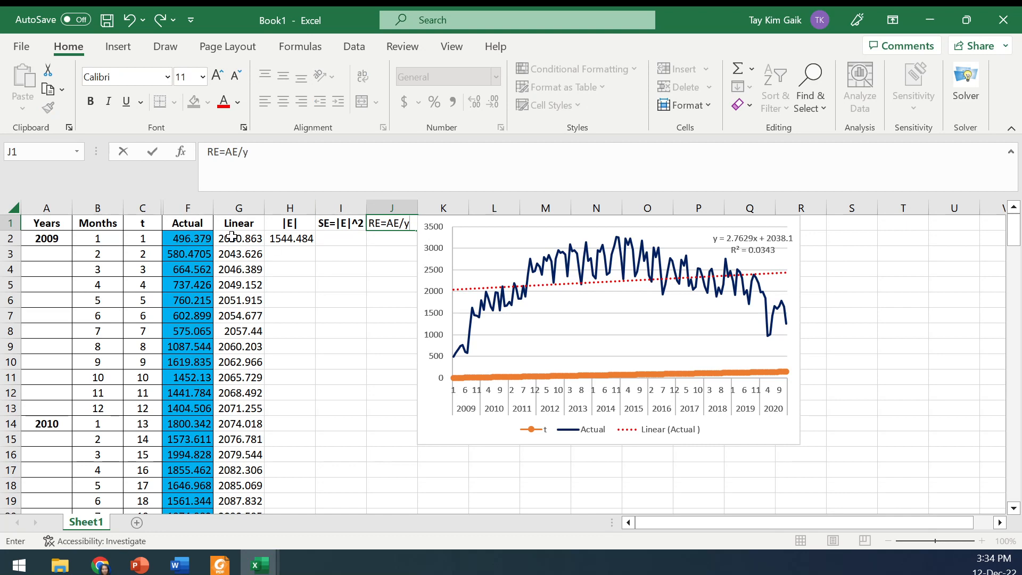
- Rename the header of the actual consumption column in F1 to y
{"action": "left_click", "coordinate": [203, 225]}
{"action": "type", "text": "y"}
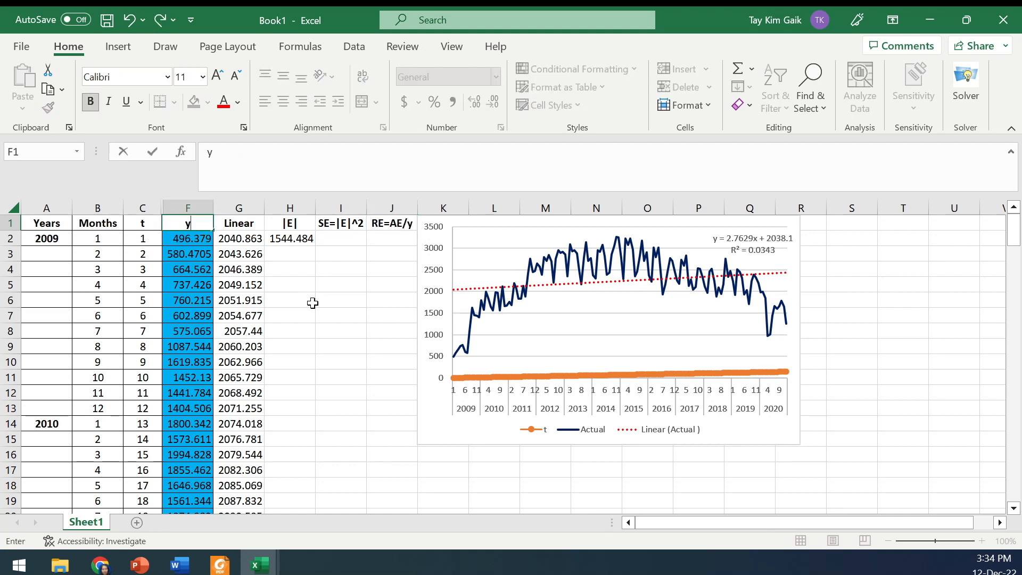
{"action": "left_click", "coordinate": [370, 297]}
- Enter =H2^2 in I2 to calculate the first squared error
{"action": "left_click", "coordinate": [346, 240]}
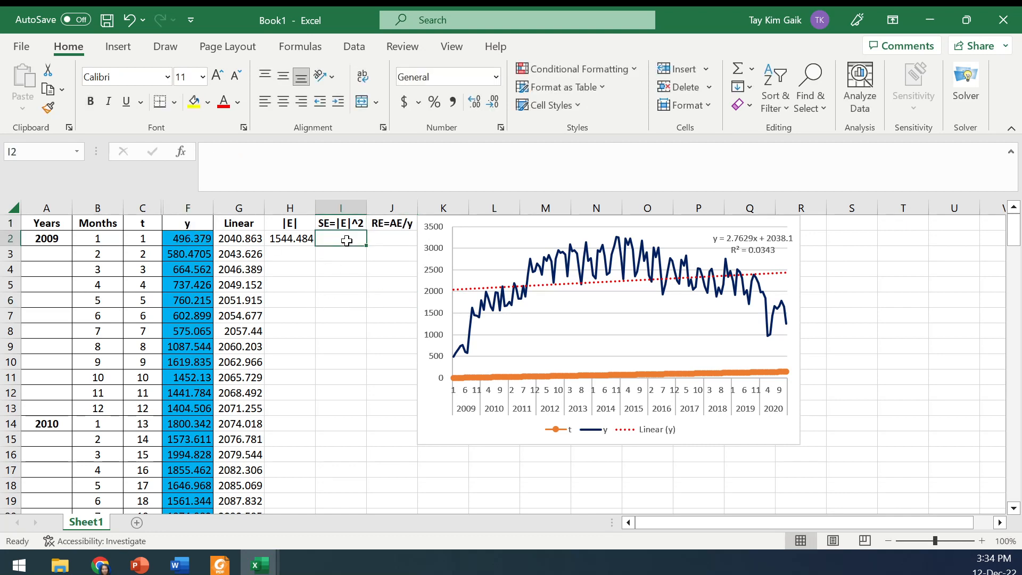
{"action": "type", "text": "="}
{"action": "left_click", "coordinate": [291, 241]}
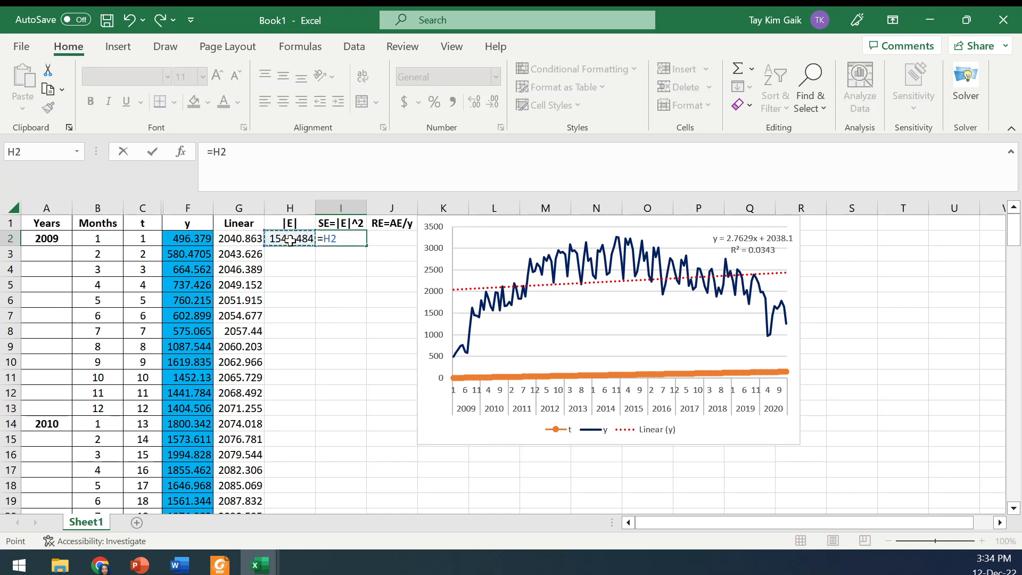
{"action": "type", "text": "^2"}
{"action": "key", "text": "Return"}
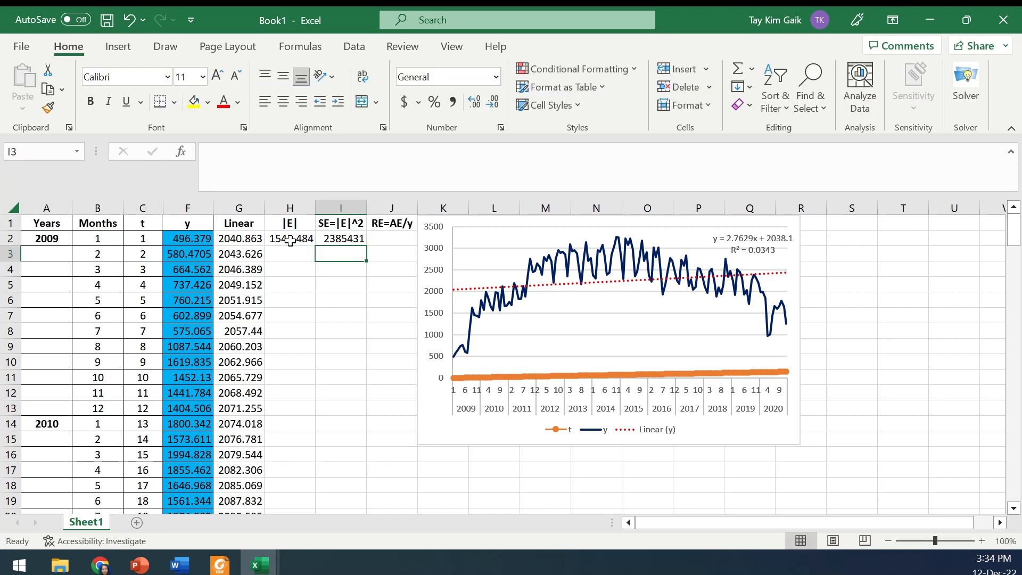
- Enter =H2/F2 in J2 to calculate the first relative error
{"action": "left_click", "coordinate": [396, 238]}
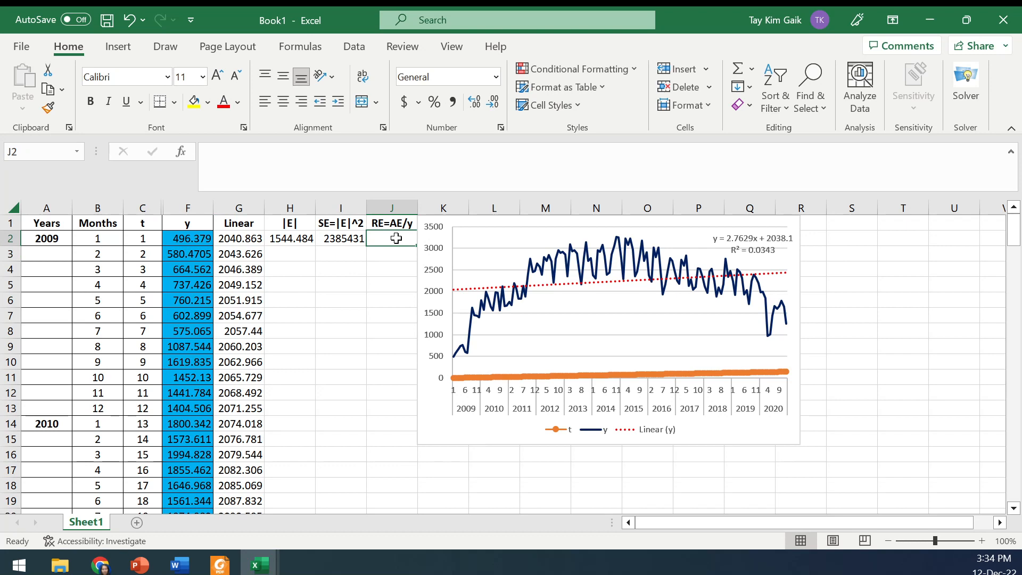
{"action": "type", "text": "="}
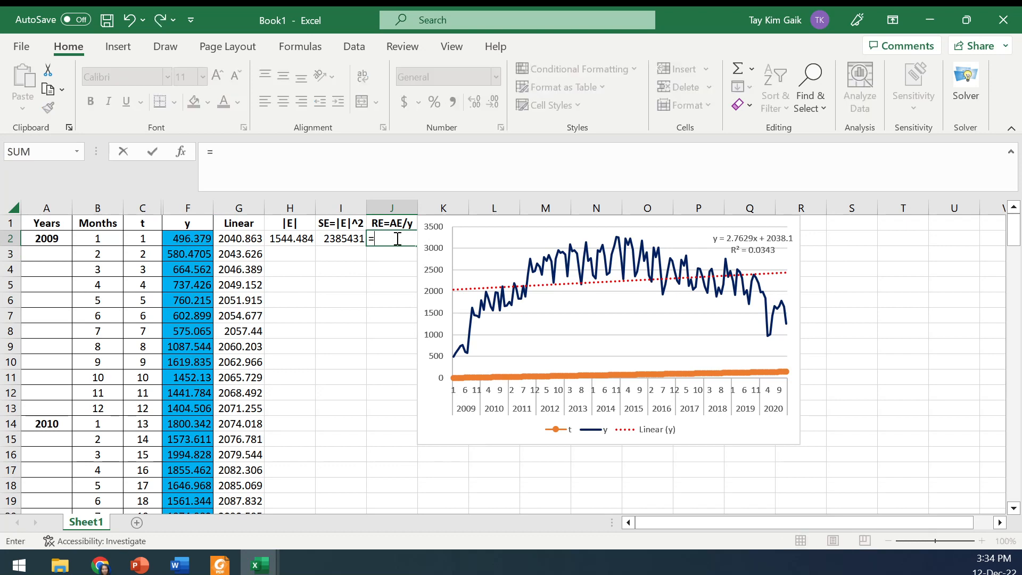
{"action": "left_click", "coordinate": [287, 239]}
{"action": "type", "text": "/"}
{"action": "left_click", "coordinate": [198, 239]}
{"action": "key", "text": "Return"}
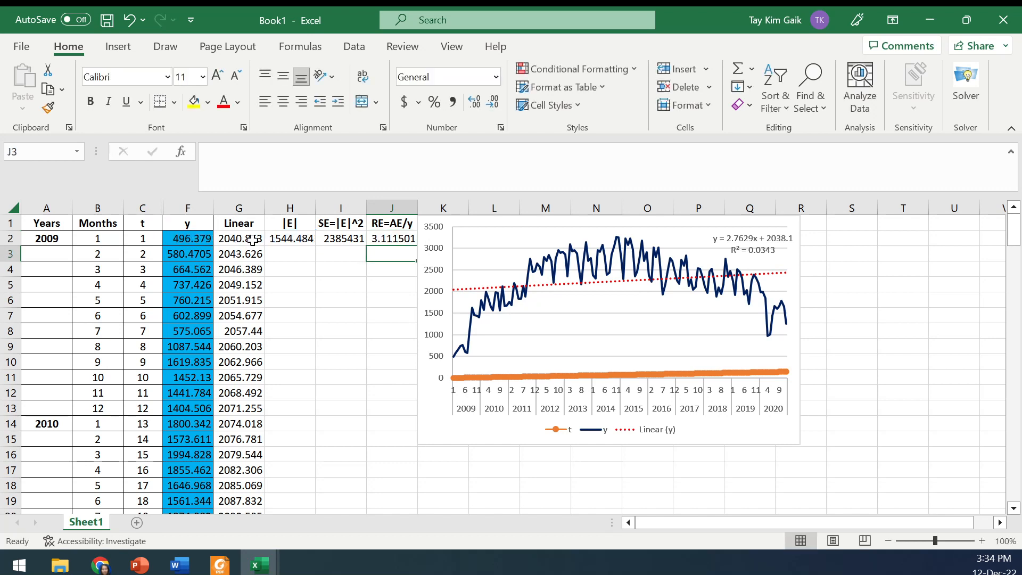
- Shift the chart farther away from column J and fill the error formulas in H2:J2 down to row 145
{"action": "left_click_drag", "start_coordinate": [449, 227], "coordinate": [484, 227]}
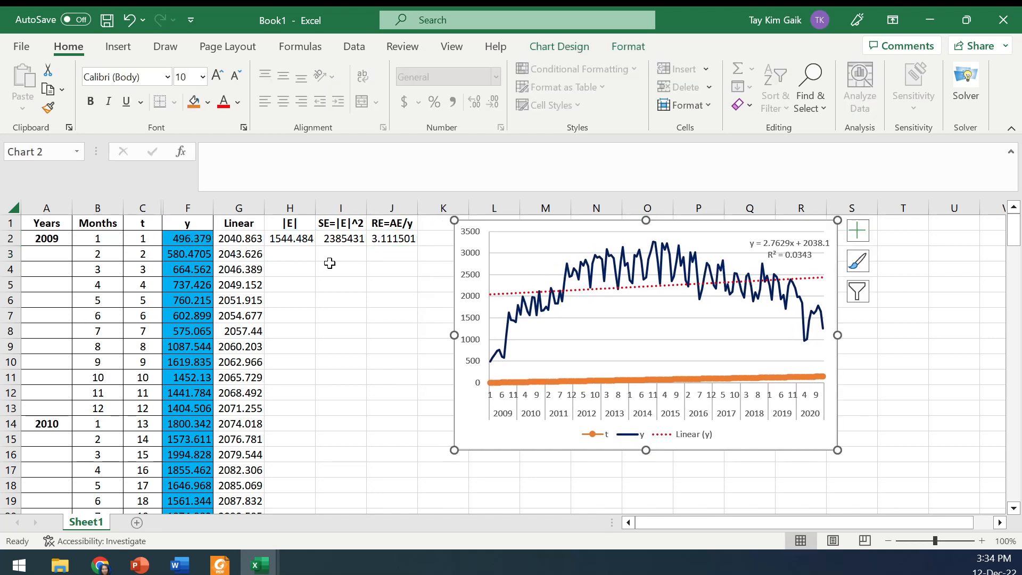
{"action": "left_click_drag", "start_coordinate": [277, 243], "coordinate": [363, 277]}
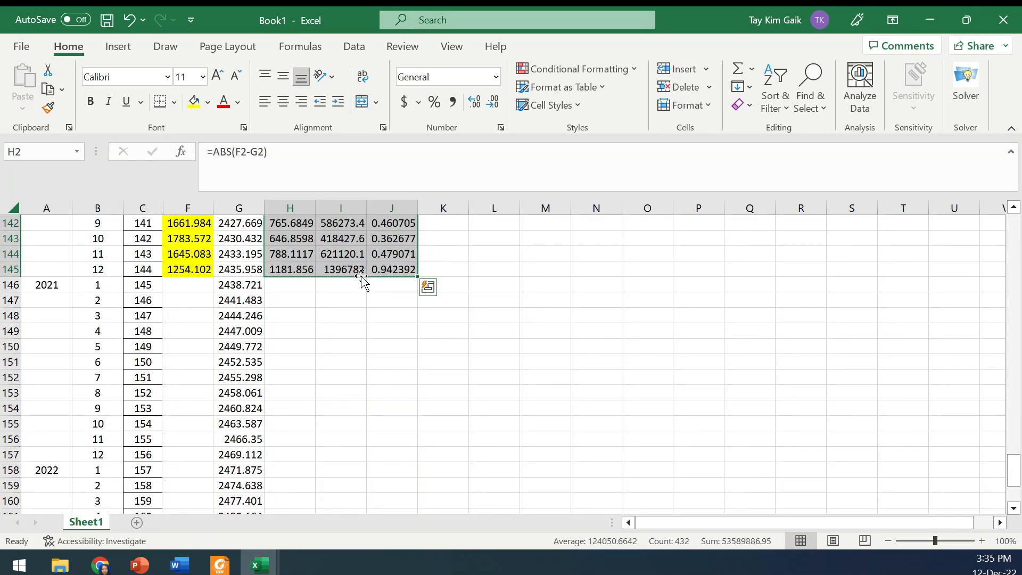
{"action": "left_click", "coordinate": [285, 289]}
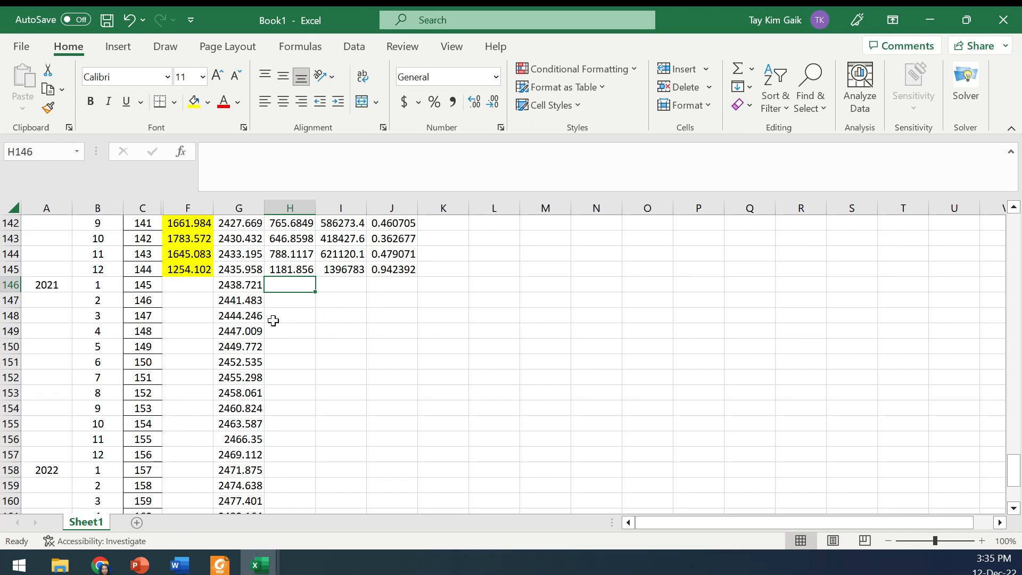
- Label cells H148, I148 and J148 as MAE, MSE and MAPE
{"action": "left_click", "coordinate": [294, 315]}
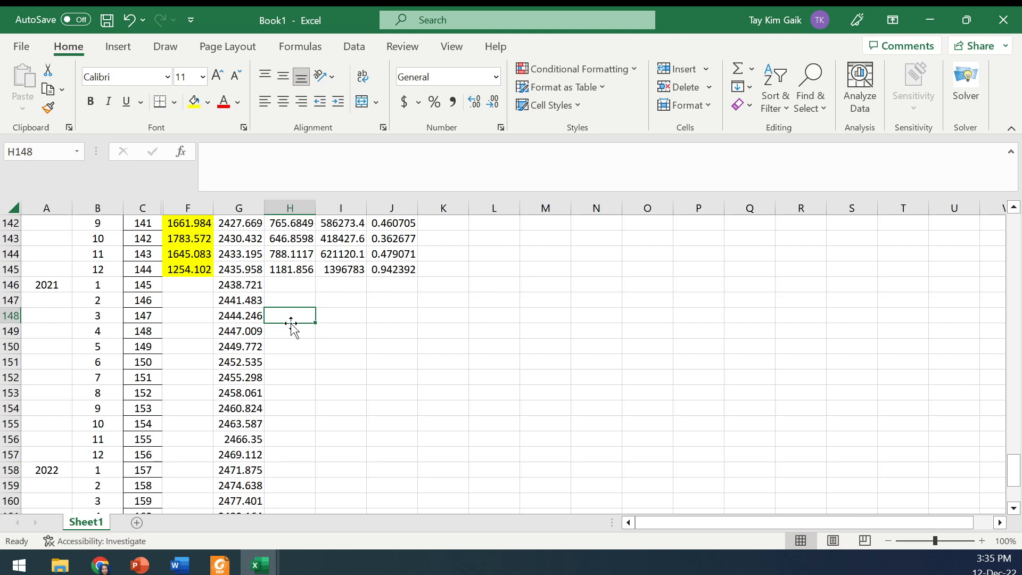
{"action": "type", "text": "MAE"}
{"action": "key", "text": "Tab"}
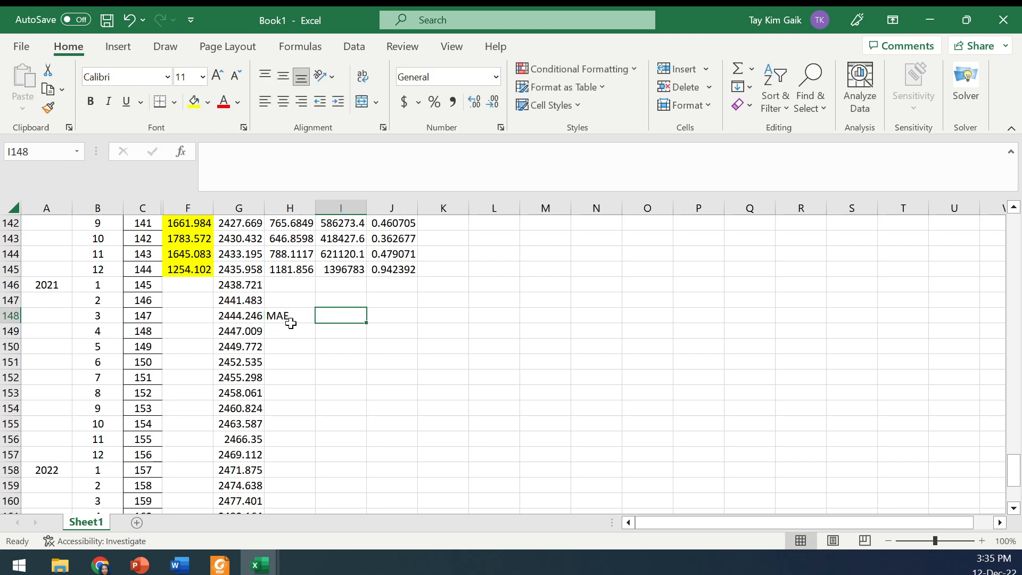
{"action": "type", "text": "MSE"}
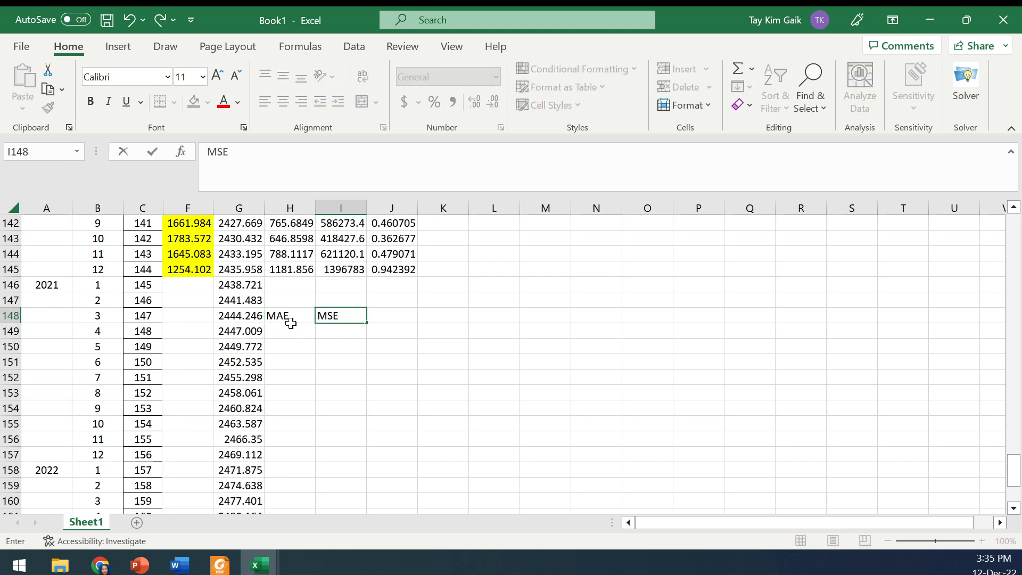
{"action": "key", "text": "Tab"}
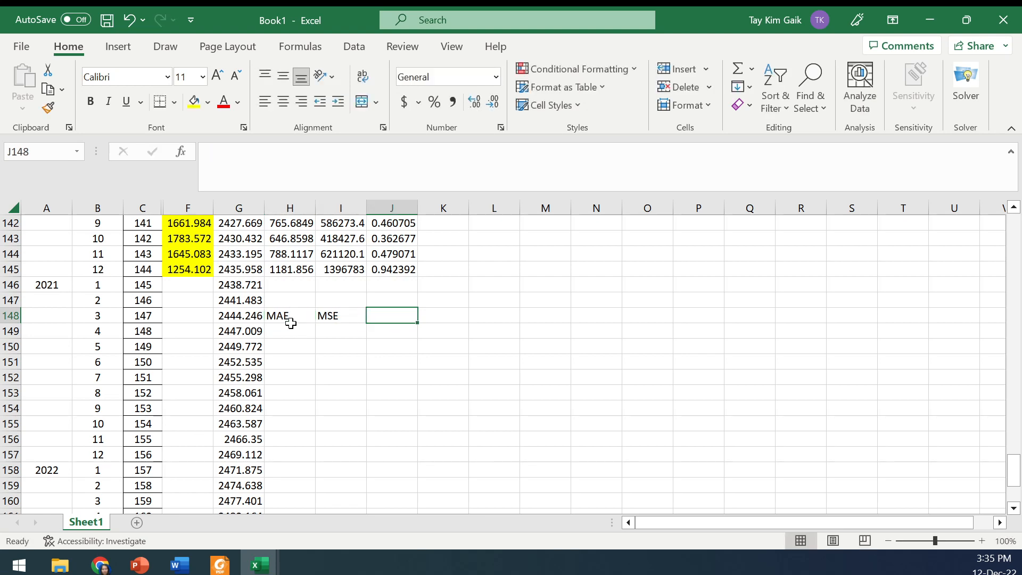
{"action": "type", "text": "MAPE"}
- Calculate the mean absolute error in H147 with =AVERAGE(H2:H145)
{"action": "left_click", "coordinate": [297, 303]}
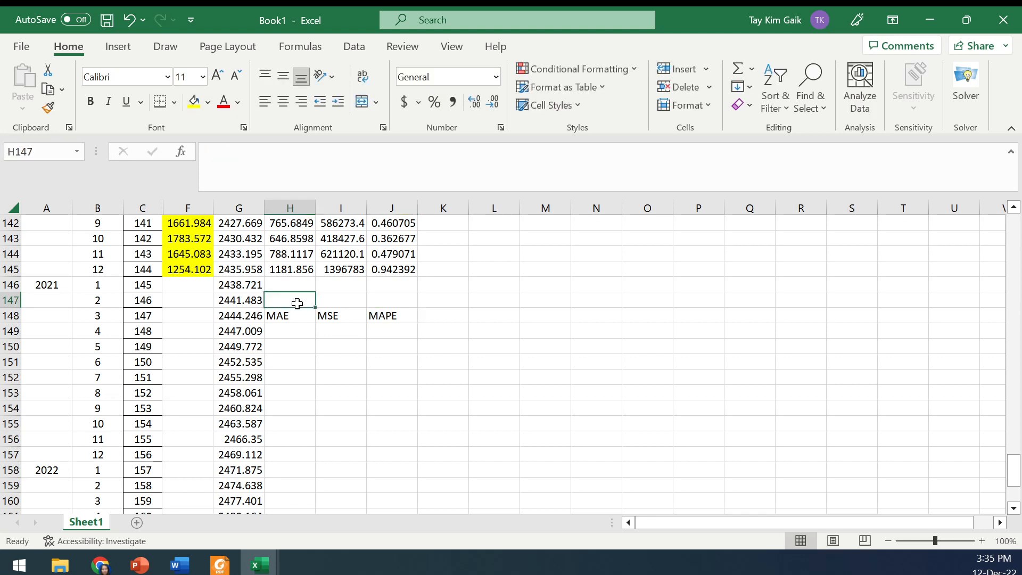
{"action": "type", "text": "="}
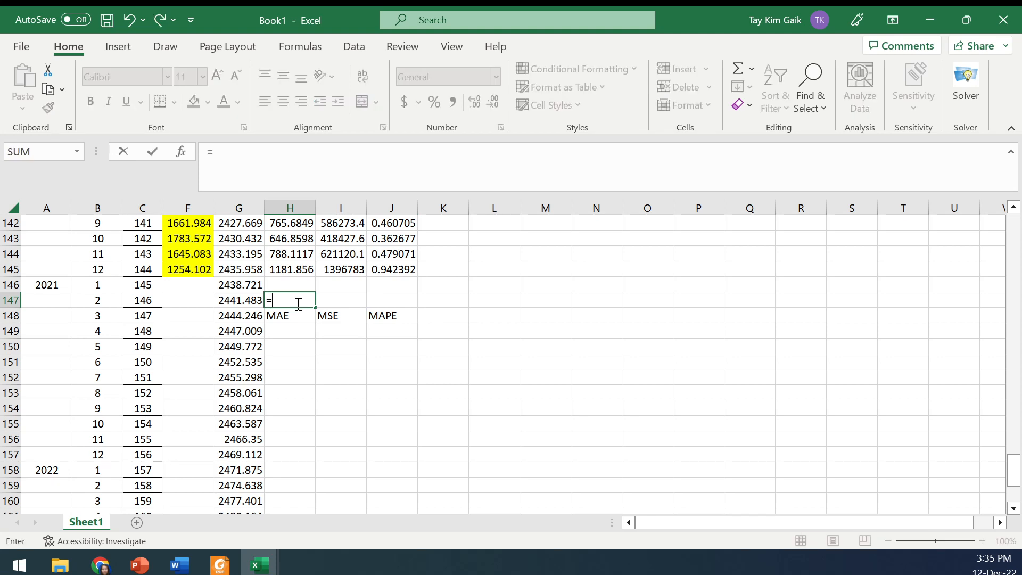
{"action": "type", "text": "average"}
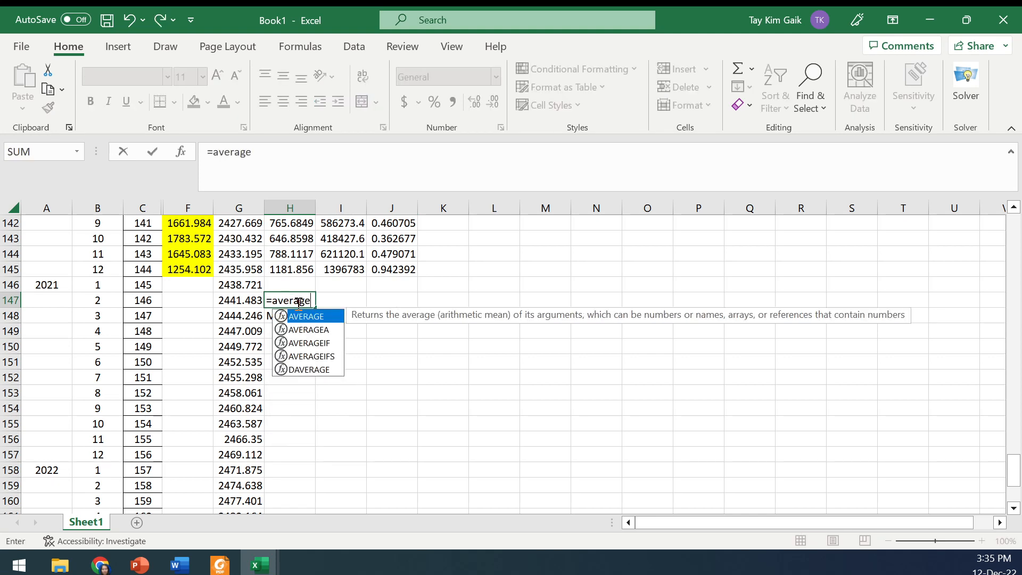
{"action": "type", "text": "("}
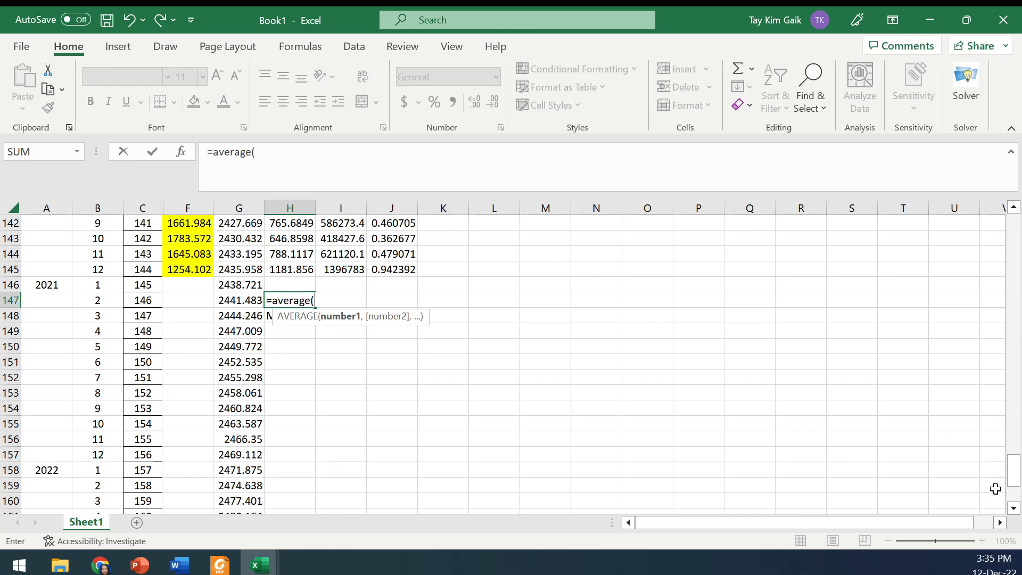
{"action": "left_click_drag", "start_coordinate": [1017, 482], "coordinate": [1014, 211]}
{"action": "left_click_drag", "start_coordinate": [298, 238], "coordinate": [304, 269]}
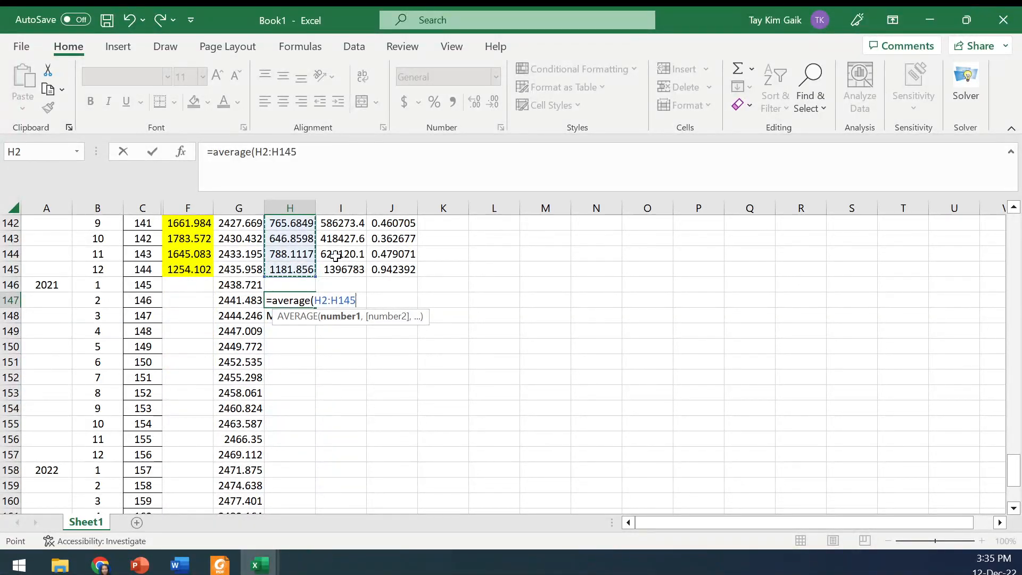
{"action": "type", "text": ")"}
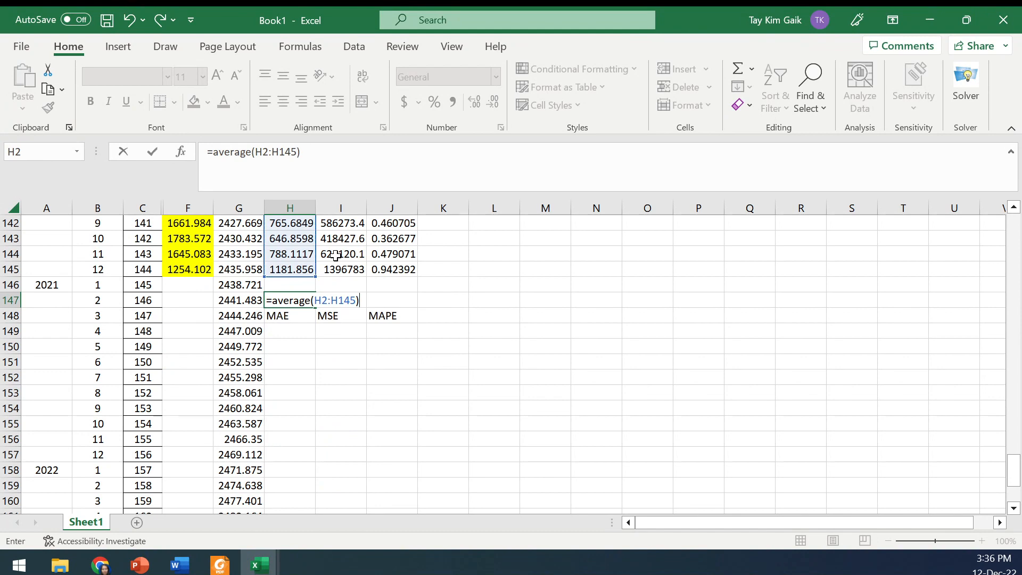
{"action": "left_click", "coordinate": [151, 152]}
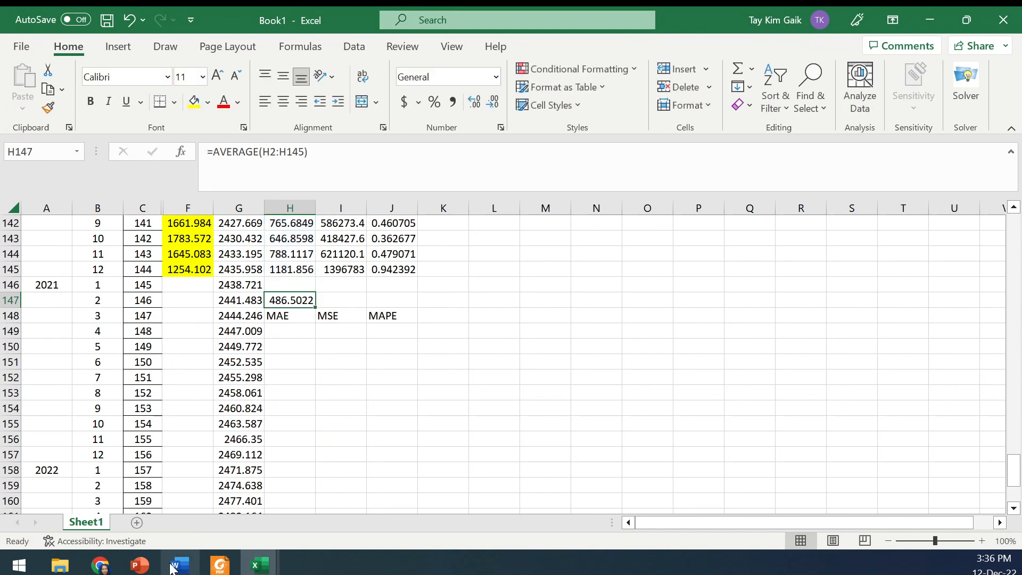
- Switch to the PowerPoint forecasting presentation, review the error formulas on the Error Analysis slide, and return to the Book1 workbook in Excel
{"action": "left_click", "coordinate": [143, 567]}
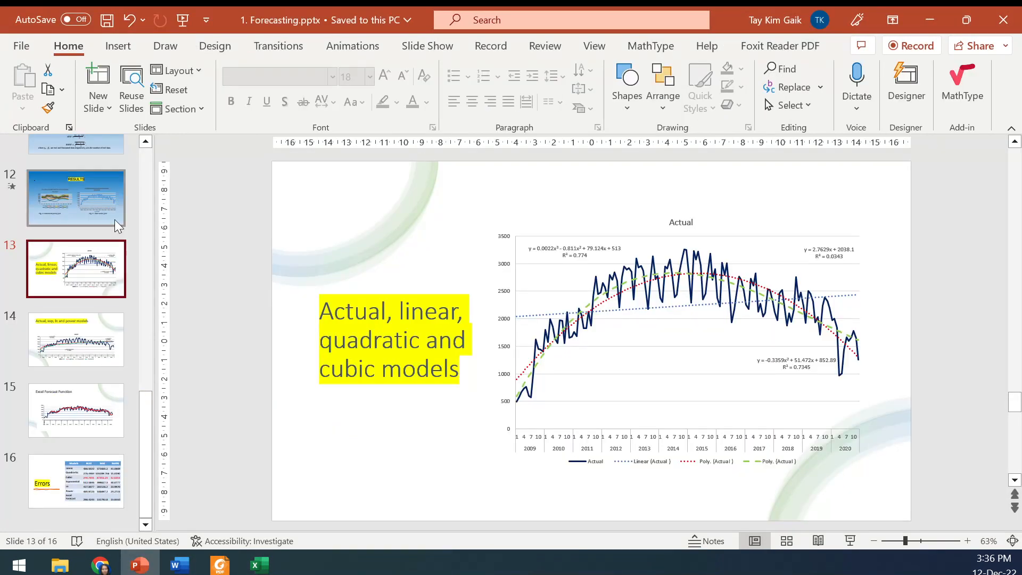
{"action": "left_click_drag", "start_coordinate": [150, 433], "coordinate": [146, 379]}
{"action": "left_click", "coordinate": [104, 304]}
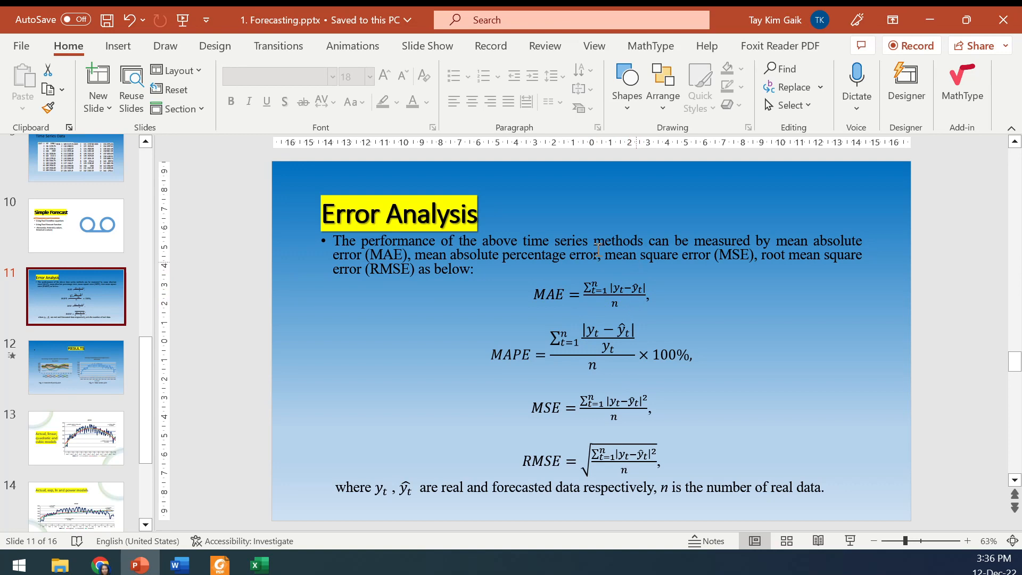
{"action": "mouse_move", "coordinate": [261, 560]}
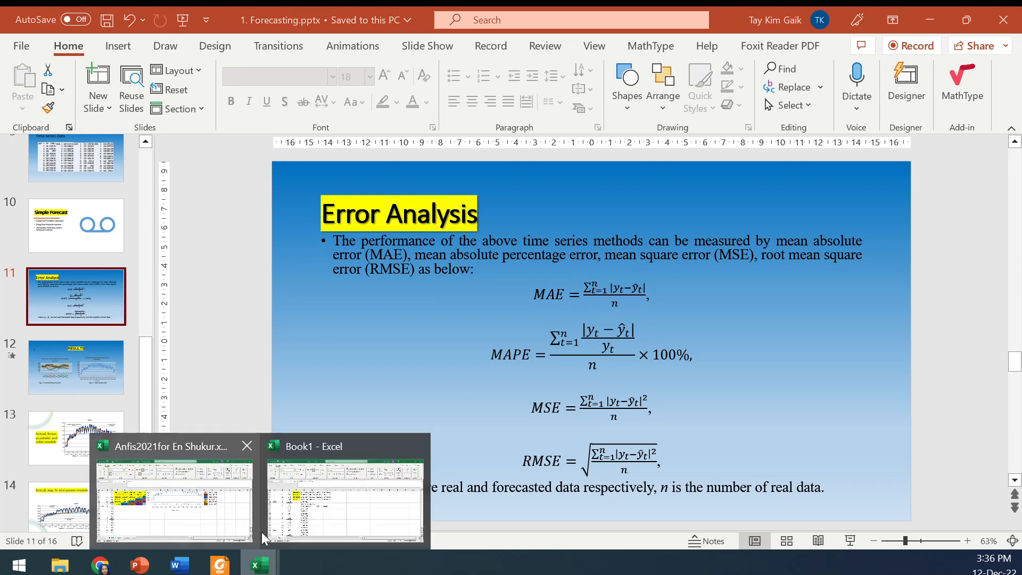
{"action": "left_click", "coordinate": [319, 505]}
- Center the error averages and their labels in H147:J148 horizontally
{"action": "left_click", "coordinate": [346, 362]}
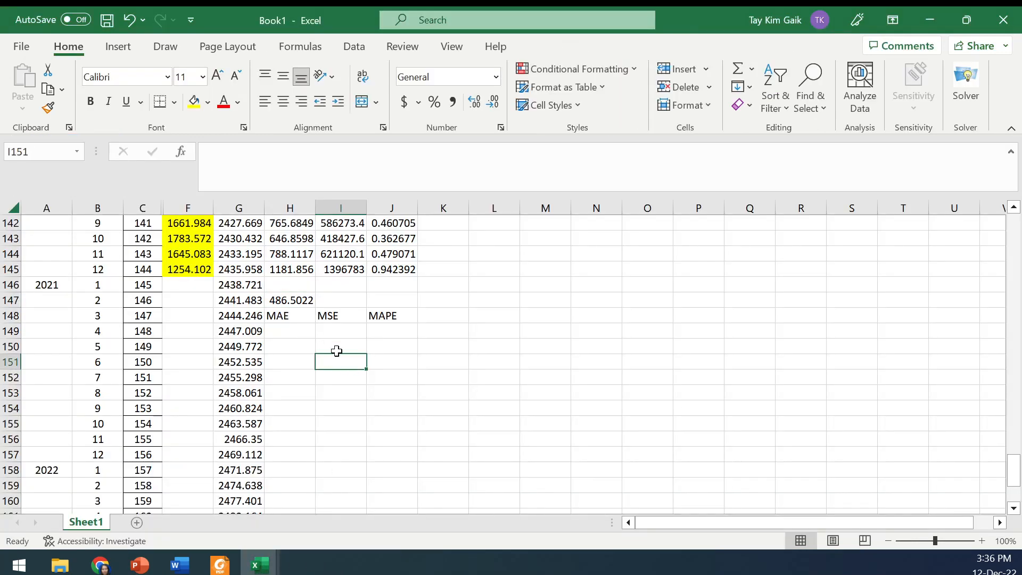
{"action": "left_click_drag", "start_coordinate": [288, 299], "coordinate": [392, 315]}
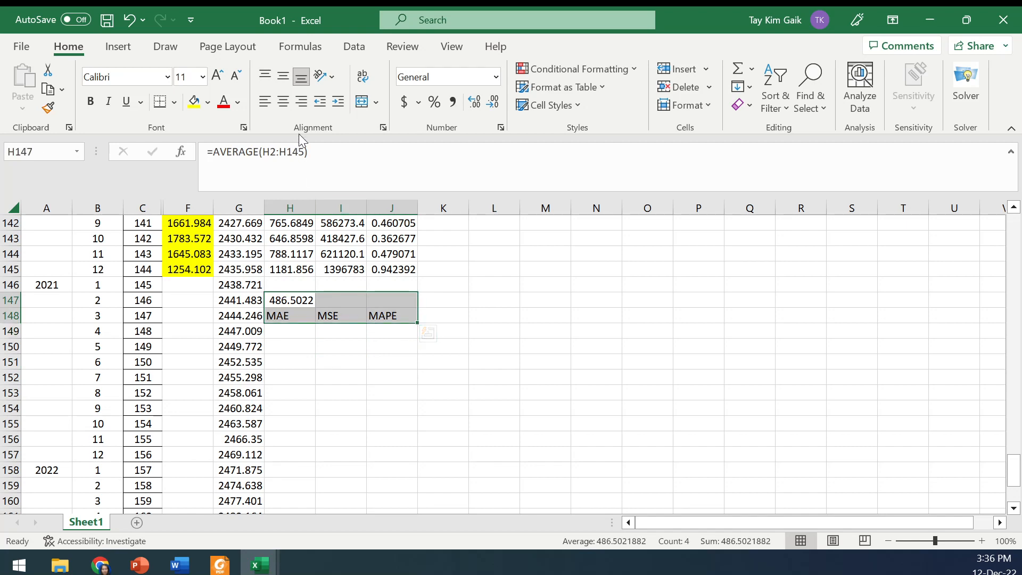
{"action": "left_click", "coordinate": [283, 101]}
- Fill the average formula from H147 across to J147 and check the range used in the MSE formula
{"action": "left_click", "coordinate": [292, 307]}
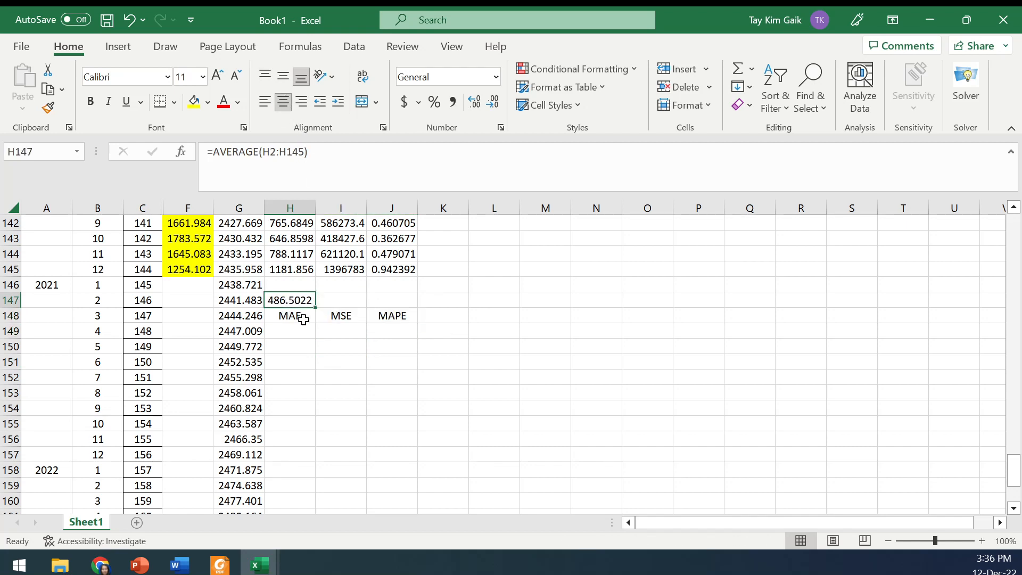
{"action": "left_click_drag", "start_coordinate": [319, 310], "coordinate": [408, 311]}
{"action": "left_click", "coordinate": [341, 301]}
{"action": "left_click", "coordinate": [253, 151]}
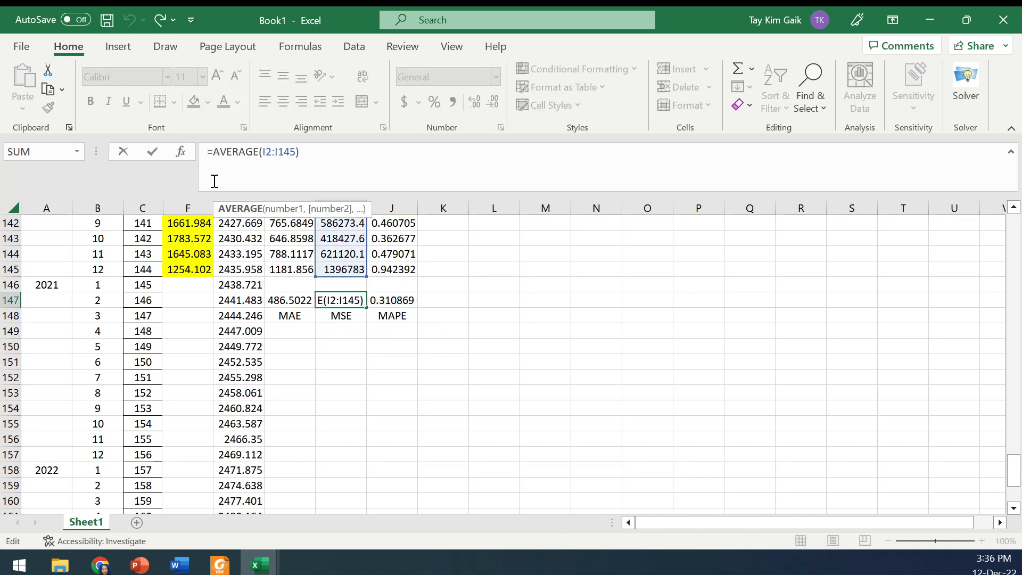
{"action": "left_click", "coordinate": [153, 151]}
- Convert the MAPE in J147 to a percentage with =AVERAGE(J2:J145)*100
{"action": "left_click", "coordinate": [394, 302]}
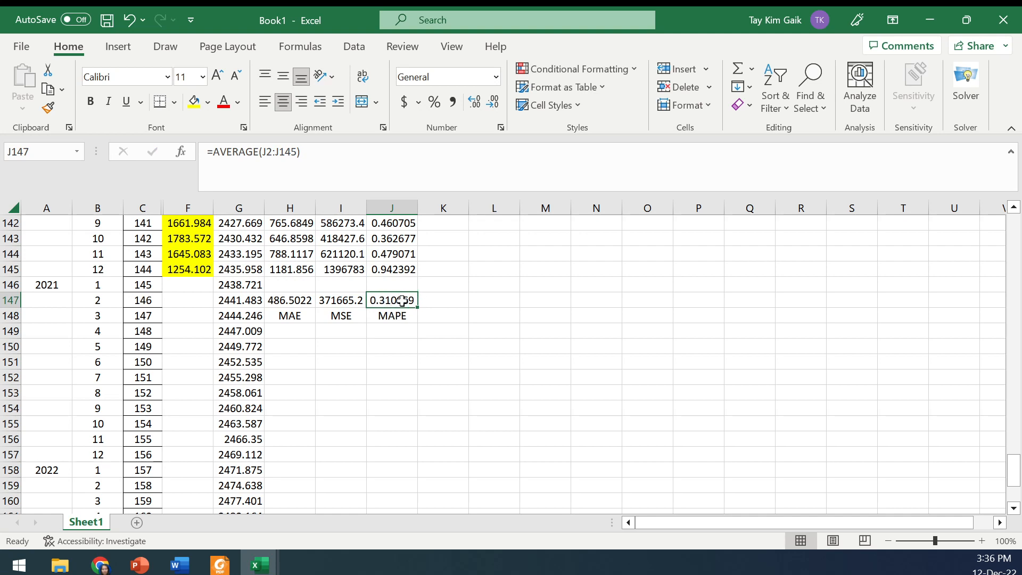
{"action": "left_click", "coordinate": [330, 151]}
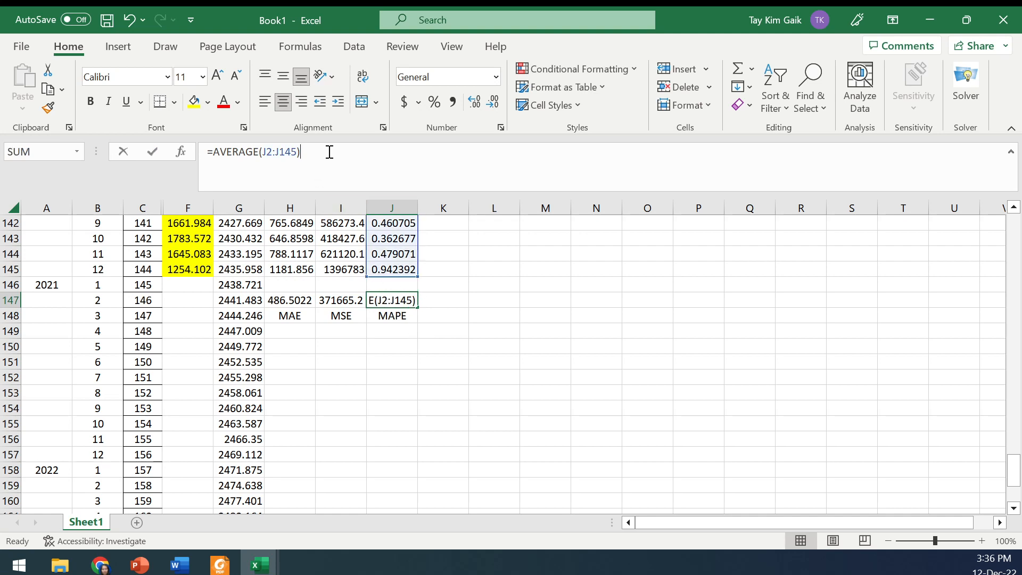
{"action": "type", "text": "*100"}
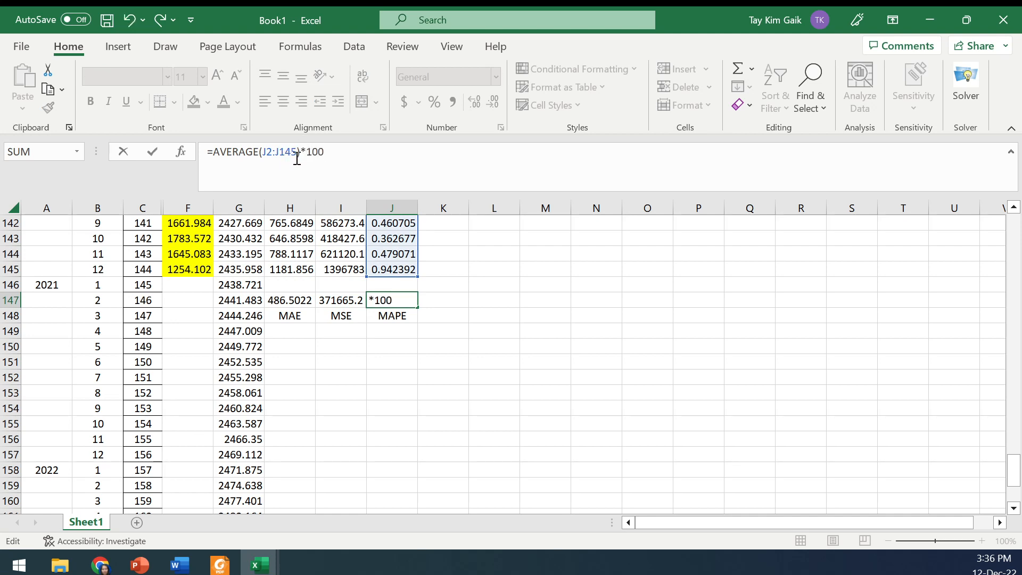
{"action": "left_click", "coordinate": [152, 151]}
{"action": "left_click", "coordinate": [471, 345]}
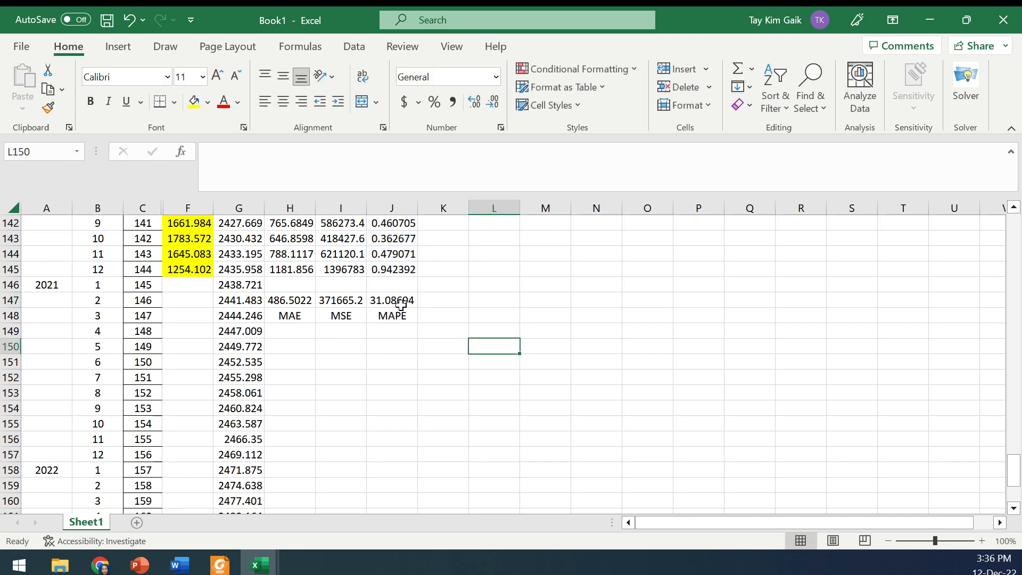
- Move the consumption chart away from the data columns to start near column O, and enter the header Quadratic in K1
{"action": "left_click_drag", "start_coordinate": [1015, 473], "coordinate": [1015, 218]}
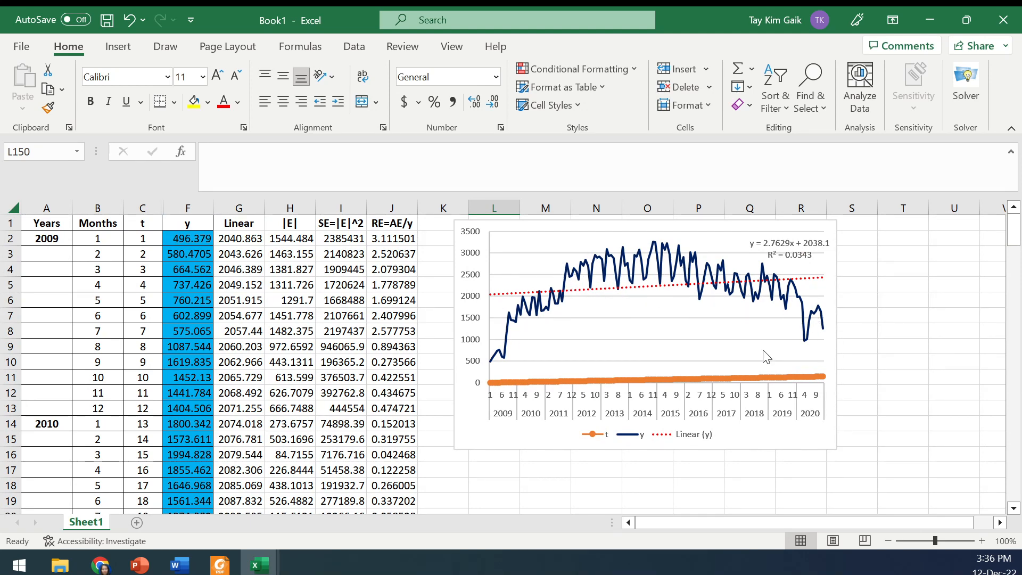
{"action": "left_click_drag", "start_coordinate": [514, 226], "coordinate": [630, 211]}
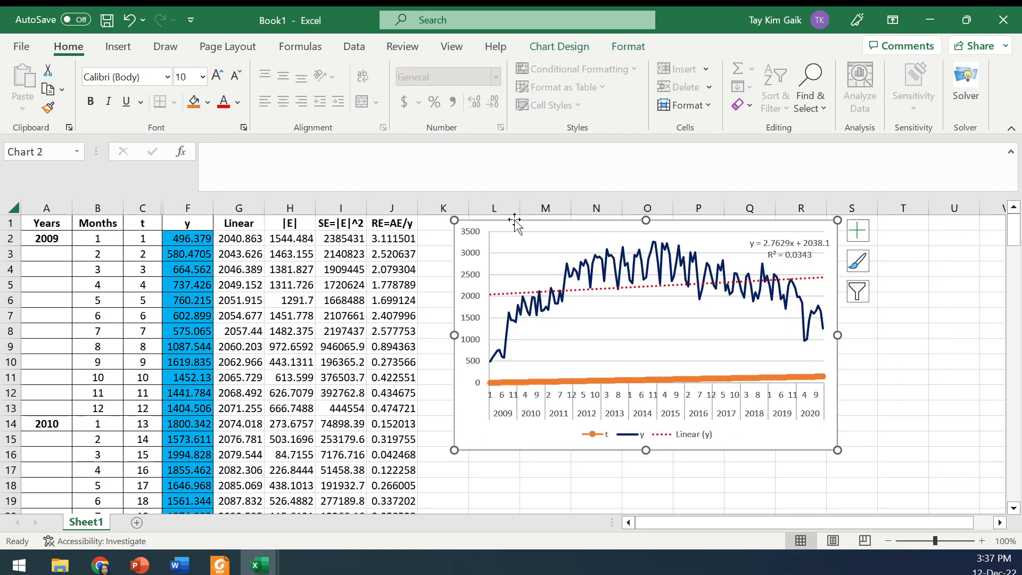
{"action": "left_click_drag", "start_coordinate": [570, 222], "coordinate": [735, 230]}
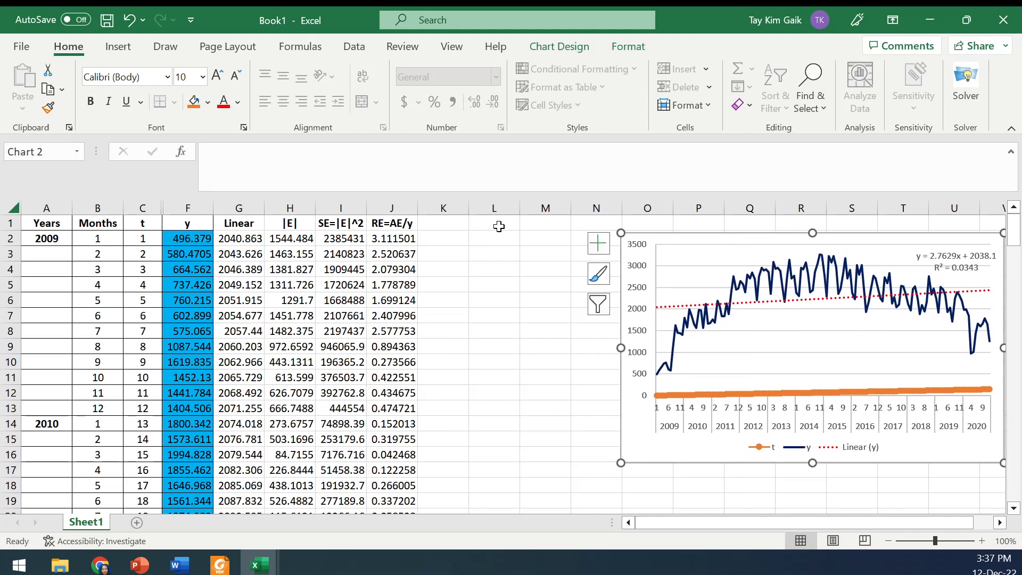
{"action": "left_click", "coordinate": [432, 226]}
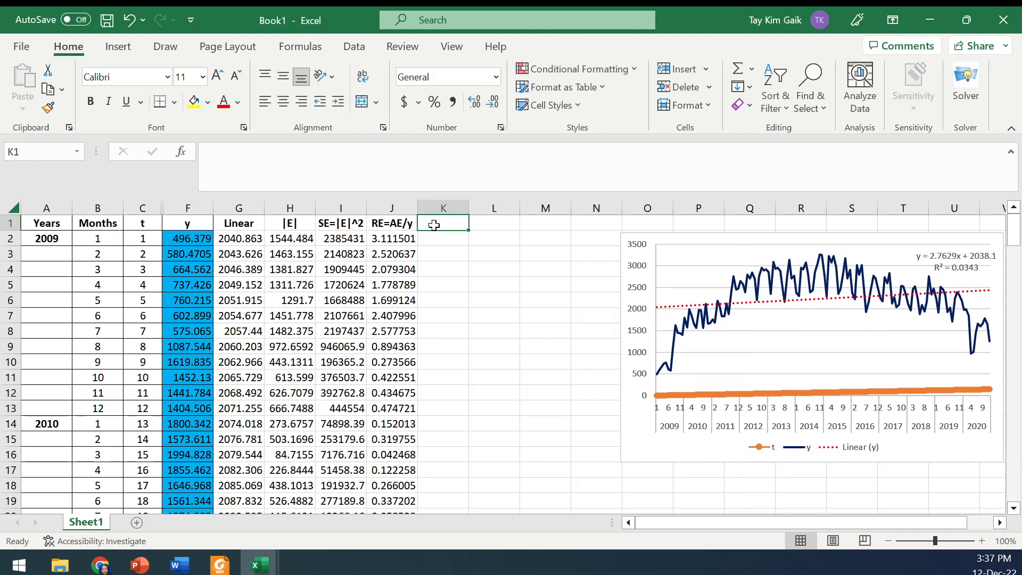
{"action": "type", "text": "Quadratic"}
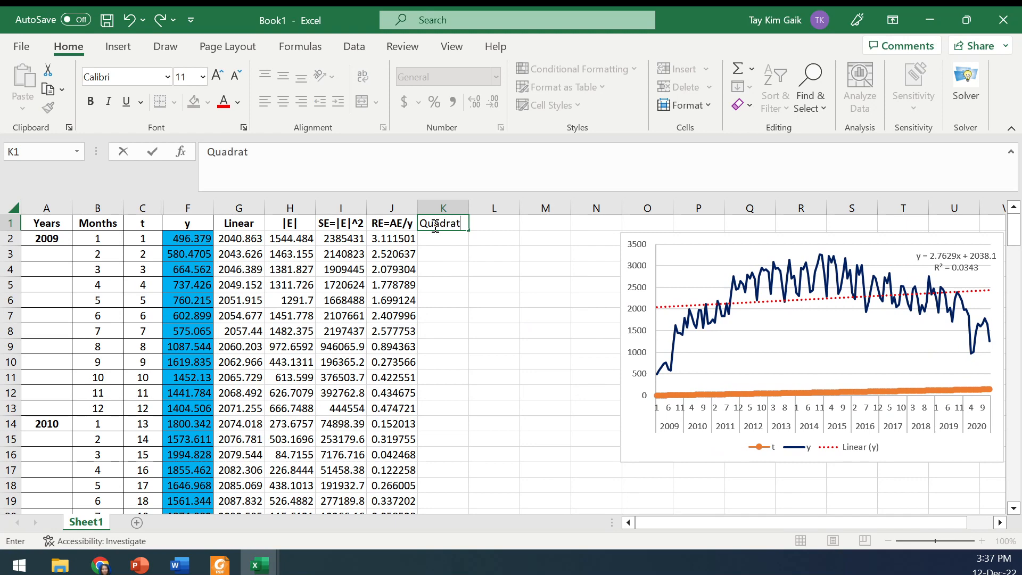
- Add an order 2 polynomial trendline to the y series with its equation and R-squared value shown, and place that label below the curve
{"action": "left_click", "coordinate": [808, 269]}
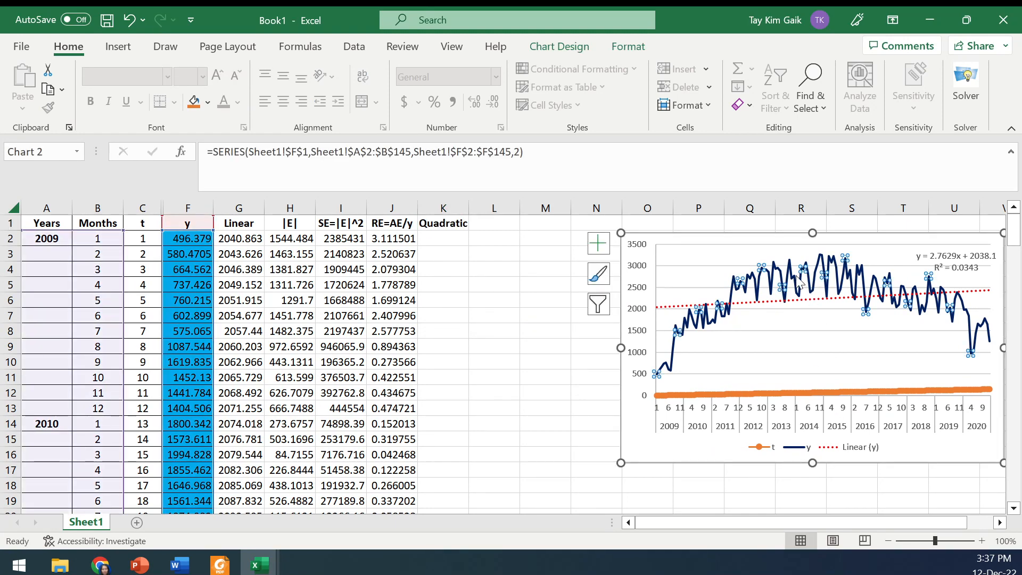
{"action": "right_click", "coordinate": [799, 276]}
{"action": "left_click", "coordinate": [853, 432]}
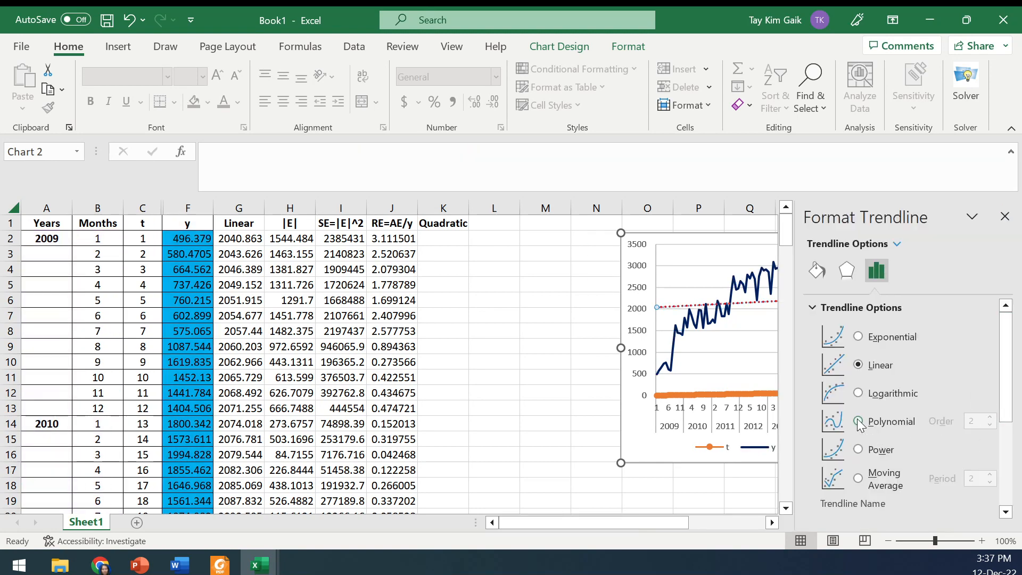
{"action": "left_click", "coordinate": [858, 421]}
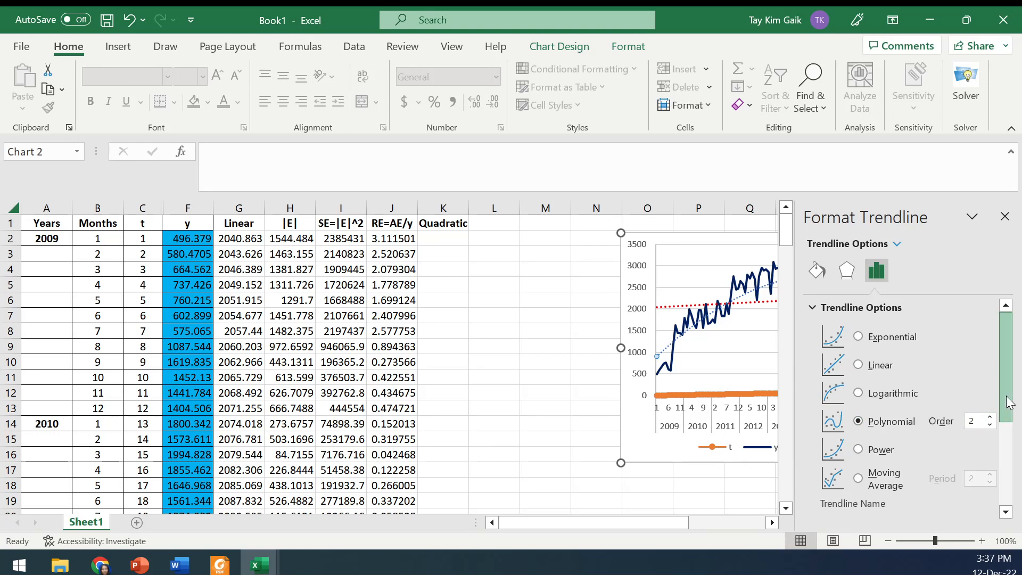
{"action": "left_click_drag", "start_coordinate": [1008, 405], "coordinate": [1020, 493]}
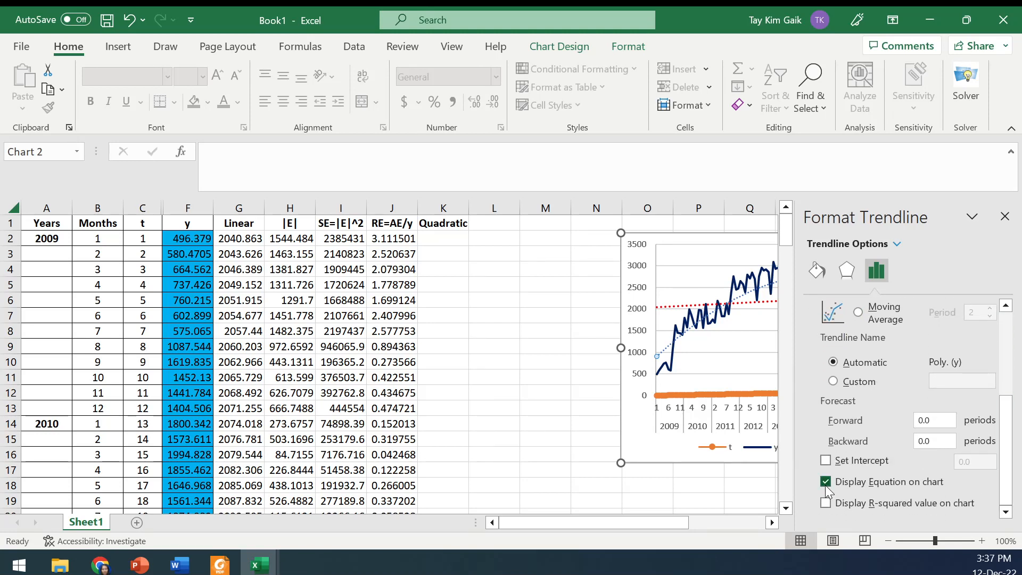
{"action": "left_click", "coordinate": [826, 503]}
{"action": "left_click", "coordinate": [573, 288]}
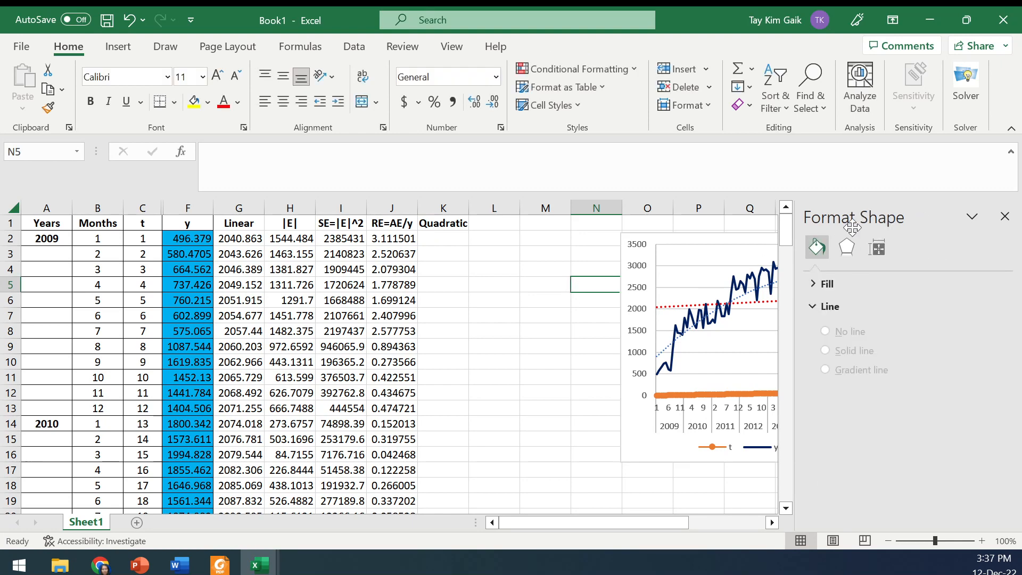
{"action": "left_click", "coordinate": [1004, 216]}
{"action": "left_click", "coordinate": [875, 343]}
{"action": "left_click_drag", "start_coordinate": [875, 343], "coordinate": [797, 352]}
- Format the polynomial trendline as a light green solid line with a width of 1.75 pt
{"action": "left_click", "coordinate": [740, 303]}
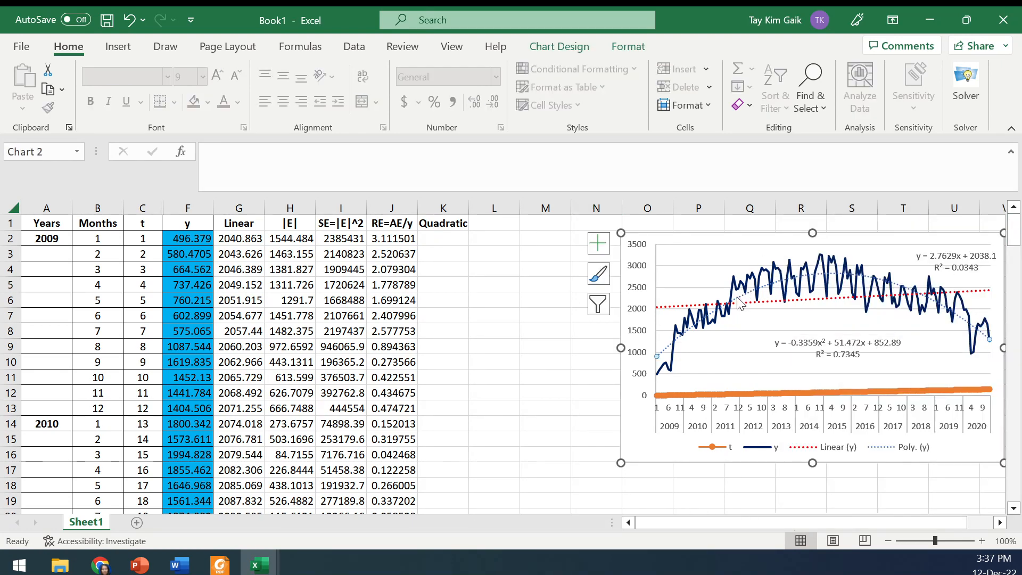
{"action": "right_click", "coordinate": [740, 303]}
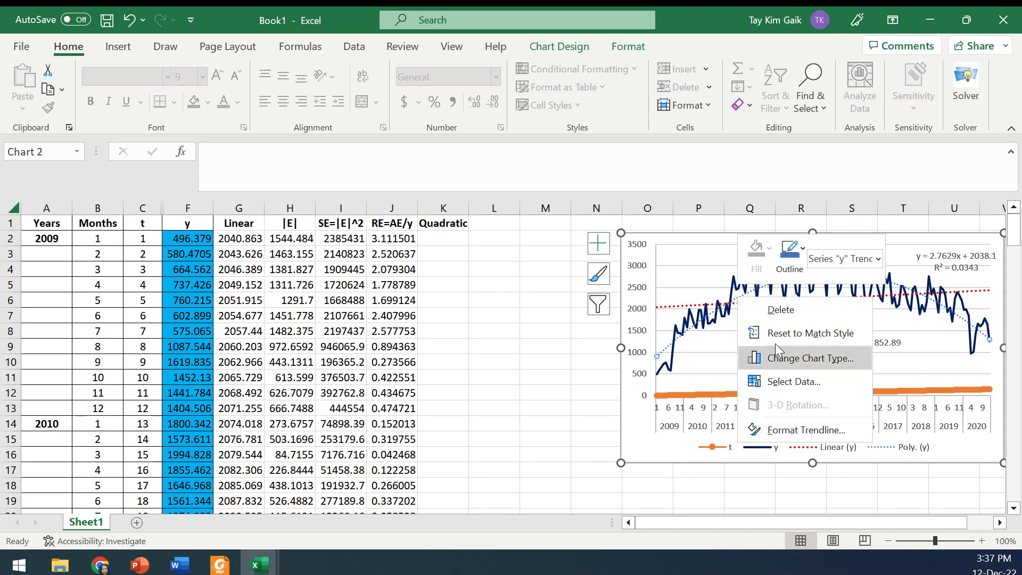
{"action": "left_click", "coordinate": [826, 430]}
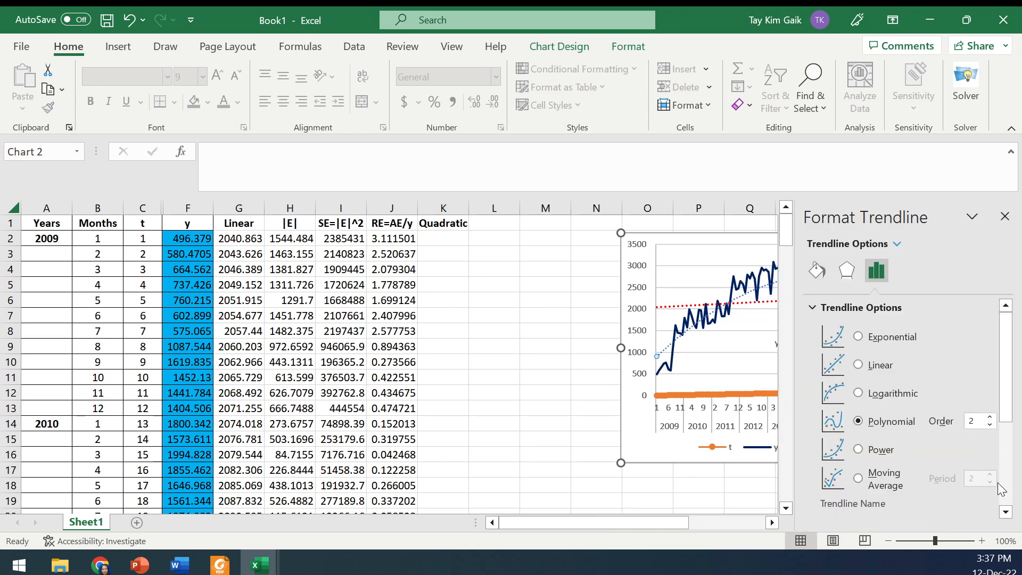
{"action": "left_click", "coordinate": [817, 270]}
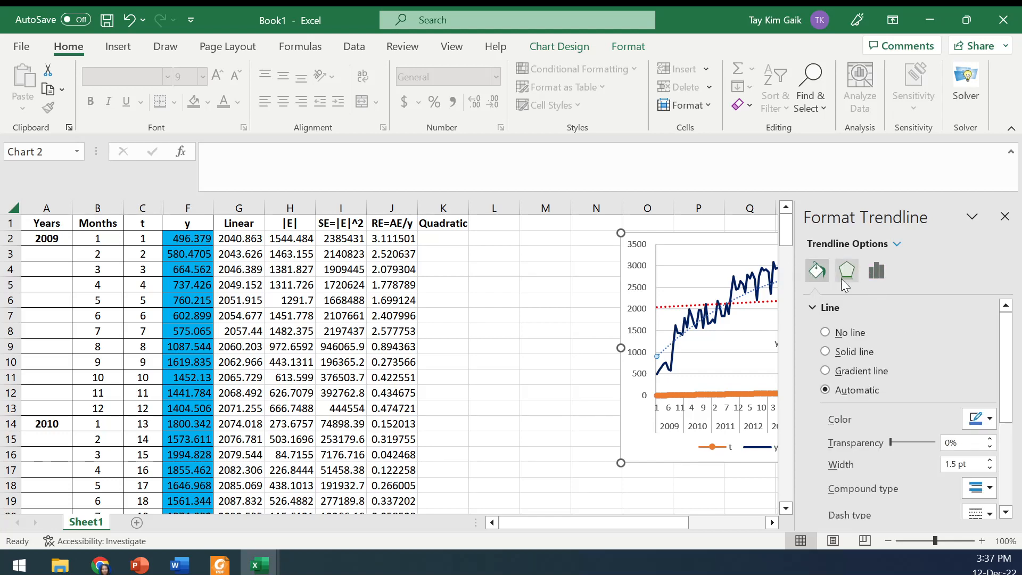
{"action": "left_click", "coordinate": [989, 420]}
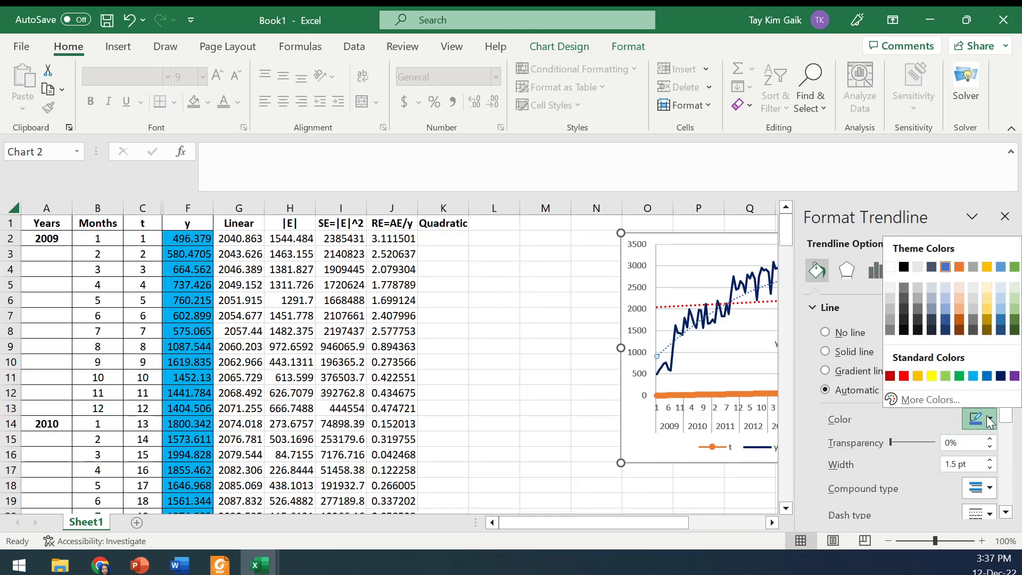
{"action": "left_click", "coordinate": [945, 376]}
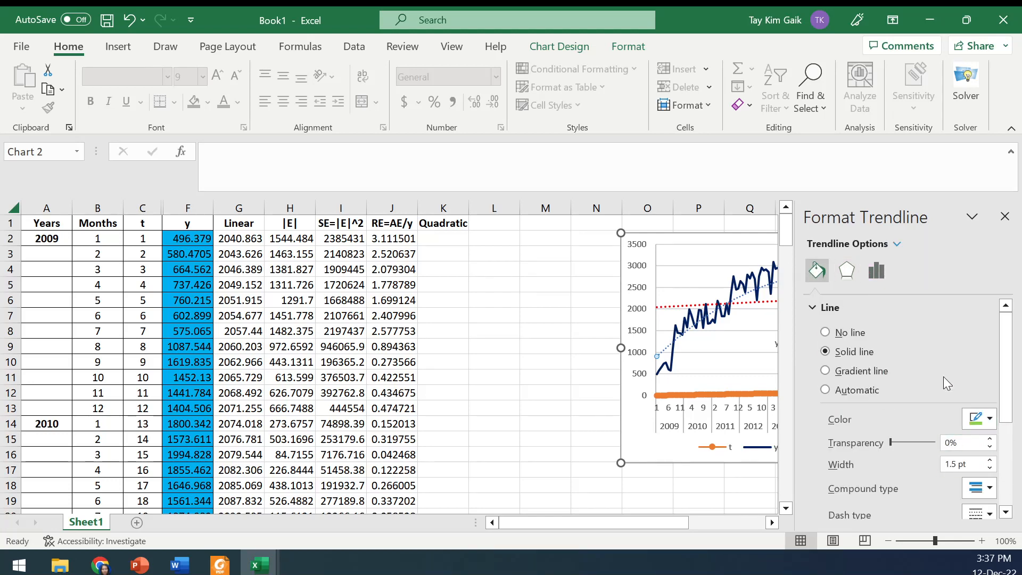
{"action": "left_click", "coordinate": [990, 461]}
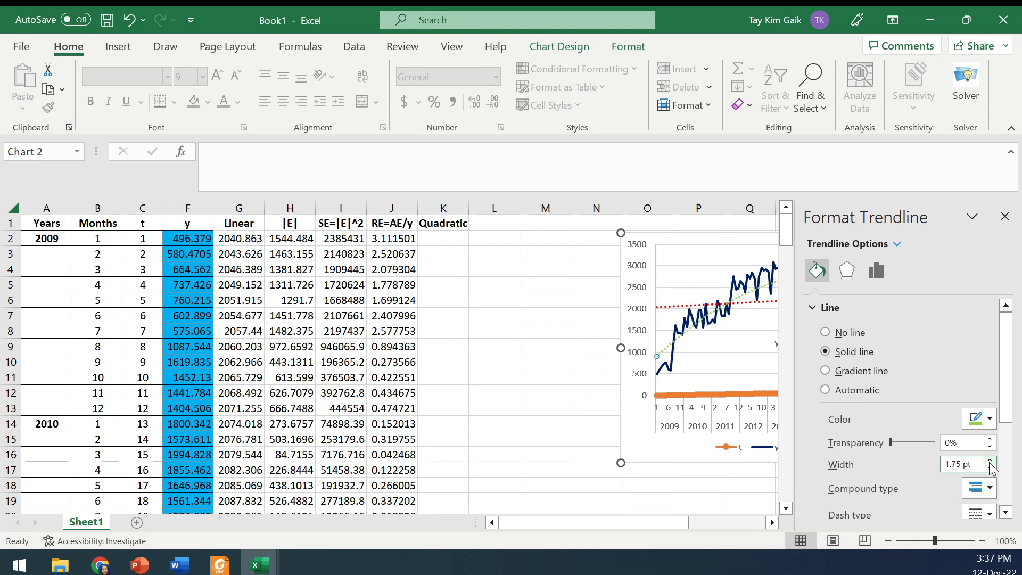
{"action": "left_click", "coordinate": [752, 374]}
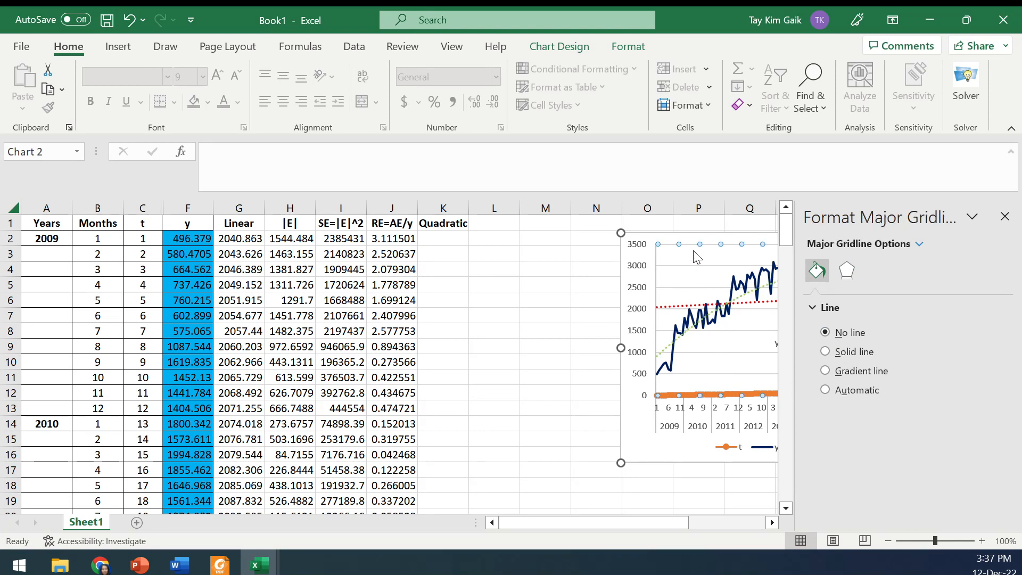
{"action": "left_click", "coordinate": [1004, 216]}
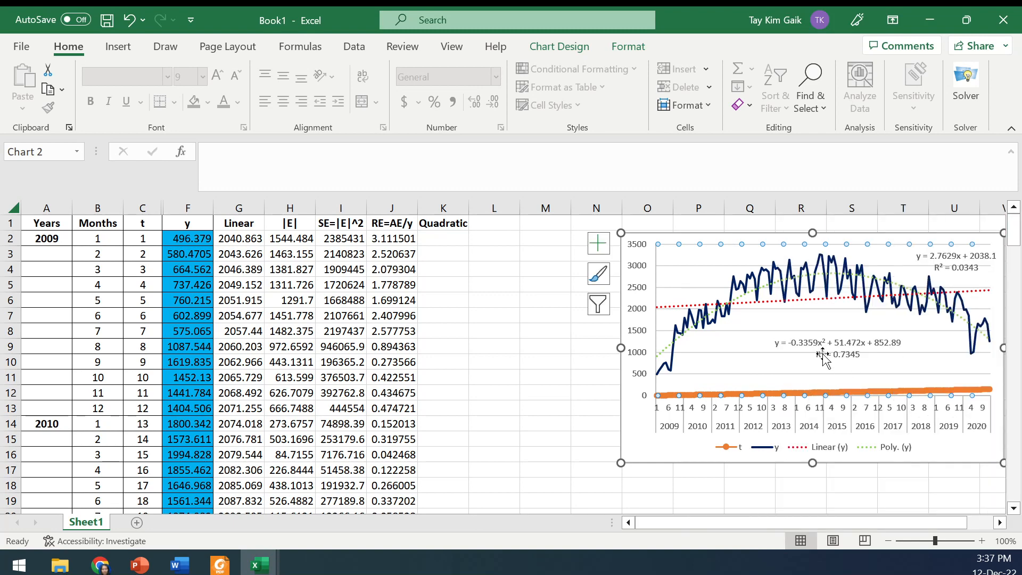
- Calculate the first quadratic forecast in K2 with =-0.3359*C2^2+51.472*C2+852.89
{"action": "left_click", "coordinate": [449, 243]}
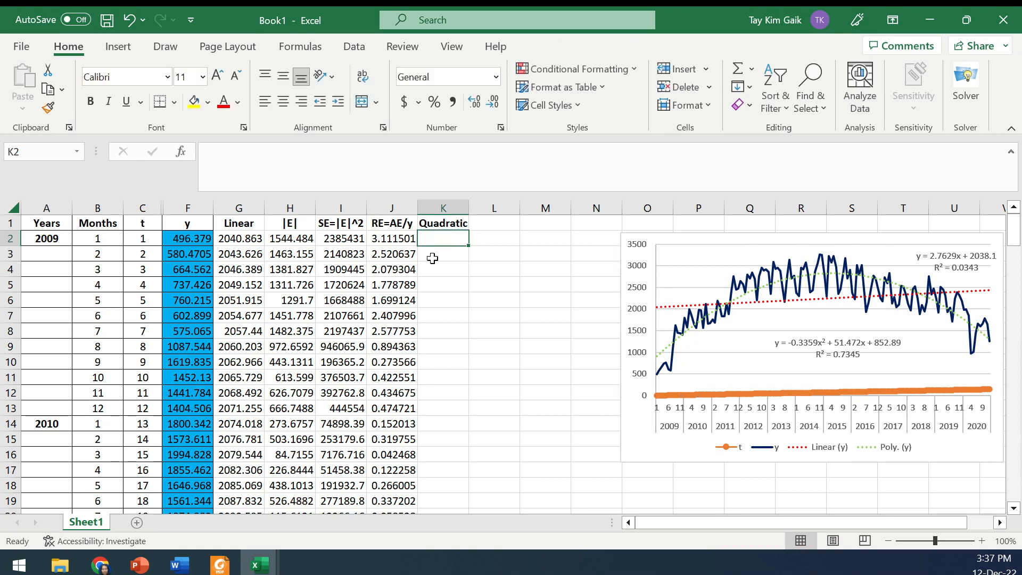
{"action": "type", "text": "="}
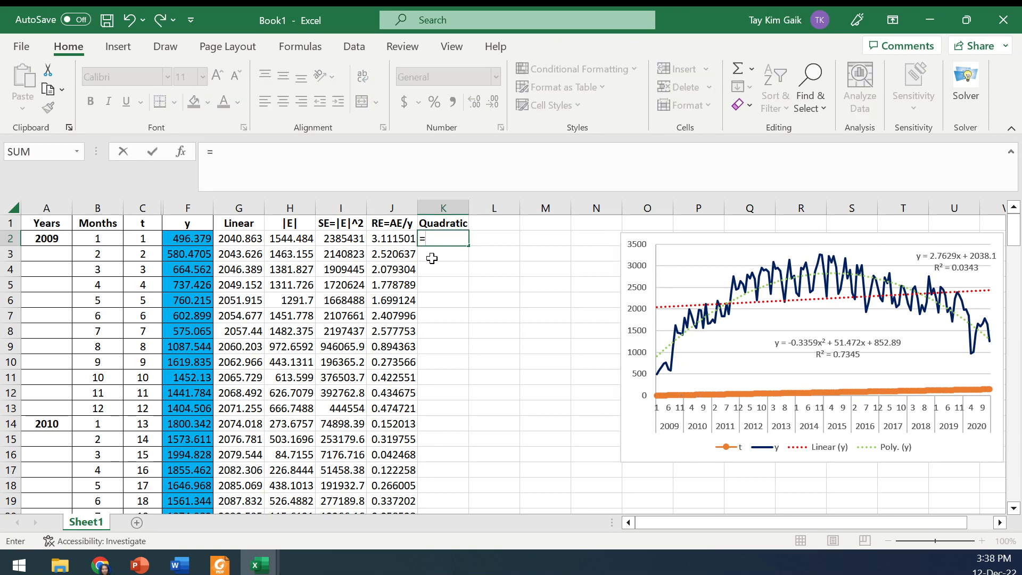
{"action": "type", "text": "-0.3359*"}
{"action": "left_click", "coordinate": [155, 239]}
{"action": "type", "text": "^"}
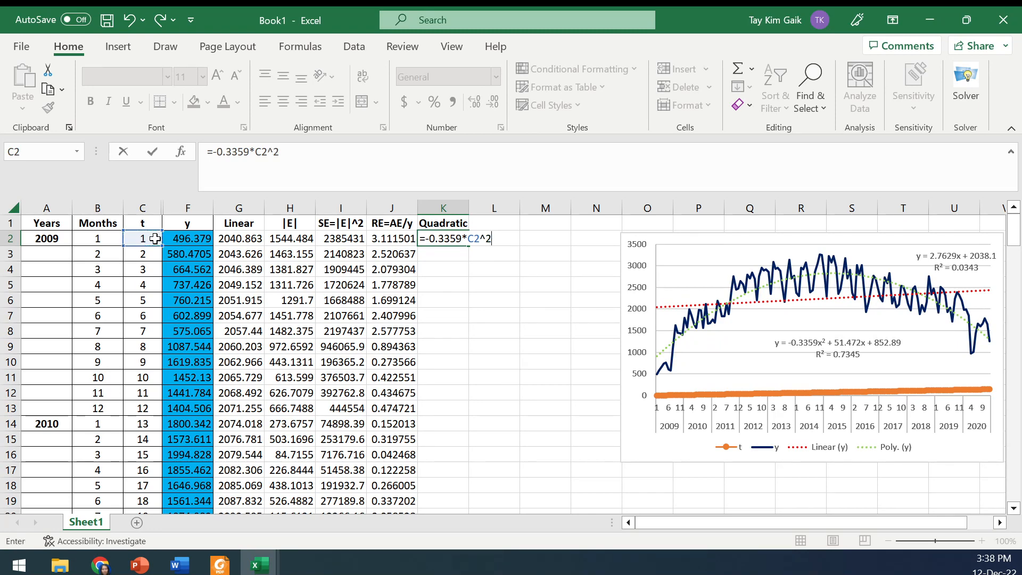
{"action": "type", "text": "2+51.472*"}
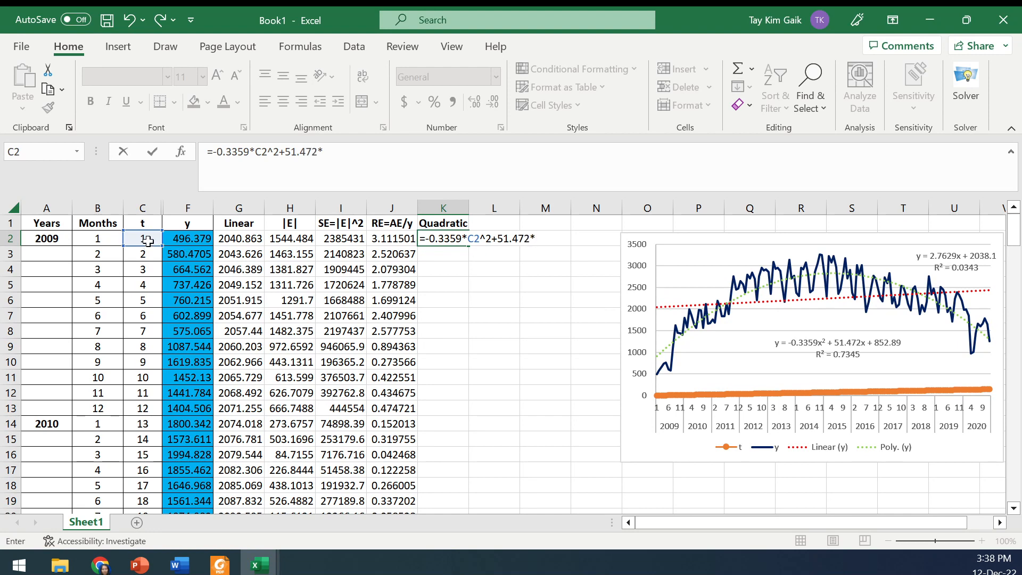
{"action": "left_click", "coordinate": [146, 239]}
{"action": "type", "text": "+852.89"}
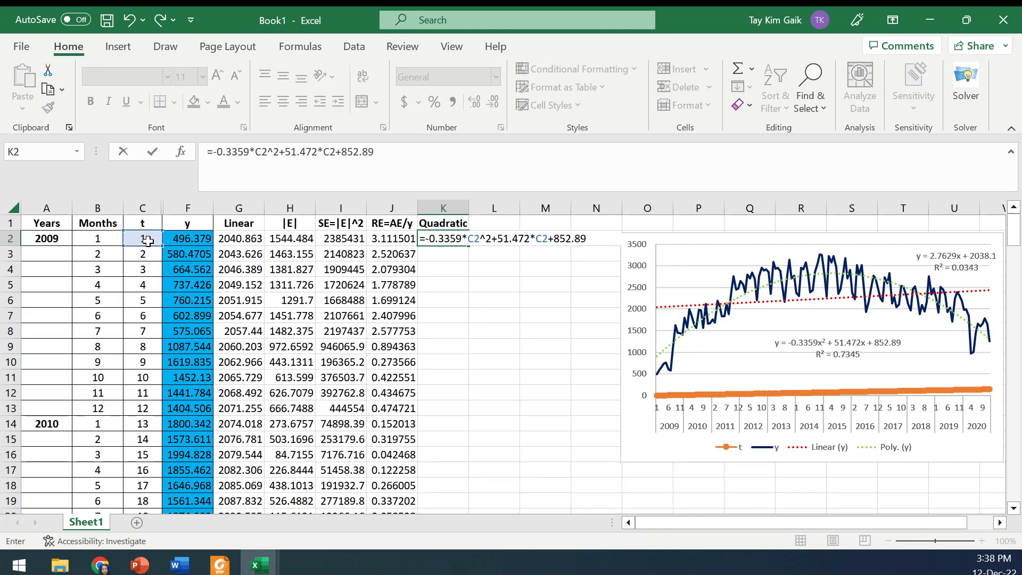
{"action": "key", "text": "Return"}
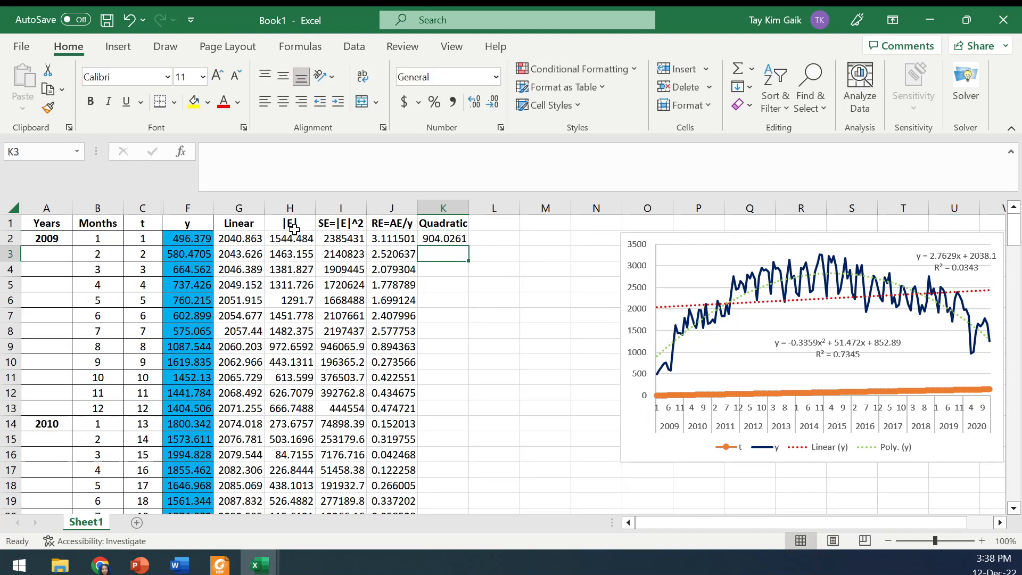
- Copy the error headers and first-row formulas from H1:J2 to L1:N2, and check the references in L2
{"action": "left_click_drag", "start_coordinate": [281, 225], "coordinate": [390, 240]}
{"action": "key", "text": "ctrl+c"}
{"action": "left_click", "coordinate": [487, 223]}
{"action": "key", "text": "ctrl+v"}
{"action": "left_click", "coordinate": [495, 240]}
{"action": "double_click", "coordinate": [495, 241]}
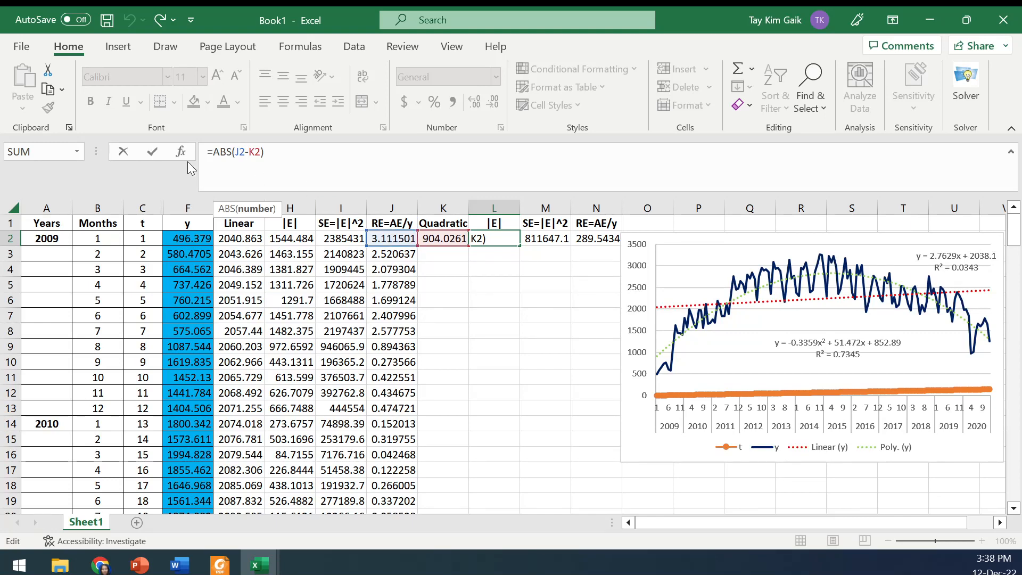
{"action": "left_click", "coordinate": [152, 151]}
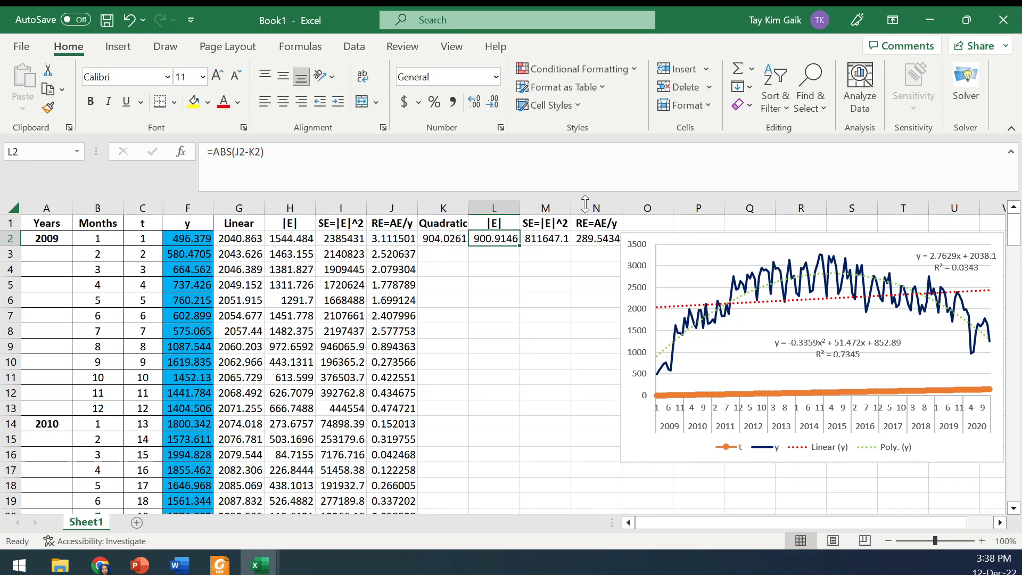
- Lock column F in the absolute error formula in H2 as =ABS($F2-G2), and check the squared error formula in I2
{"action": "left_click", "coordinate": [292, 238]}
{"action": "left_click", "coordinate": [241, 151]}
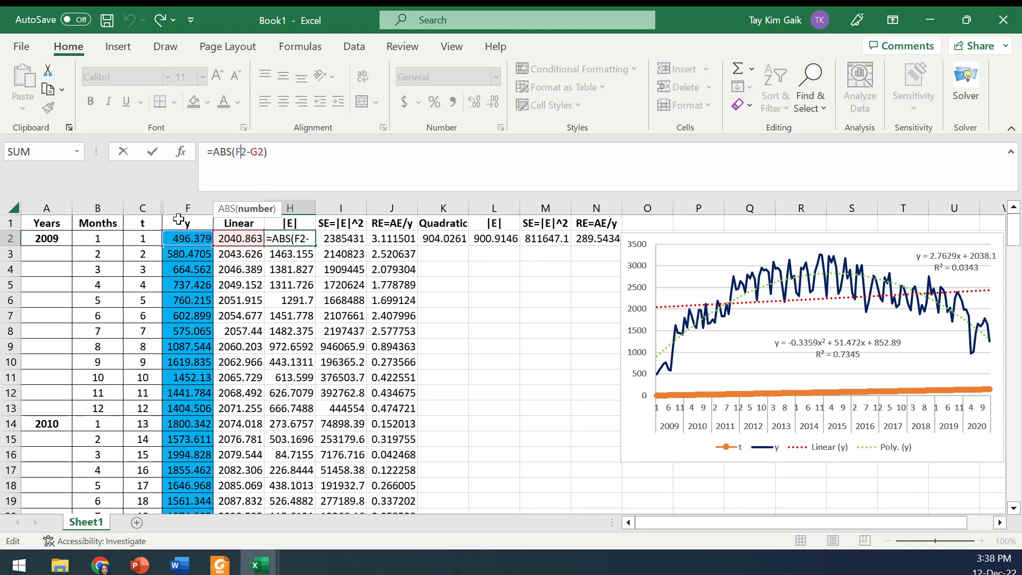
{"action": "left_click", "coordinate": [238, 148]}
{"action": "type", "text": "$"}
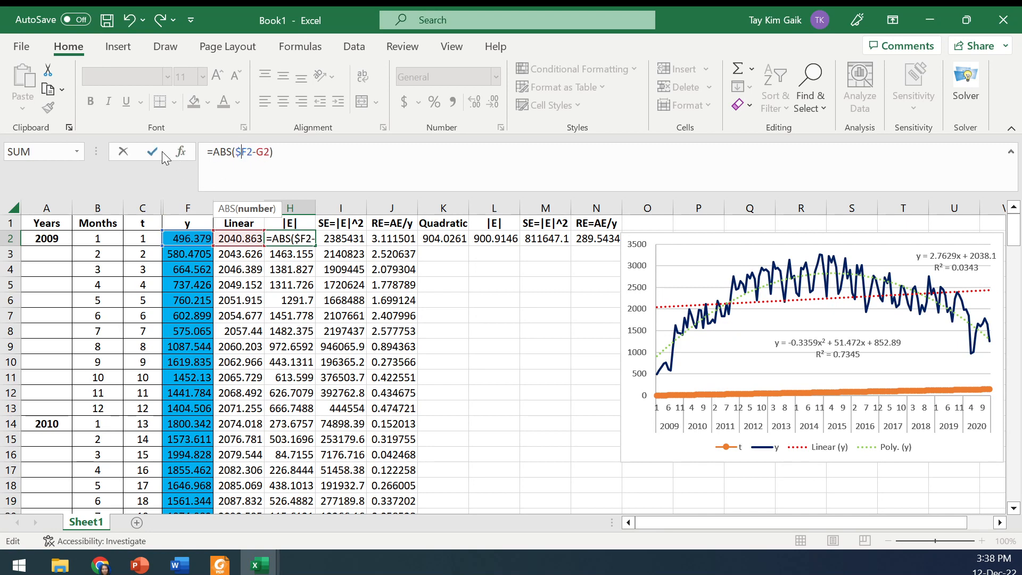
{"action": "left_click", "coordinate": [154, 151]}
{"action": "left_click", "coordinate": [342, 239]}
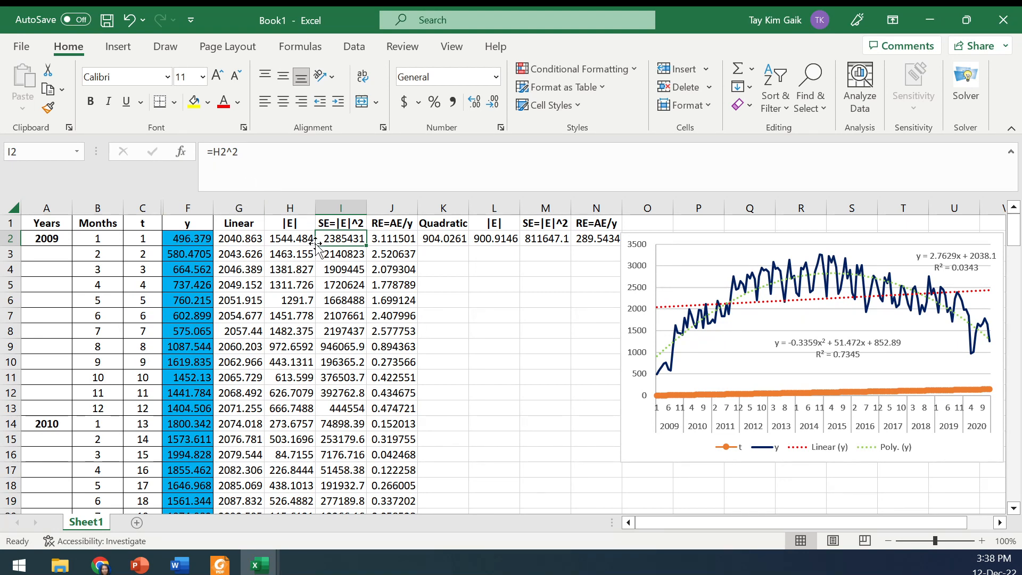
{"action": "left_click", "coordinate": [286, 237]}
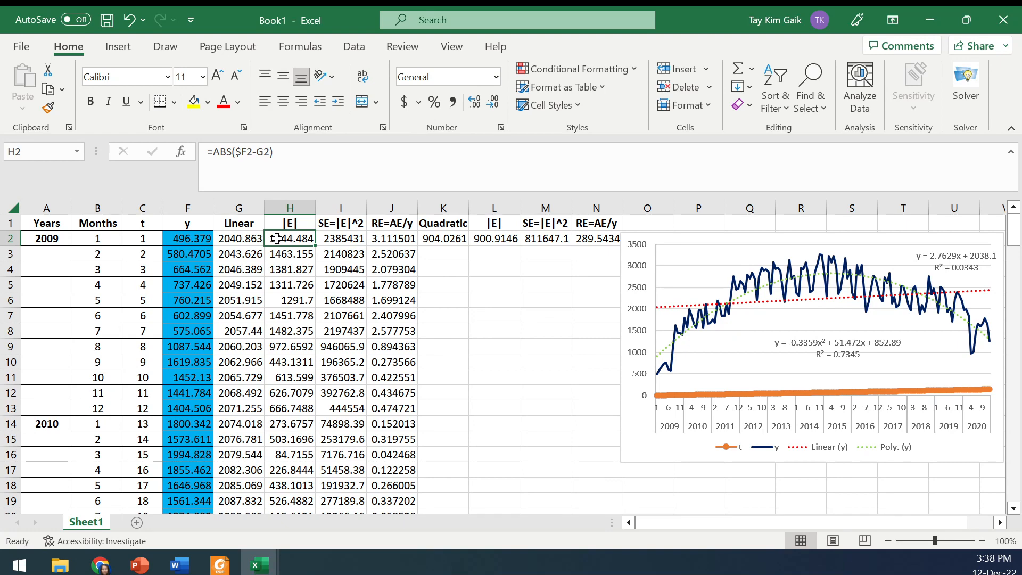
- Fill the absolute error formula in H2 down through H145
{"action": "left_click_drag", "start_coordinate": [316, 246], "coordinate": [276, 239]}
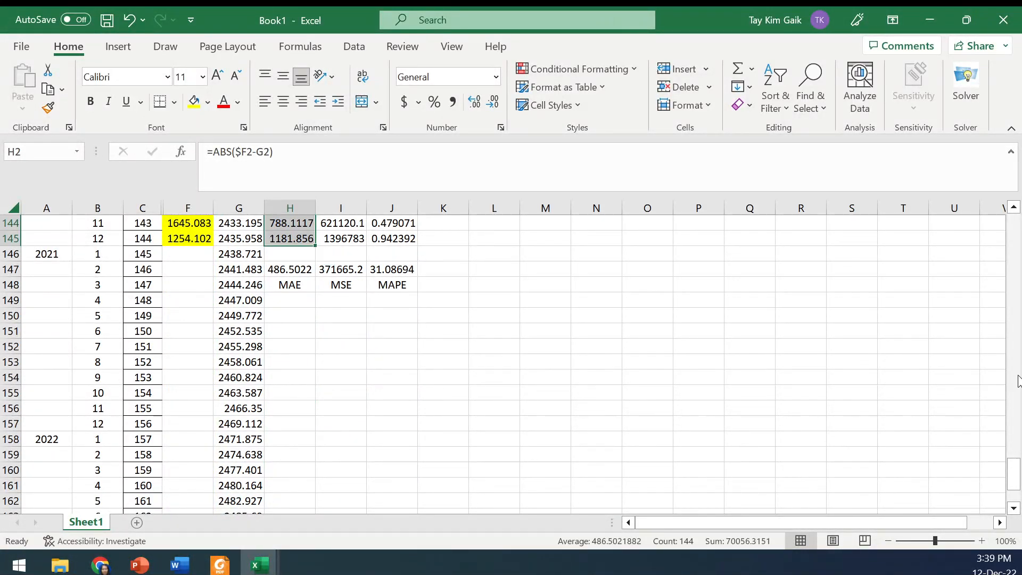
{"action": "left_click_drag", "start_coordinate": [1015, 482], "coordinate": [1014, 223]}
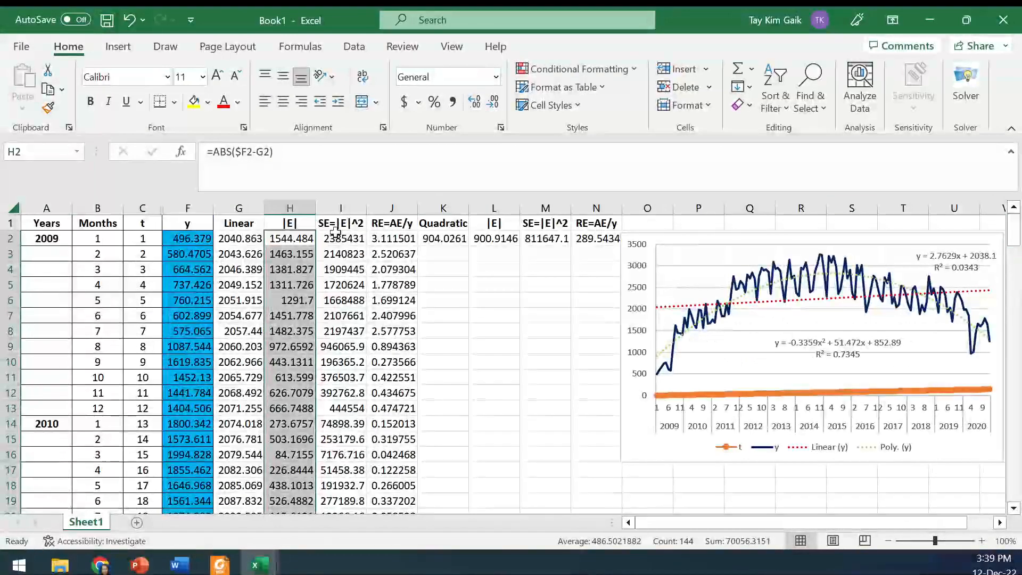
- Copy the linear error formulas H2:J2 over L2:N2, and move the chart clear of column N
{"action": "left_click", "coordinate": [319, 240]}
{"action": "left_click_drag", "start_coordinate": [274, 239], "coordinate": [392, 240]}
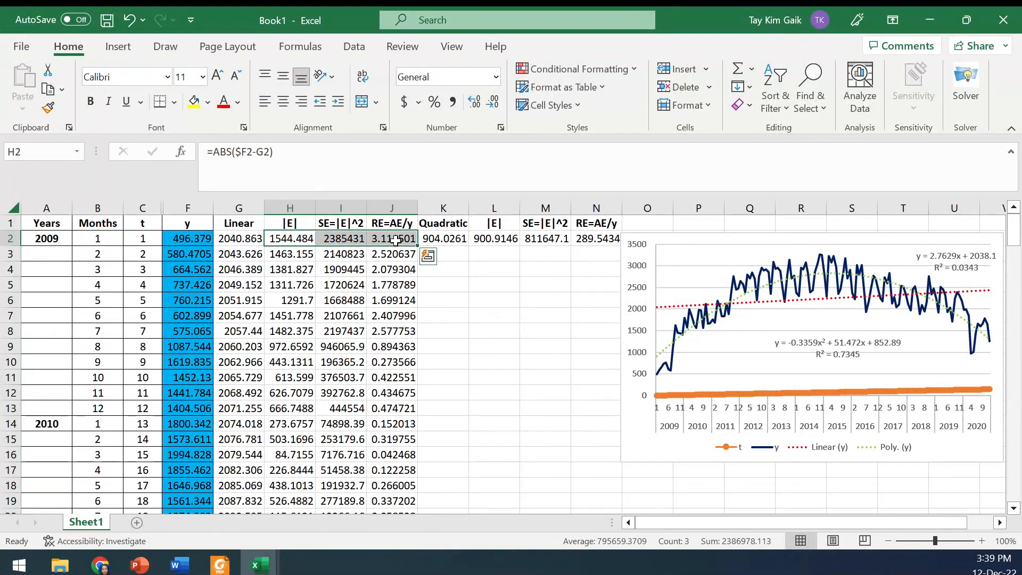
{"action": "key", "text": "ctrl+c"}
{"action": "left_click", "coordinate": [491, 239]}
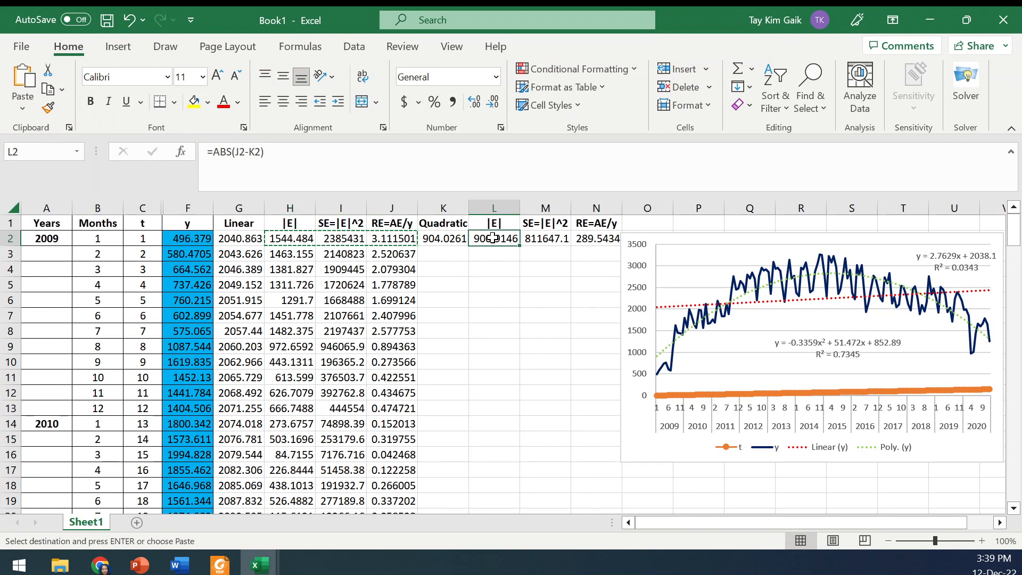
{"action": "key", "text": "ctrl+v"}
{"action": "left_click_drag", "start_coordinate": [687, 239], "coordinate": [726, 237]}
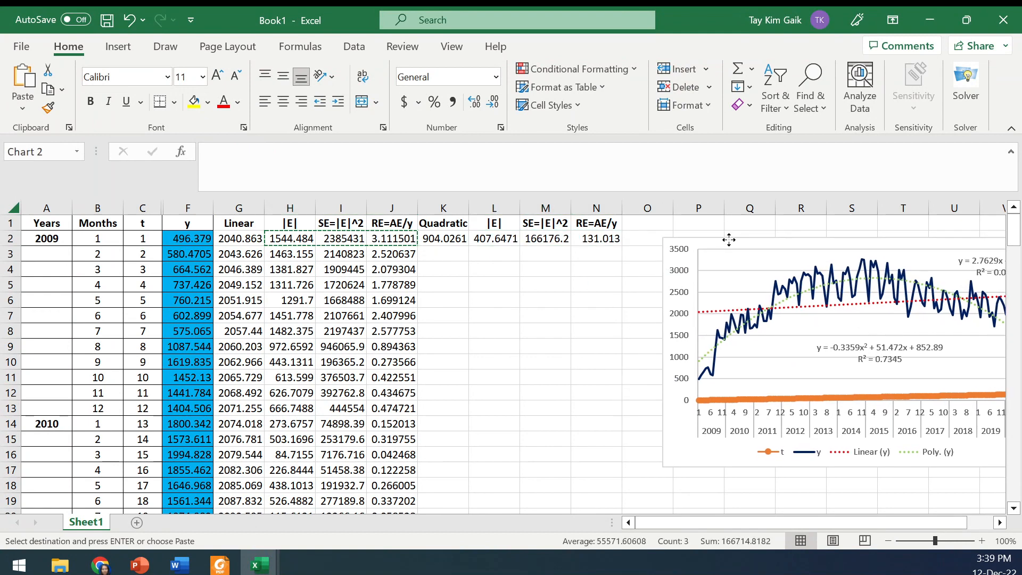
- Check the cell references in the quadratic error formulas in L2, M2 and N2
{"action": "left_click", "coordinate": [493, 239]}
{"action": "left_click", "coordinate": [253, 152]}
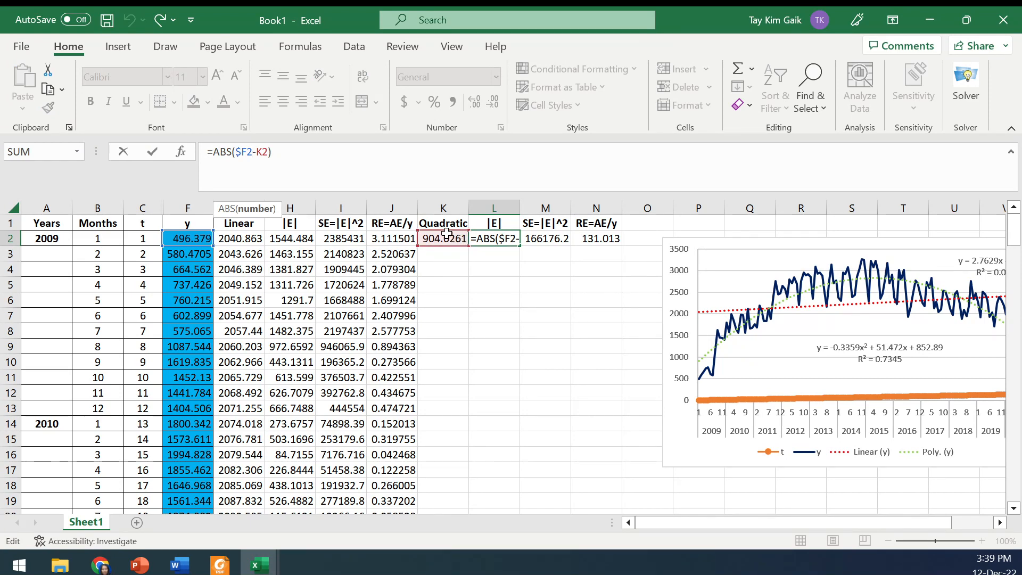
{"action": "left_click", "coordinate": [155, 155]}
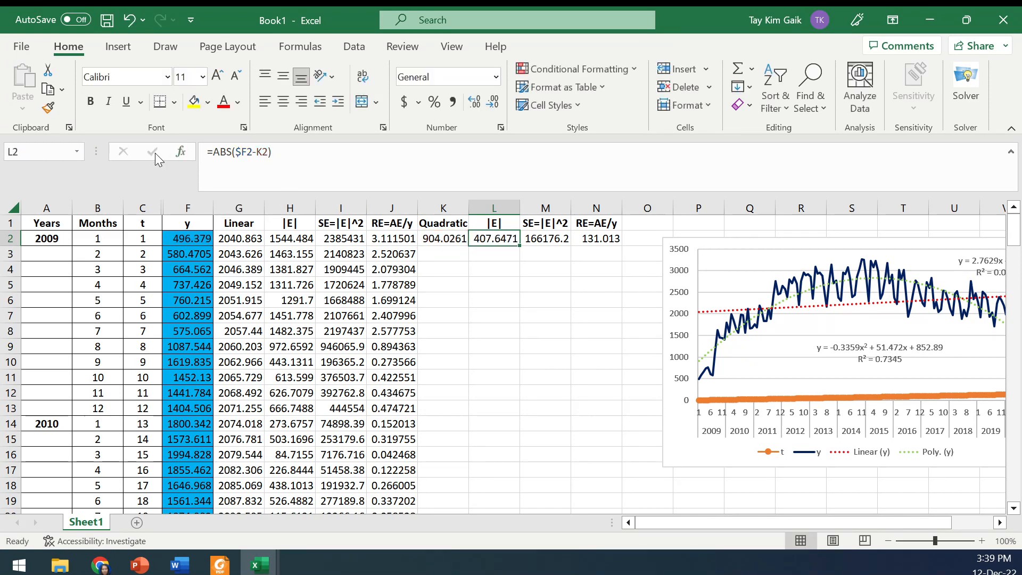
{"action": "left_click", "coordinate": [556, 238]}
{"action": "left_click", "coordinate": [223, 152]}
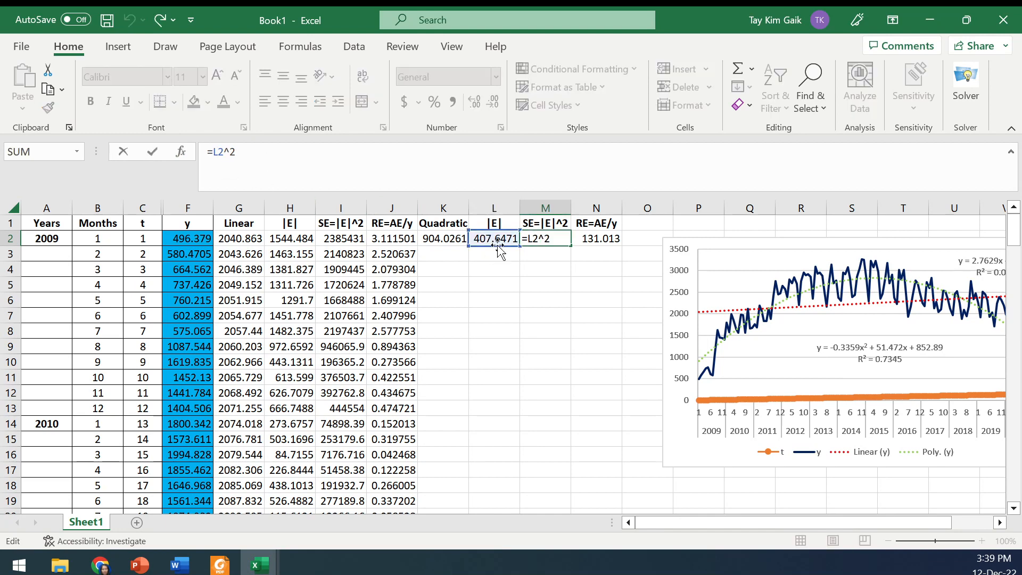
{"action": "left_click", "coordinate": [152, 152]}
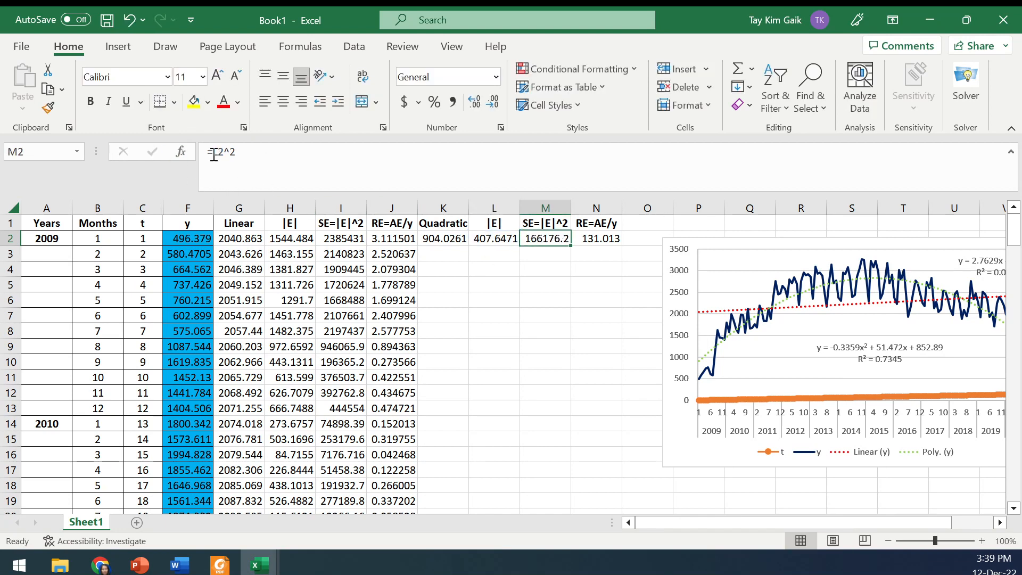
{"action": "left_click", "coordinate": [599, 238]}
{"action": "left_click", "coordinate": [224, 152]}
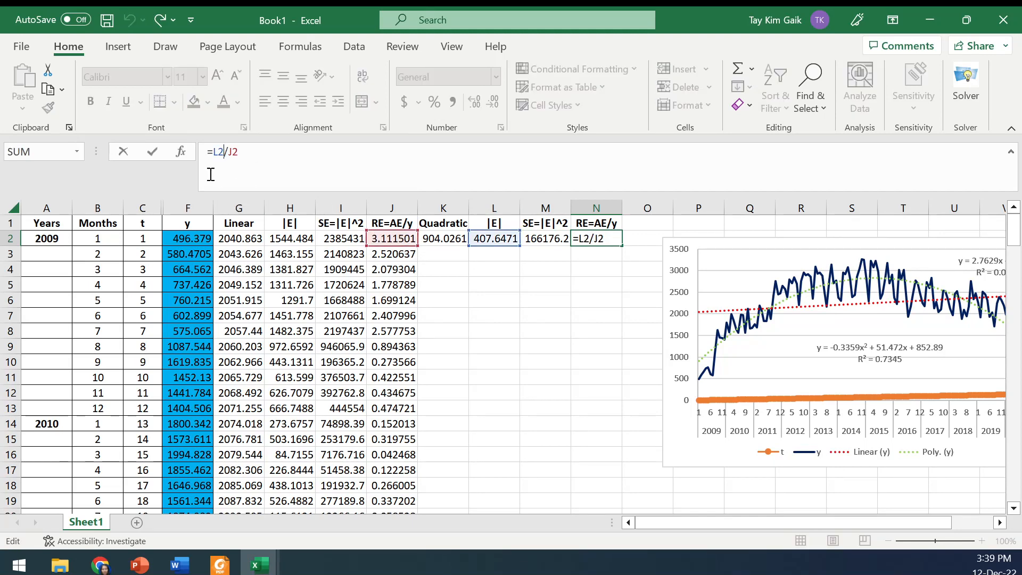
{"action": "left_click", "coordinate": [153, 152]}
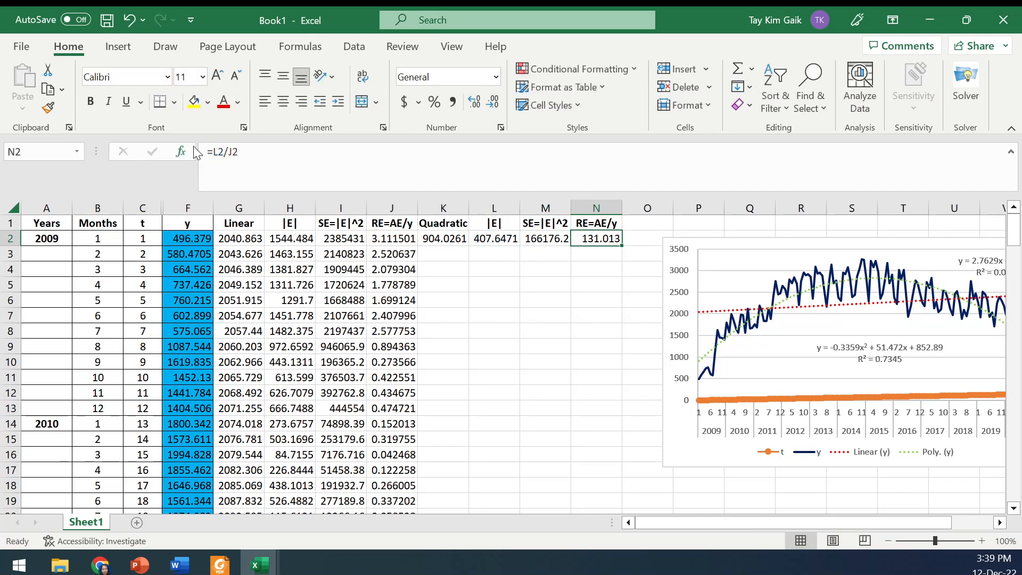
- Lock column F in the relative error formula in J2 as =H2/$F2, and fill it down through row 145
{"action": "left_click", "coordinate": [396, 237]}
{"action": "left_click", "coordinate": [237, 152]}
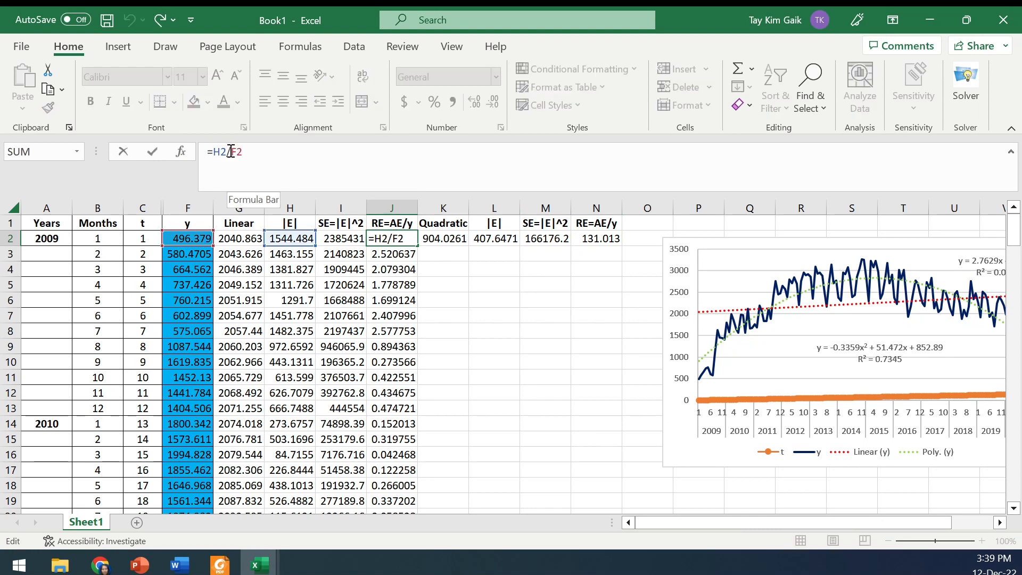
{"action": "type", "text": "$"}
{"action": "left_click", "coordinate": [154, 153]}
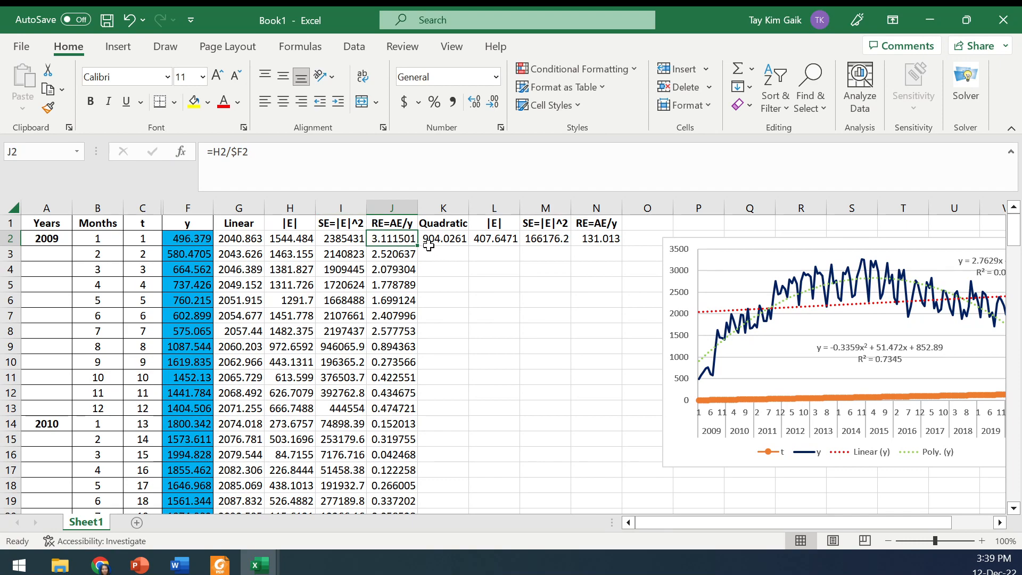
{"action": "left_click_drag", "start_coordinate": [420, 246], "coordinate": [388, 309]}
{"action": "left_click_drag", "start_coordinate": [1013, 467], "coordinate": [1013, 224]}
- Copy the relative error formula from J2 to N2, and check that it reads =L2/$F2
{"action": "left_click", "coordinate": [385, 241]}
{"action": "key", "text": "ctrl+c"}
{"action": "left_click", "coordinate": [611, 235]}
{"action": "key", "text": "ctrl+z"}
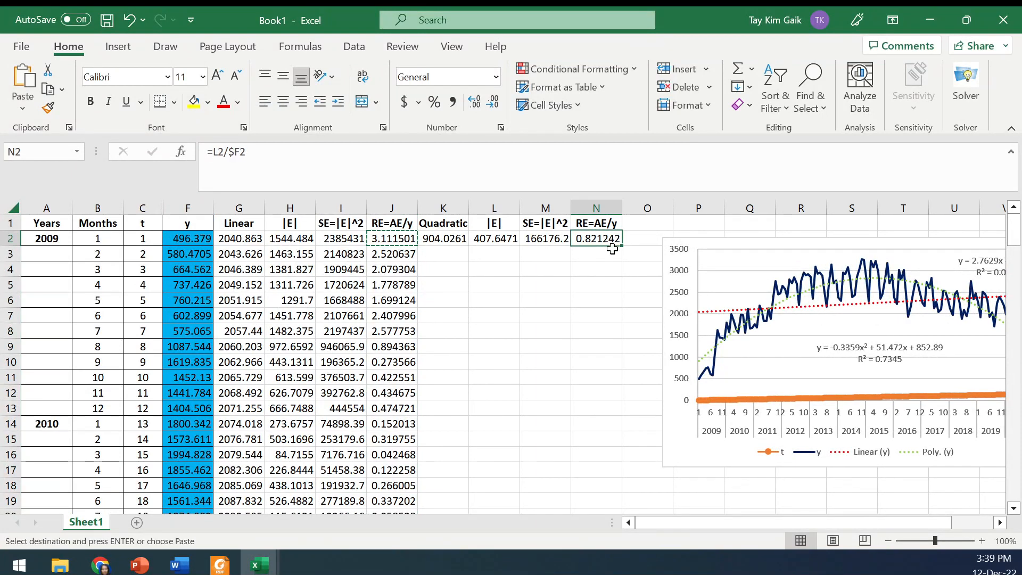
{"action": "left_click", "coordinate": [224, 180]}
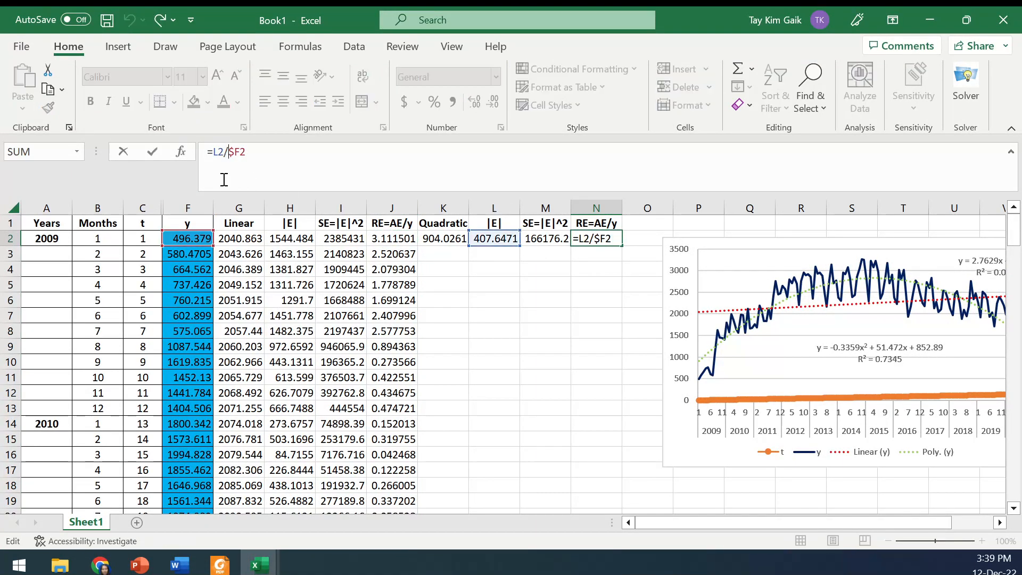
{"action": "left_click", "coordinate": [155, 153]}
{"action": "left_click", "coordinate": [587, 314]}
- Fill the quadratic forecast and its error formulas K2:N2 down through row 145
{"action": "left_click", "coordinate": [429, 241]}
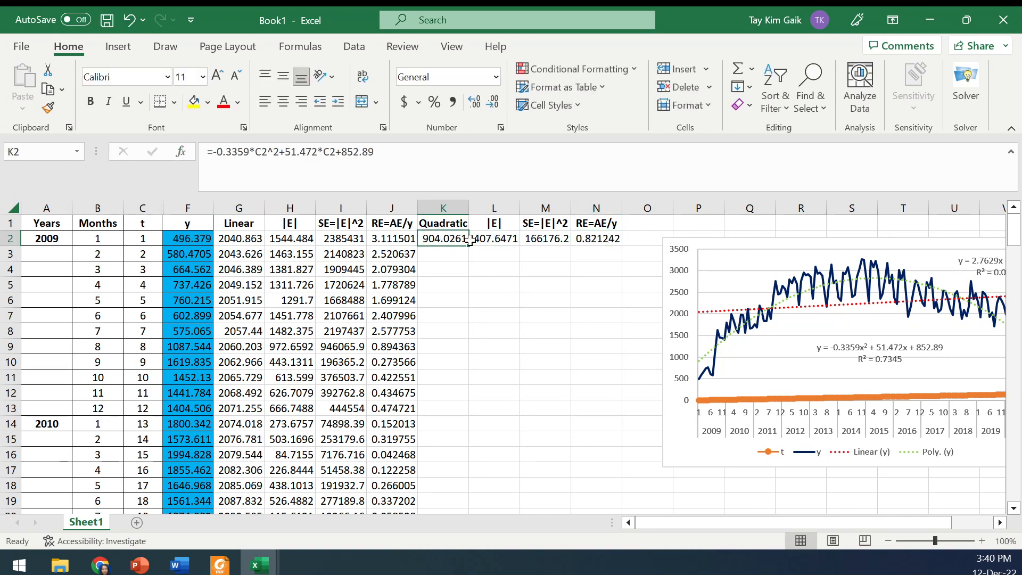
{"action": "key", "text": "shift+Right"}
{"action": "key", "text": "shift+Right"}
{"action": "key", "text": "shift+Right"}
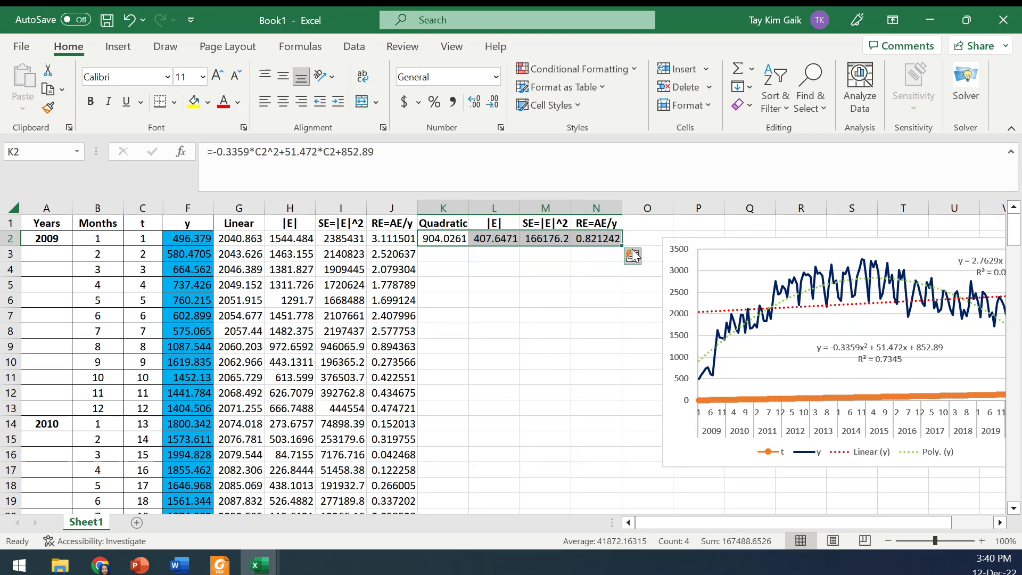
{"action": "left_click_drag", "start_coordinate": [621, 245], "coordinate": [608, 293]}
- Try to fill the MAE, MSE and MAPE block H147:J148 across to column N, and undo the fill
{"action": "left_click_drag", "start_coordinate": [284, 319], "coordinate": [599, 341]}
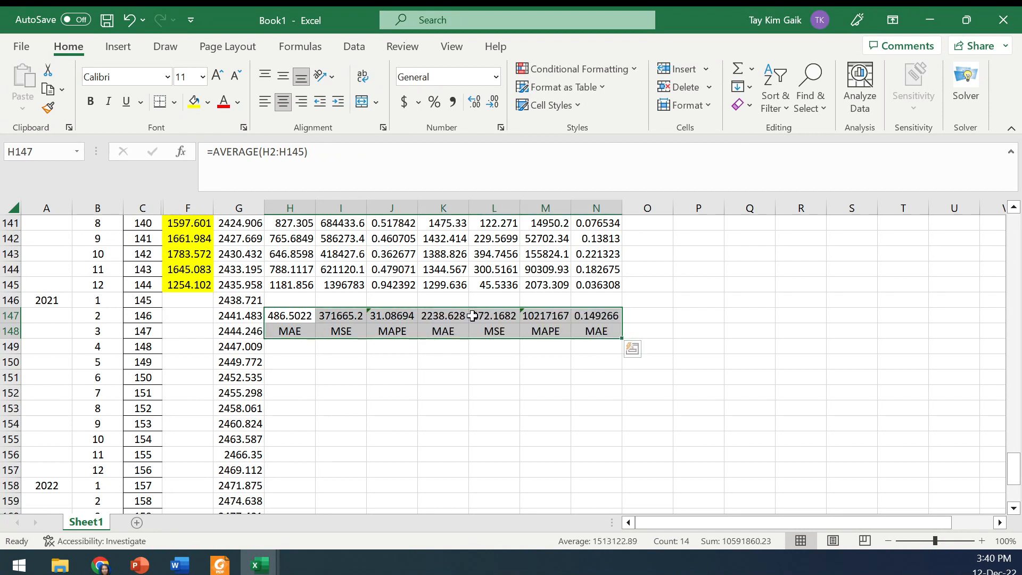
{"action": "mouse_move", "coordinate": [429, 321]}
{"action": "left_mouse_down"}
{"action": "mouse_move", "coordinate": [440, 335]}
{"action": "mouse_move", "coordinate": [430, 331]}
{"action": "left_mouse_up"}
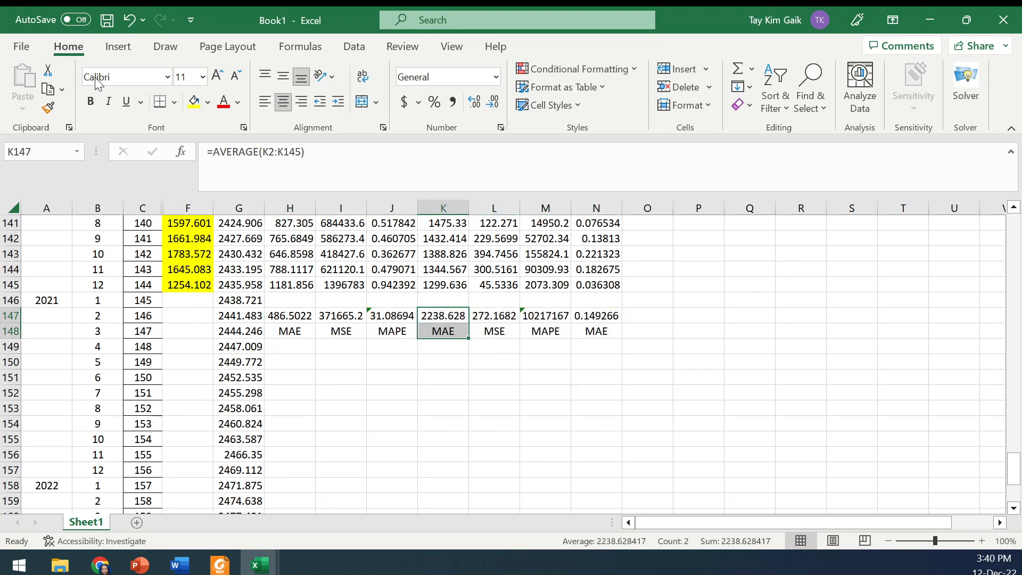
{"action": "left_click", "coordinate": [130, 20]}
- Copy the MAE, MSE and MAPE formulas and labels from H147:J148 to L147:N148 for the quadratic model
{"action": "key", "text": "ctrl+c"}
{"action": "left_click", "coordinate": [495, 318]}
{"action": "key", "text": "ctrl+v"}
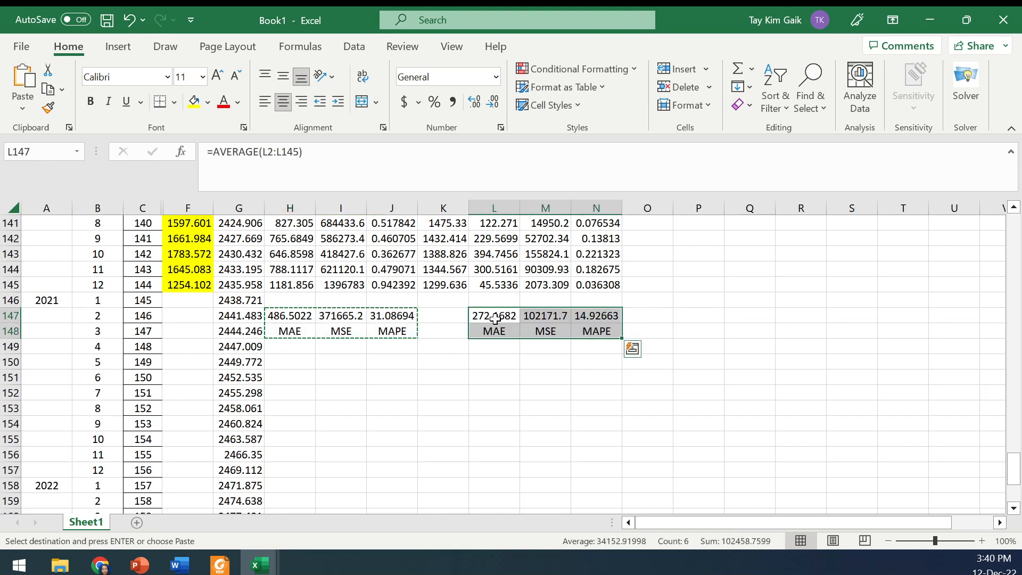
- Extend the quadratic forecast formula from K145 down to K169, covering all months of 2021 and 2022
{"action": "left_click", "coordinate": [453, 288]}
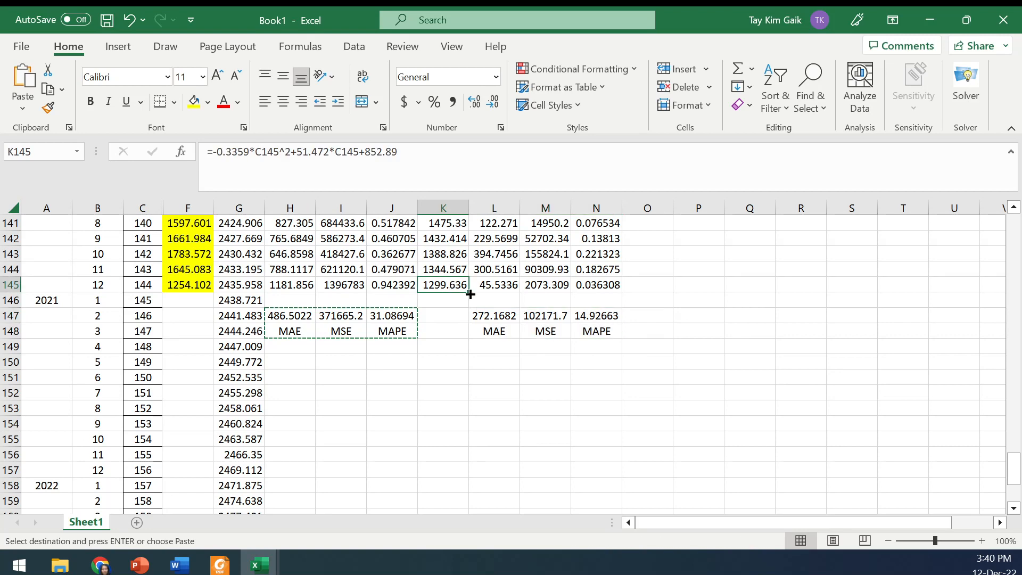
{"action": "left_click_drag", "start_coordinate": [470, 295], "coordinate": [445, 486]}
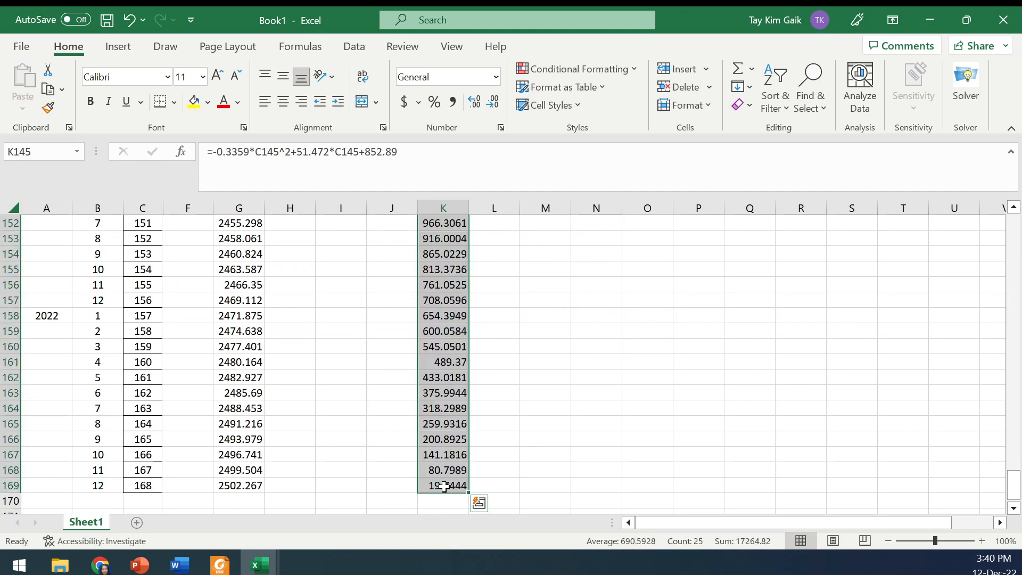
{"action": "left_click_drag", "start_coordinate": [1014, 482], "coordinate": [1016, 468]}
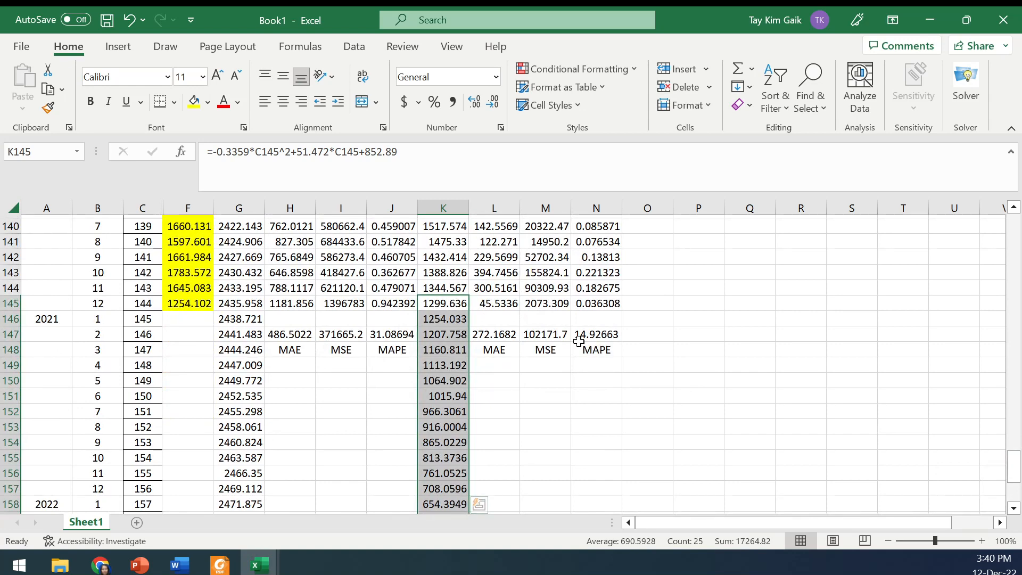
- Switch to Forecasting.pptx in PowerPoint and review the model errors table on slide 16 and the trendline equations on slide 13
{"action": "left_click", "coordinate": [135, 566]}
{"action": "scroll", "coordinate": [149, 440], "scroll_direction": "down", "scroll_amount": 3}
{"action": "left_click", "coordinate": [91, 481]}
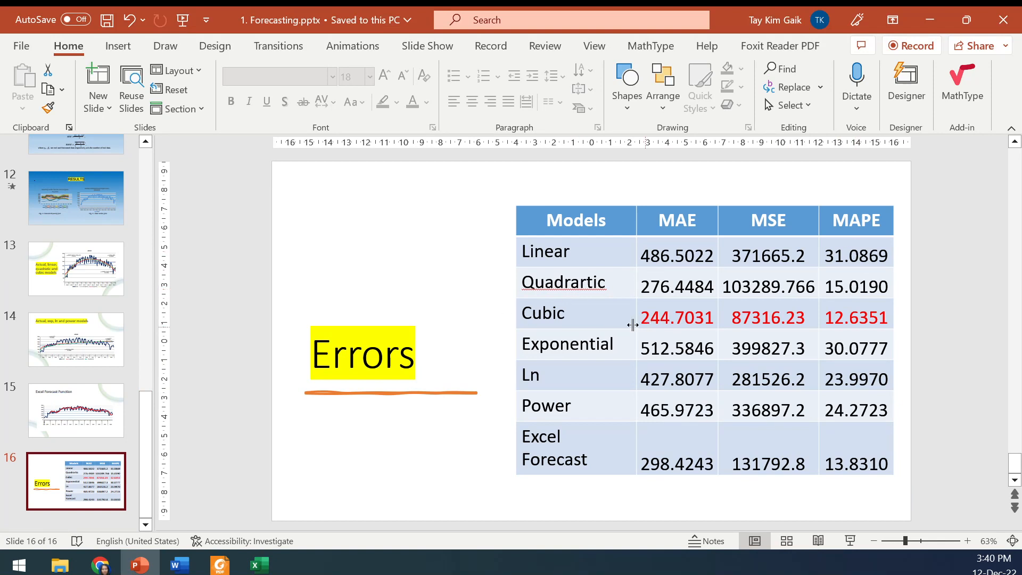
{"action": "left_click", "coordinate": [101, 280]}
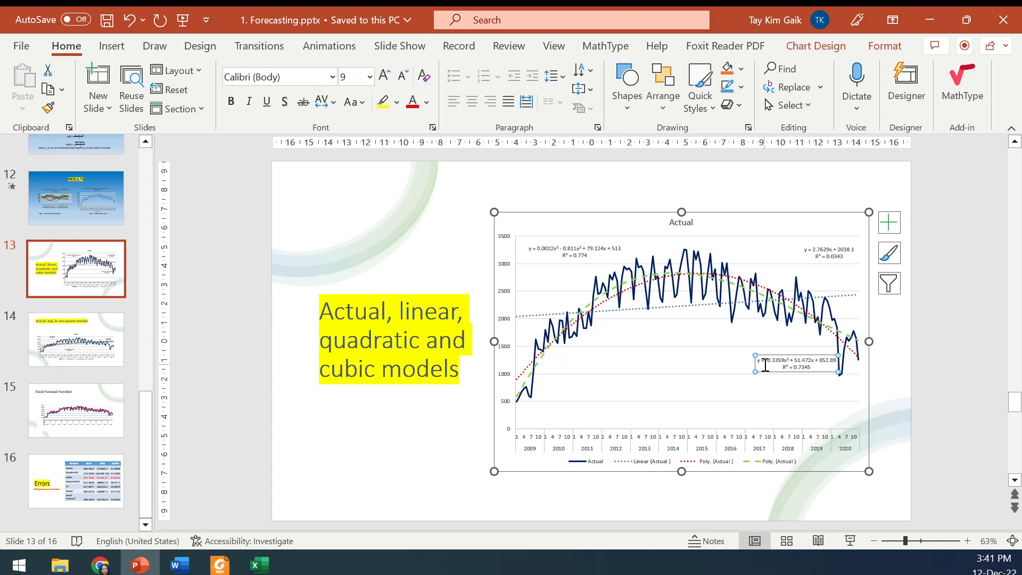
- Switch back to Book1 in Excel, paste the copied slide chart at P20 below the existing chart, and delete it
{"action": "mouse_move", "coordinate": [265, 570]}
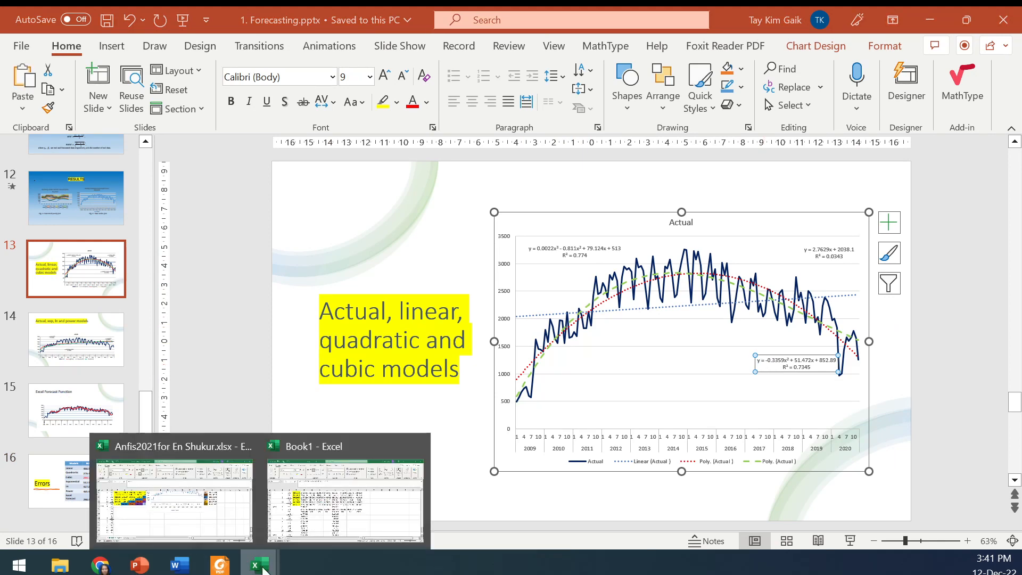
{"action": "left_click", "coordinate": [339, 530]}
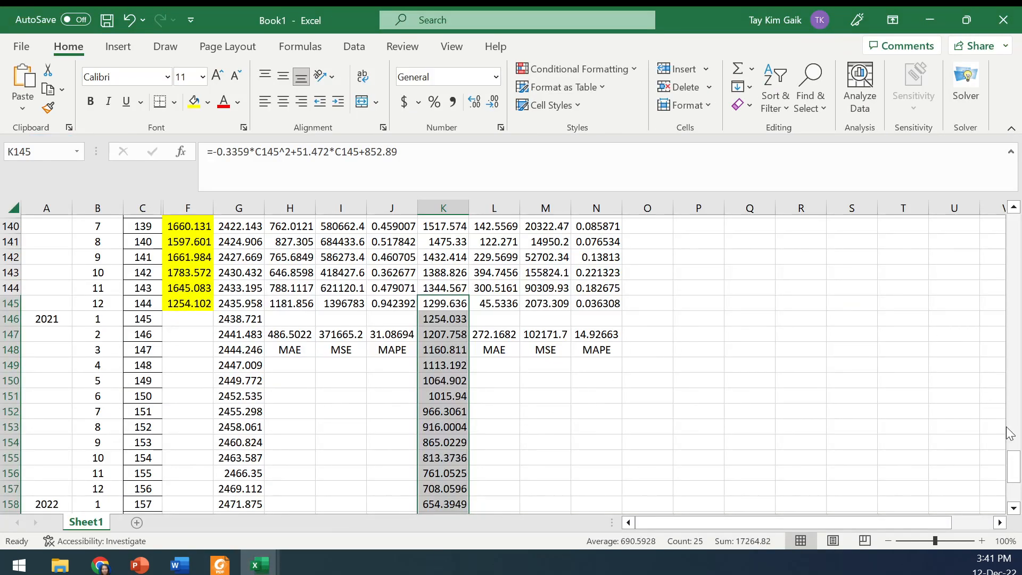
{"action": "left_click_drag", "start_coordinate": [1014, 466], "coordinate": [1014, 240]}
{"action": "left_click", "coordinate": [700, 490]}
{"action": "key", "text": "ctrl+v"}
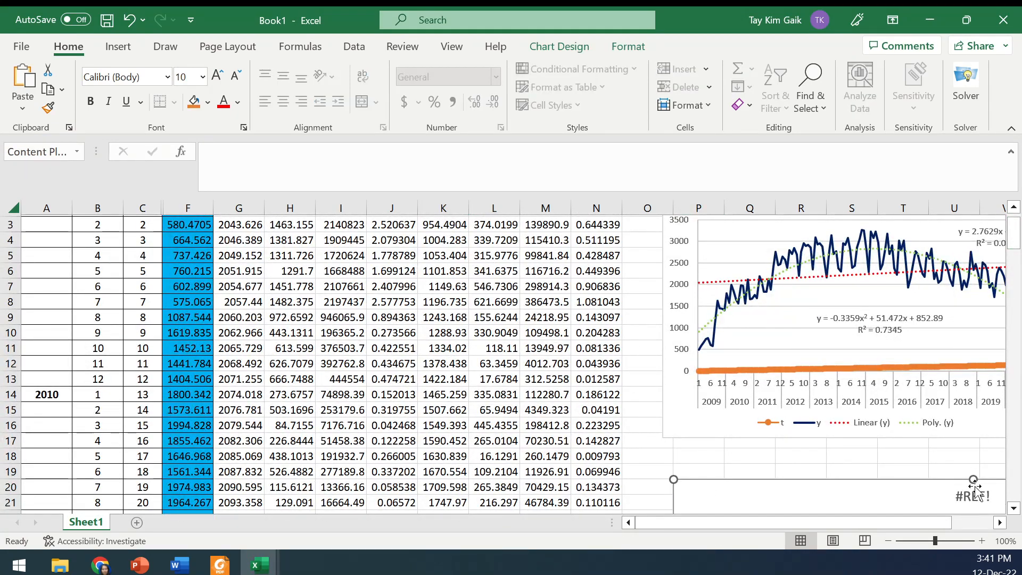
{"action": "key", "text": "Delete"}
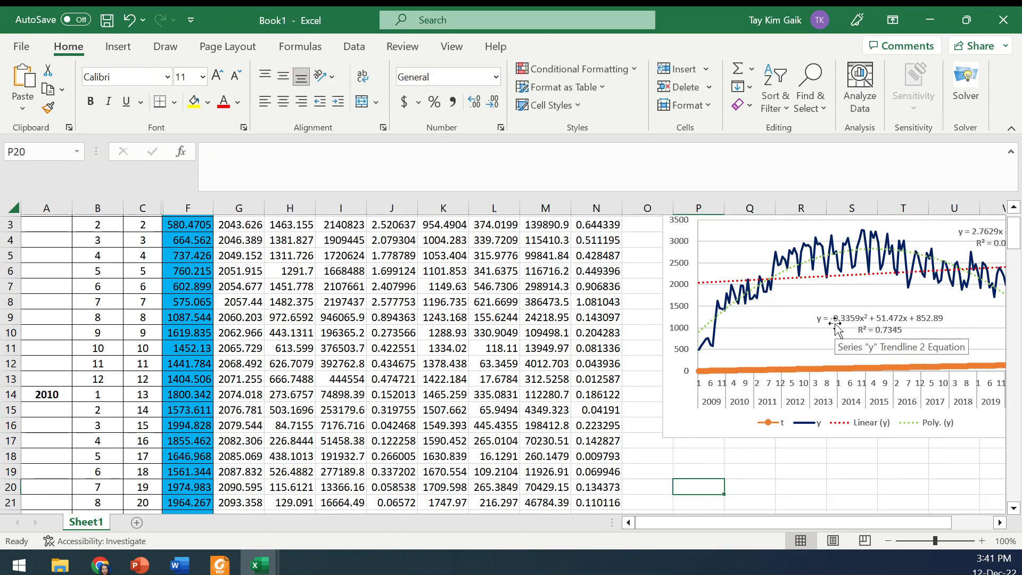
- Switch between Forecasting.pptx and Book1 to compare the quadratic trendline equation on slide 13 with the worksheet chart
{"action": "left_click", "coordinate": [139, 566]}
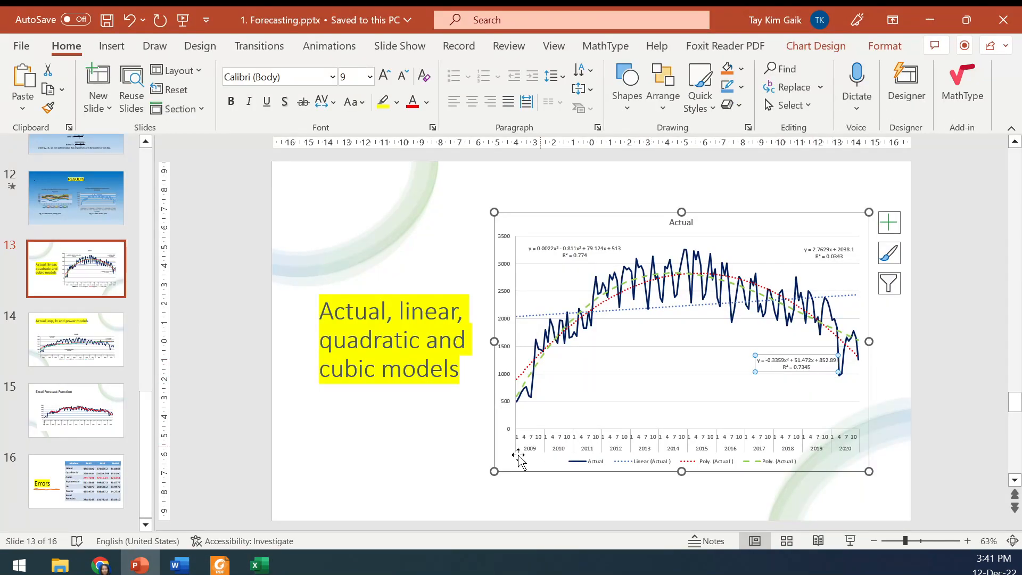
{"action": "mouse_move", "coordinate": [266, 569]}
{"action": "left_click", "coordinate": [340, 508]}
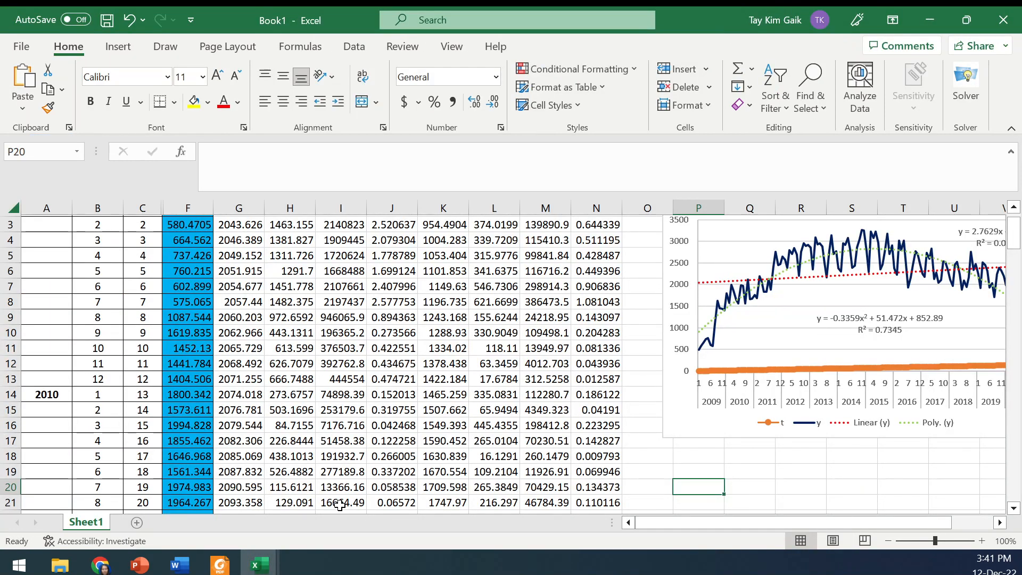
{"action": "mouse_move", "coordinate": [270, 572]}
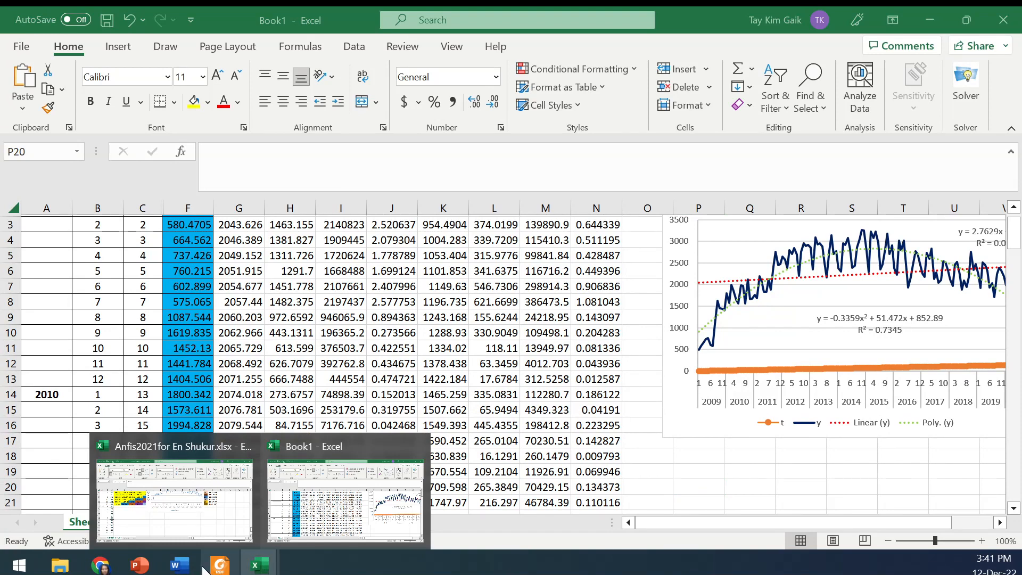
{"action": "left_click", "coordinate": [140, 566]}
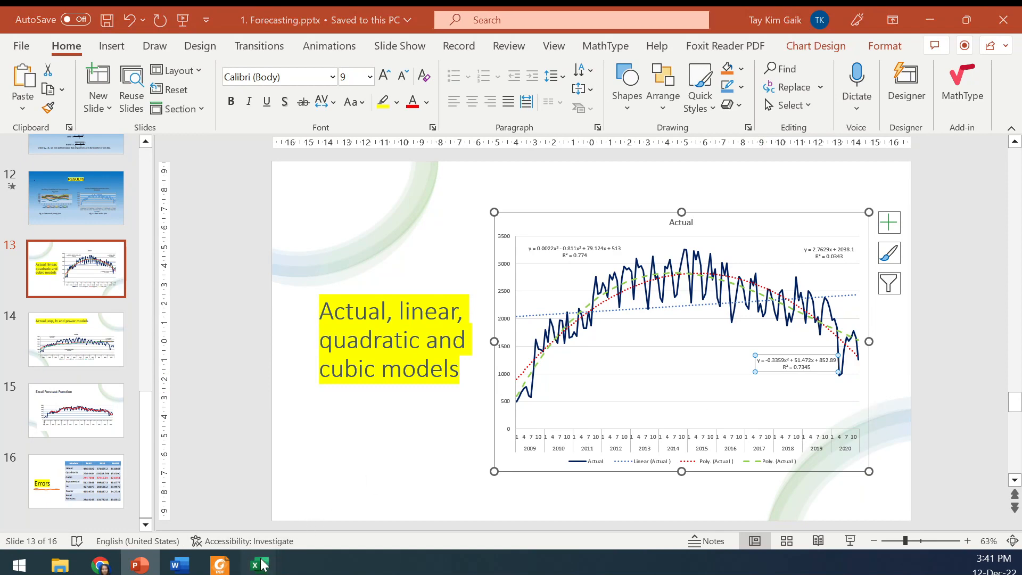
- Return to Book1 in Excel and restore its window to a smaller size over the PowerPoint slide
{"action": "mouse_move", "coordinate": [262, 565]}
{"action": "left_click", "coordinate": [316, 519]}
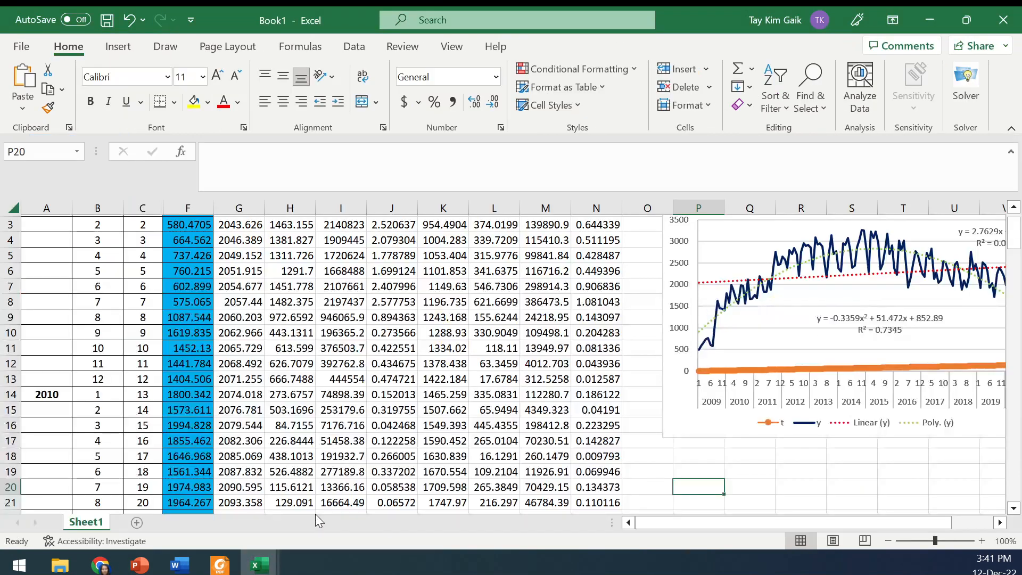
{"action": "left_click", "coordinate": [967, 19]}
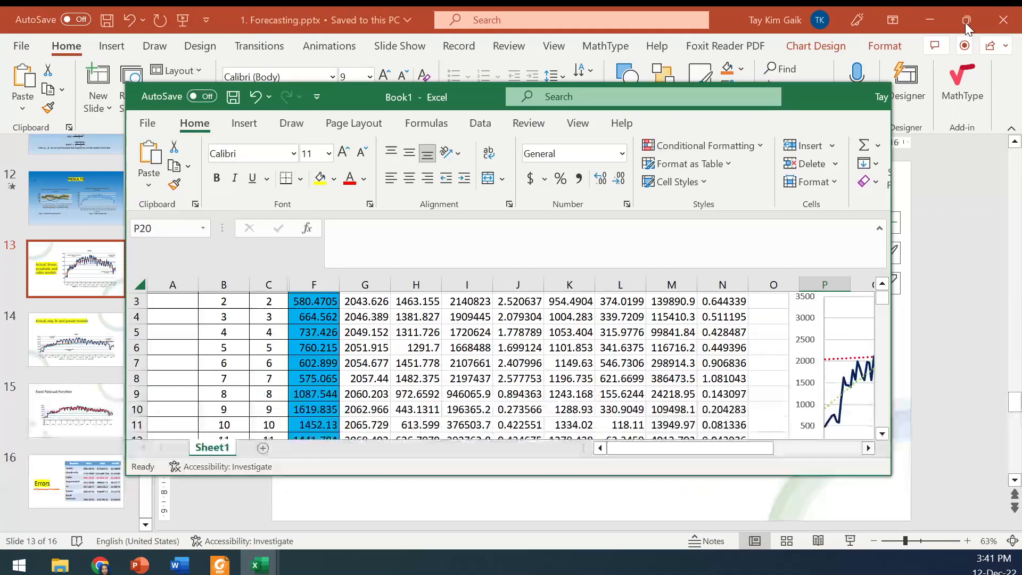
- Maximize the Book1 window to examine its trendline errors, and compare them with the errors table on slide 16 of Forecasting.pptx
{"action": "left_click", "coordinate": [836, 97]}
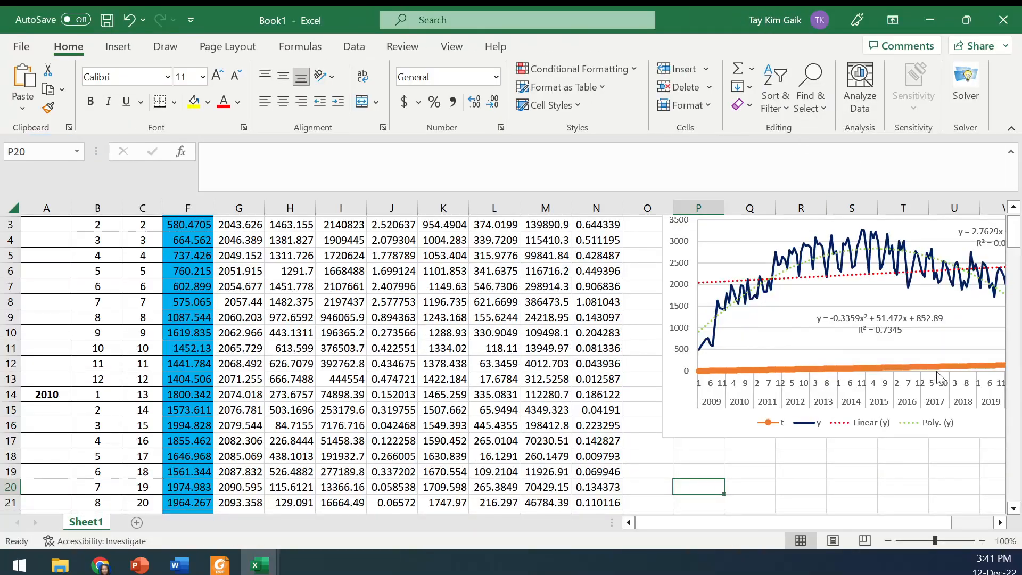
{"action": "left_click_drag", "start_coordinate": [1013, 229], "coordinate": [1016, 471]}
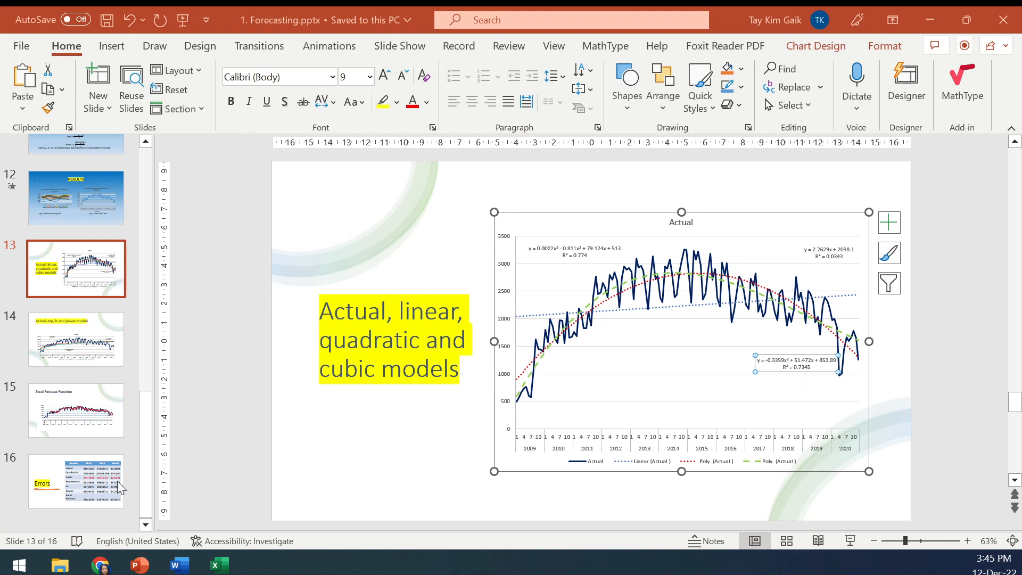
{"action": "left_click", "coordinate": [105, 486]}
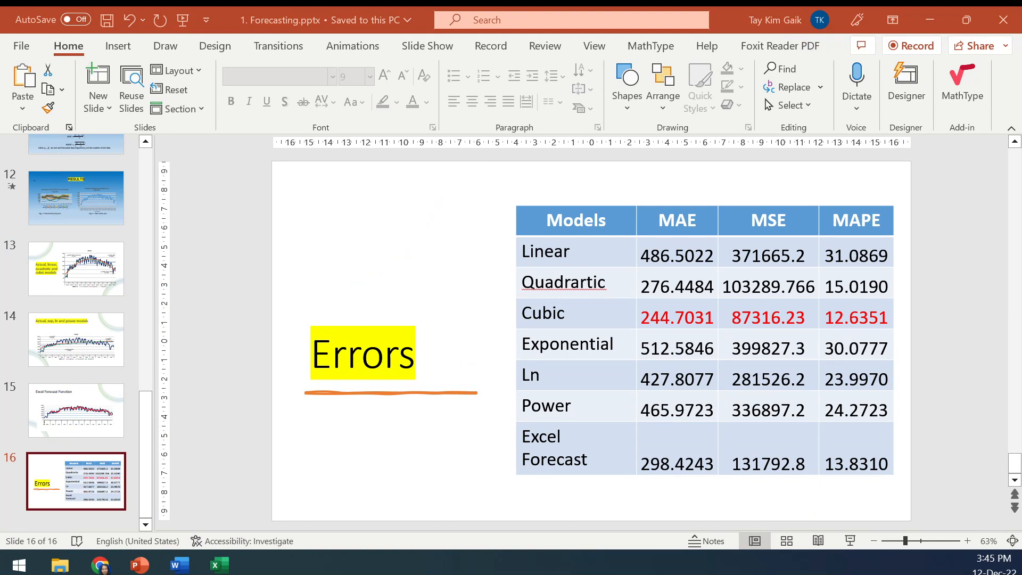
- Switch to 1excelmodel.xlsx, set the squared-term coefficient in LinearQ2Q3 cell I2 to 0.3395, and fill the quadratic formula down to I146
{"action": "left_click_drag", "start_coordinate": [0, 78], "coordinate": [492, 45]}
{"action": "left_click", "coordinate": [851, 41]}
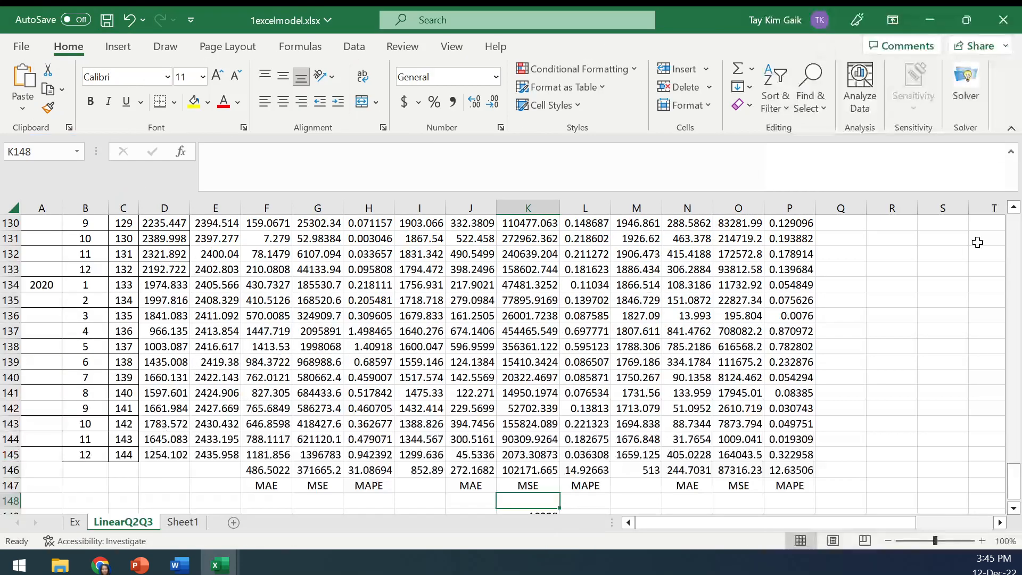
{"action": "left_click_drag", "start_coordinate": [1016, 487], "coordinate": [1012, 227]}
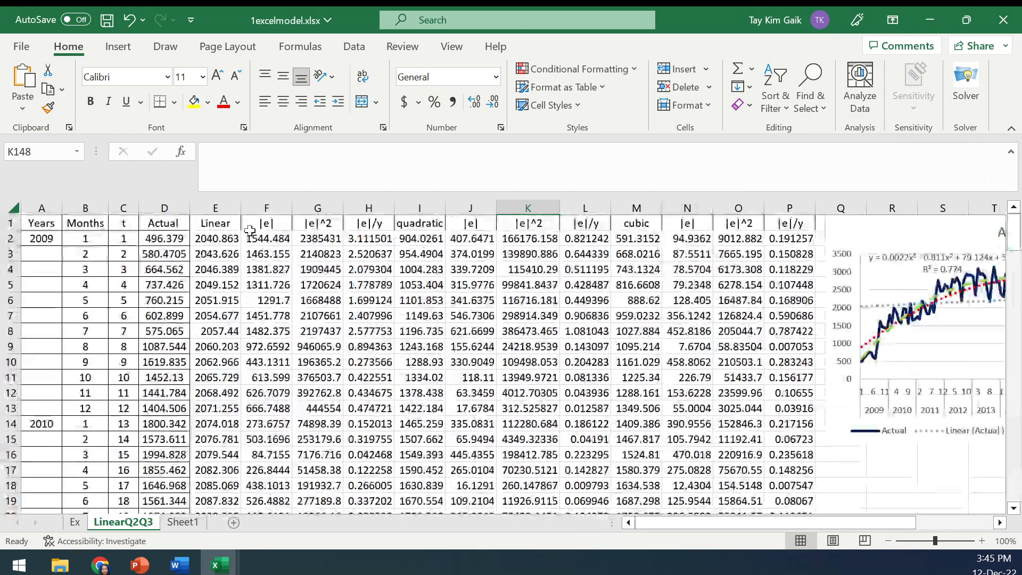
{"action": "left_click", "coordinate": [414, 238]}
{"action": "left_click", "coordinate": [242, 154]}
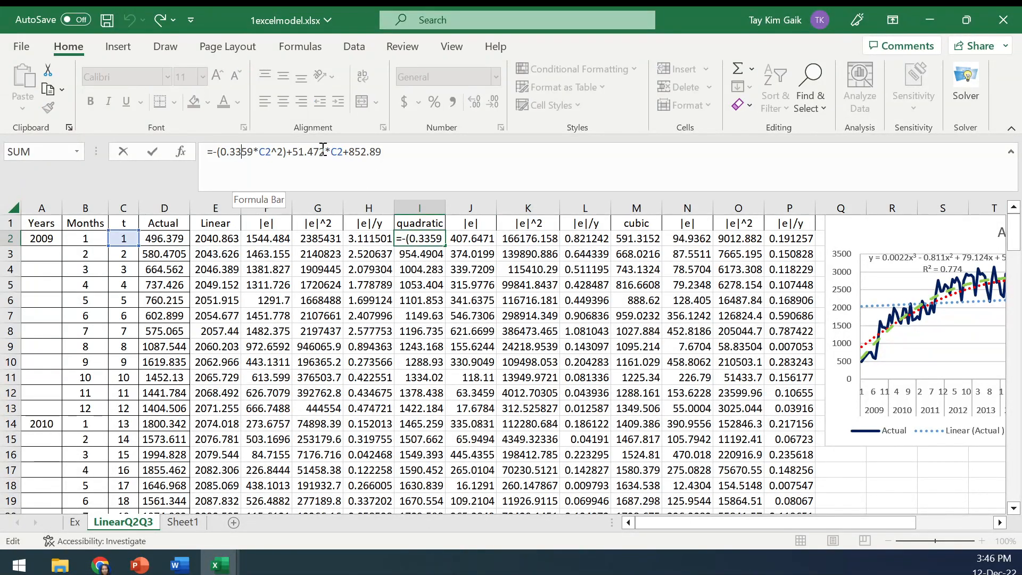
{"action": "key", "text": "Delete"}
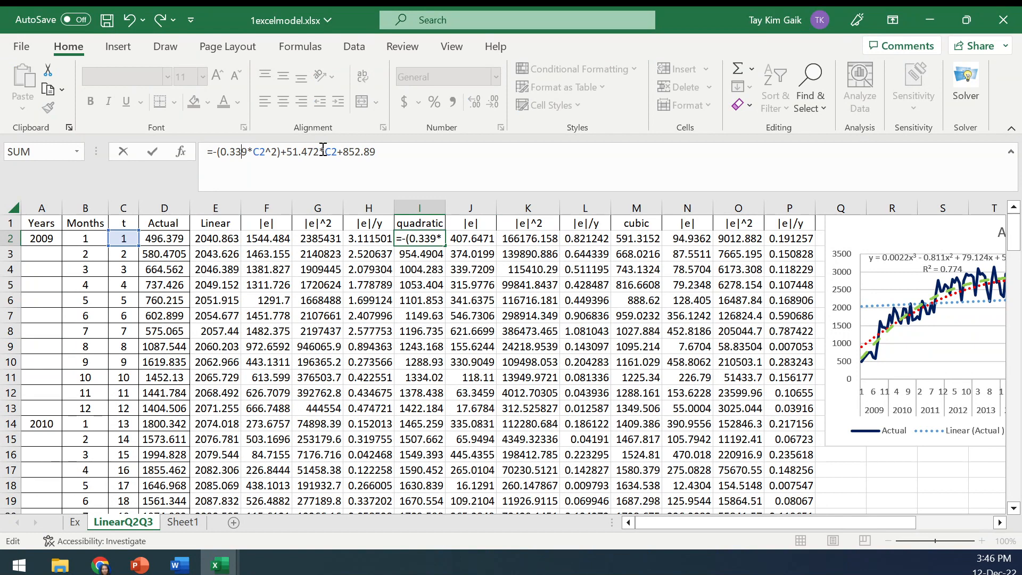
{"action": "left_click_drag", "start_coordinate": [841, 523], "coordinate": [926, 518]}
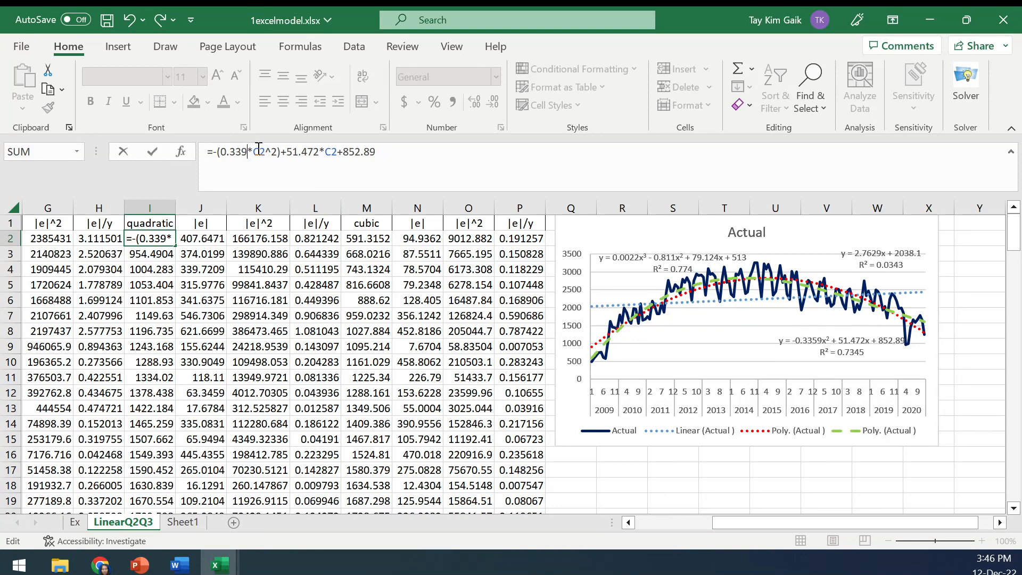
{"action": "type", "text": "5"}
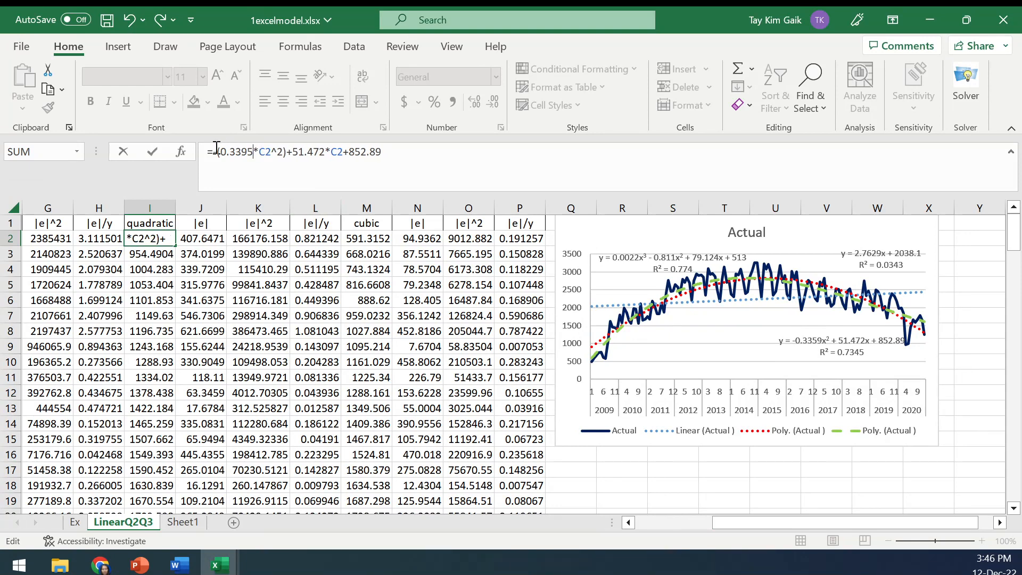
{"action": "left_click", "coordinate": [152, 153]}
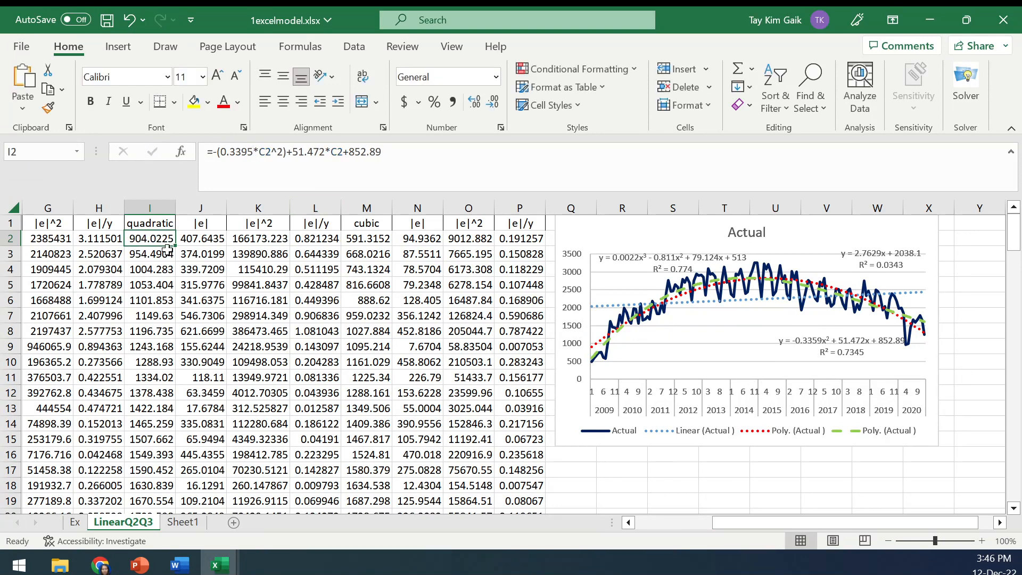
{"action": "left_click_drag", "start_coordinate": [175, 248], "coordinate": [142, 472]}
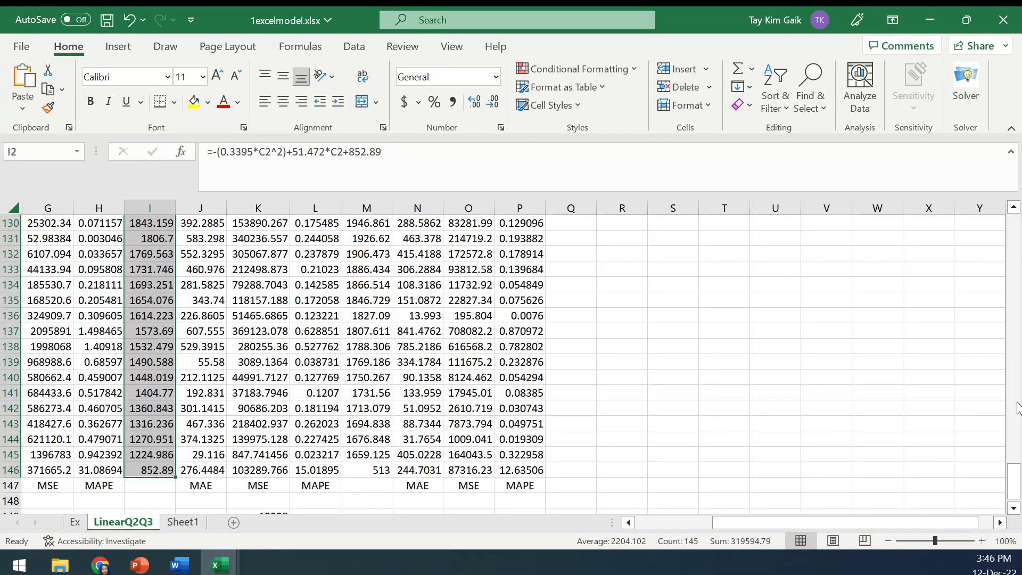
- Set the squared-term coefficient in I2 back to 0.3359 and fill the quadratic formula down to I146
{"action": "left_click_drag", "start_coordinate": [1014, 482], "coordinate": [1004, 201]}
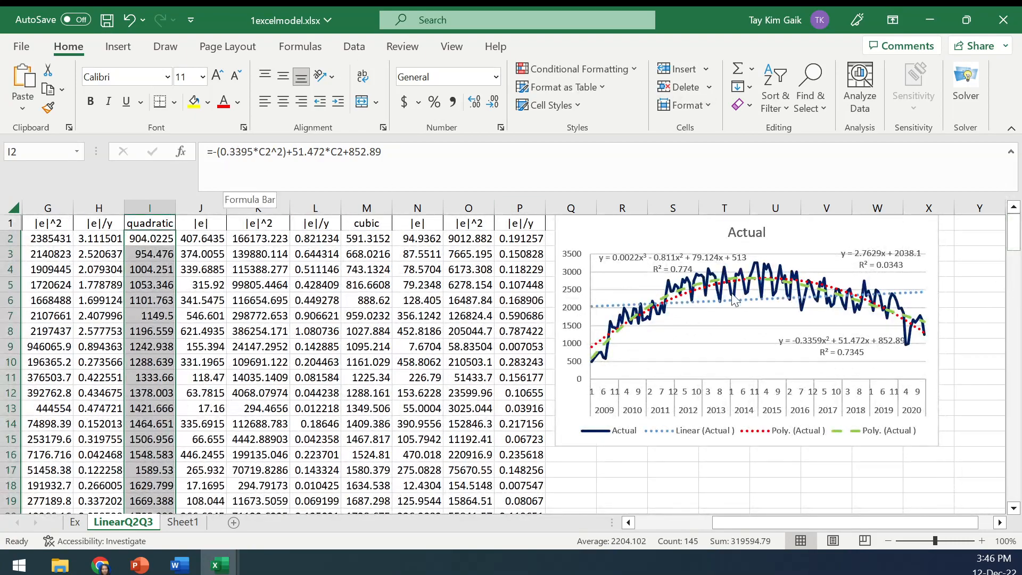
{"action": "left_click", "coordinate": [242, 153]}
{"action": "key", "text": "Delete"}
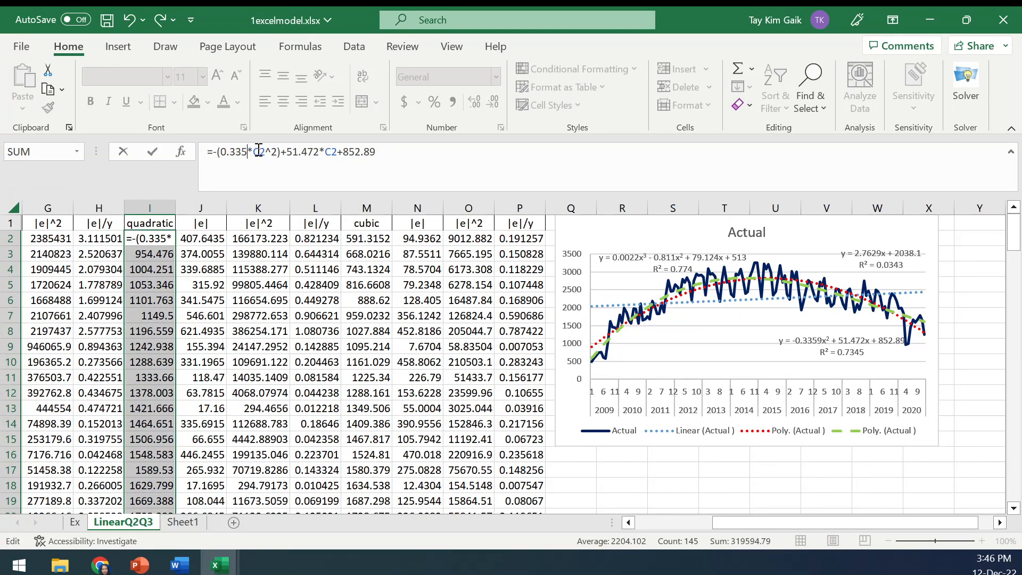
{"action": "type", "text": "9"}
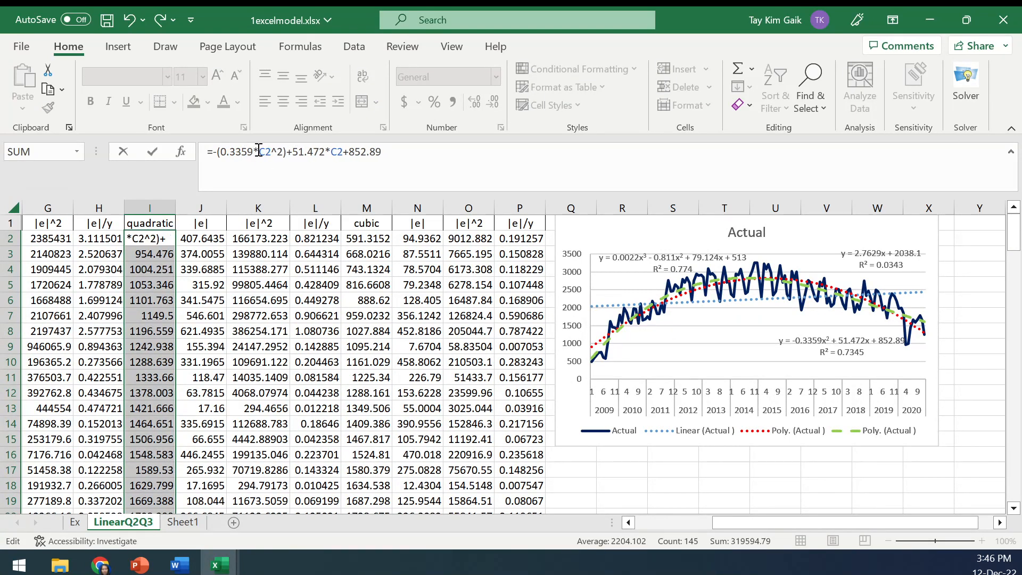
{"action": "left_click", "coordinate": [151, 155]}
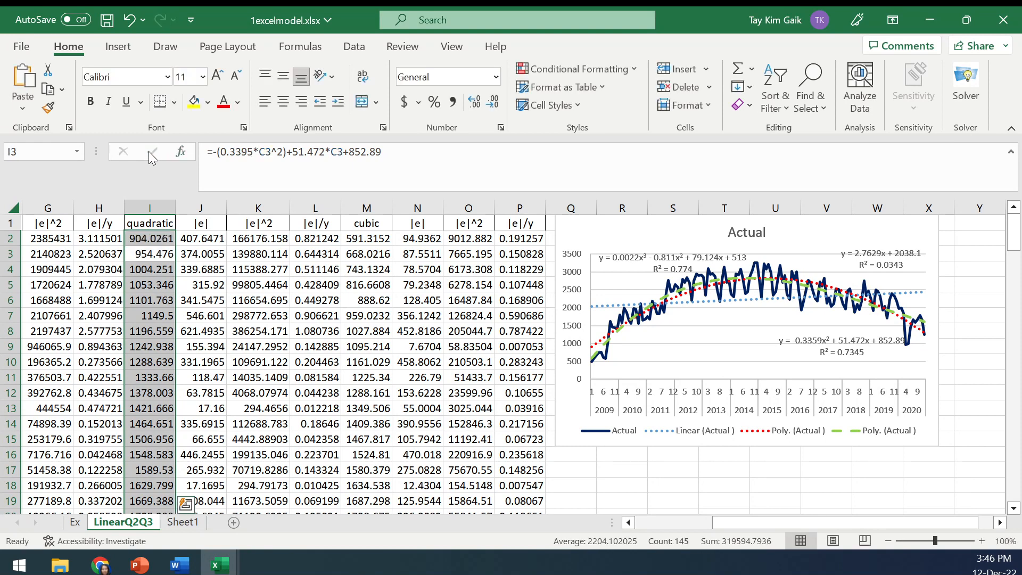
{"action": "left_click", "coordinate": [166, 237]}
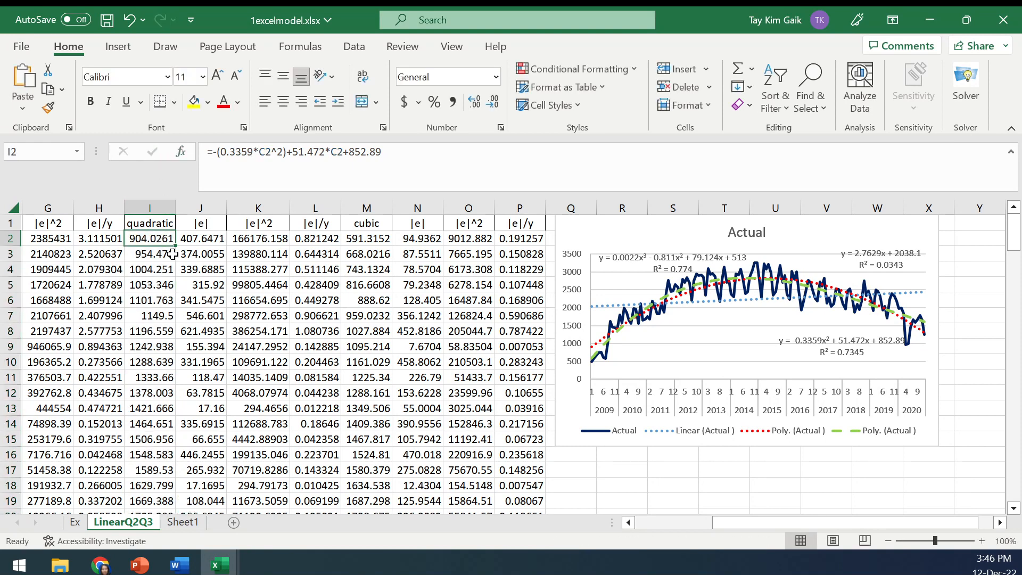
{"action": "left_click", "coordinate": [172, 253]}
{"action": "left_click", "coordinate": [157, 236]}
{"action": "left_click_drag", "start_coordinate": [177, 246], "coordinate": [154, 464]}
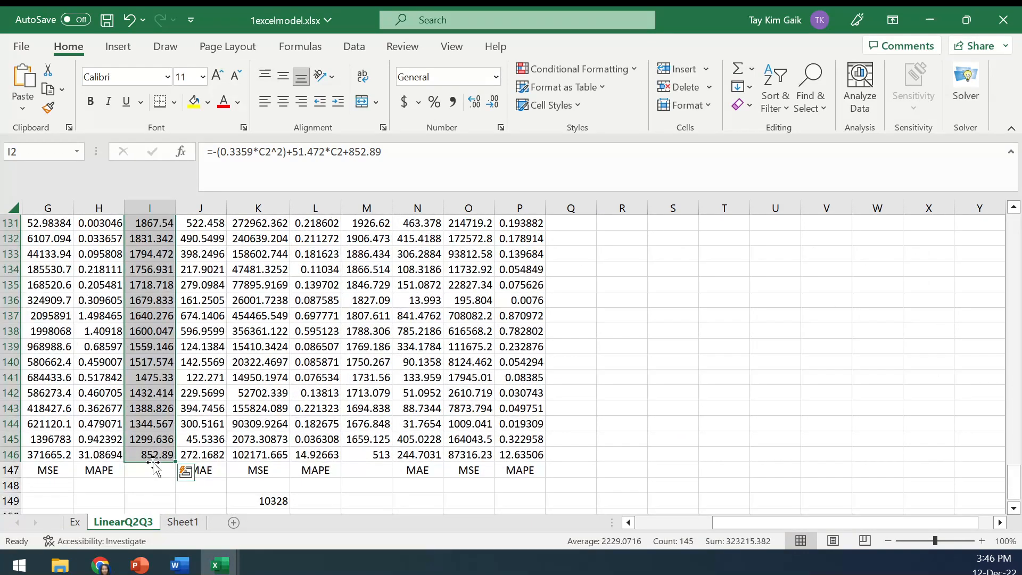
{"action": "left_click", "coordinate": [322, 457]}
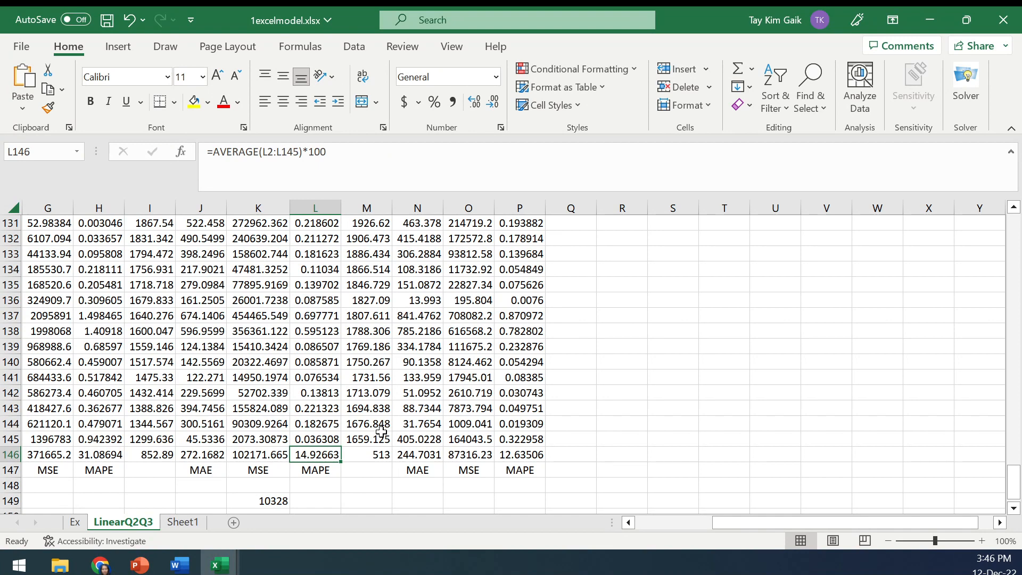
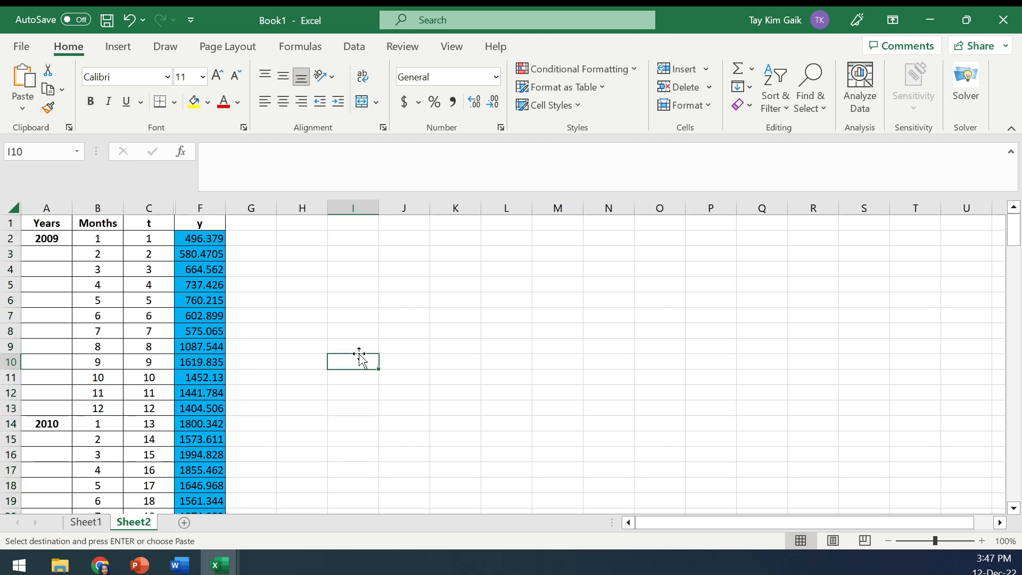
- In Sheet2 of Book1, enter =FORECAST(C14,F2:F13,C2:C13) in G14 to forecast January 2010 from the previous twelve months
{"action": "left_click", "coordinate": [242, 426]}
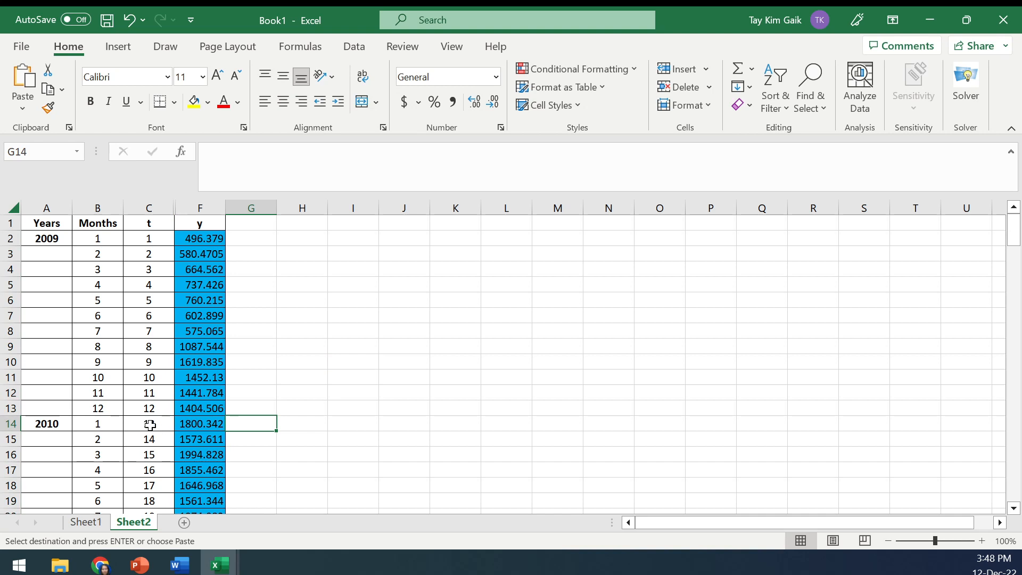
{"action": "type", "text": "="}
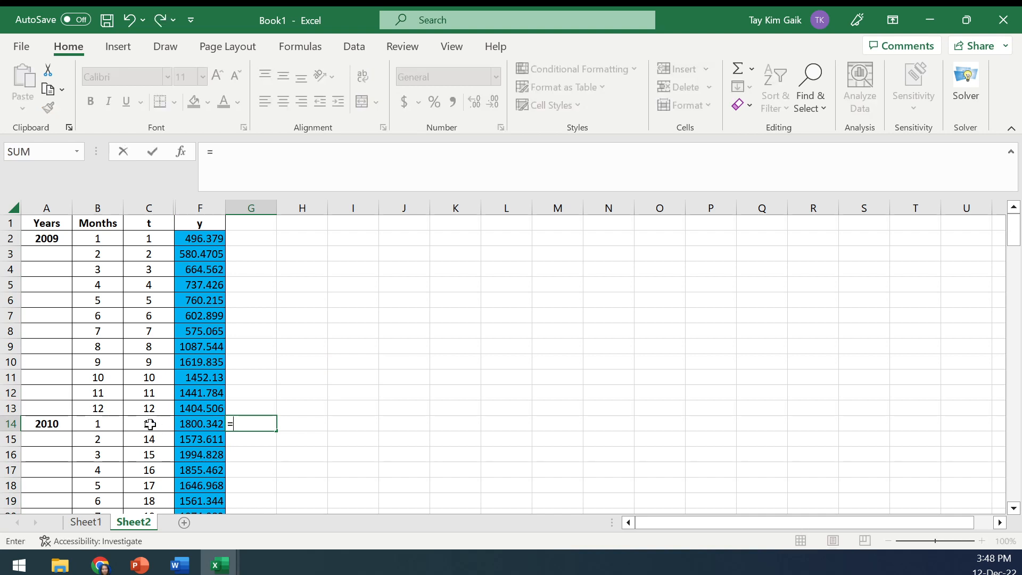
{"action": "type", "text": "foreca"}
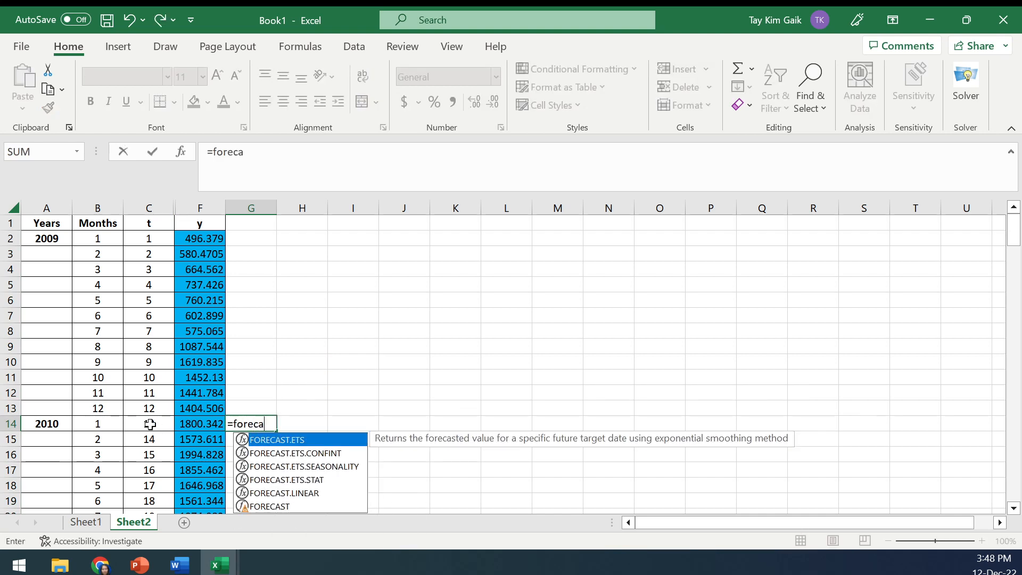
{"action": "type", "text": "st("}
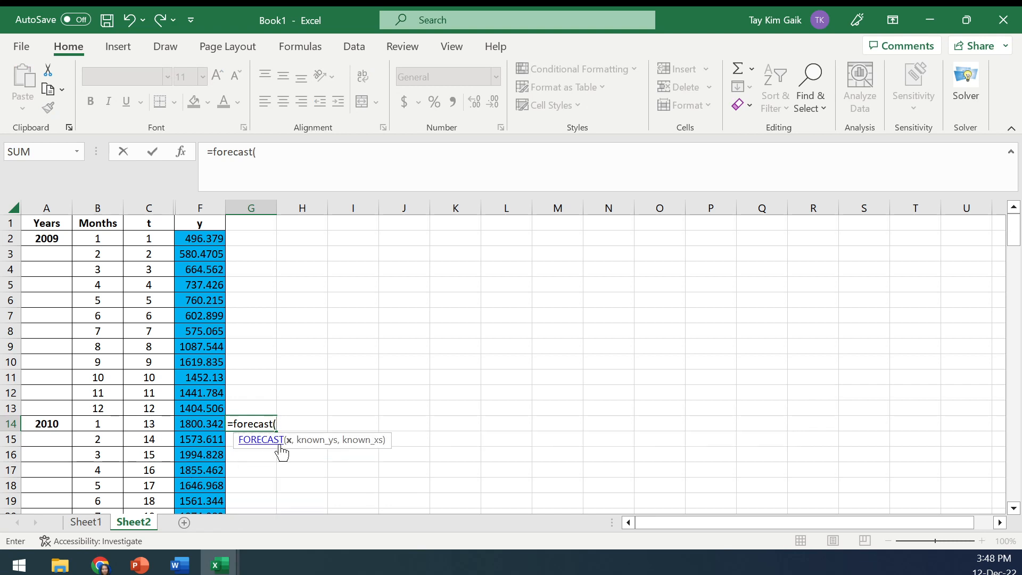
{"action": "left_click", "coordinate": [149, 424]}
{"action": "type", "text": ","}
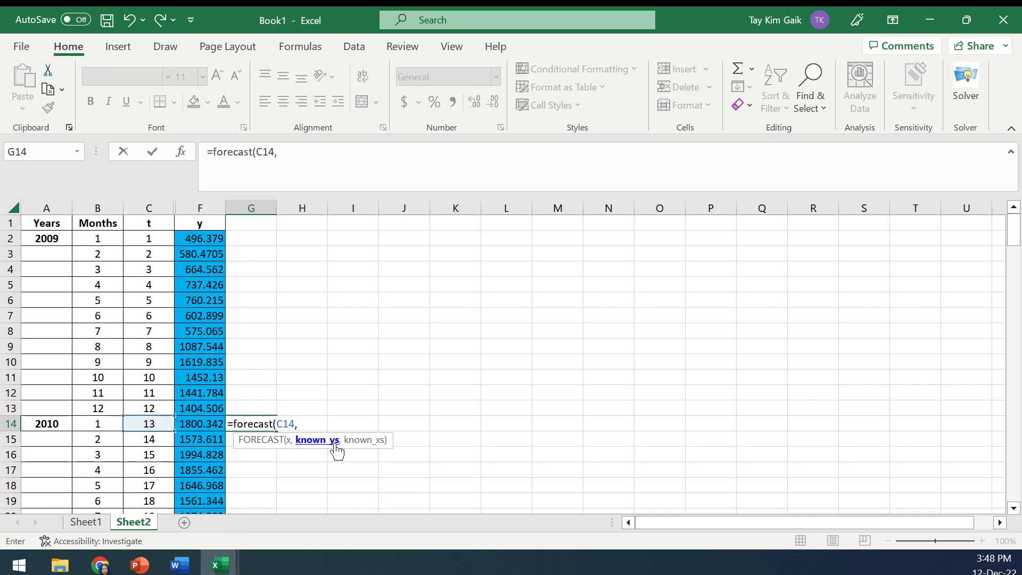
{"action": "left_click_drag", "start_coordinate": [191, 238], "coordinate": [207, 401]}
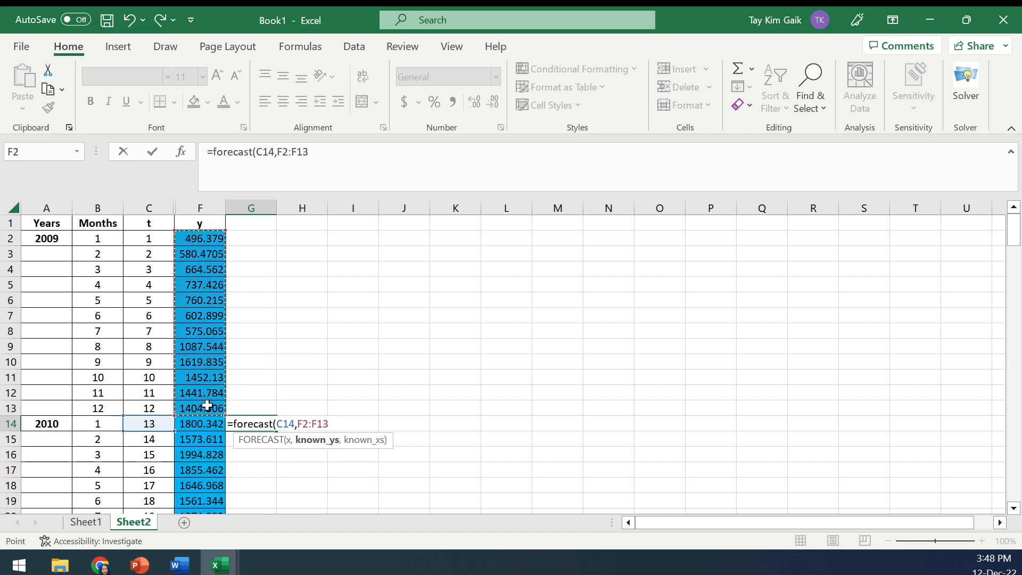
{"action": "type", "text": ","}
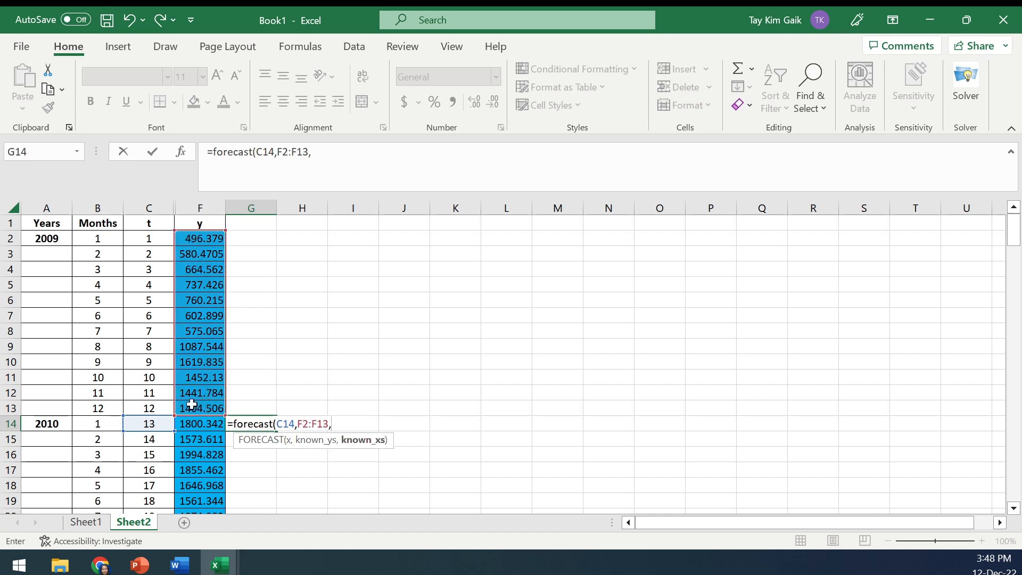
{"action": "left_click_drag", "start_coordinate": [149, 237], "coordinate": [154, 407]}
{"action": "type", "text": ")"}
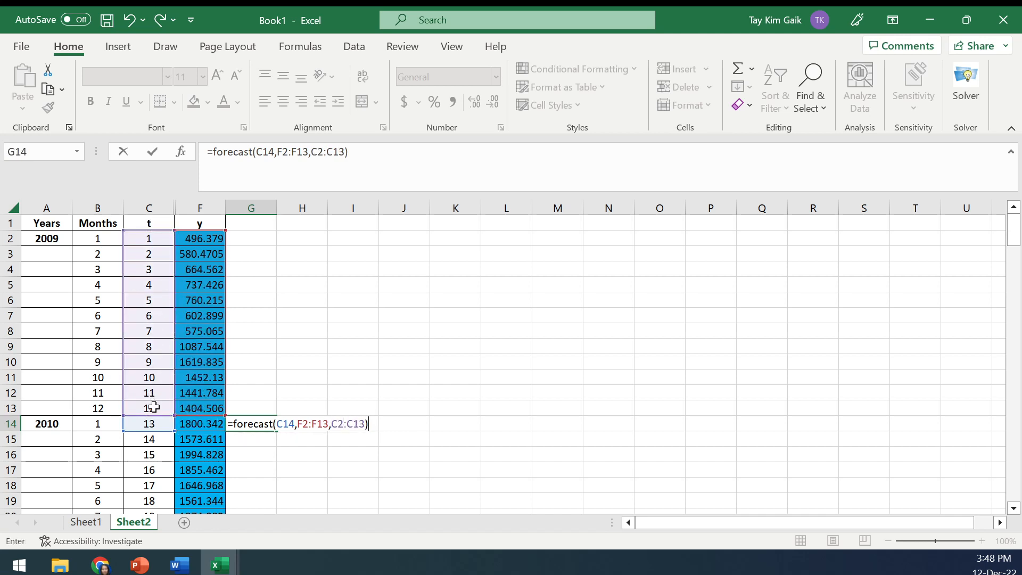
{"action": "key", "text": "Return"}
- Fill the FORECAST formula from G14 down to G146 and check the ranges referenced by the January 2021 forecast
{"action": "left_click", "coordinate": [265, 424]}
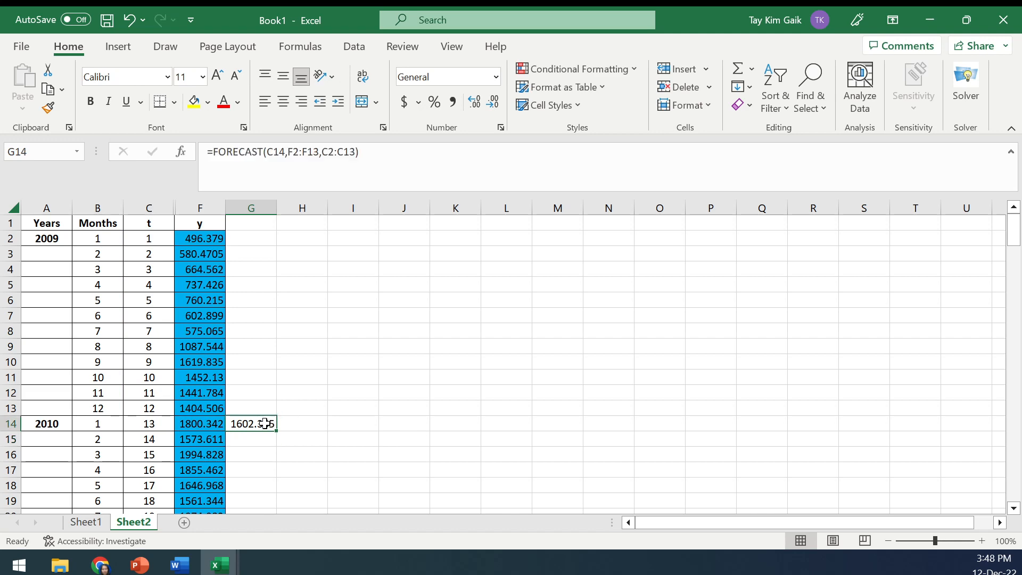
{"action": "left_click_drag", "start_coordinate": [278, 432], "coordinate": [264, 267]}
{"action": "left_click", "coordinate": [266, 238]}
{"action": "left_click", "coordinate": [258, 254]}
{"action": "left_click", "coordinate": [234, 155]}
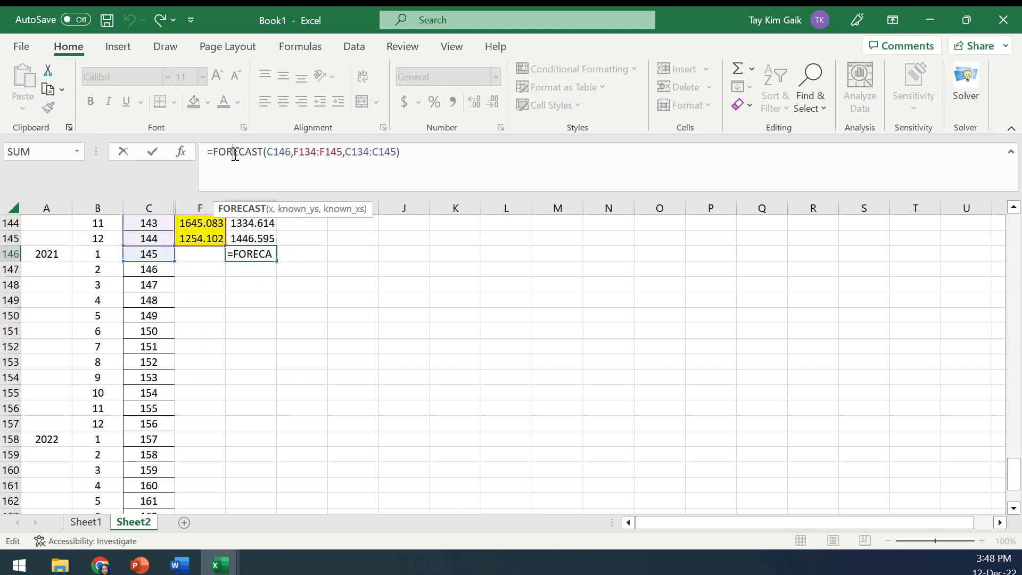
{"action": "scroll", "coordinate": [1015, 464], "scroll_direction": "up", "scroll_amount": 4}
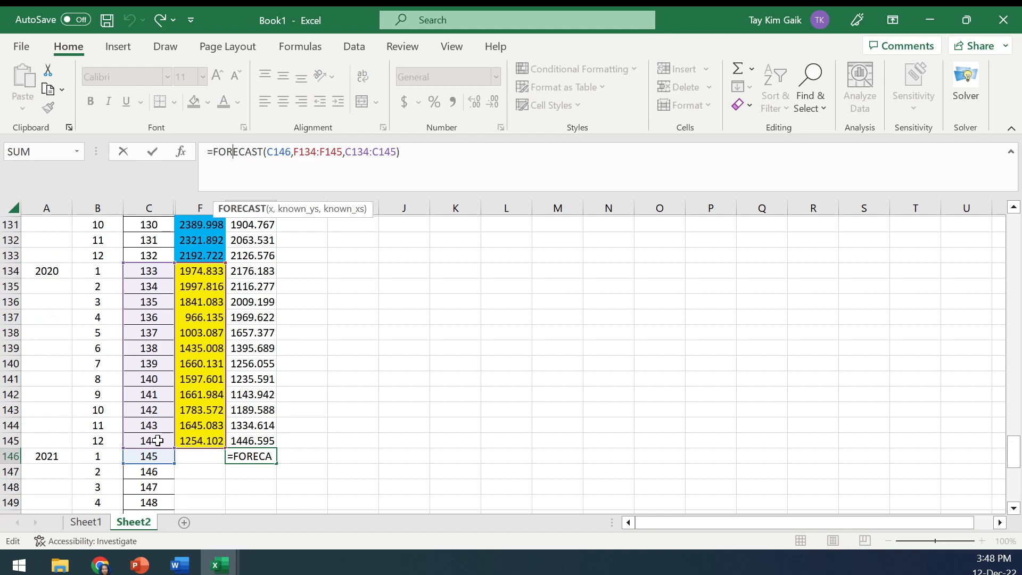
{"action": "left_click", "coordinate": [156, 148]}
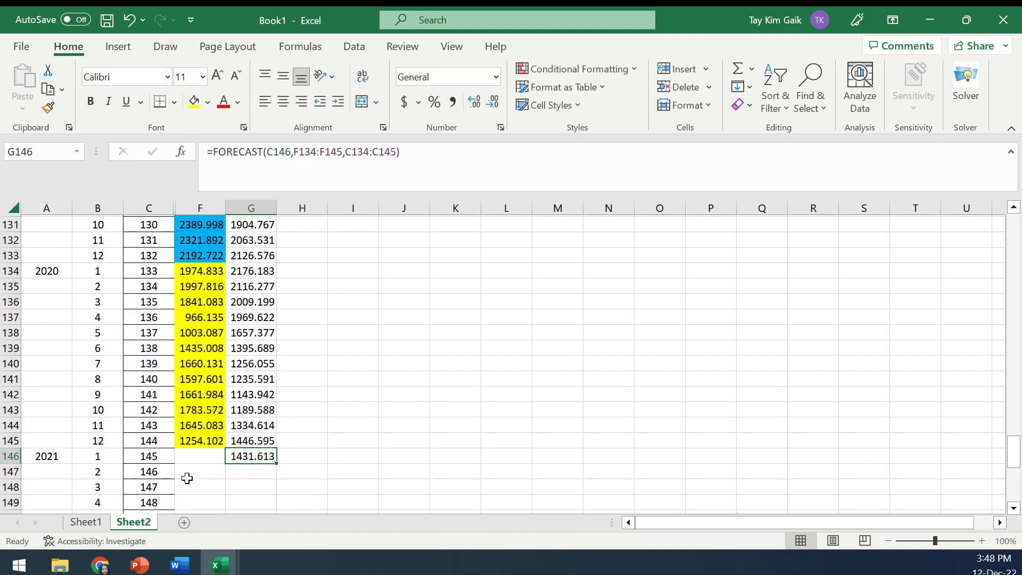
- Copy the linear model's error headings and first-row formulas from Sheet1 H1:J2 and paste them at H13 on Sheet2
{"action": "left_click", "coordinate": [96, 524]}
{"action": "left_click_drag", "start_coordinate": [1013, 484], "coordinate": [1013, 229]}
{"action": "left_click_drag", "start_coordinate": [287, 221], "coordinate": [390, 236]}
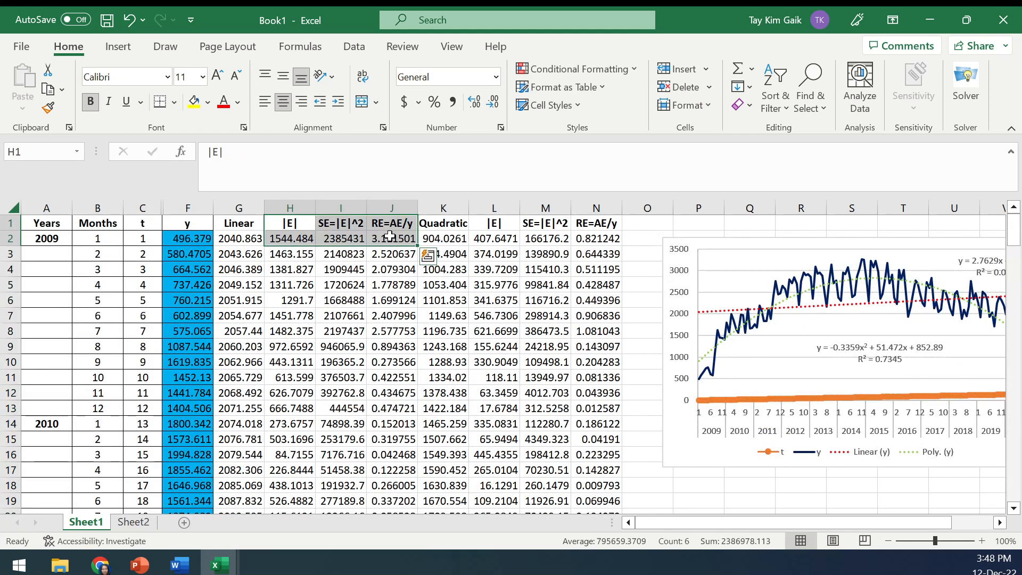
{"action": "key", "text": "ctrl+c"}
{"action": "left_click", "coordinate": [134, 522]}
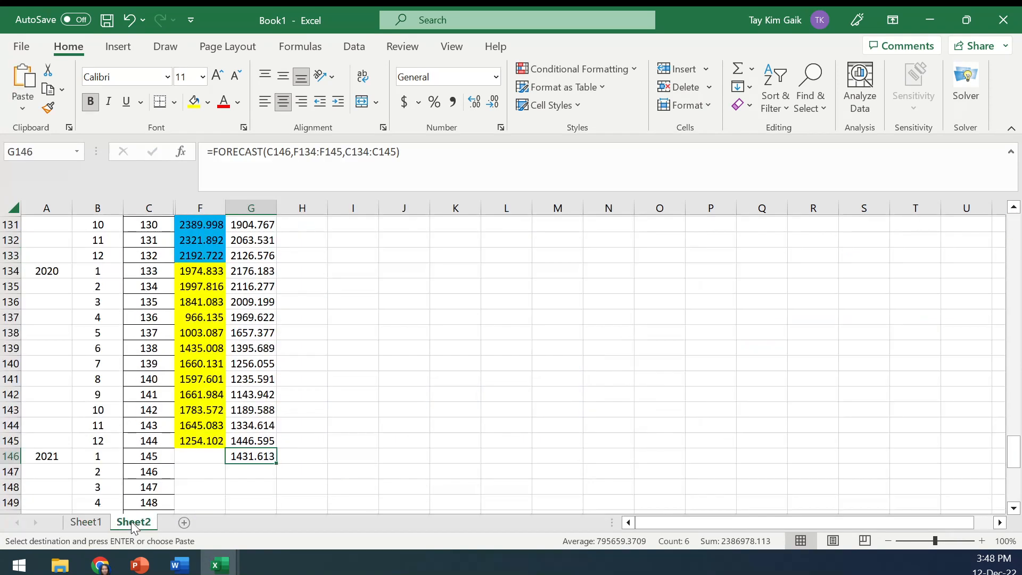
{"action": "left_click_drag", "start_coordinate": [1014, 451], "coordinate": [1019, 213]}
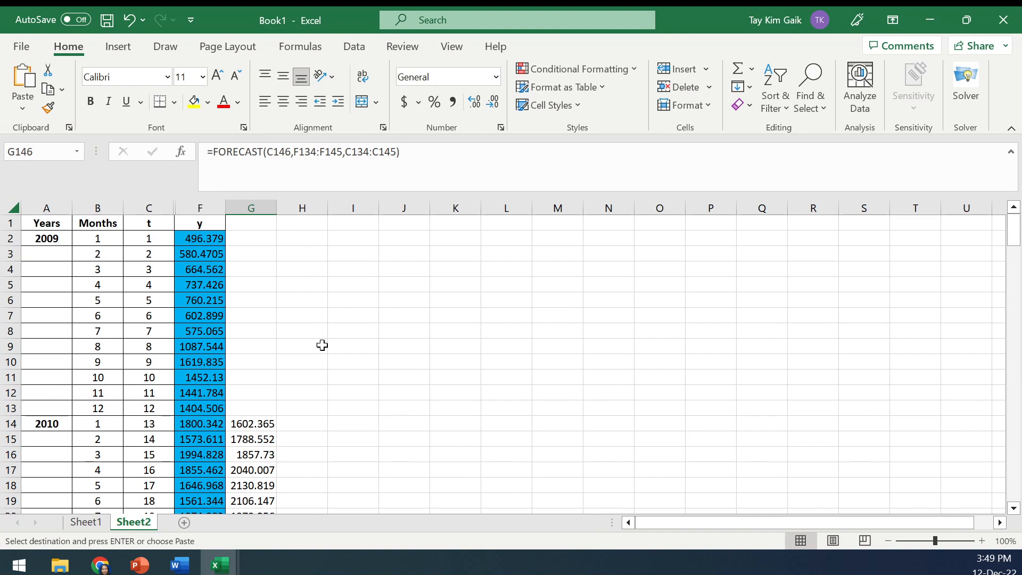
{"action": "left_click", "coordinate": [315, 406]}
{"action": "key", "text": "ctrl+v"}
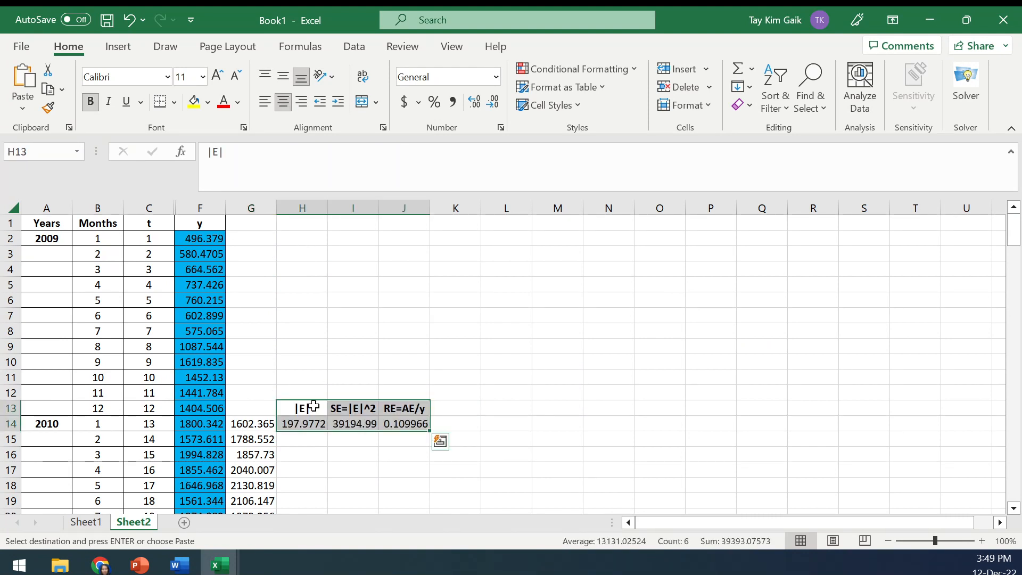
- Check the absolute-error formula in H14 on Sheet2 and fill the error formulas in H14:J14 down to row 146
{"action": "key", "text": "Down"}
{"action": "left_click", "coordinate": [250, 153]}
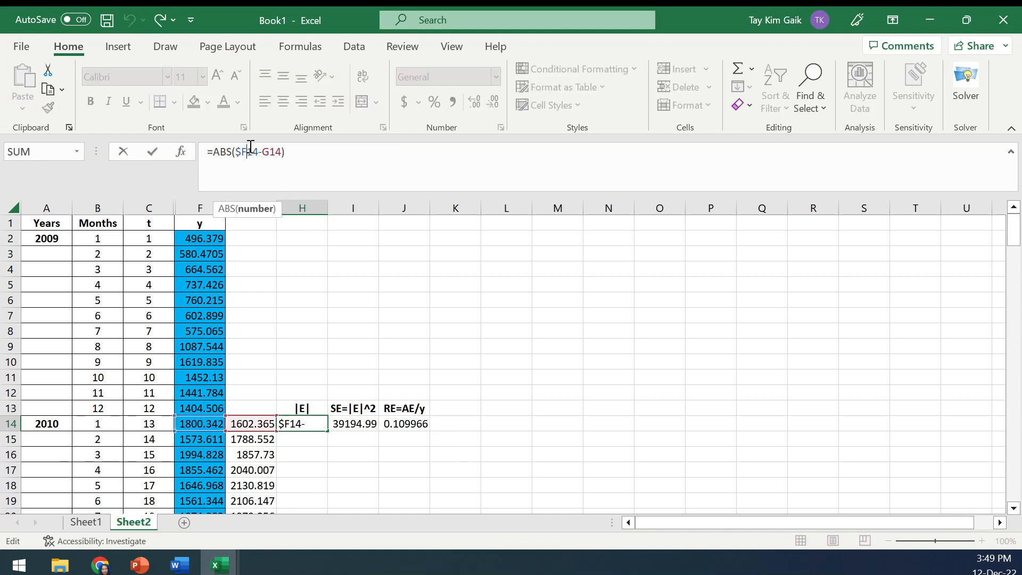
{"action": "left_click", "coordinate": [152, 151]}
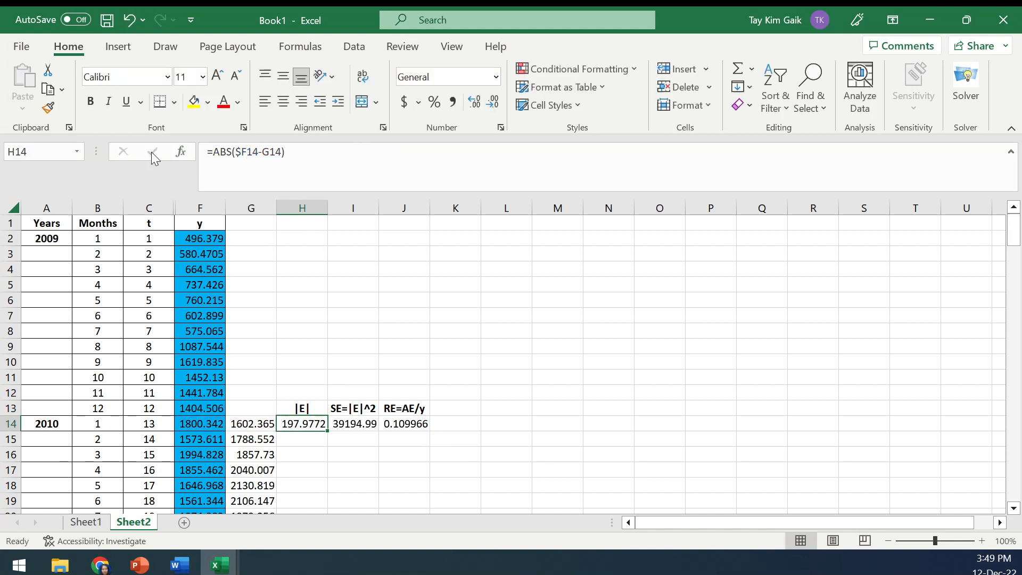
{"action": "left_click_drag", "start_coordinate": [293, 424], "coordinate": [427, 231]}
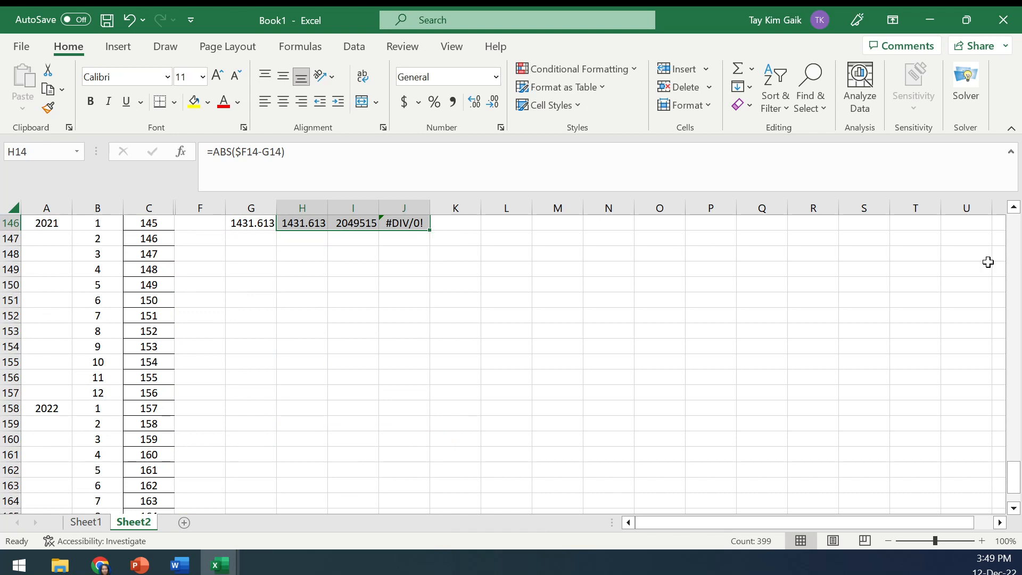
- Clear the error values in H146:J146 for January 2021, which has no actual consumption
{"action": "left_click_drag", "start_coordinate": [1014, 477], "coordinate": [1014, 470]}
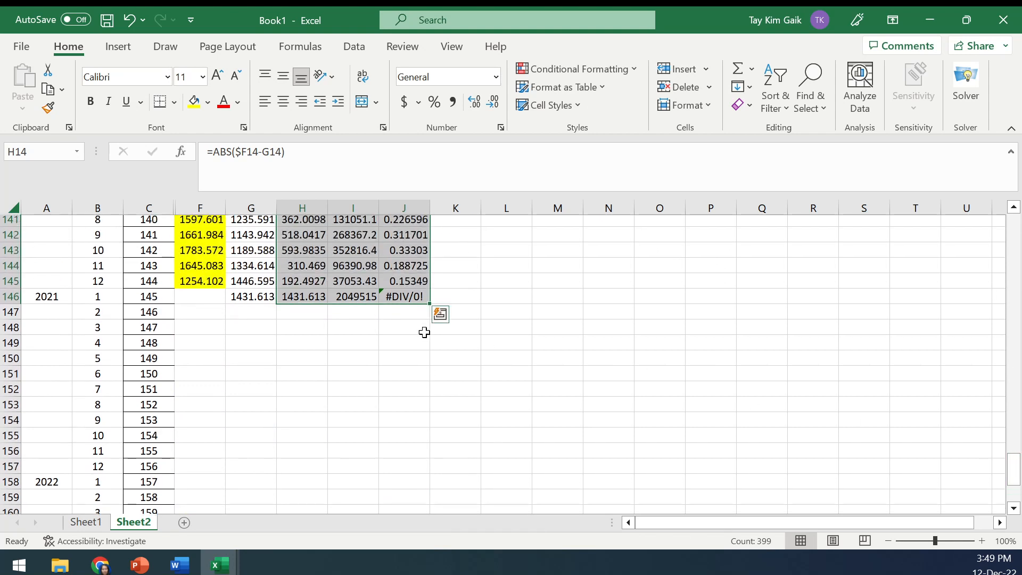
{"action": "left_click_drag", "start_coordinate": [293, 296], "coordinate": [385, 300]}
{"action": "key", "text": "Delete"}
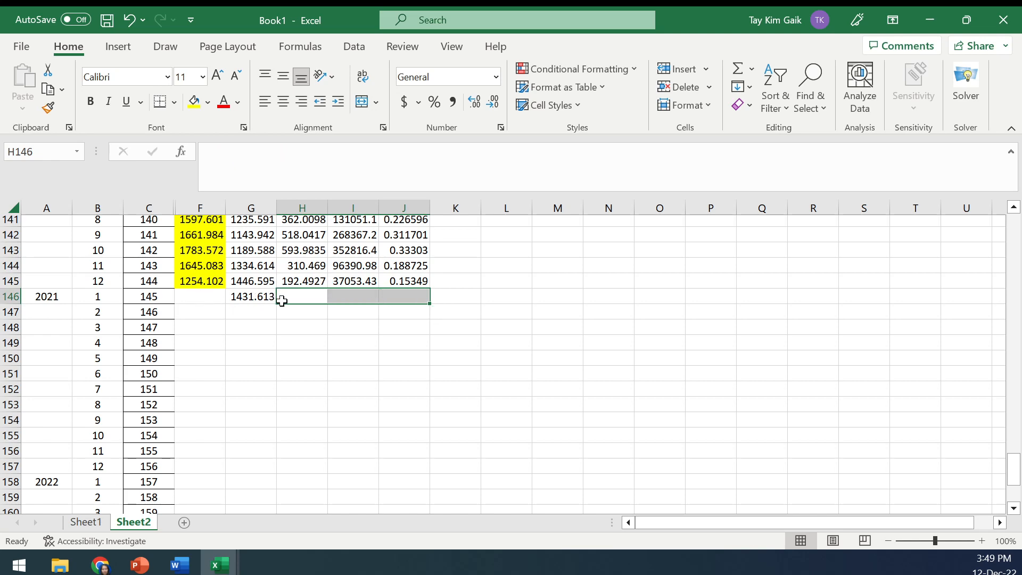
- Copy the linear model's error averages and their MAE, MSE and MAPE labels from Sheet1 H147:J148 and paste them at H147 on Sheet2
{"action": "left_click", "coordinate": [86, 524]}
{"action": "left_click_drag", "start_coordinate": [1014, 229], "coordinate": [1015, 455]}
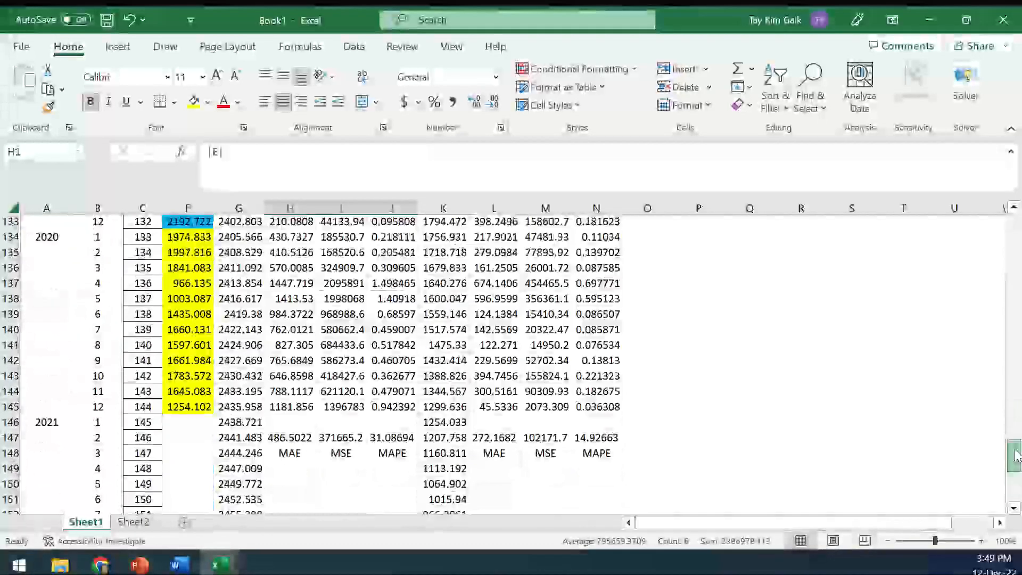
{"action": "left_click_drag", "start_coordinate": [286, 440], "coordinate": [405, 440]}
{"action": "key", "text": "ctrl+c"}
{"action": "left_click", "coordinate": [144, 526]}
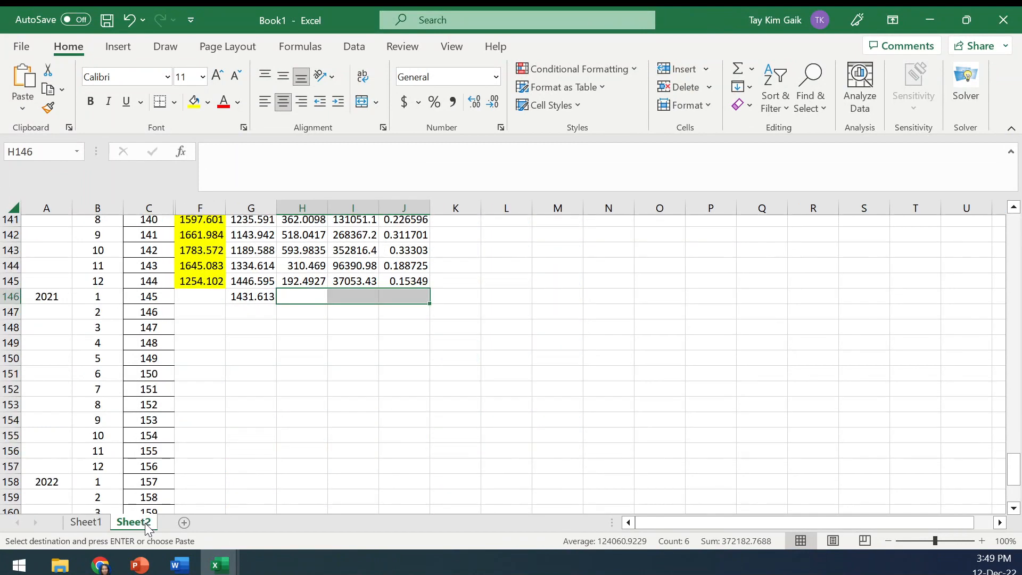
{"action": "left_click", "coordinate": [302, 318]}
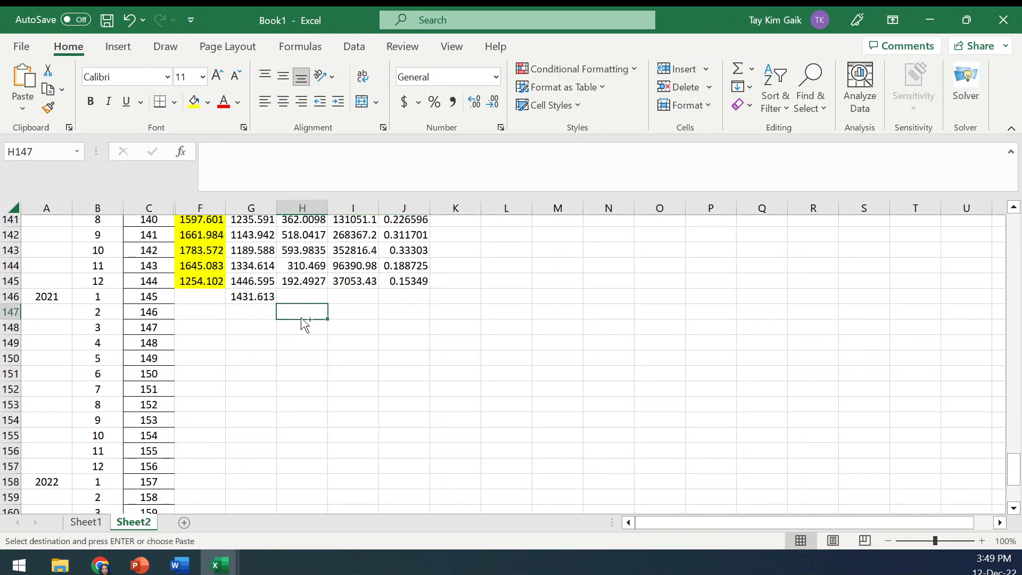
{"action": "key", "text": "ctrl+v"}
- Change the range of the MAE average in H147 to H14:H145
{"action": "left_click", "coordinate": [312, 312]}
{"action": "left_click", "coordinate": [294, 153]}
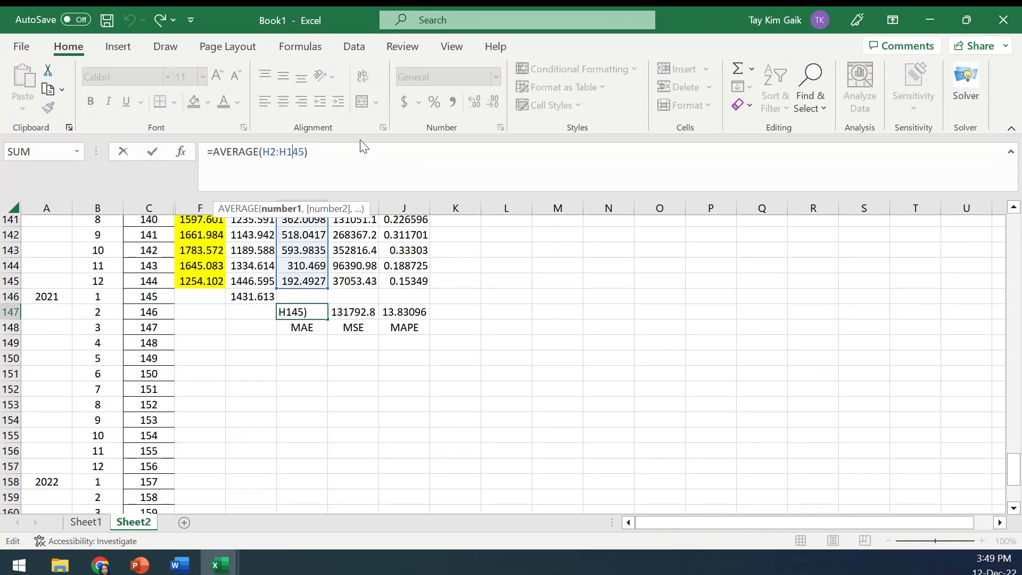
{"action": "left_click_drag", "start_coordinate": [1013, 471], "coordinate": [1018, 207]}
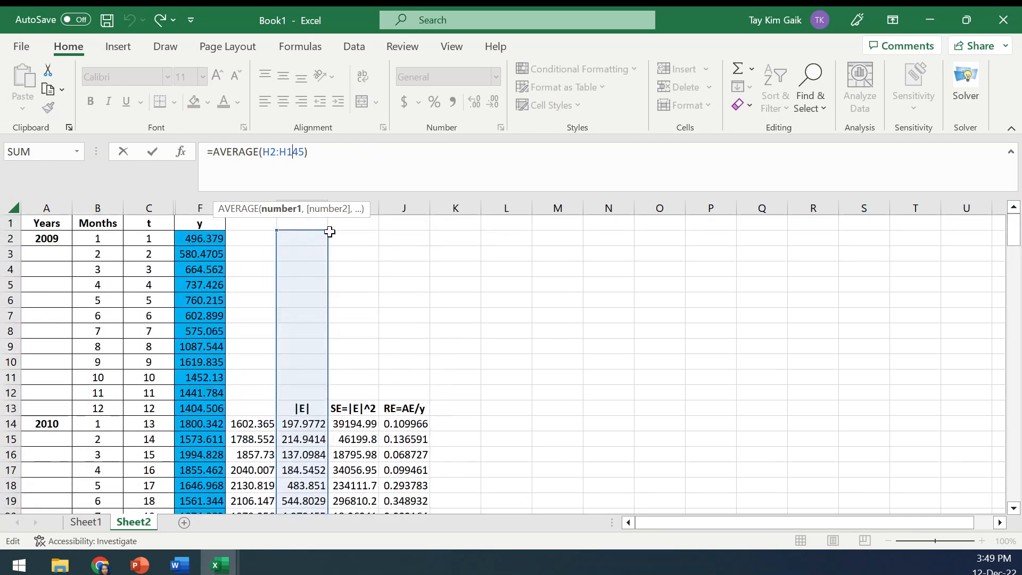
{"action": "left_click_drag", "start_coordinate": [325, 231], "coordinate": [315, 418]}
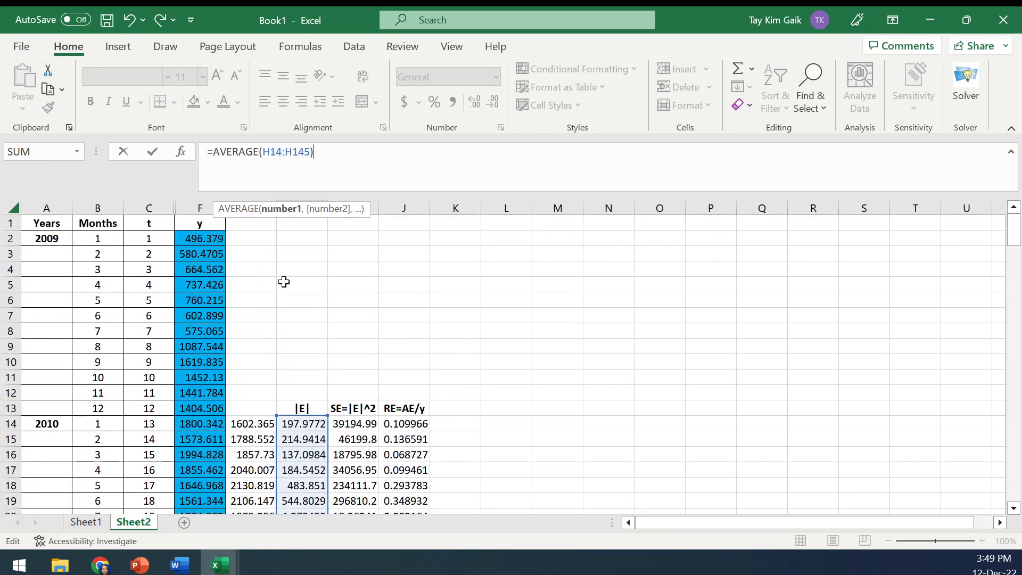
{"action": "left_click", "coordinate": [153, 153]}
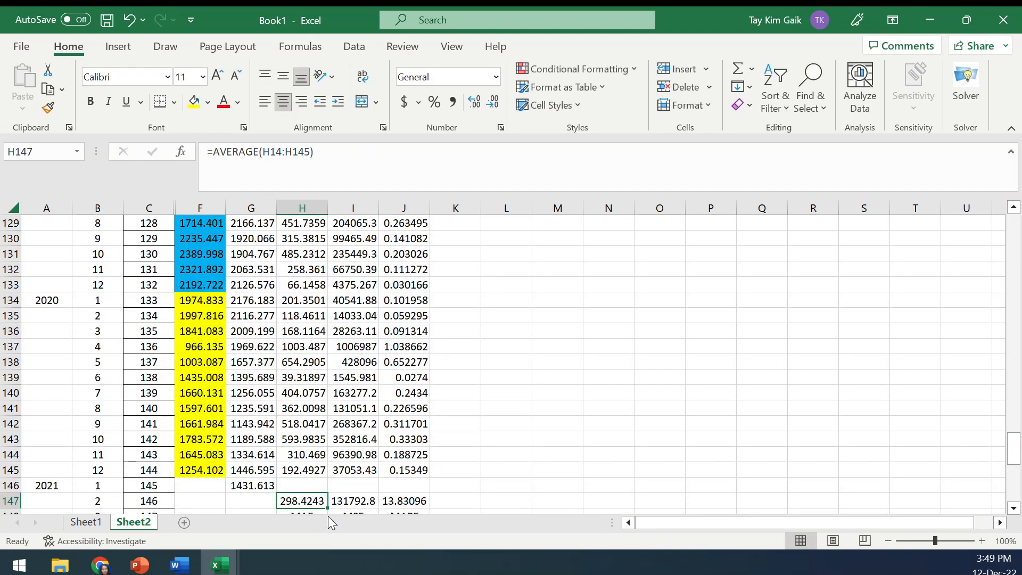
- Fill the average formula from H147 across to J147 and multiply the MAPE average in J147 by 100
{"action": "left_click_drag", "start_coordinate": [328, 510], "coordinate": [375, 508]}
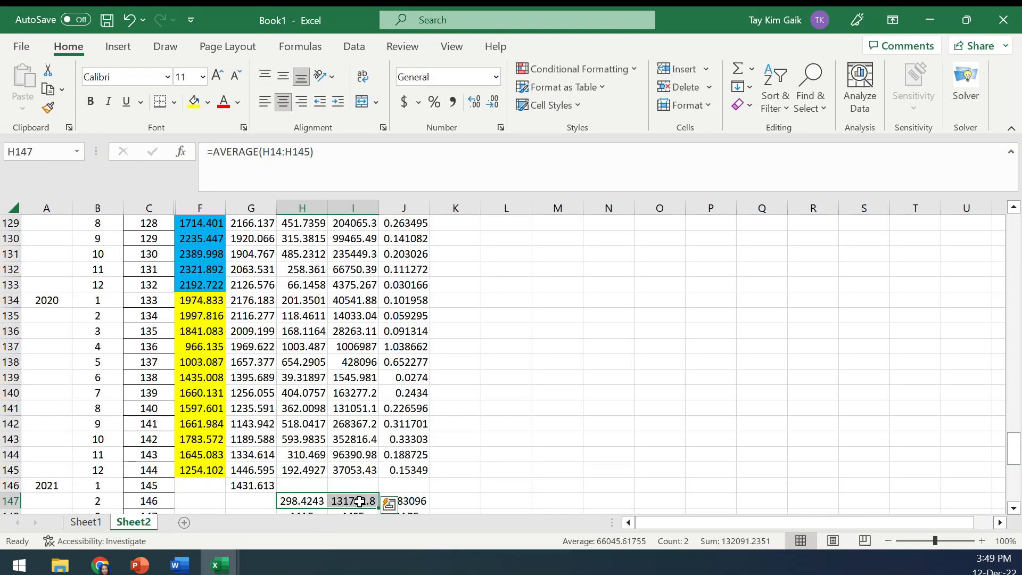
{"action": "left_click", "coordinate": [353, 500]}
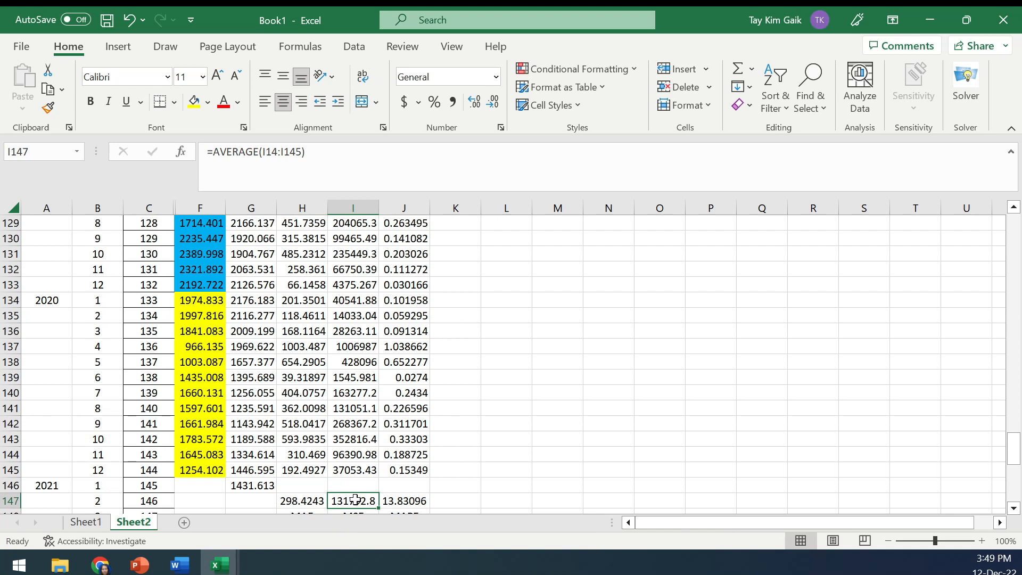
{"action": "left_click_drag", "start_coordinate": [380, 510], "coordinate": [428, 508]}
{"action": "left_click", "coordinate": [346, 154]}
{"action": "type", "text": "*"}
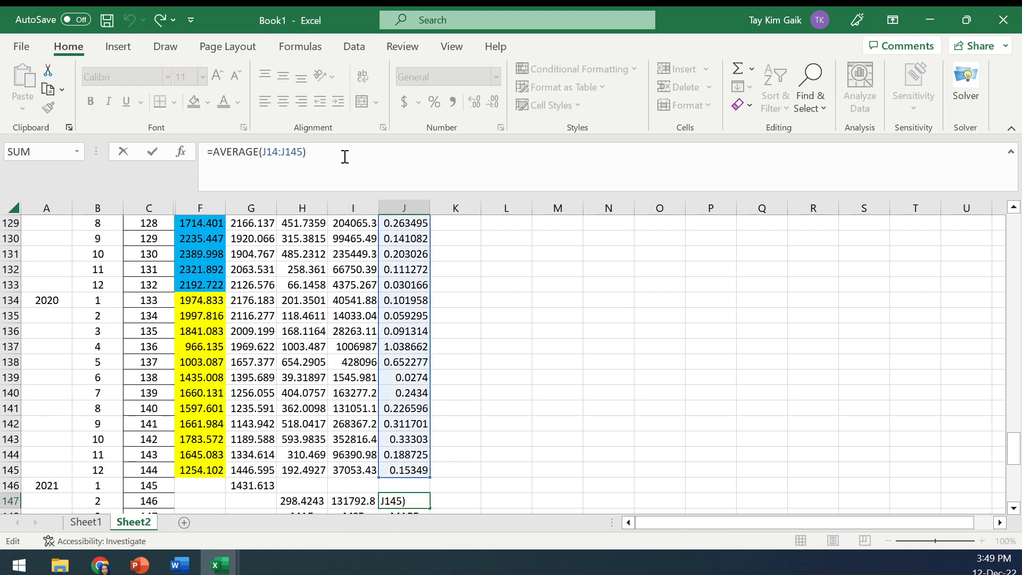
{"action": "key", "text": "Return"}
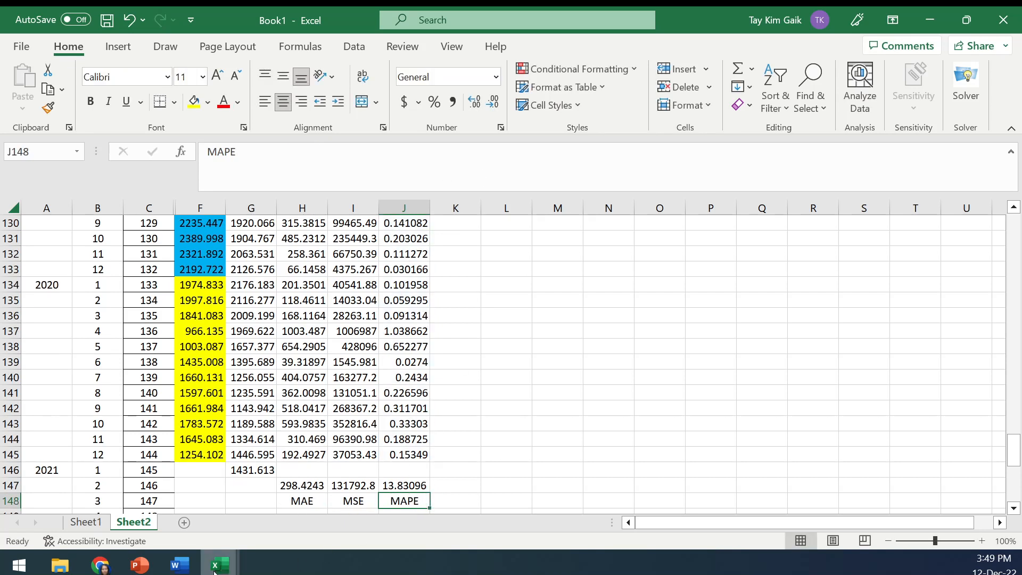
- Switch to PowerPoint and compare the Excel Forecast row in slide 16's errors table with Sheet2's MAE, MSE and MAPE in Book1
{"action": "left_click", "coordinate": [139, 565]}
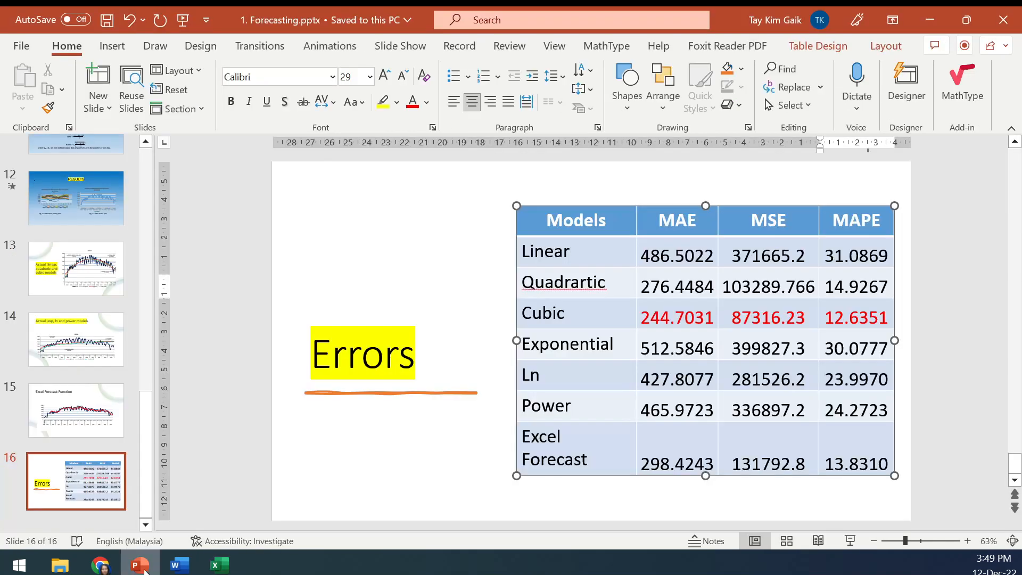
{"action": "left_click", "coordinate": [869, 469]}
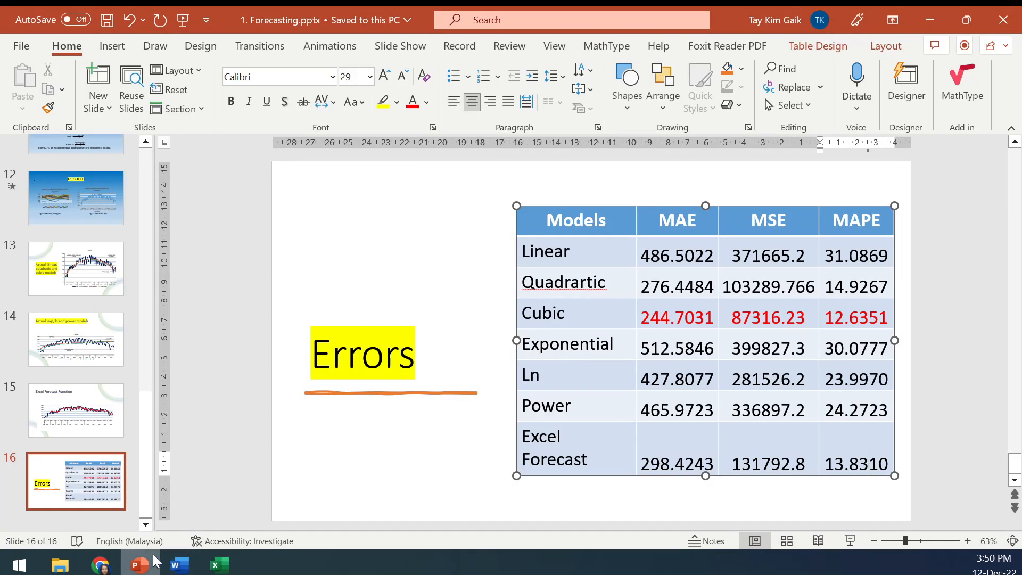
{"action": "mouse_move", "coordinate": [223, 571]}
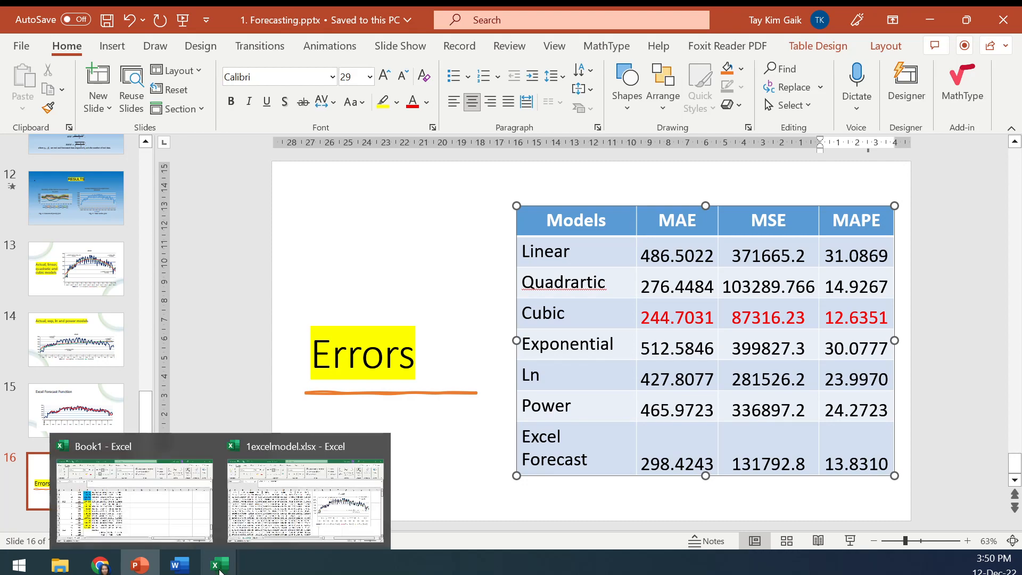
{"action": "left_click", "coordinate": [142, 566]}
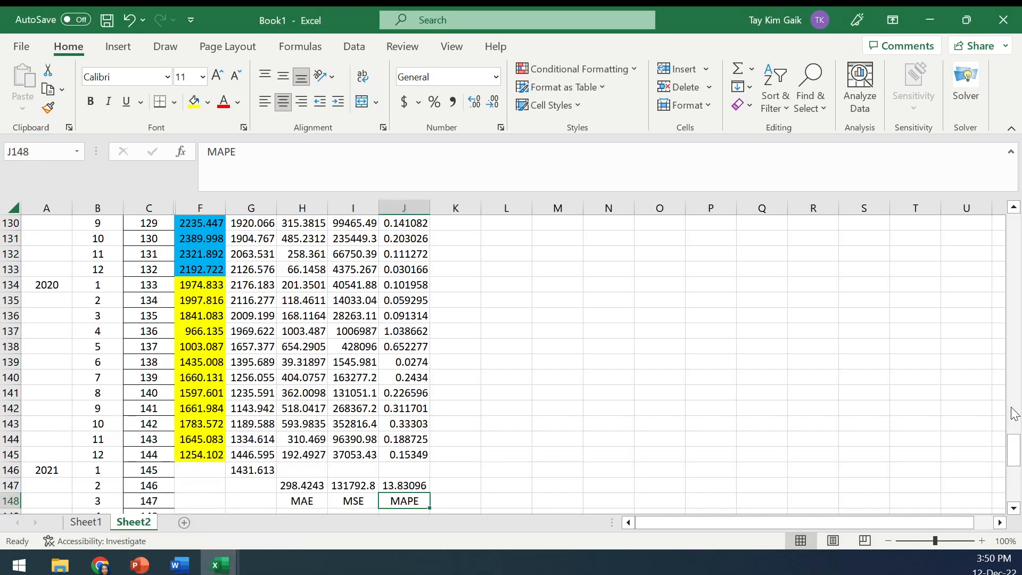
{"action": "left_click_drag", "start_coordinate": [1014, 459], "coordinate": [1015, 240]}
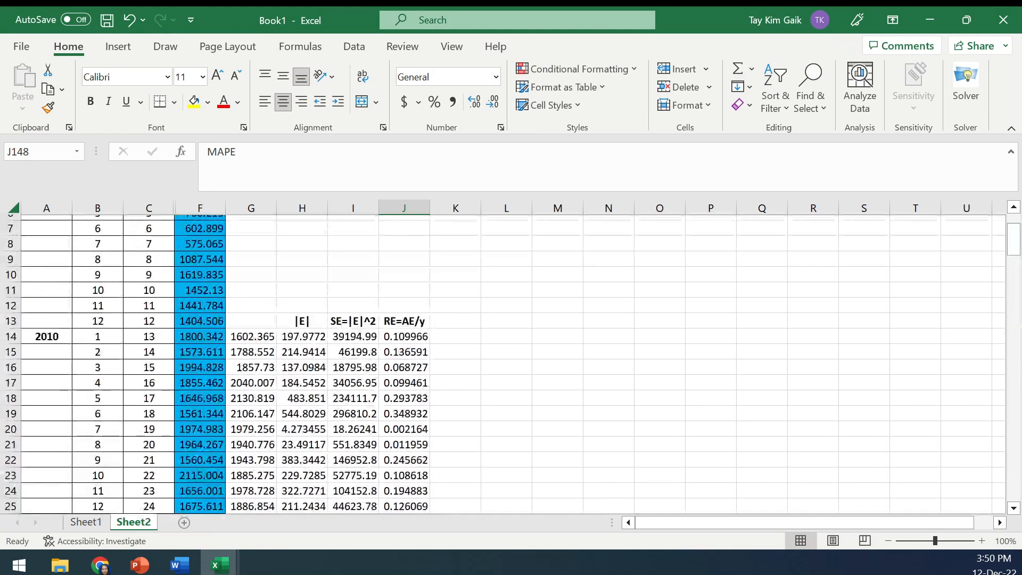
- Look at the consumption plots on slide 12 of the presentation and the LinearQ2Q3 trendline chart in 1excelmodel.xlsx, and return to Book1
{"action": "left_click", "coordinate": [139, 566]}
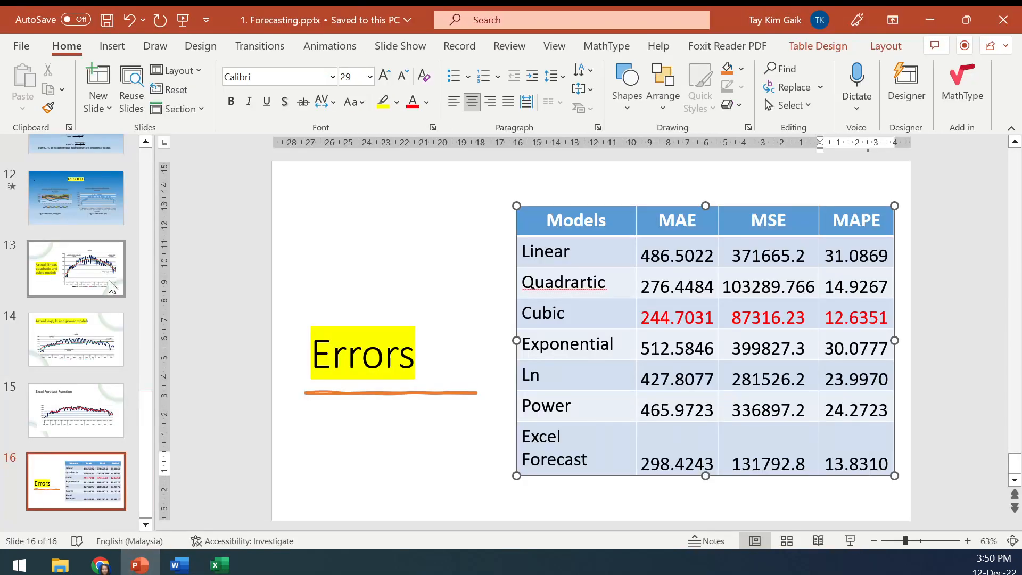
{"action": "left_click", "coordinate": [69, 213]}
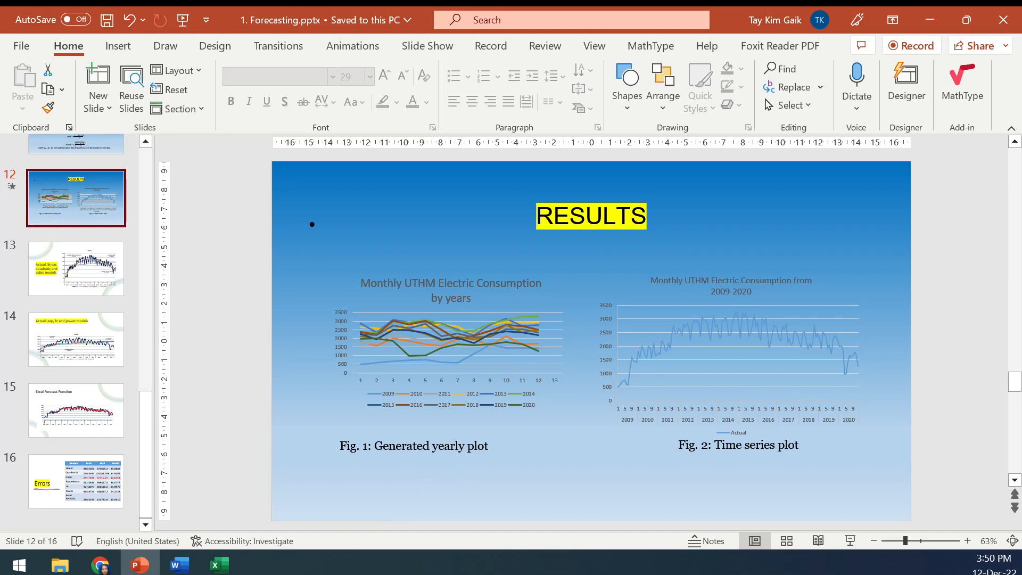
{"action": "mouse_move", "coordinate": [219, 565]}
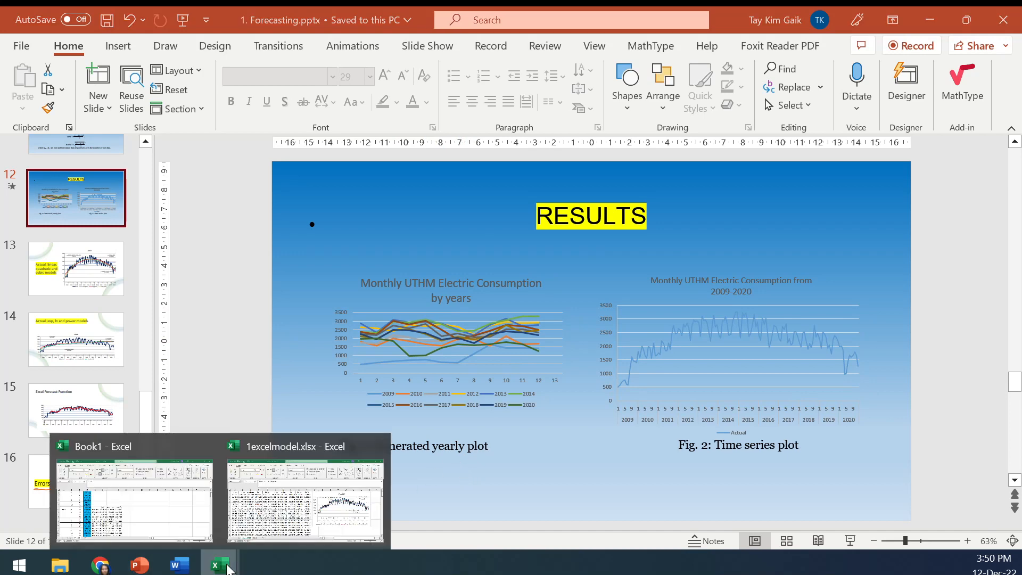
{"action": "left_click", "coordinate": [295, 503]}
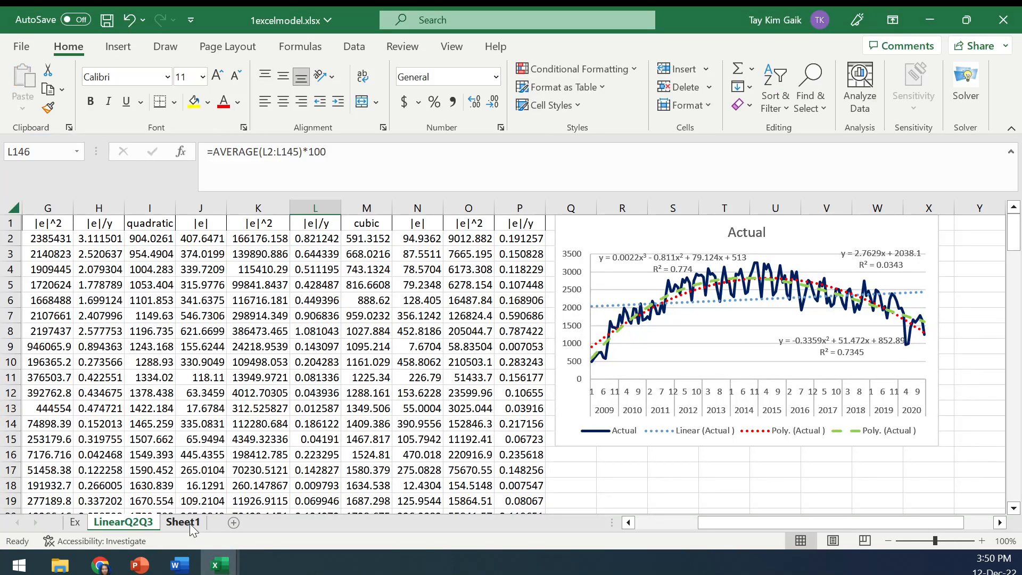
{"action": "mouse_move", "coordinate": [219, 564]}
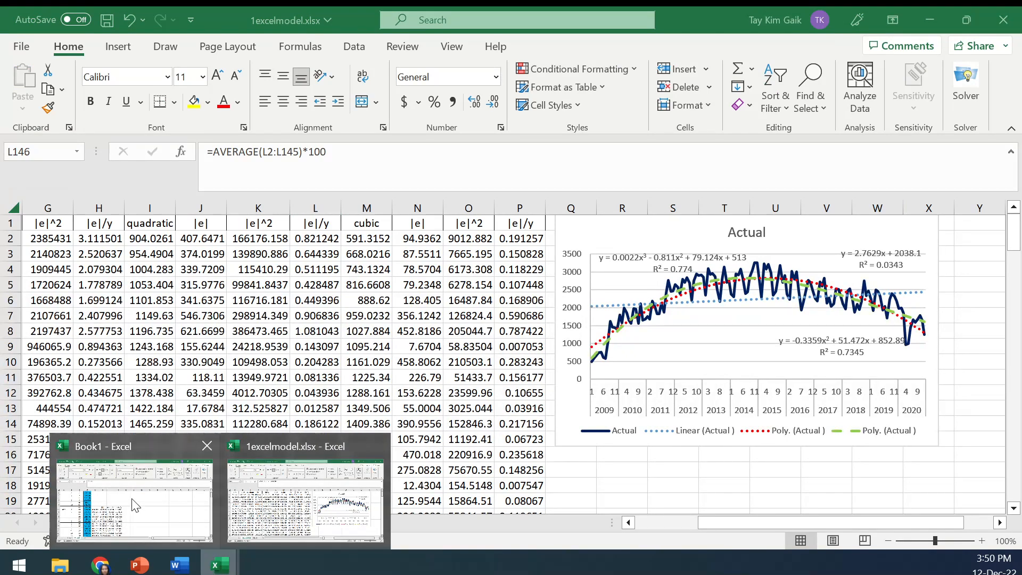
{"action": "left_click", "coordinate": [169, 524]}
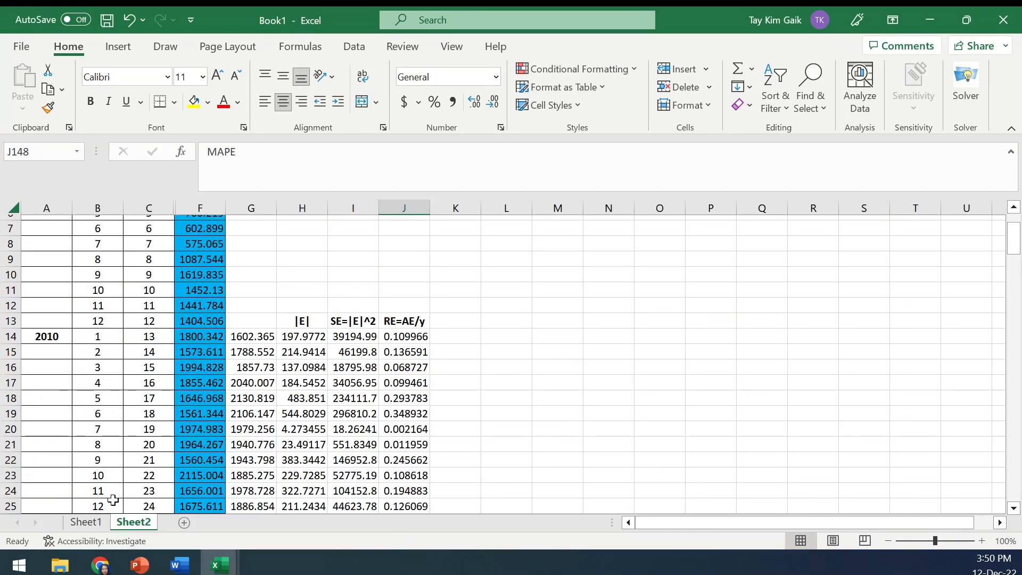
- Switch to 1excelmodel.xlsx and examine the MAE, MSE and MAPE results on Sheet1 and the Ex sheet
{"action": "left_click", "coordinate": [223, 571]}
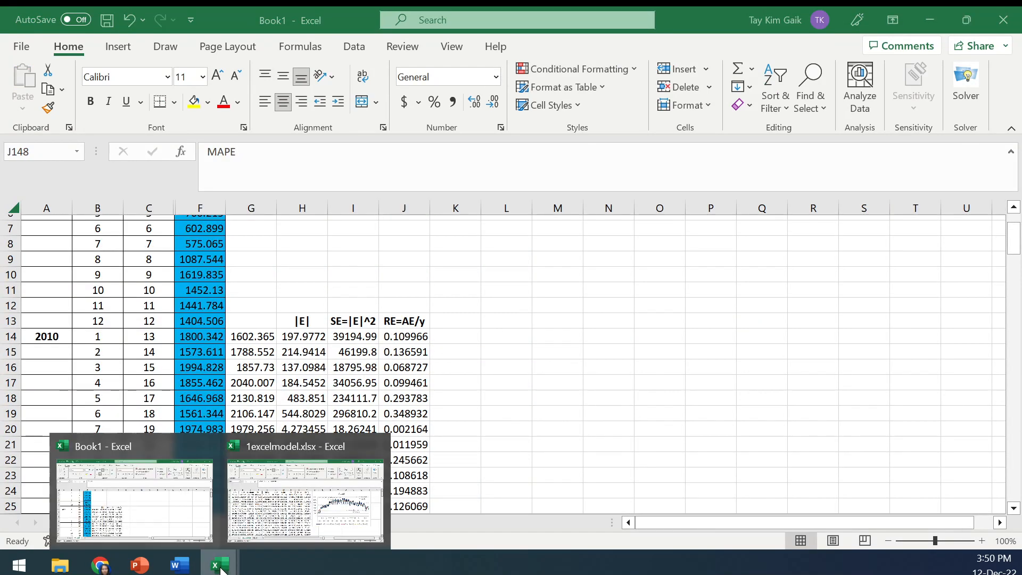
{"action": "left_click", "coordinate": [288, 514]}
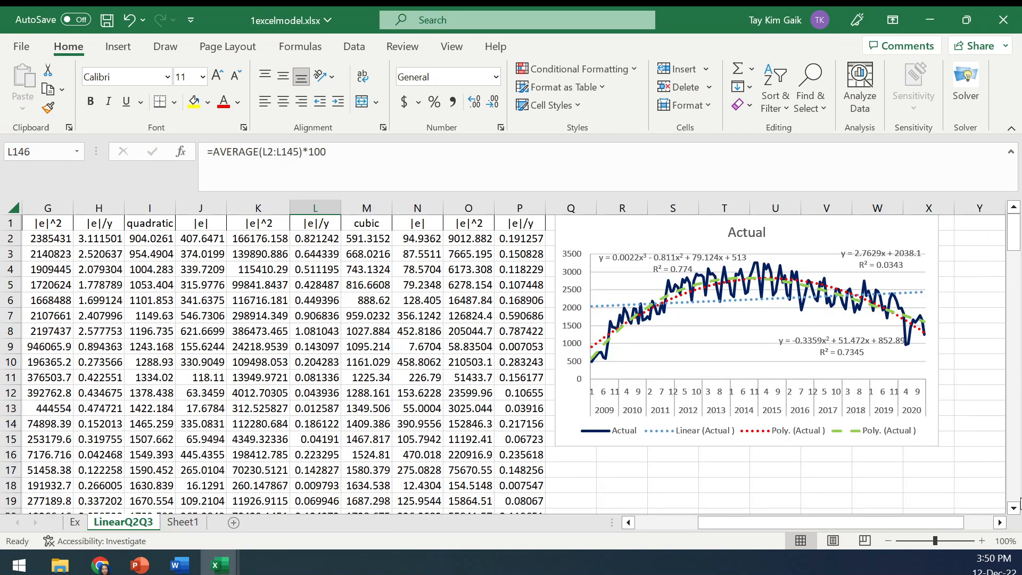
{"action": "left_click_drag", "start_coordinate": [1019, 240], "coordinate": [1018, 239]}
{"action": "left_click", "coordinate": [185, 524]}
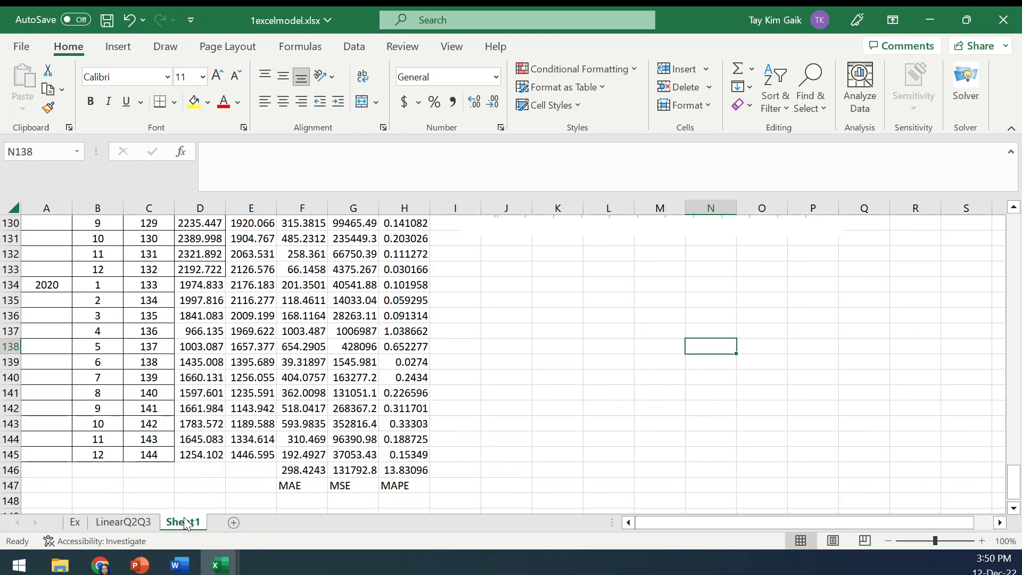
{"action": "left_click", "coordinate": [86, 526]}
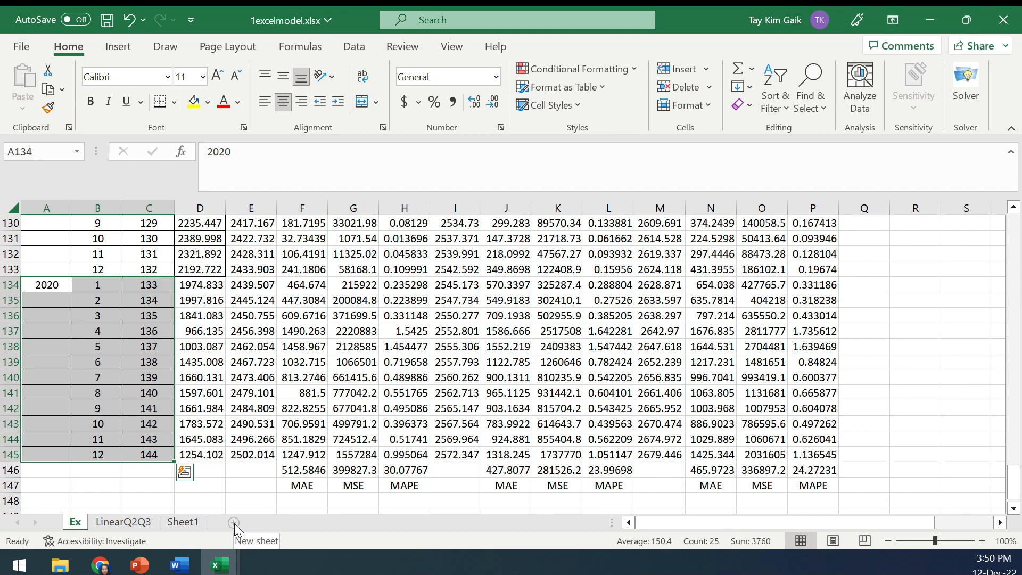
{"action": "left_click", "coordinate": [185, 523]}
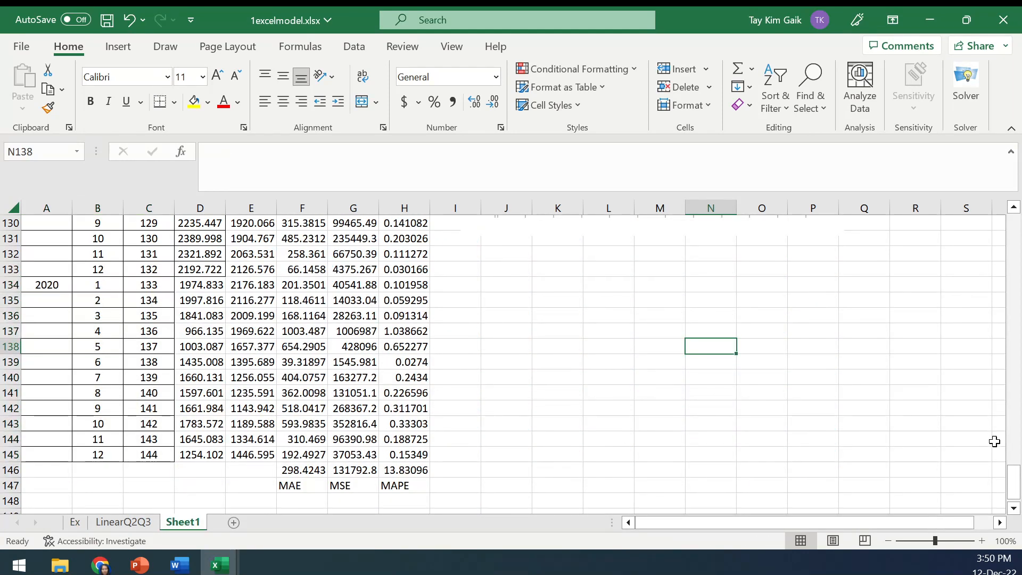
- Look over the Sheet1, LinearQ2Q3 and Ex sheets of 1excelmodel.xlsx, and switch to the Book1 workbook
{"action": "left_click_drag", "start_coordinate": [1014, 481], "coordinate": [1017, 232]}
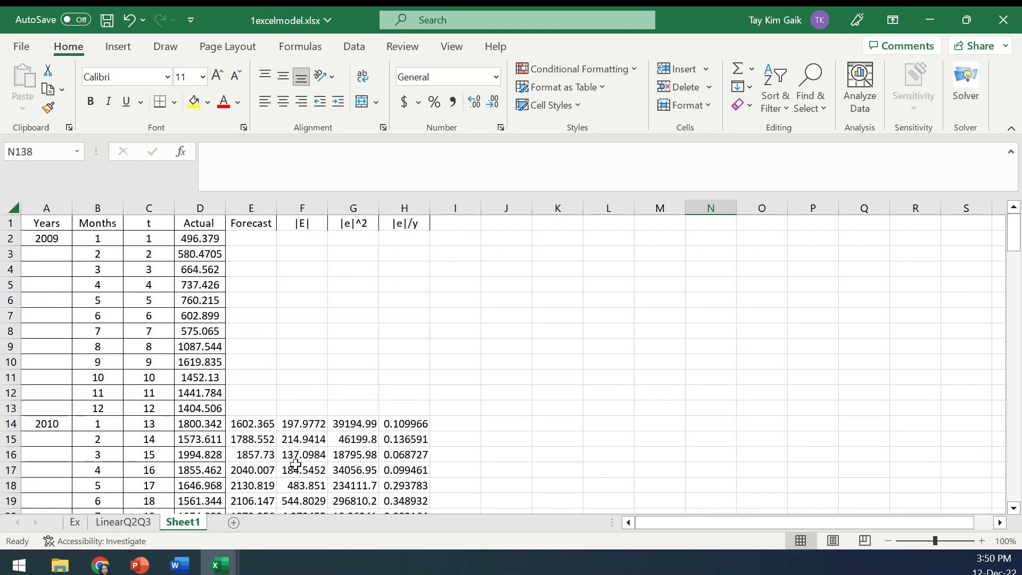
{"action": "left_click", "coordinate": [75, 522]}
{"action": "left_click", "coordinate": [120, 523]}
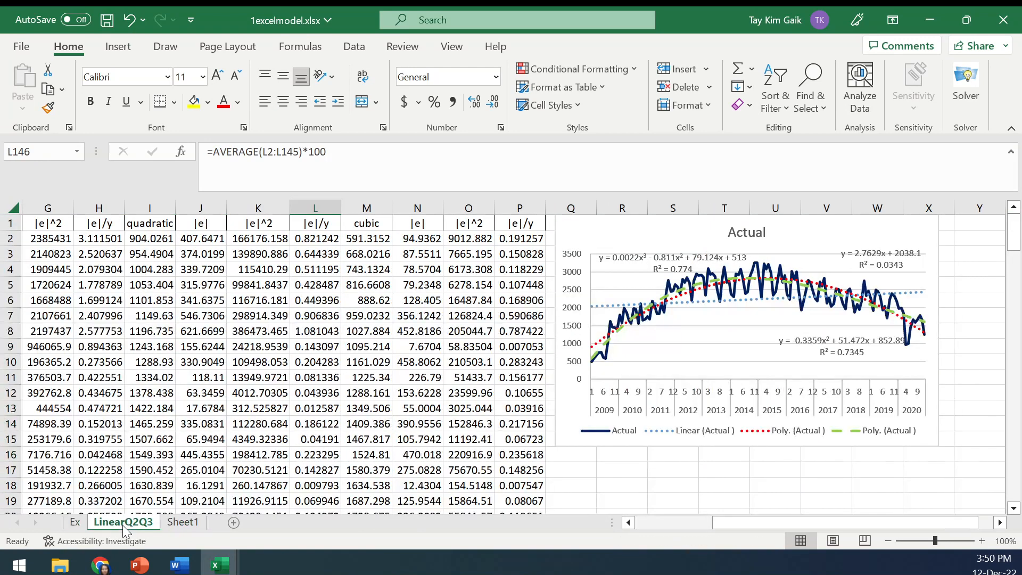
{"action": "left_click", "coordinate": [75, 524]}
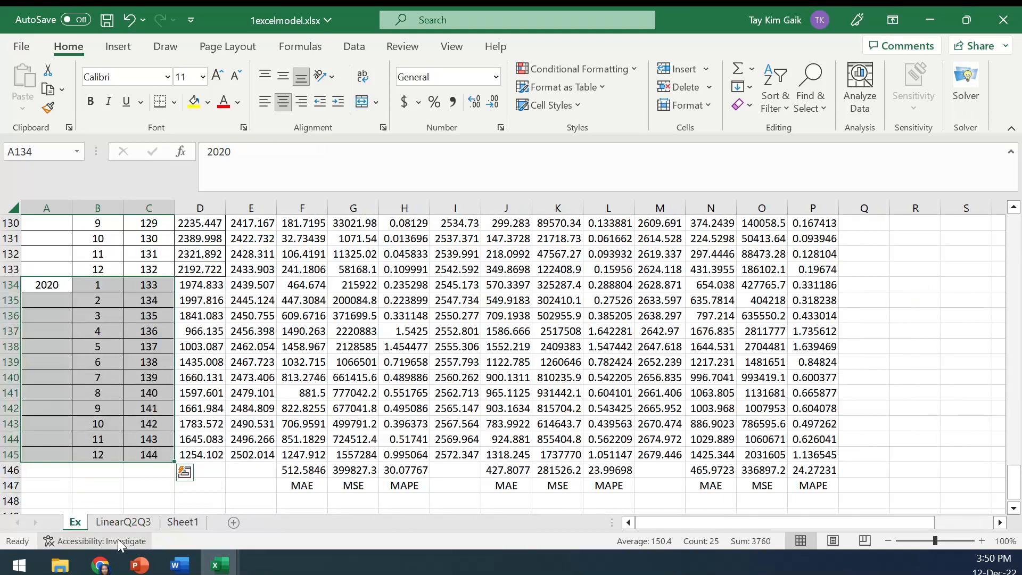
{"action": "mouse_move", "coordinate": [215, 565]}
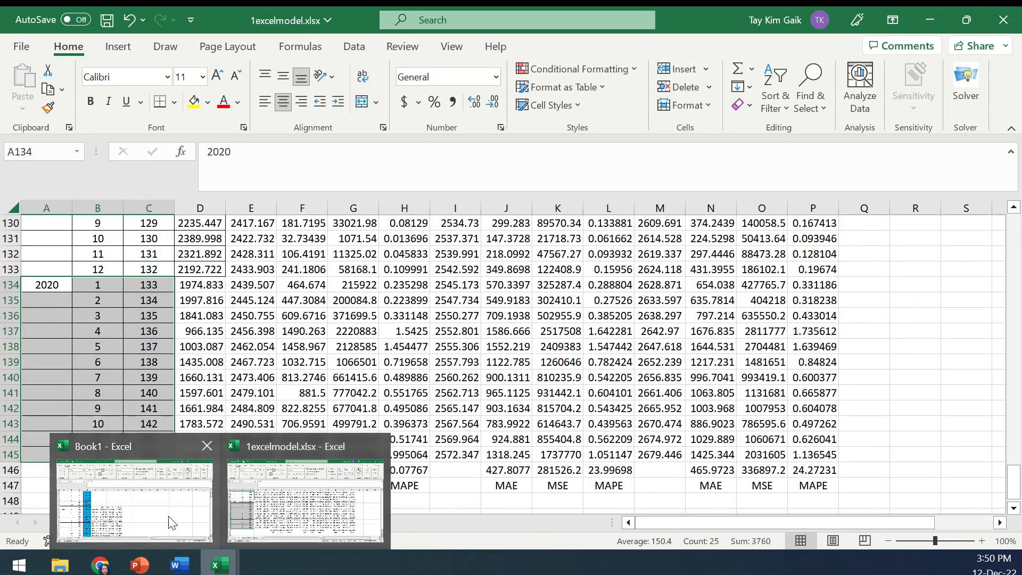
{"action": "left_click", "coordinate": [131, 492]}
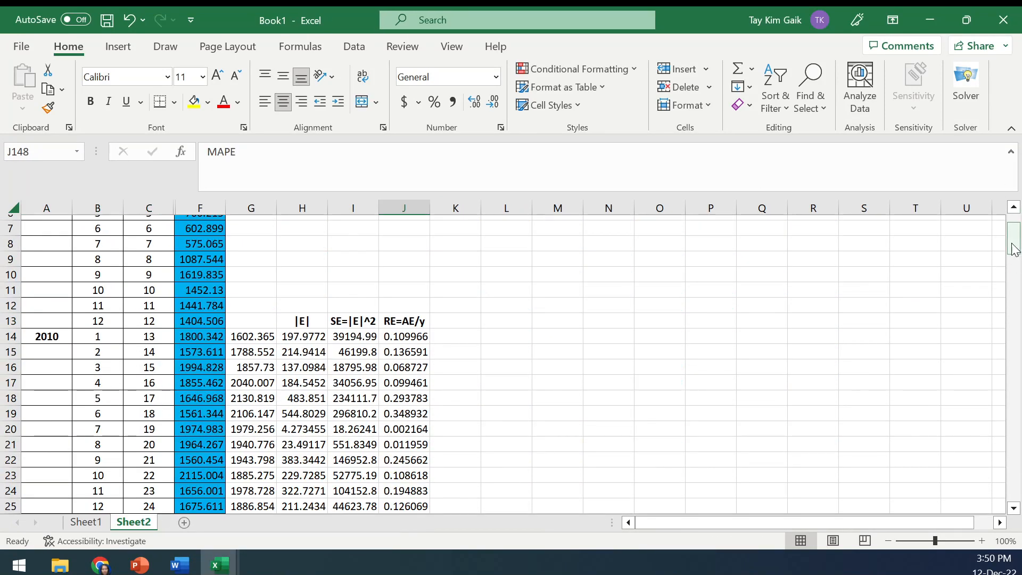
- Copy the Years, Months, t and y data from Sheet2 into a new sheet starting at A1
{"action": "scroll", "coordinate": [1010, 264], "scroll_direction": "up", "scroll_amount": 2}
{"action": "left_click_drag", "start_coordinate": [28, 225], "coordinate": [205, 420]}
{"action": "key", "text": "ctrl+c"}
{"action": "left_click", "coordinate": [184, 522]}
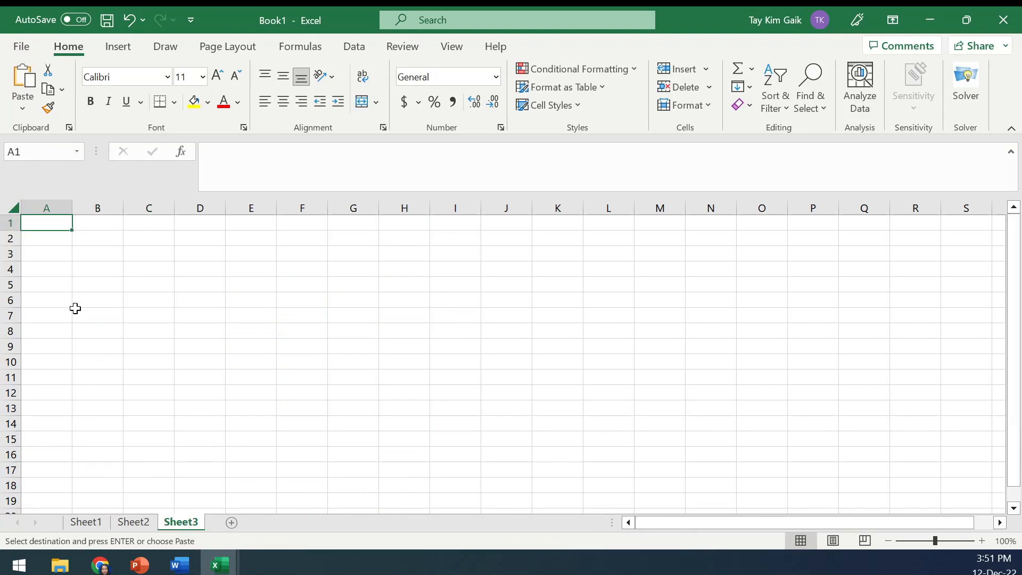
{"action": "key", "text": "ctrl+v"}
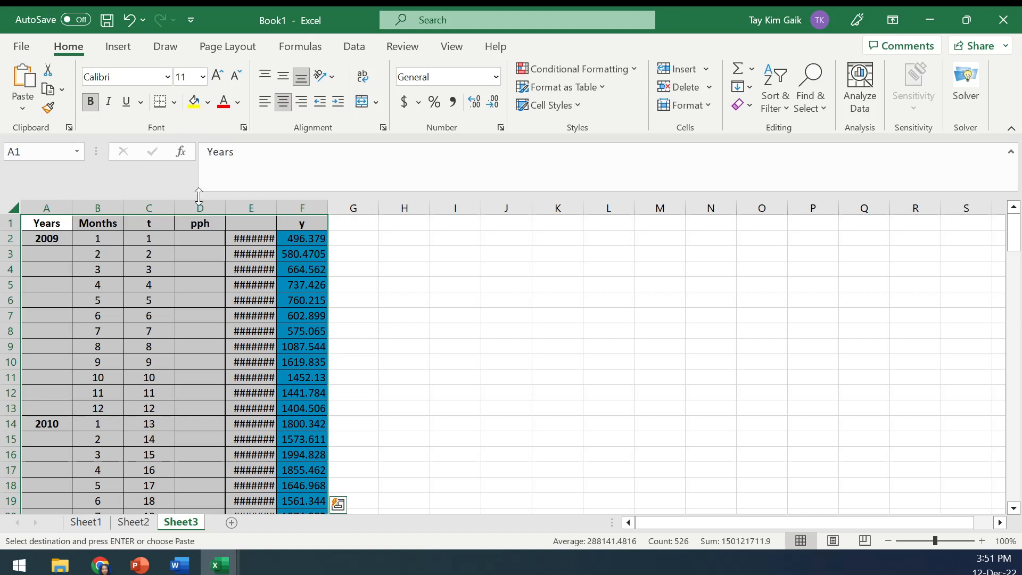
- Hide columns D and E in Sheet3
{"action": "left_click_drag", "start_coordinate": [197, 200], "coordinate": [256, 207]}
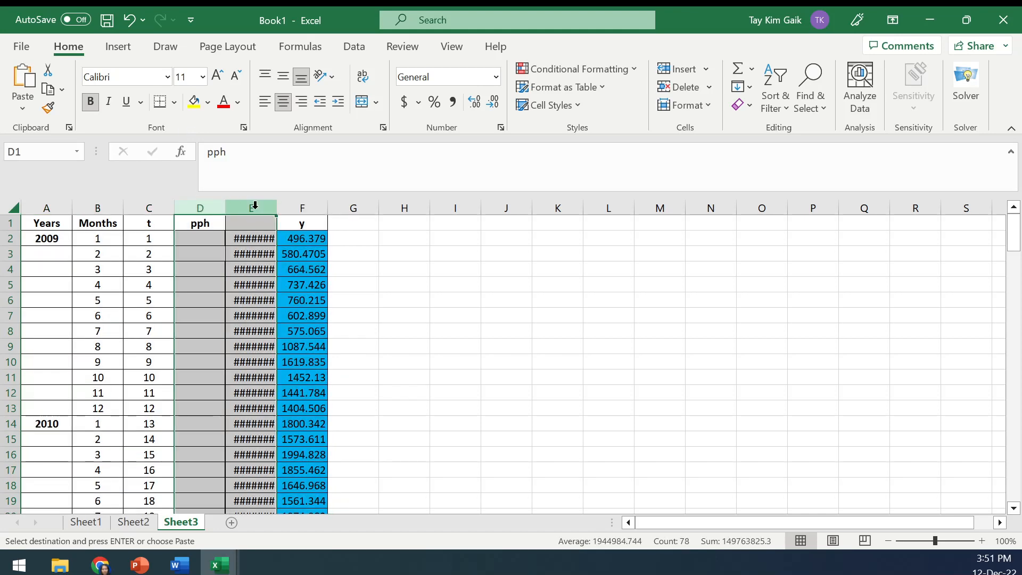
{"action": "right_click", "coordinate": [257, 209]}
{"action": "left_click", "coordinate": [300, 489]}
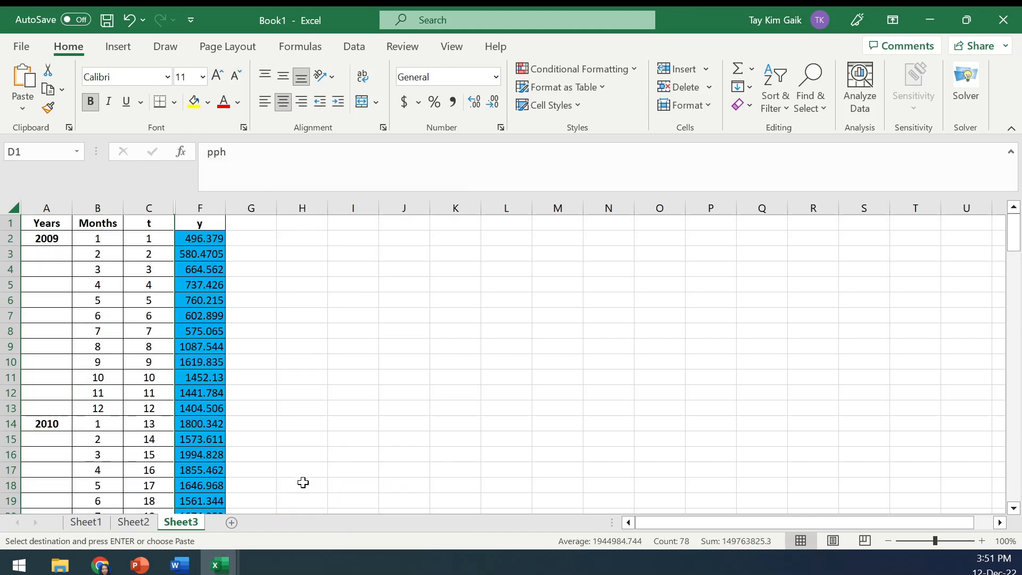
{"action": "left_click", "coordinate": [324, 347]}
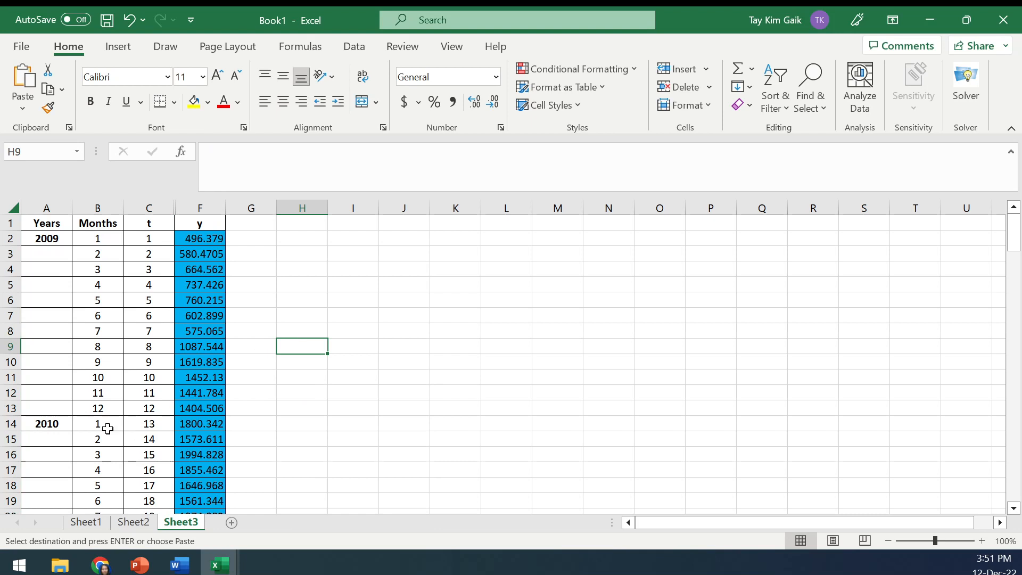
- Replace the y header in F1 with 2009
{"action": "left_click", "coordinate": [211, 222]}
{"action": "type", "text": "2009"}
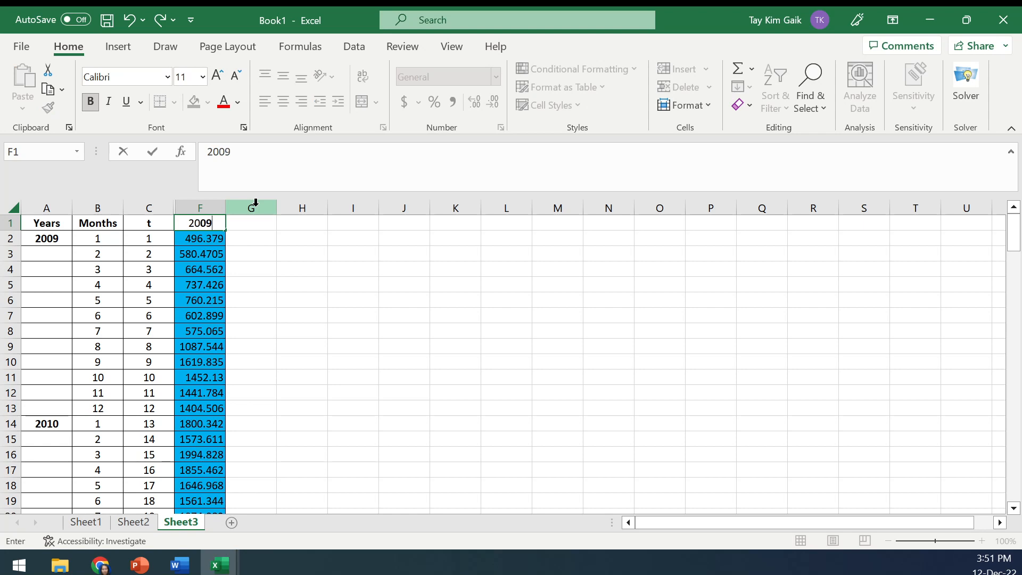
{"action": "left_click", "coordinate": [349, 288]}
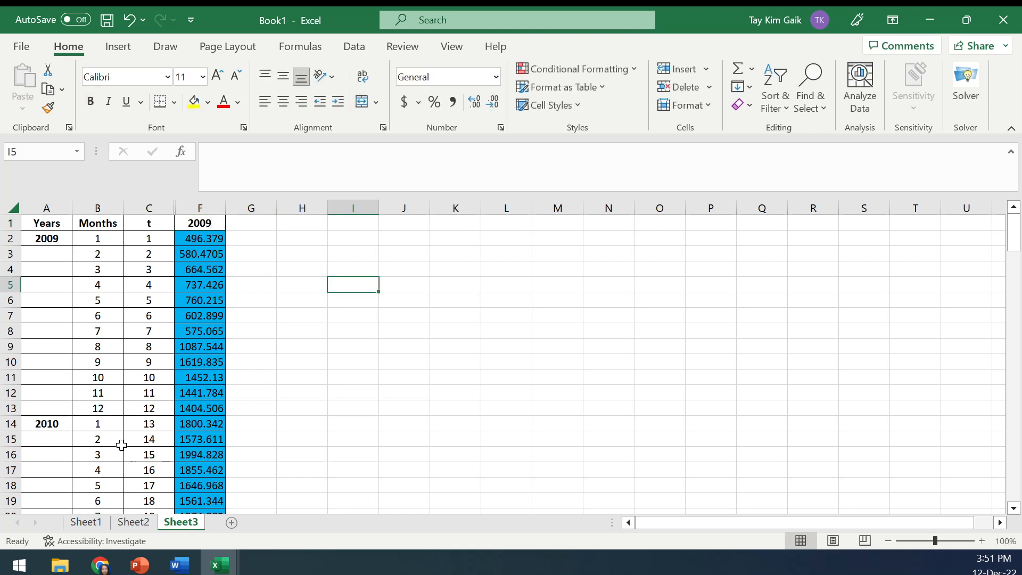
- Move the twelve 2010 values from F14:F25 to column G, starting at G2
{"action": "left_click_drag", "start_coordinate": [197, 430], "coordinate": [192, 319]}
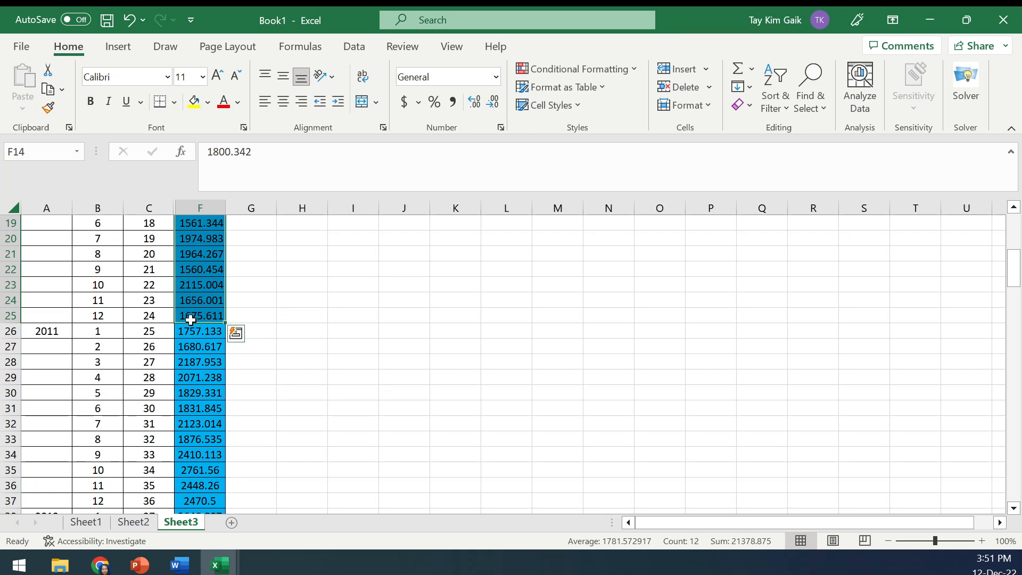
{"action": "key", "text": "ctrl+c"}
{"action": "scroll", "coordinate": [192, 320], "scroll_direction": "up", "scroll_amount": 5}
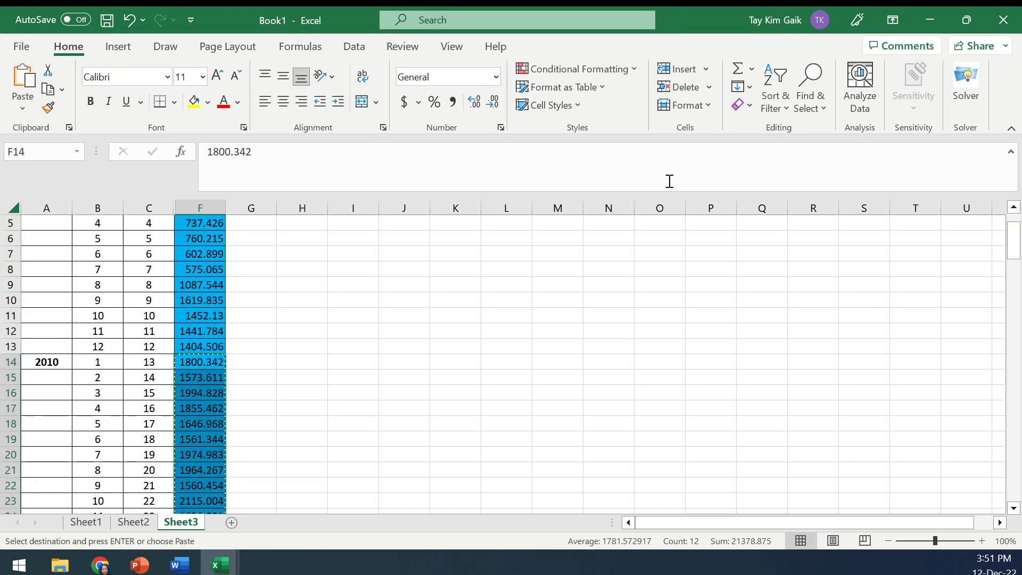
{"action": "scroll", "coordinate": [1014, 266], "scroll_direction": "up", "scroll_amount": 2}
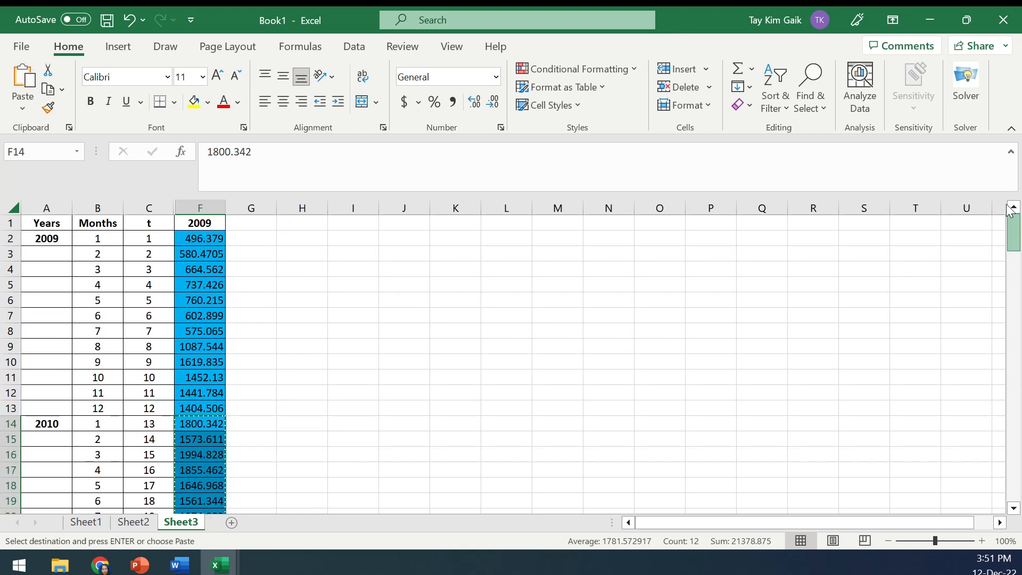
{"action": "left_click", "coordinate": [251, 240]}
{"action": "key", "text": "ctrl+v"}
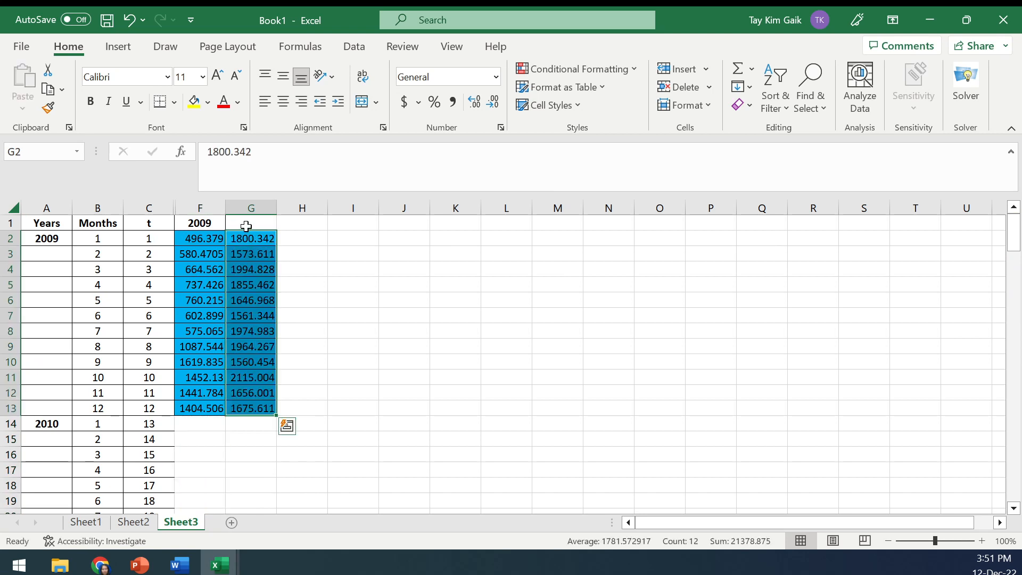
- Enter 2010 as the header of column G in G1
{"action": "left_click", "coordinate": [246, 226]}
{"action": "type", "text": "2010"}
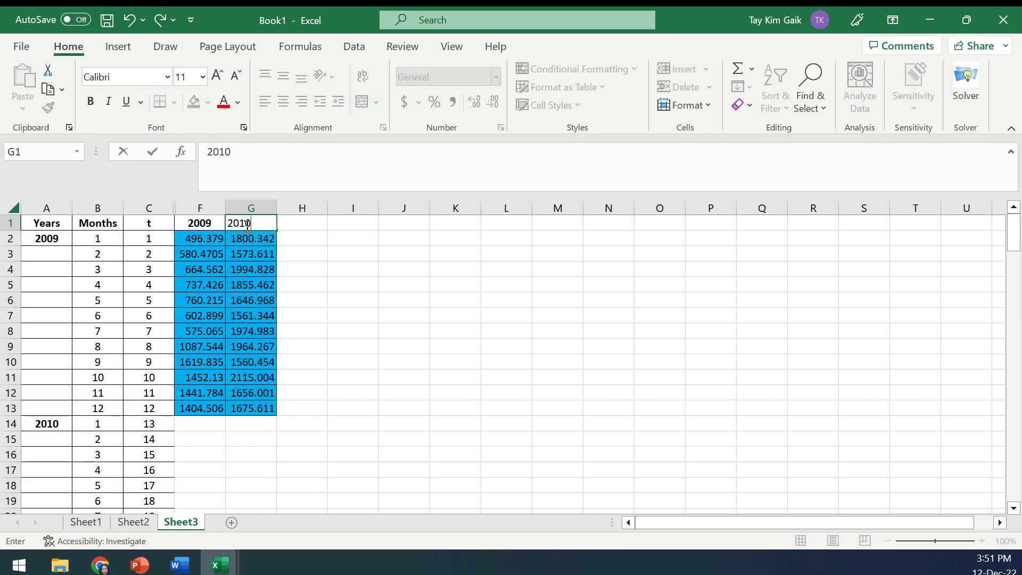
{"action": "left_click", "coordinate": [349, 300]}
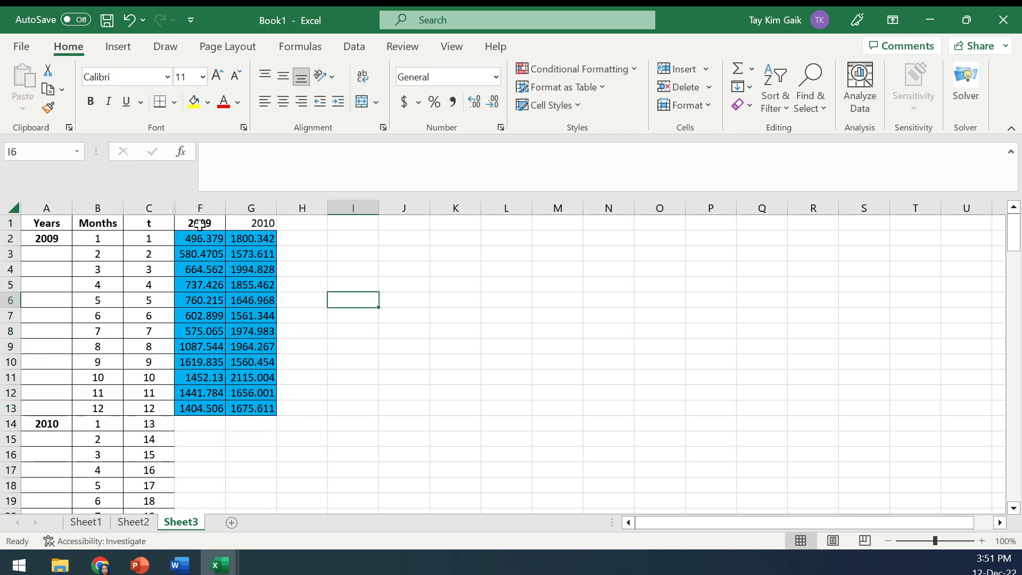
- Centre the 2010 header and extend the year headers across row 1 up to 2020 in Q1
{"action": "left_click", "coordinate": [250, 224]}
{"action": "left_click", "coordinate": [283, 101]}
{"action": "left_click_drag", "start_coordinate": [183, 226], "coordinate": [782, 232]}
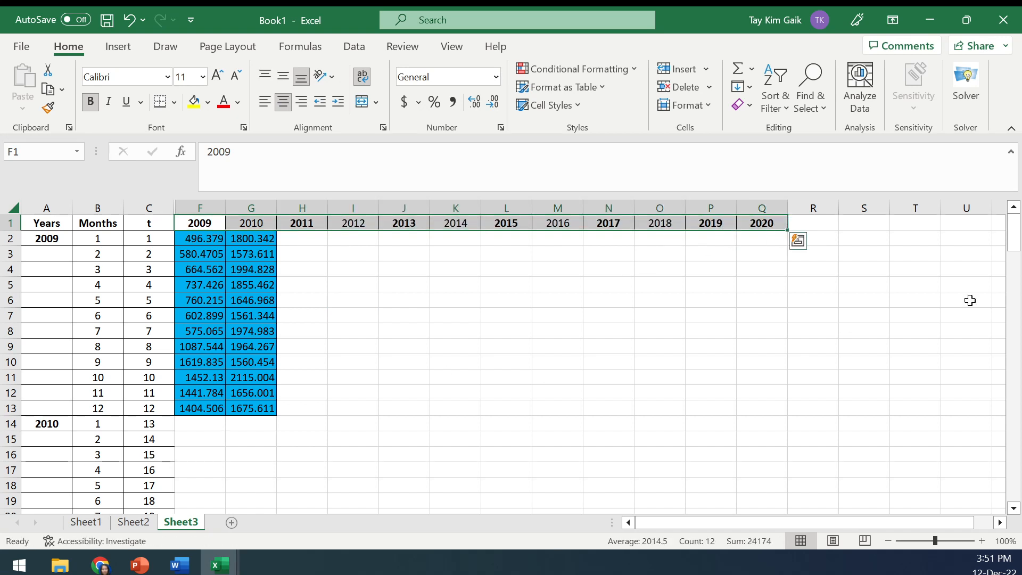
- Move the 2011 values from F26:F37 under the 2011 header, starting at H2
{"action": "scroll", "coordinate": [979, 282], "scroll_direction": "down", "scroll_amount": 6}
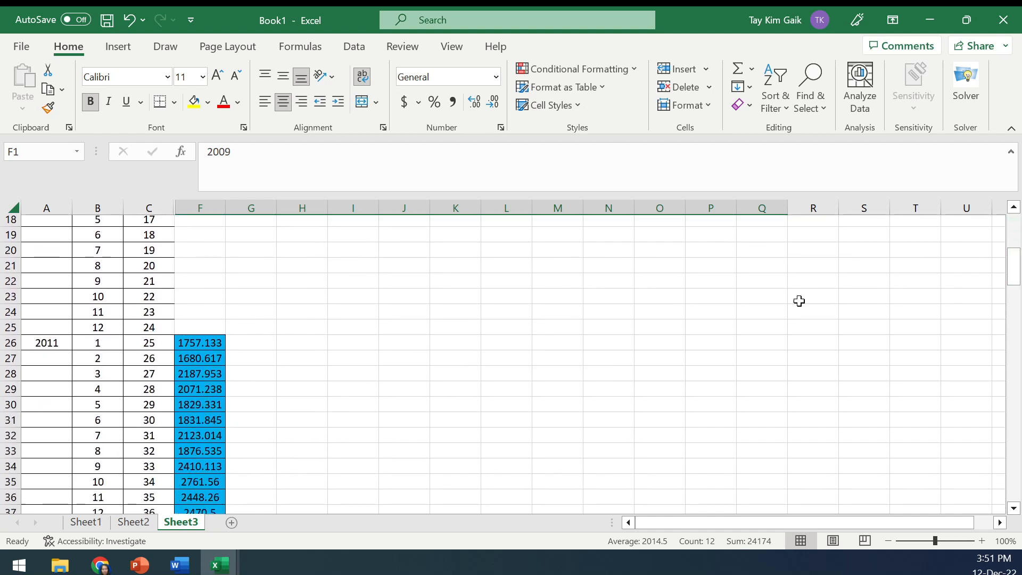
{"action": "left_click_drag", "start_coordinate": [195, 345], "coordinate": [208, 511]}
{"action": "key", "text": "ctrl+c"}
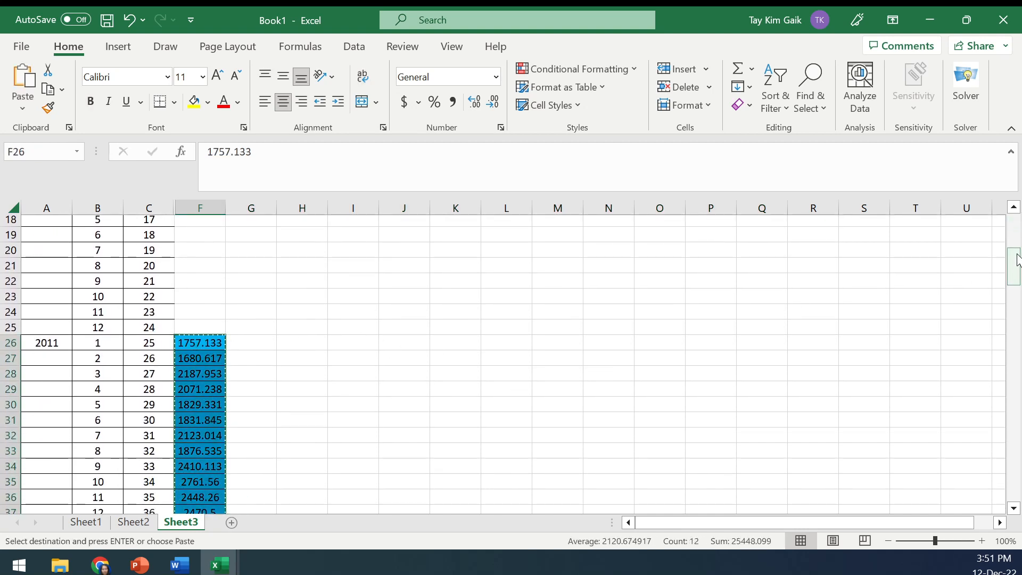
{"action": "left_click_drag", "start_coordinate": [1014, 266], "coordinate": [1020, 186]}
{"action": "left_click", "coordinate": [306, 241]}
{"action": "key", "text": "Return"}
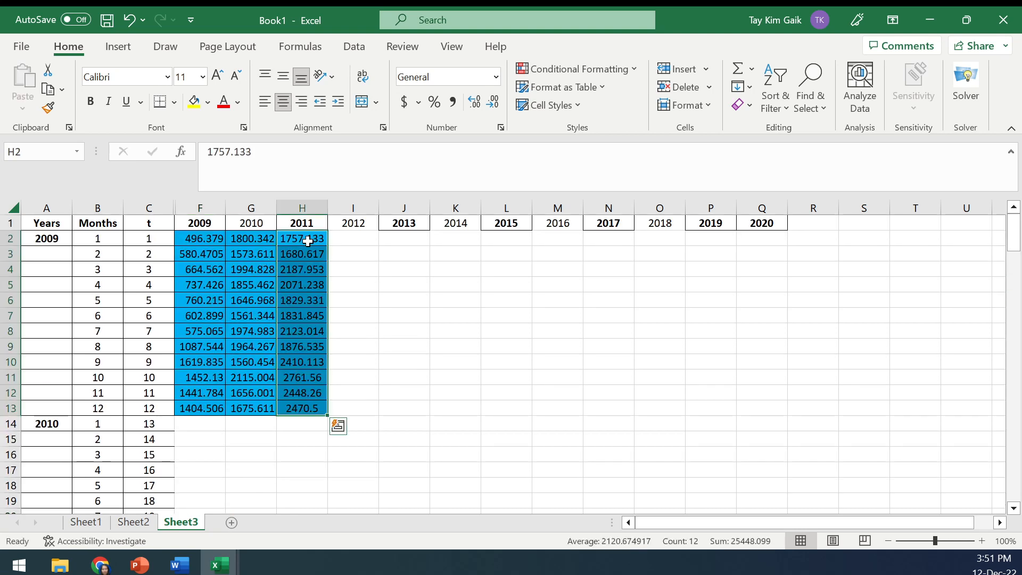
- Move all values from 2012 onward (F38:F145) under the 2012 header, starting at I2
{"action": "left_click_drag", "start_coordinate": [1016, 247], "coordinate": [1014, 293]}
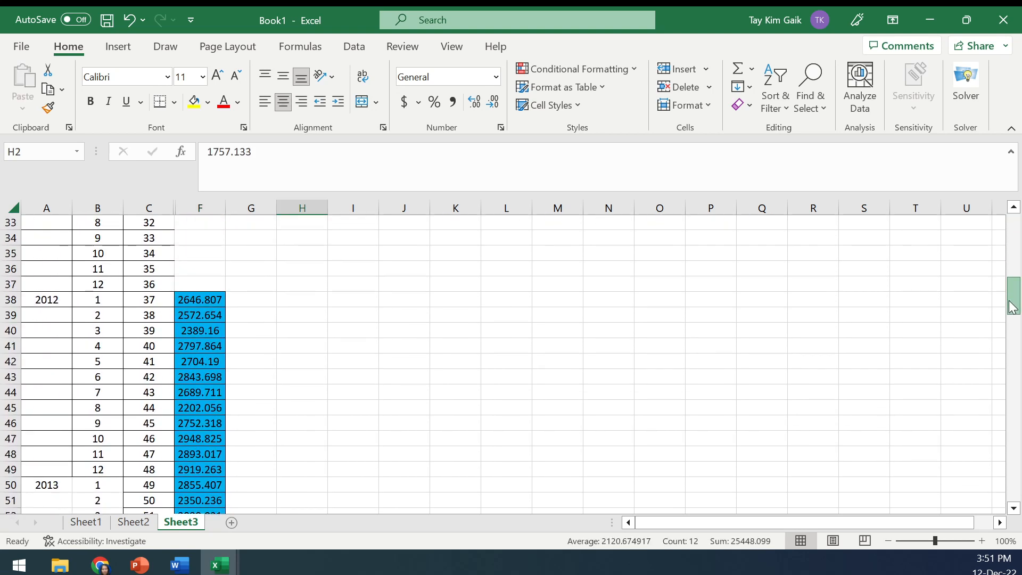
{"action": "left_click_drag", "start_coordinate": [194, 301], "coordinate": [191, 488]}
{"action": "key", "text": "ctrl+c"}
{"action": "left_click_drag", "start_coordinate": [1014, 293], "coordinate": [1020, 228]}
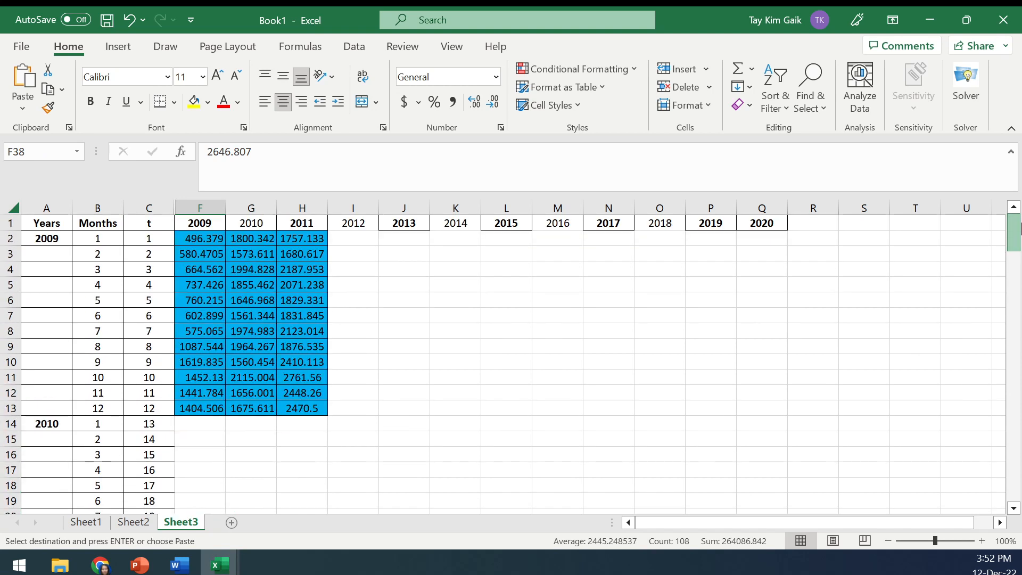
{"action": "left_click", "coordinate": [363, 240]}
{"action": "key", "text": "Return"}
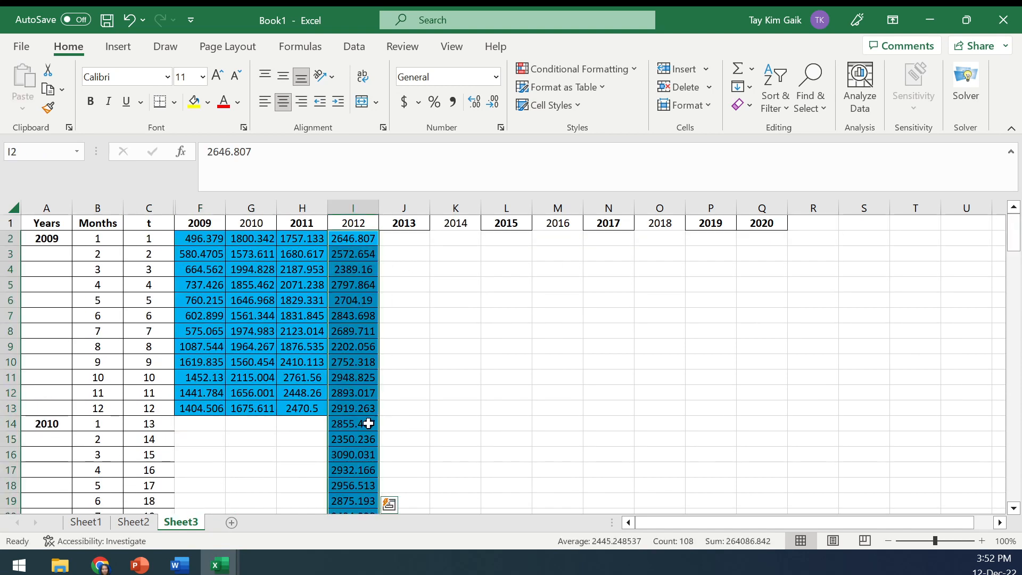
- Move the 2013 values from I14:I25 under the 2013 header, starting at J2
{"action": "left_click_drag", "start_coordinate": [341, 429], "coordinate": [342, 468]}
{"action": "key", "text": "ctrl+c"}
{"action": "scroll", "coordinate": [1013, 250], "scroll_direction": "up", "scroll_amount": 3}
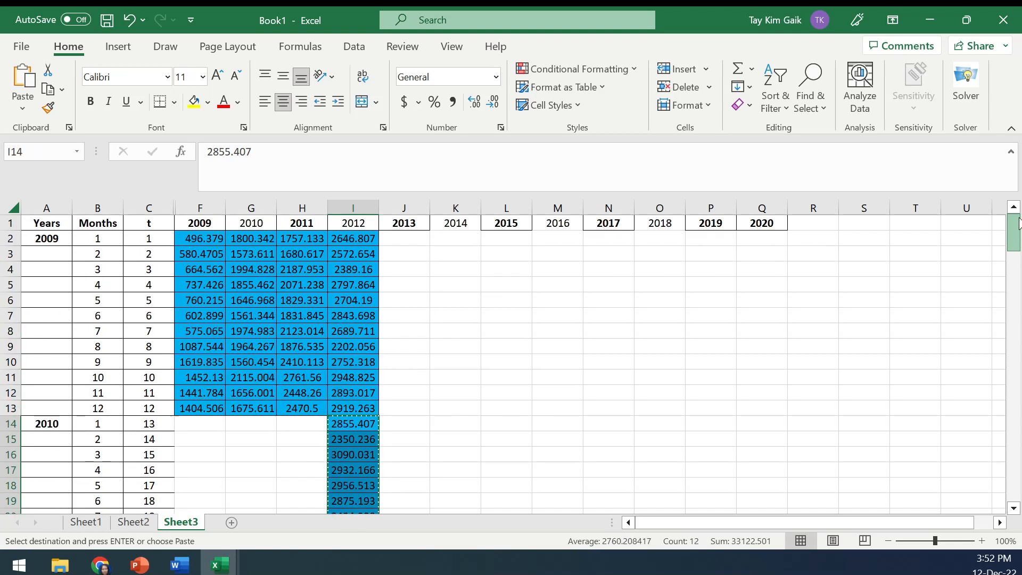
{"action": "left_click", "coordinate": [408, 239]}
{"action": "key", "text": "ctrl+v"}
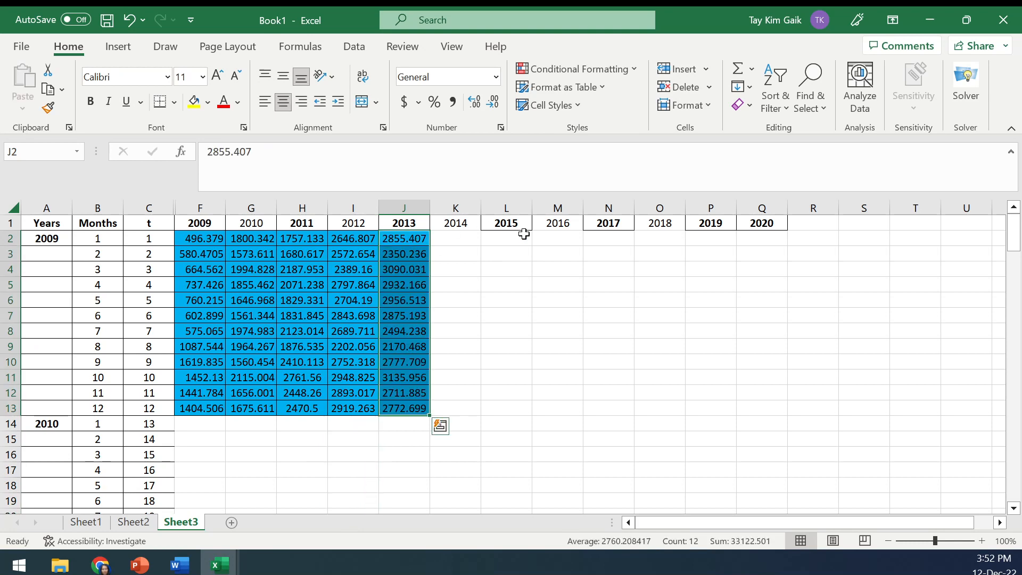
- Move the 2014 values from I26:I37 under the 2014 header, starting at K2
{"action": "left_click_drag", "start_coordinate": [1013, 237], "coordinate": [1013, 270]}
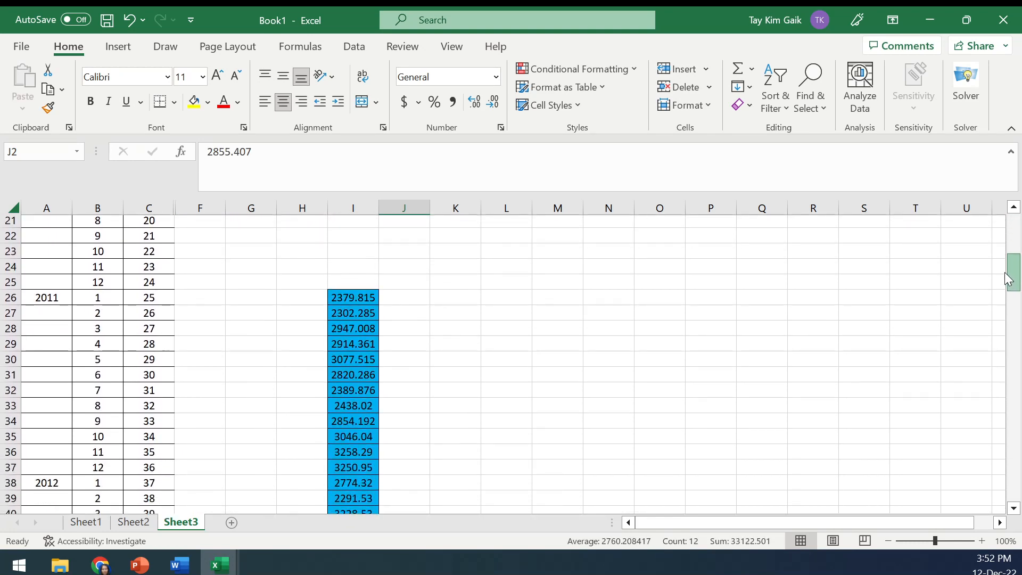
{"action": "left_click_drag", "start_coordinate": [350, 298], "coordinate": [345, 469]}
{"action": "key", "text": "ctrl+x"}
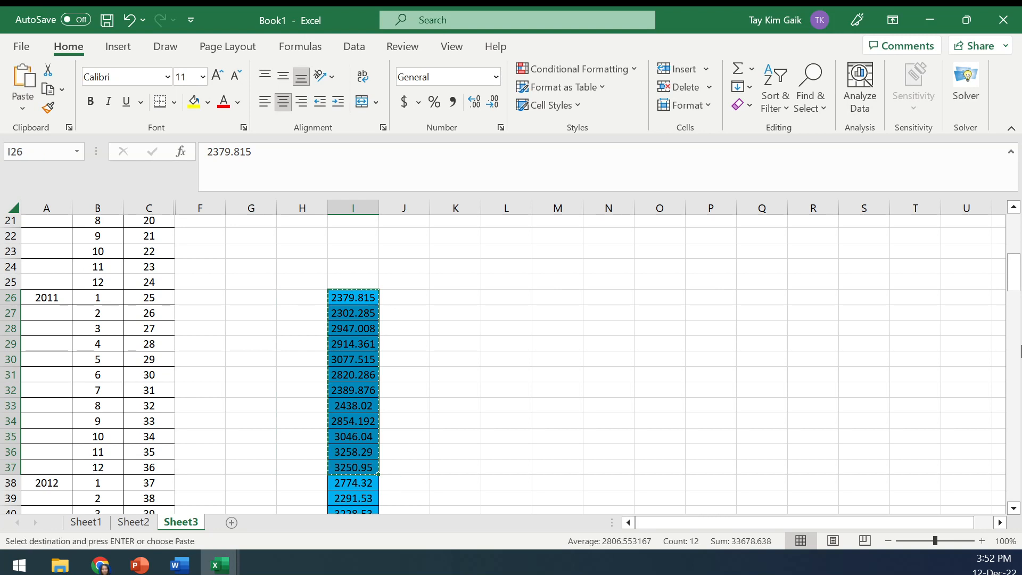
{"action": "left_click_drag", "start_coordinate": [1013, 295], "coordinate": [1013, 255]}
{"action": "left_click", "coordinate": [462, 241]}
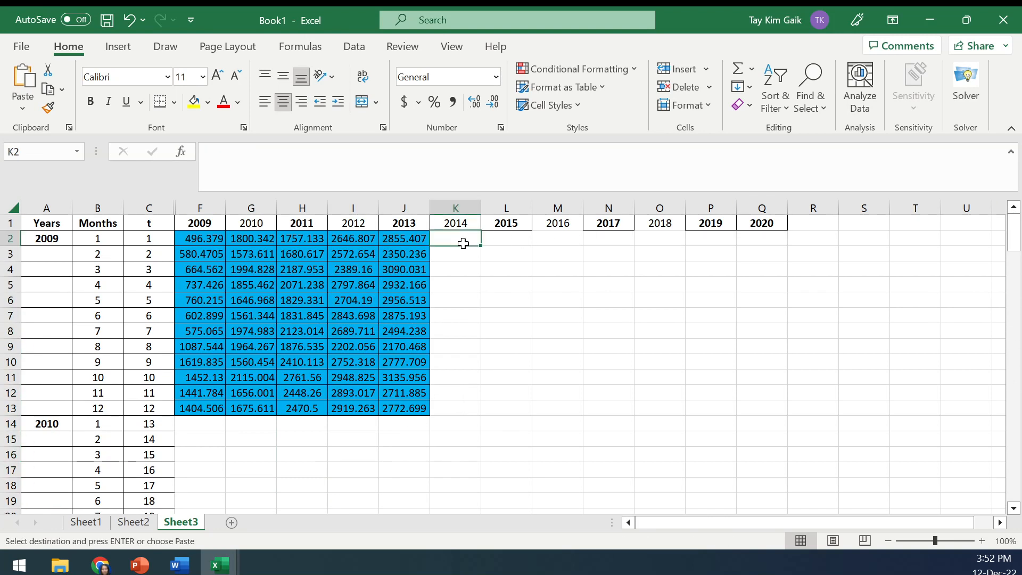
{"action": "key", "text": "ctrl+v"}
- Move the 2015 values from I38:I49 under the 2015 header, starting at L2
{"action": "left_click_drag", "start_coordinate": [1013, 242], "coordinate": [1010, 297]}
{"action": "left_click_drag", "start_coordinate": [346, 270], "coordinate": [361, 434]}
{"action": "key", "text": "ctrl+x"}
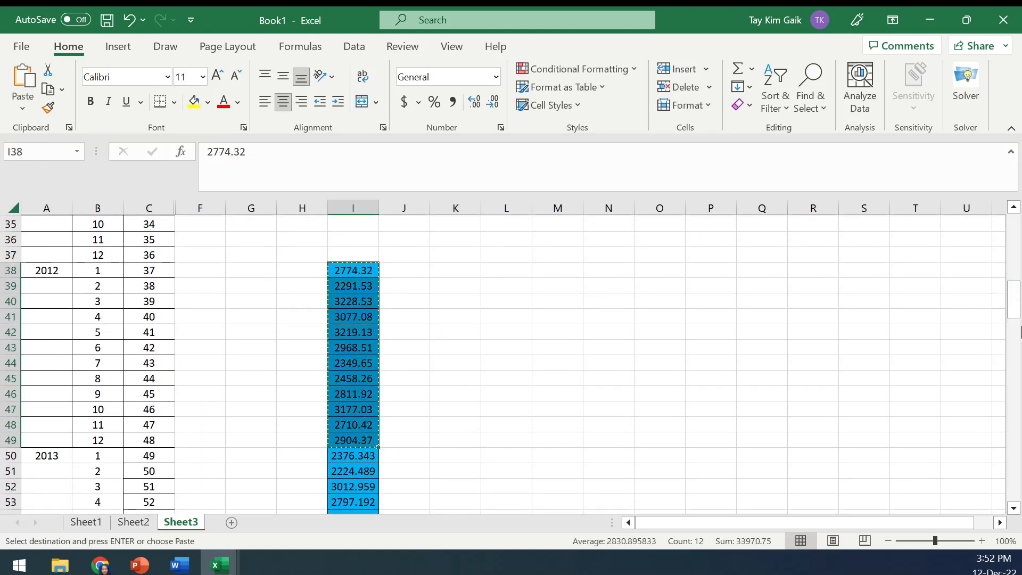
{"action": "left_click_drag", "start_coordinate": [1013, 298], "coordinate": [1013, 235]}
{"action": "left_click", "coordinate": [510, 238]}
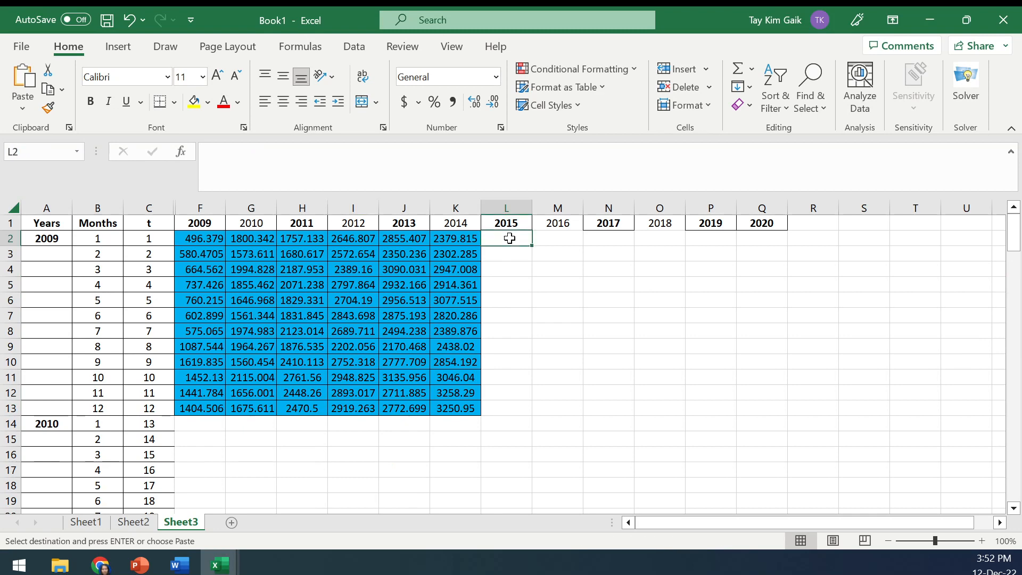
{"action": "key", "text": "ctrl+v"}
- Move the 2016 values from I50:I61 under the 2016 header, starting at M2
{"action": "left_click_drag", "start_coordinate": [1013, 239], "coordinate": [1013, 325]}
{"action": "left_click_drag", "start_coordinate": [358, 257], "coordinate": [349, 425]}
{"action": "key", "text": "ctrl+x"}
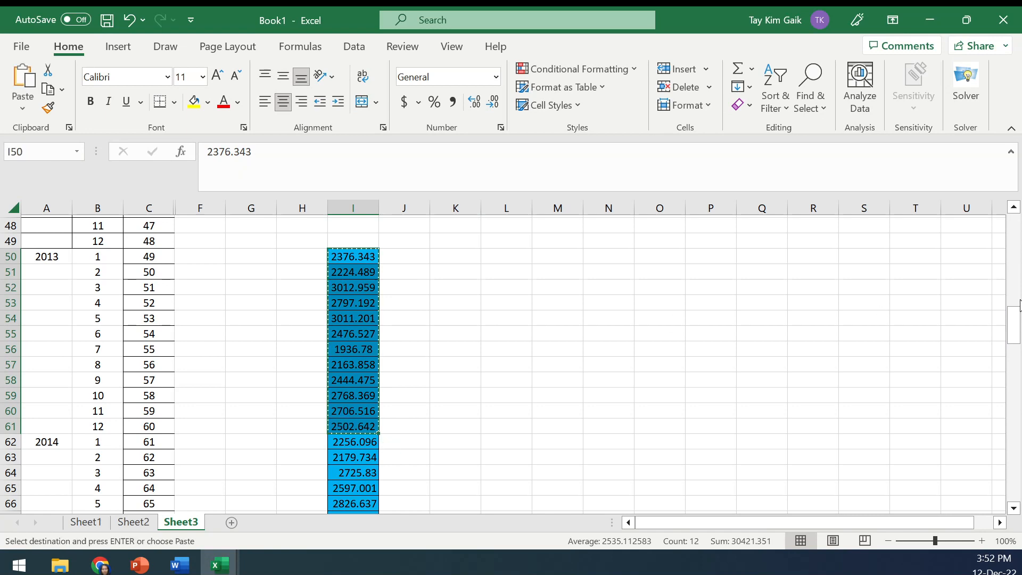
{"action": "left_click_drag", "start_coordinate": [1013, 324], "coordinate": [992, 216]}
{"action": "left_click", "coordinate": [567, 244]}
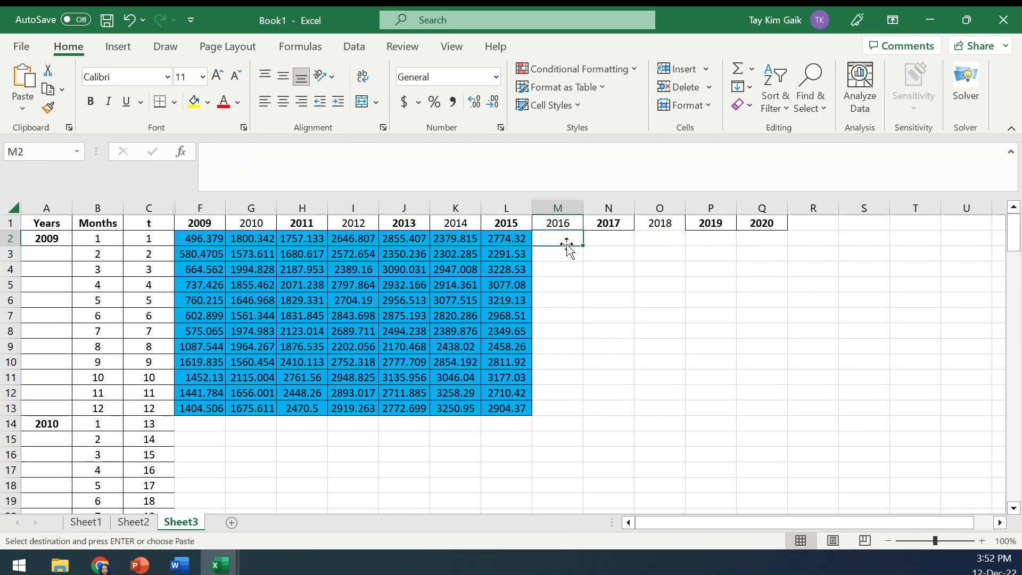
{"action": "key", "text": "ctrl+v"}
- Move the 2017 values from I62:I73 under the 2017 header, starting at N2
{"action": "left_click_drag", "start_coordinate": [1014, 241], "coordinate": [1010, 354]}
{"action": "left_click_drag", "start_coordinate": [354, 293], "coordinate": [355, 458]}
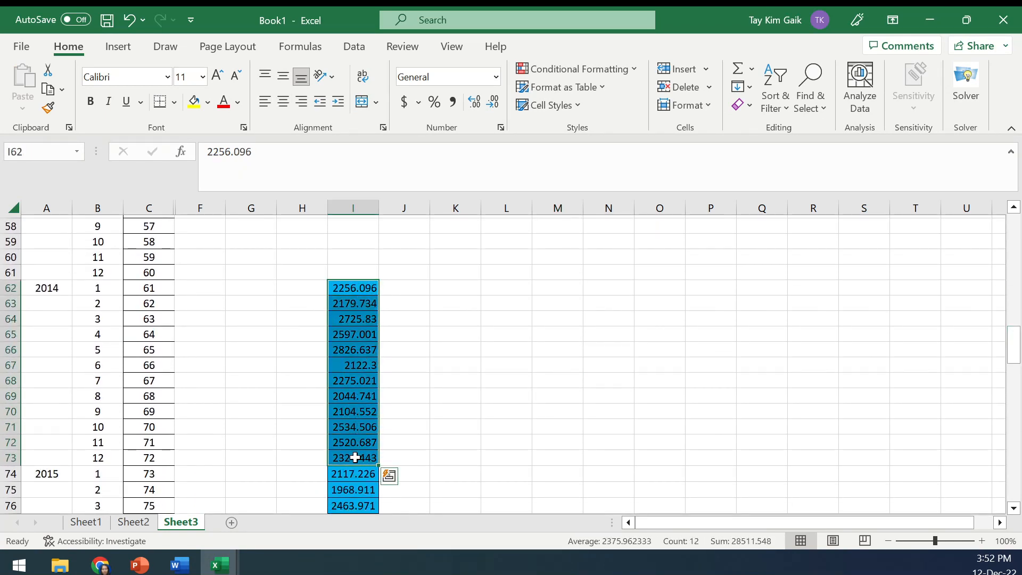
{"action": "key", "text": "ctrl+x"}
{"action": "mouse_move", "coordinate": [1011, 351]}
{"action": "left_mouse_down"}
{"action": "mouse_move", "coordinate": [1011, 238]}
{"action": "mouse_move", "coordinate": [1003, 391]}
{"action": "mouse_move", "coordinate": [1006, 365]}
{"action": "left_mouse_up"}
{"action": "left_click", "coordinate": [605, 240]}
{"action": "key", "text": "ctrl+v"}
- Move the 2018 values from I74:I85 under the 2018 header, starting at O2
{"action": "left_click_drag", "start_coordinate": [355, 307], "coordinate": [372, 484]}
{"action": "key", "text": "ctrl+x"}
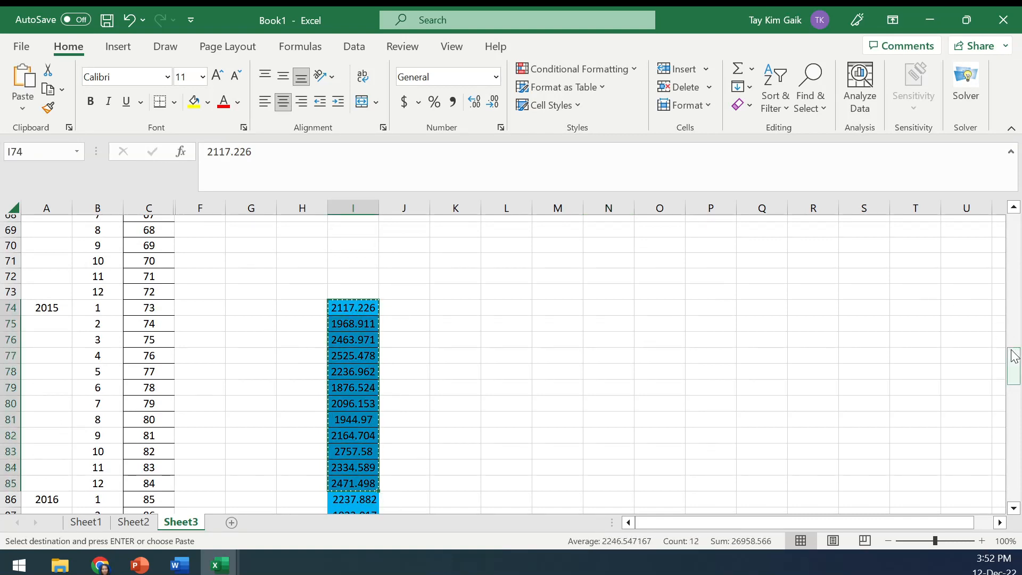
{"action": "left_click_drag", "start_coordinate": [1014, 354], "coordinate": [1014, 224]}
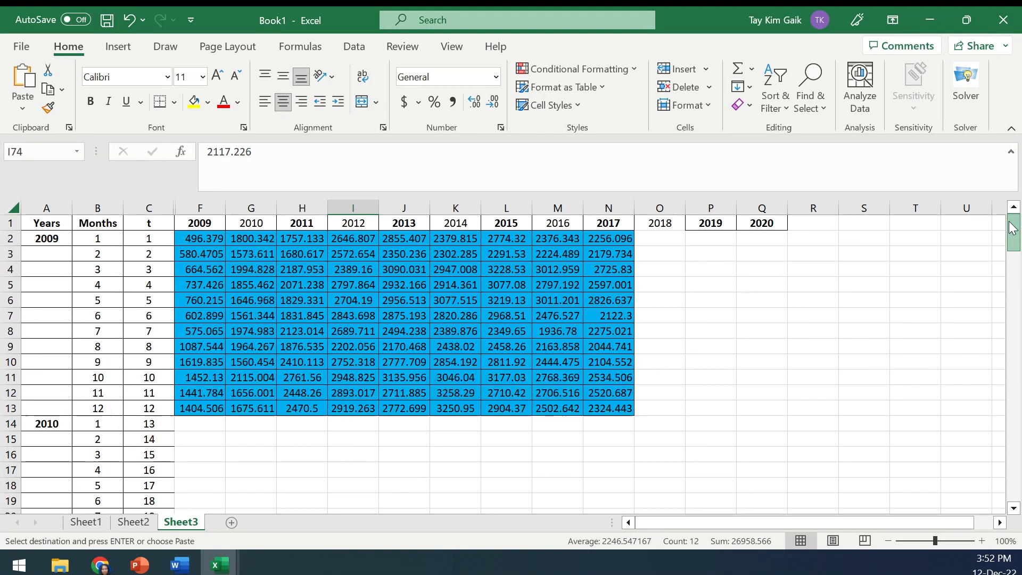
{"action": "left_click", "coordinate": [648, 242]}
{"action": "key", "text": "ctrl+v"}
- Move the 2019 values from I86:I97 under the 2019 header, starting at P2
{"action": "left_click_drag", "start_coordinate": [1014, 234], "coordinate": [990, 401]}
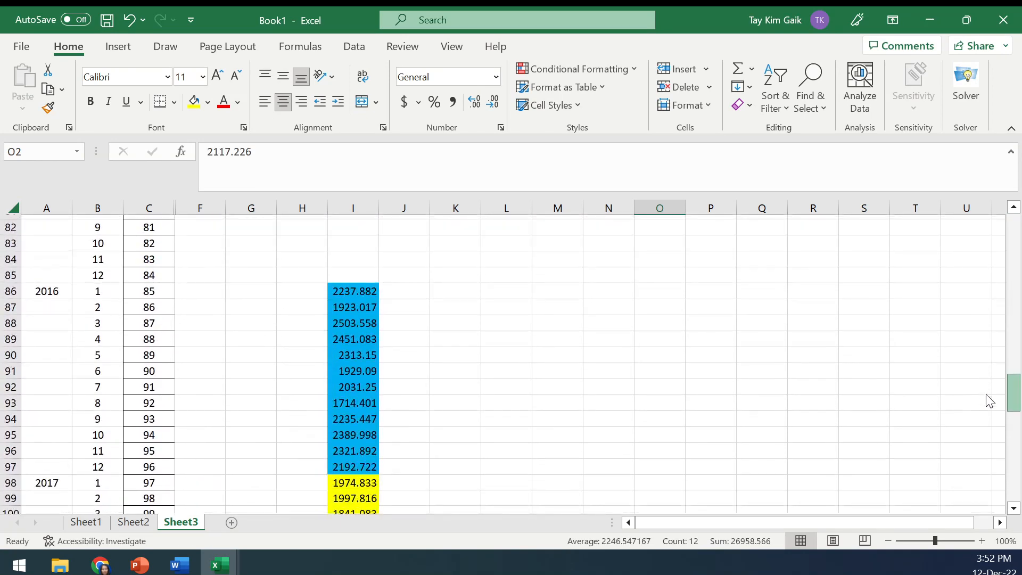
{"action": "left_click_drag", "start_coordinate": [345, 292], "coordinate": [360, 465]}
{"action": "key", "text": "ctrl+x"}
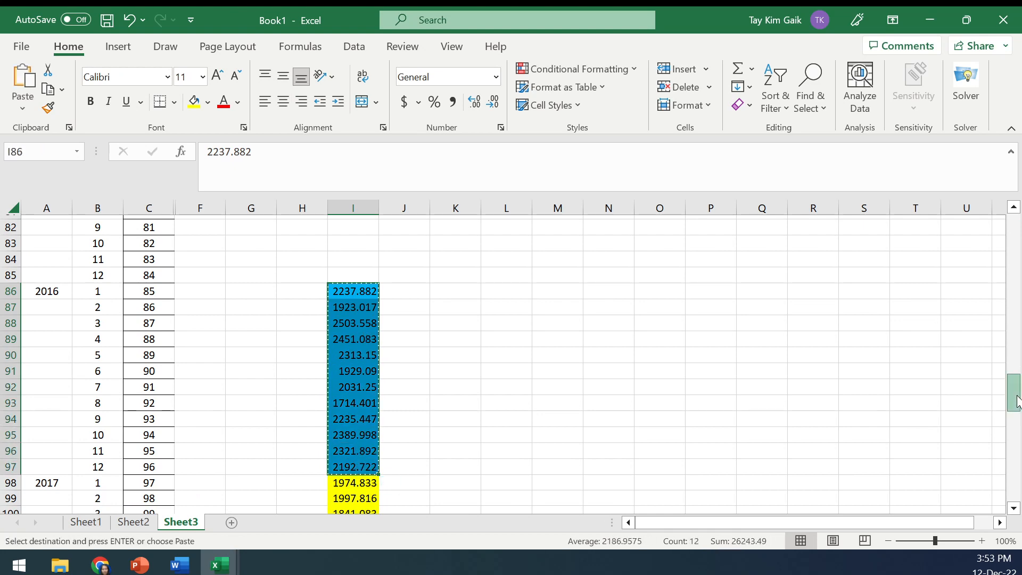
{"action": "left_click_drag", "start_coordinate": [1013, 394], "coordinate": [1013, 229]}
{"action": "left_click", "coordinate": [711, 224]}
{"action": "left_click", "coordinate": [711, 243]}
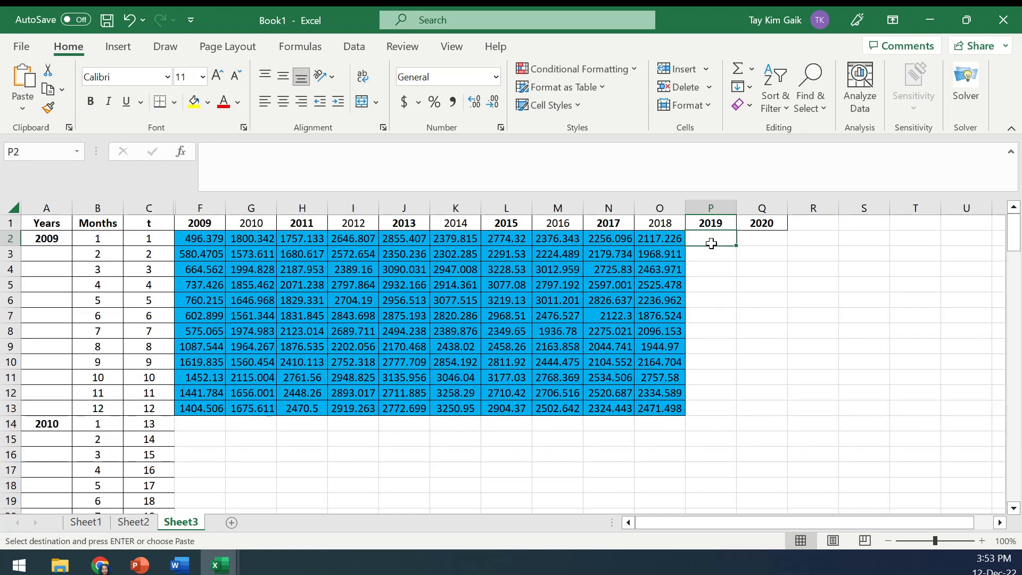
{"action": "key", "text": "ctrl+v"}
- Move the twelve 2020 values starting at I98 under the 2020 header, starting at Q2
{"action": "left_click_drag", "start_coordinate": [1009, 266], "coordinate": [1018, 424]}
{"action": "left_click_drag", "start_coordinate": [334, 304], "coordinate": [366, 467]}
{"action": "key", "text": "ctrl+x"}
{"action": "left_click_drag", "start_coordinate": [1018, 418], "coordinate": [1017, 229]}
{"action": "left_click", "coordinate": [753, 235]}
{"action": "key", "text": "ctrl+v"}
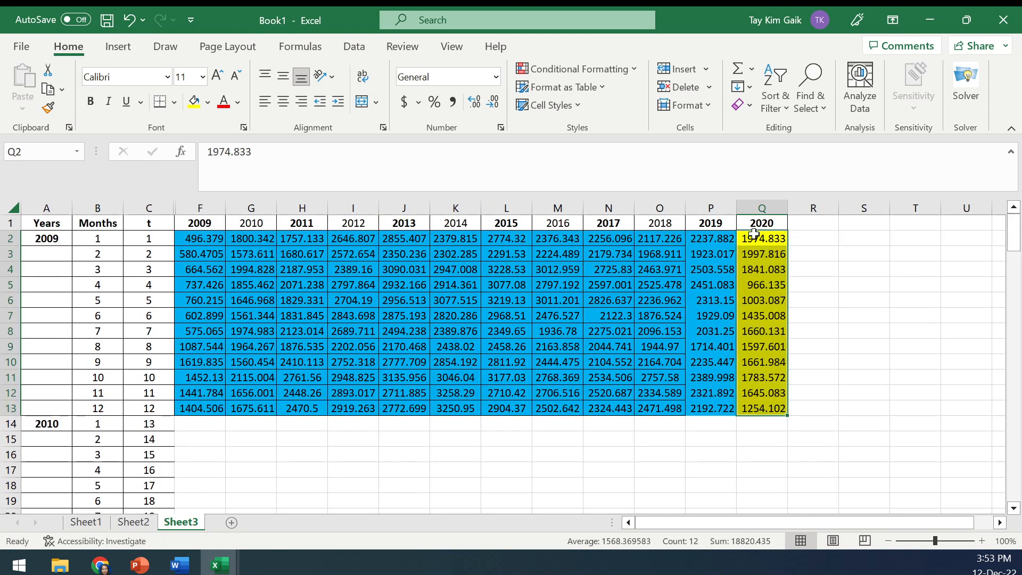
{"action": "left_click", "coordinate": [903, 253]}
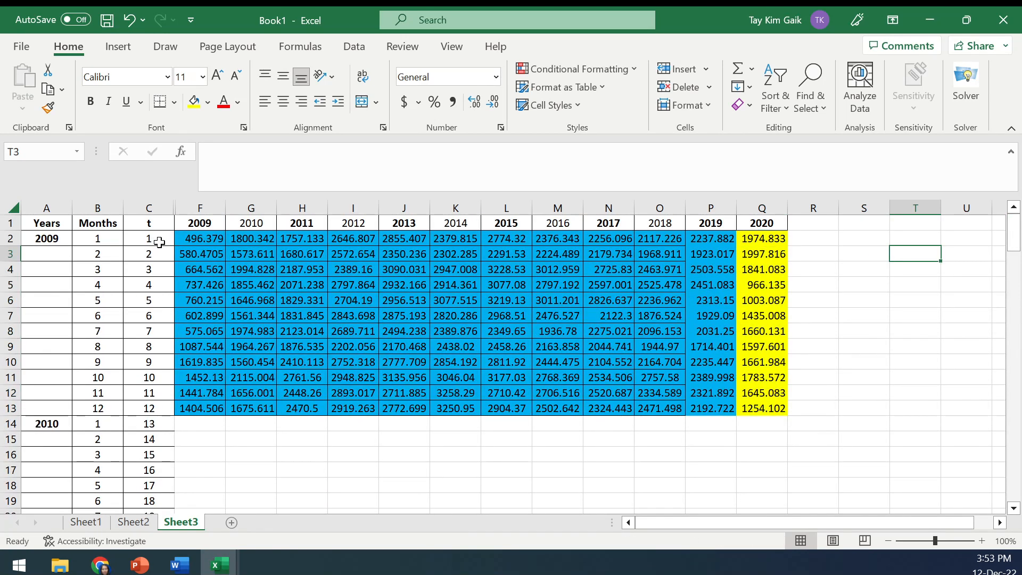
- Insert a markers-only scatter chart from the t, 2009 and 2010 values in C2:G13
{"action": "left_click_drag", "start_coordinate": [139, 239], "coordinate": [259, 407]}
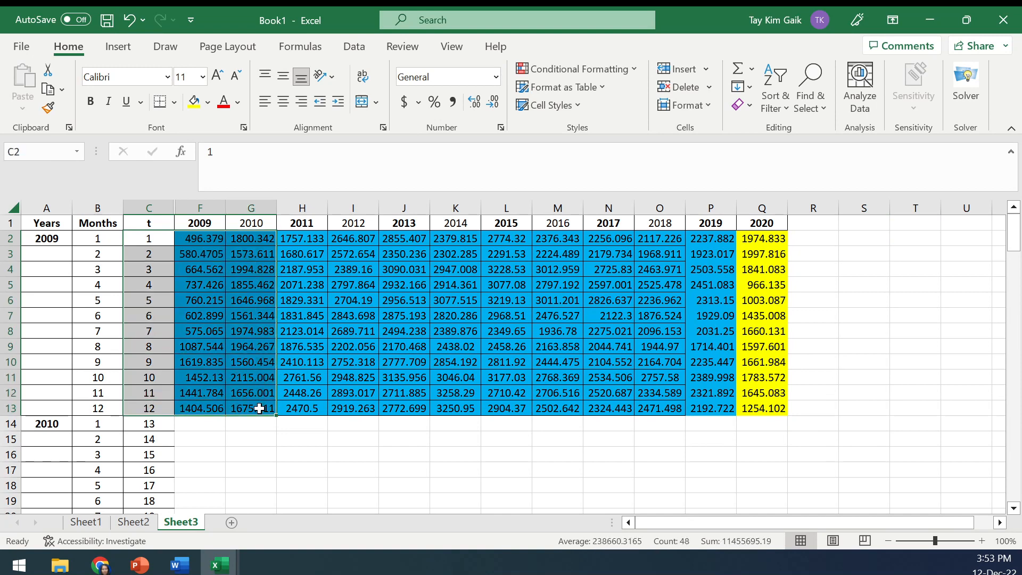
{"action": "left_click", "coordinate": [118, 46]}
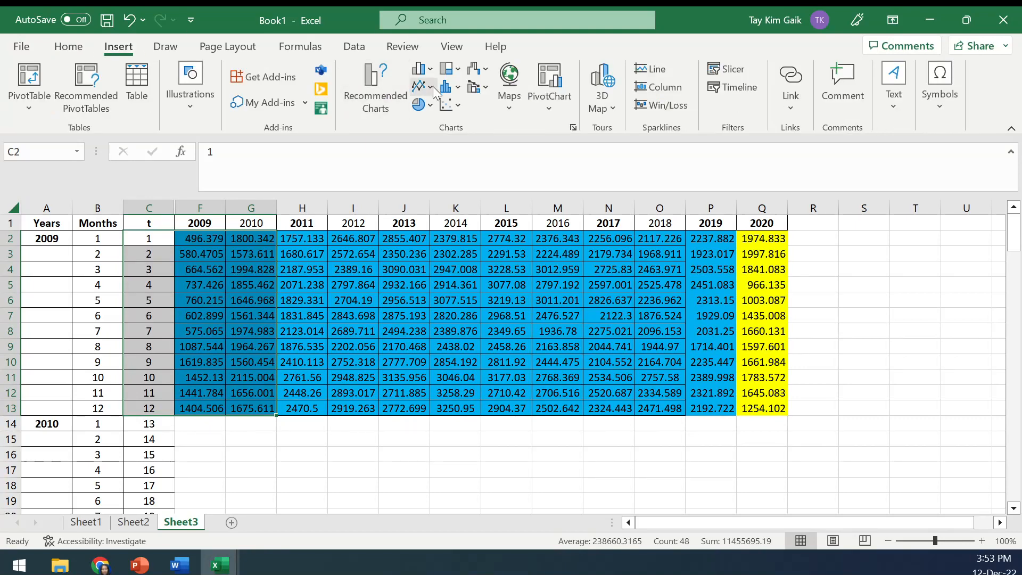
{"action": "left_click", "coordinate": [447, 104]}
{"action": "left_click", "coordinate": [457, 154]}
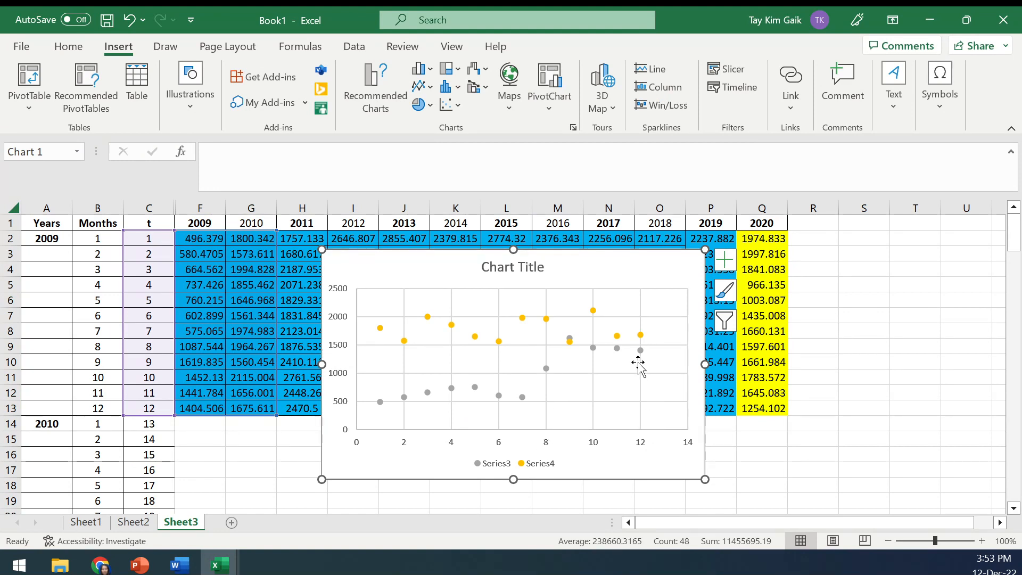
{"action": "mouse_move", "coordinate": [642, 356]}
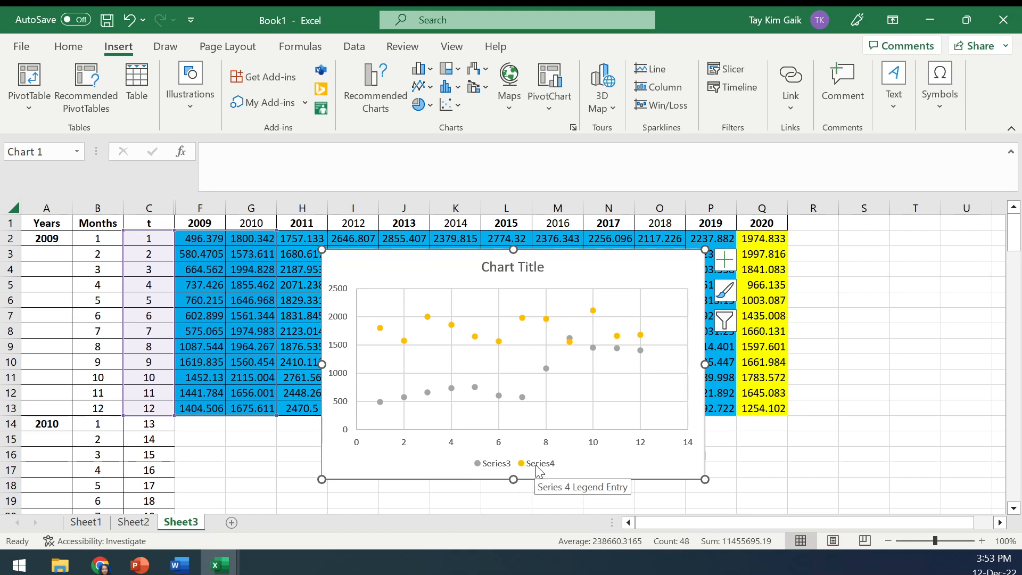
- Open the scatter chart's data source settings and remove both existing series
{"action": "left_click", "coordinate": [557, 281]}
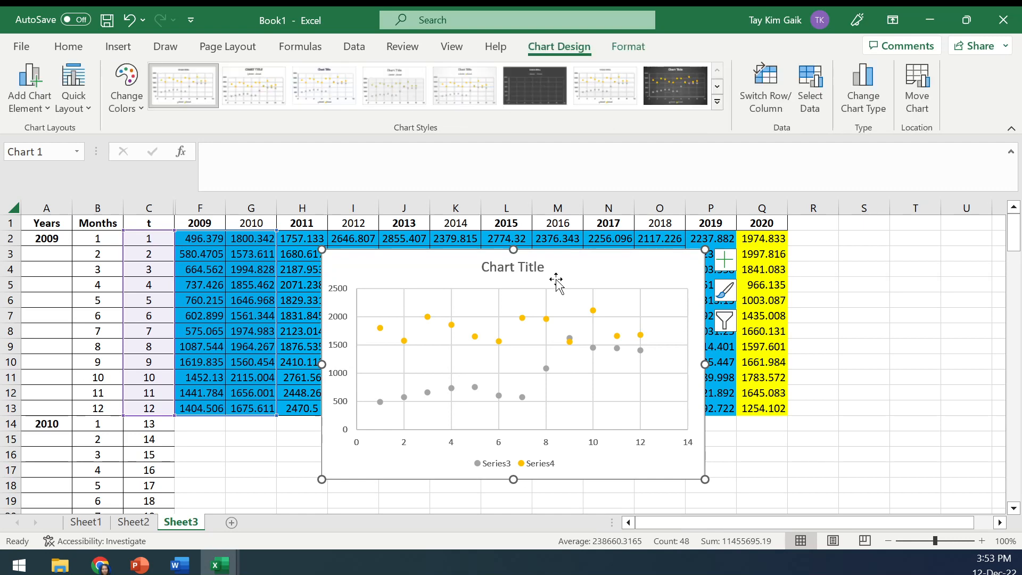
{"action": "left_click", "coordinate": [522, 317]}
{"action": "left_click", "coordinate": [810, 87]}
{"action": "left_click", "coordinate": [699, 278]}
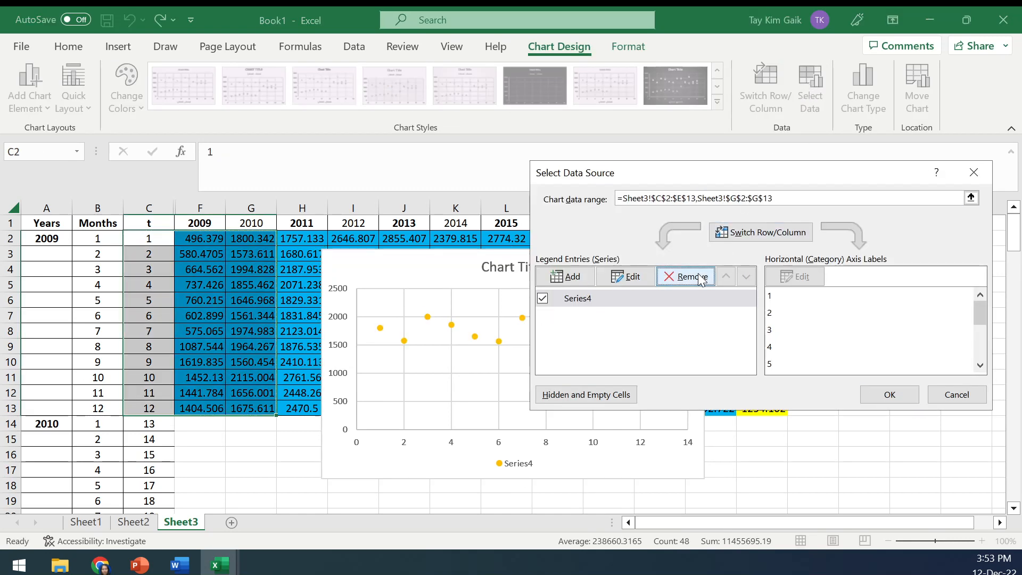
{"action": "left_click", "coordinate": [699, 278]}
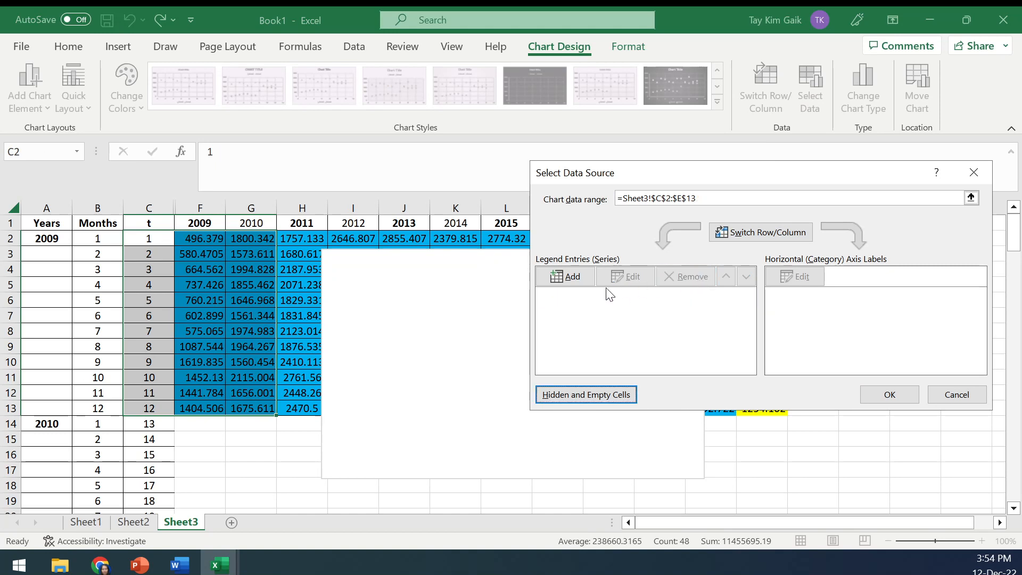
- Add a chart series named from the 2009 header in F1, with C2:C13 as its X values
{"action": "left_click", "coordinate": [573, 277]}
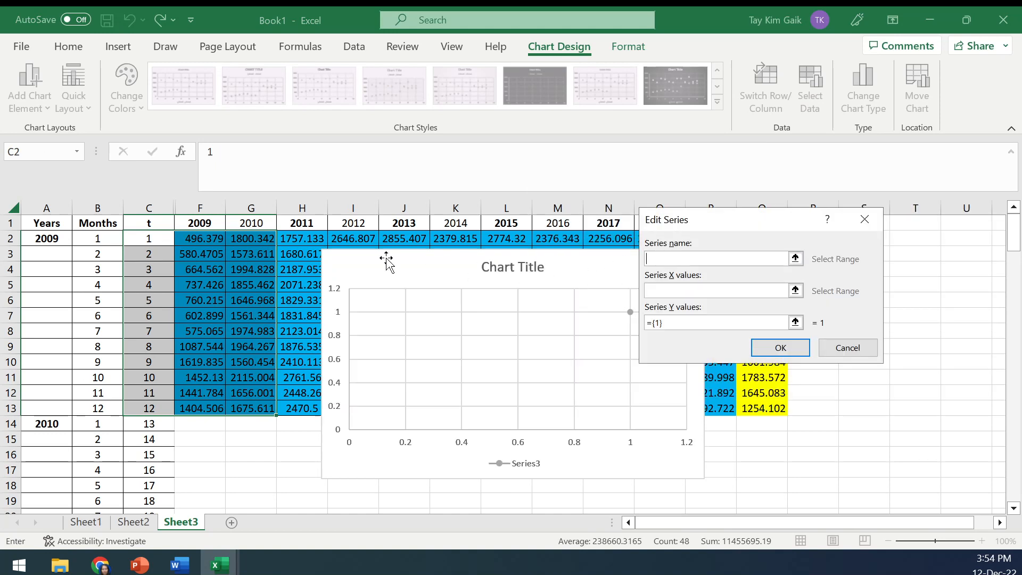
{"action": "left_click", "coordinate": [209, 224]}
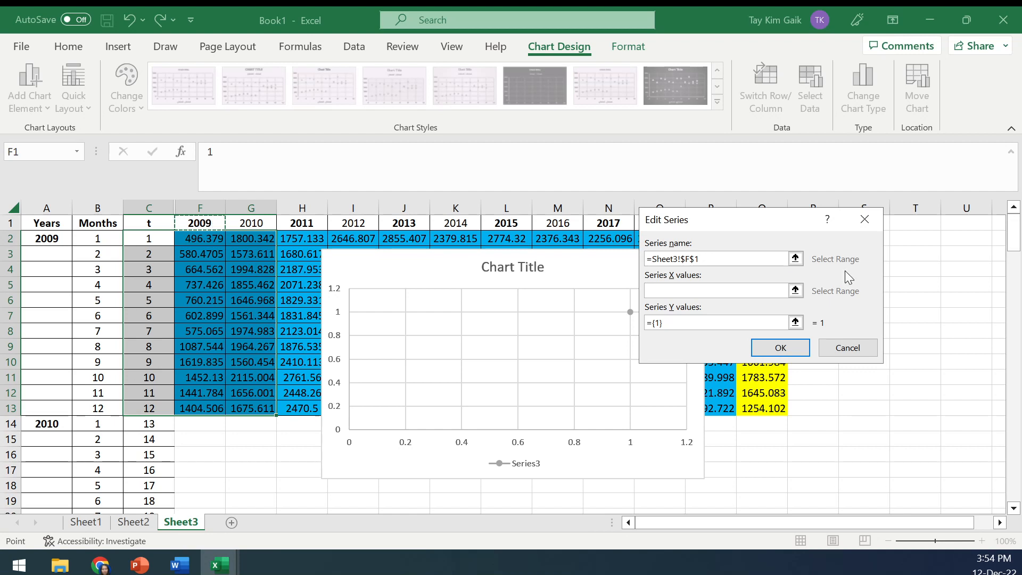
{"action": "left_click", "coordinate": [796, 290]}
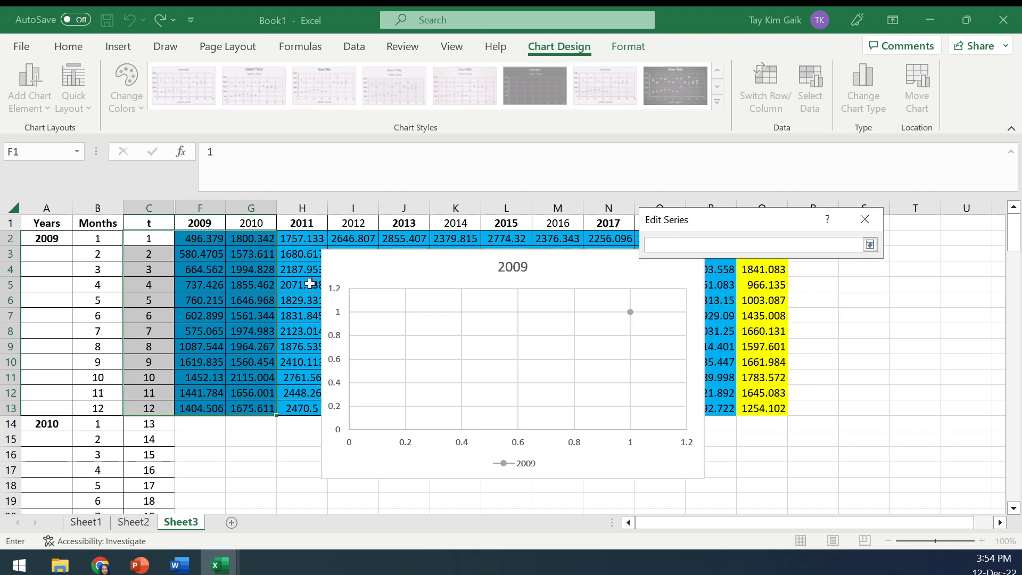
{"action": "left_click_drag", "start_coordinate": [169, 244], "coordinate": [162, 408]}
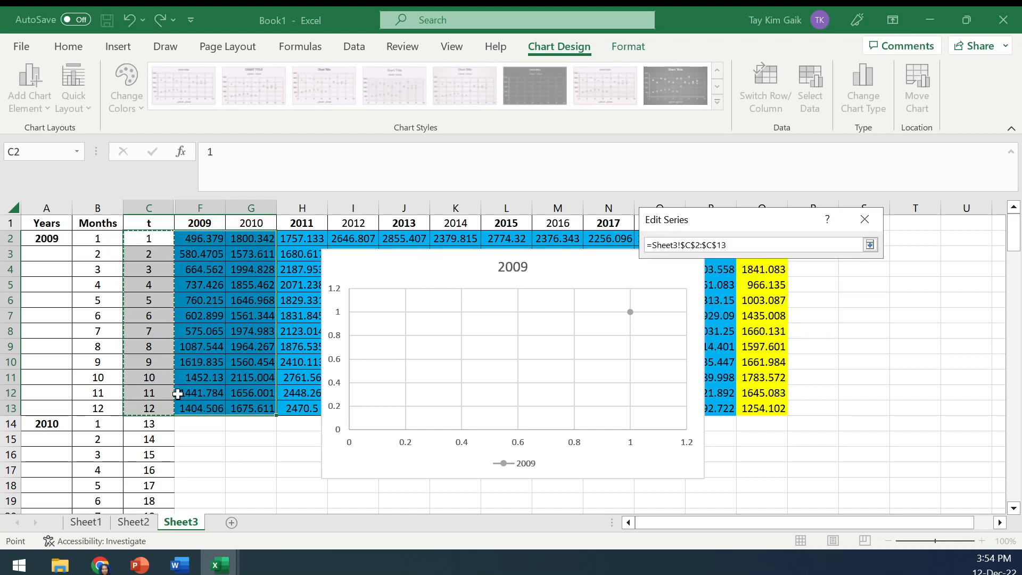
{"action": "left_click", "coordinate": [870, 246]}
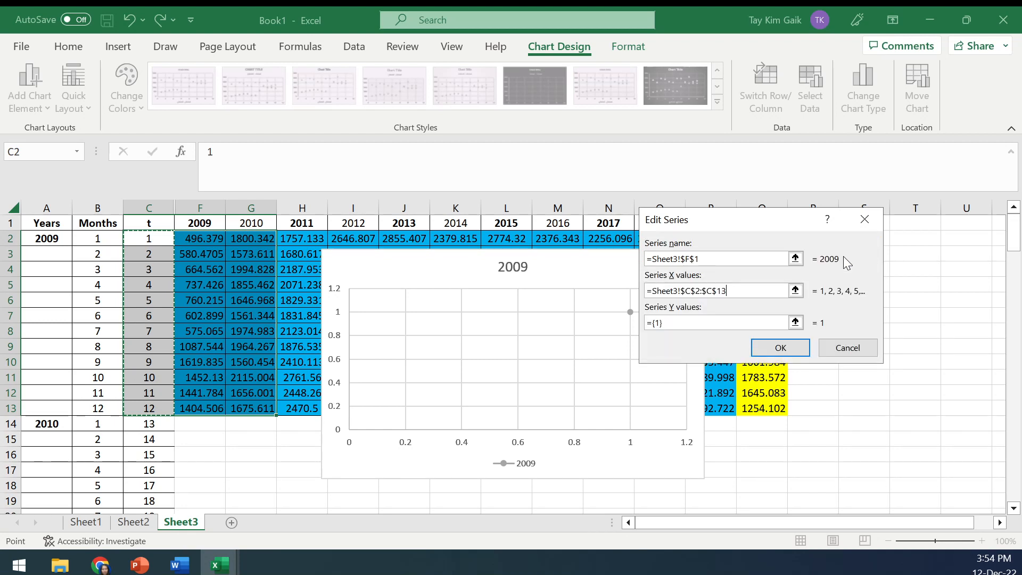
- Set the 2009 series' Y values to G2:G13 and finish adding the series
{"action": "left_click", "coordinate": [797, 322]}
{"action": "left_click_drag", "start_coordinate": [213, 237], "coordinate": [234, 407]}
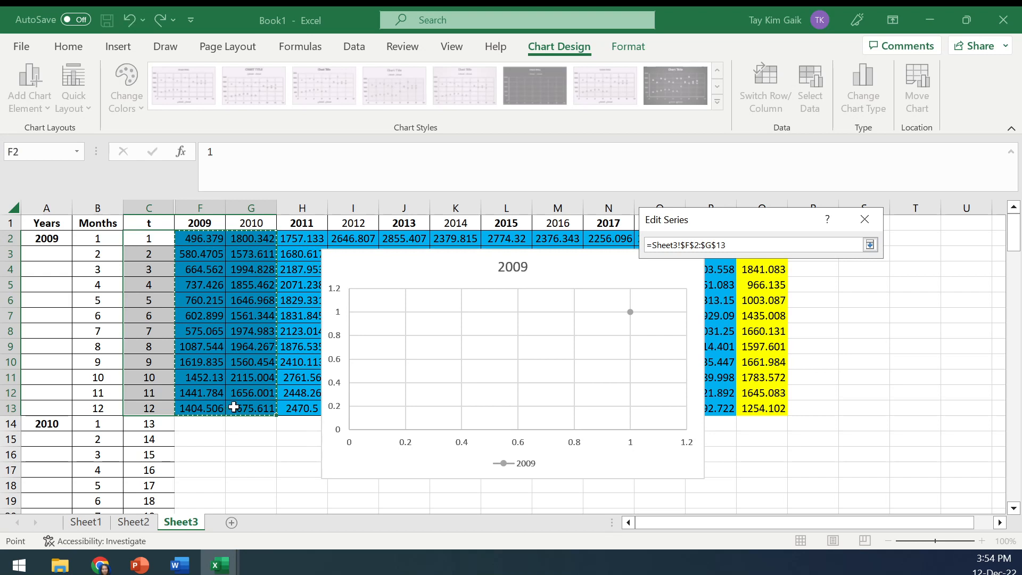
{"action": "left_click", "coordinate": [870, 245]}
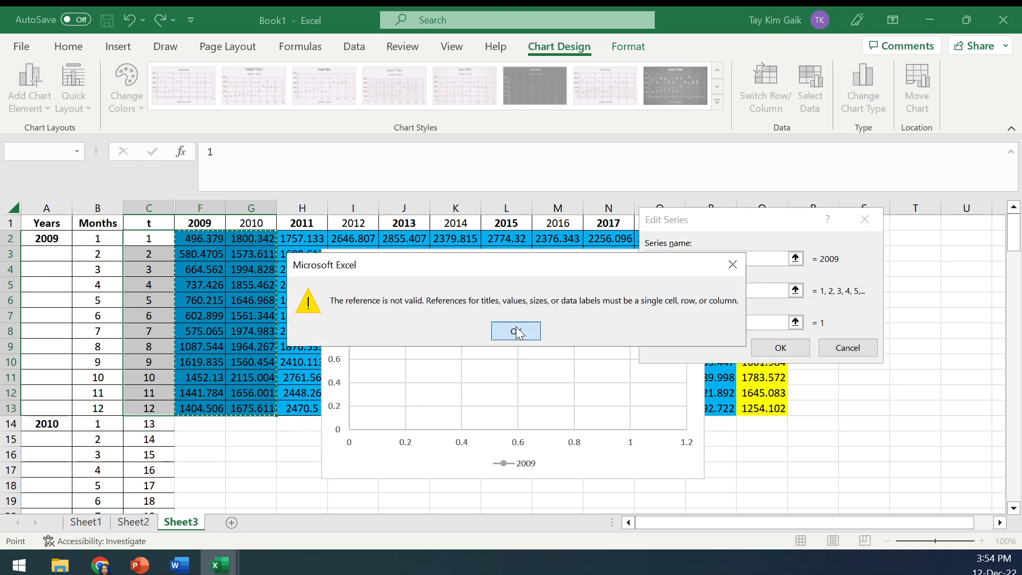
{"action": "left_click", "coordinate": [515, 331]}
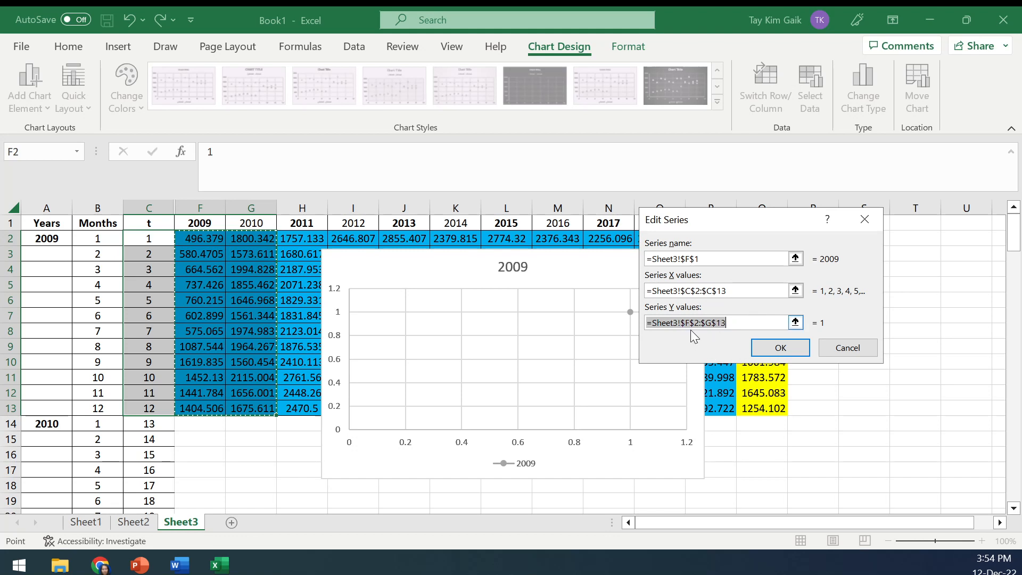
{"action": "left_click_drag", "start_coordinate": [686, 323], "coordinate": [690, 322]}
{"action": "type", "text": "G"}
{"action": "left_click", "coordinate": [774, 350]}
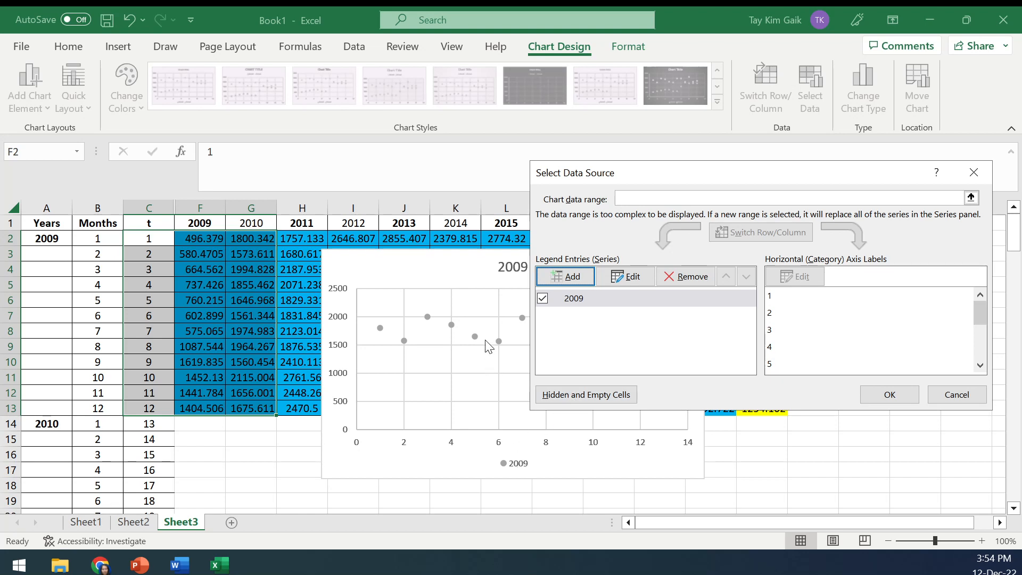
- Add a second chart series named from the 2010 header in G1, with C2:C13 as its X values
{"action": "left_click", "coordinate": [572, 277]}
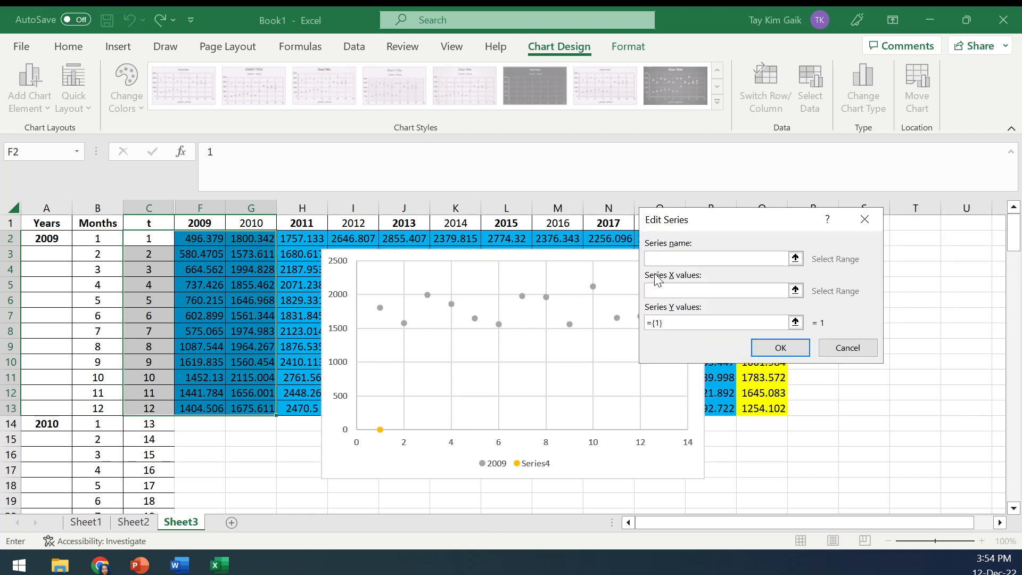
{"action": "left_click", "coordinate": [257, 223]}
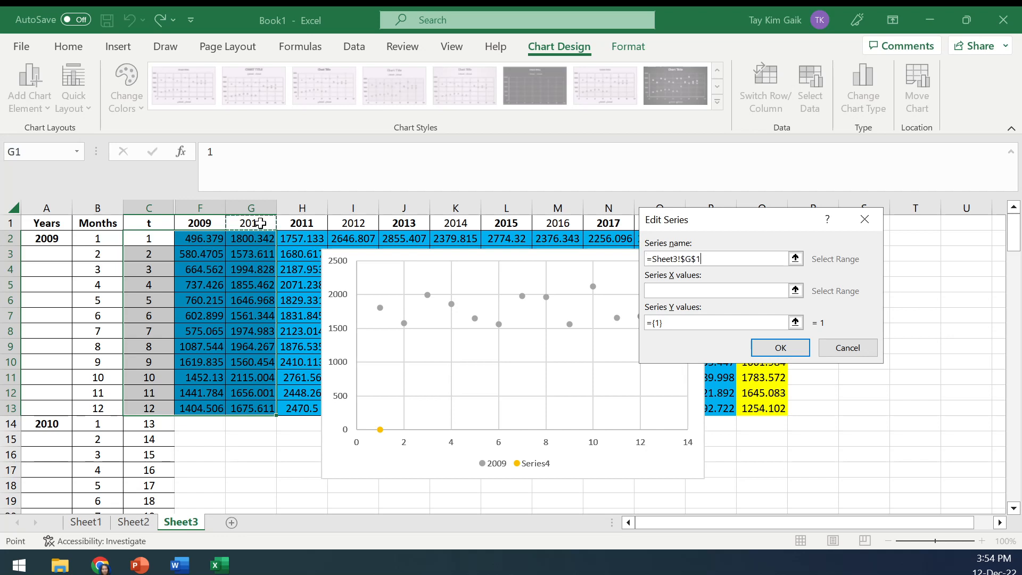
{"action": "left_click", "coordinate": [766, 291]}
{"action": "left_click_drag", "start_coordinate": [158, 238], "coordinate": [160, 410]}
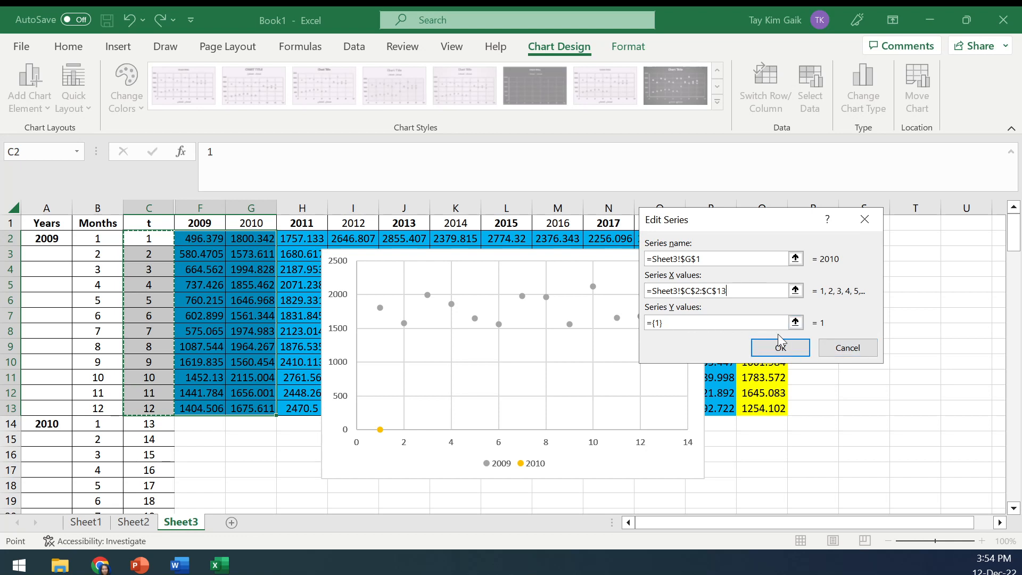
- Set the 2010 series' Y values to only G2:G13, without the placeholder {1}, and finish adding the series
{"action": "left_click", "coordinate": [683, 324]}
{"action": "left_click", "coordinate": [795, 321]}
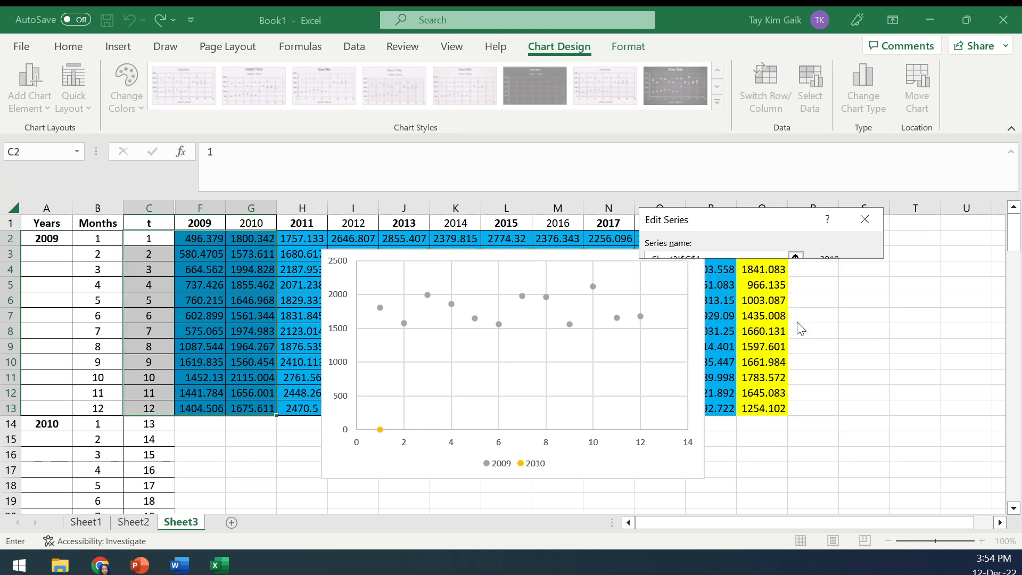
{"action": "left_click_drag", "start_coordinate": [251, 237], "coordinate": [270, 410]}
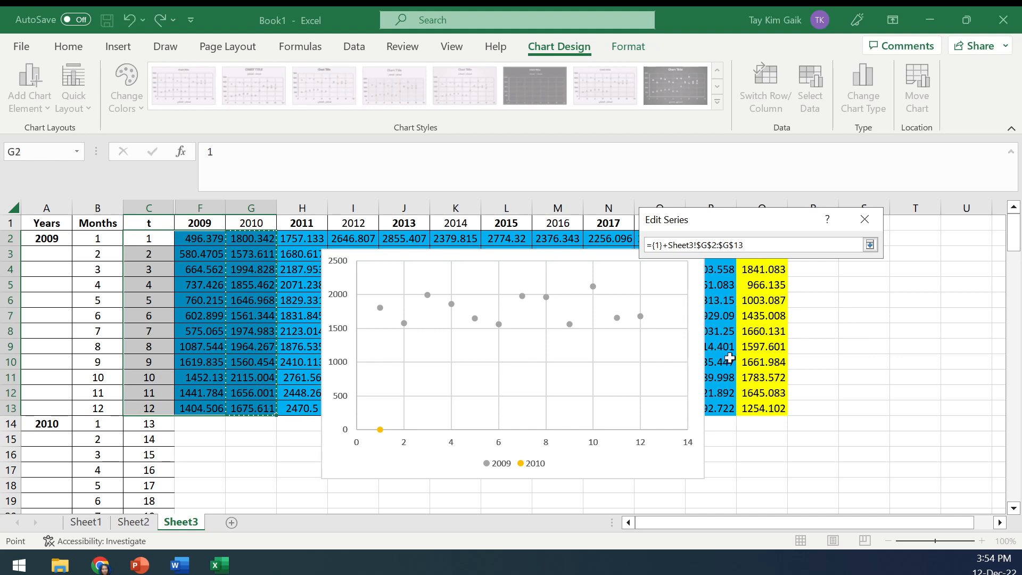
{"action": "left_click", "coordinate": [869, 245]}
{"action": "left_click", "coordinate": [487, 347]}
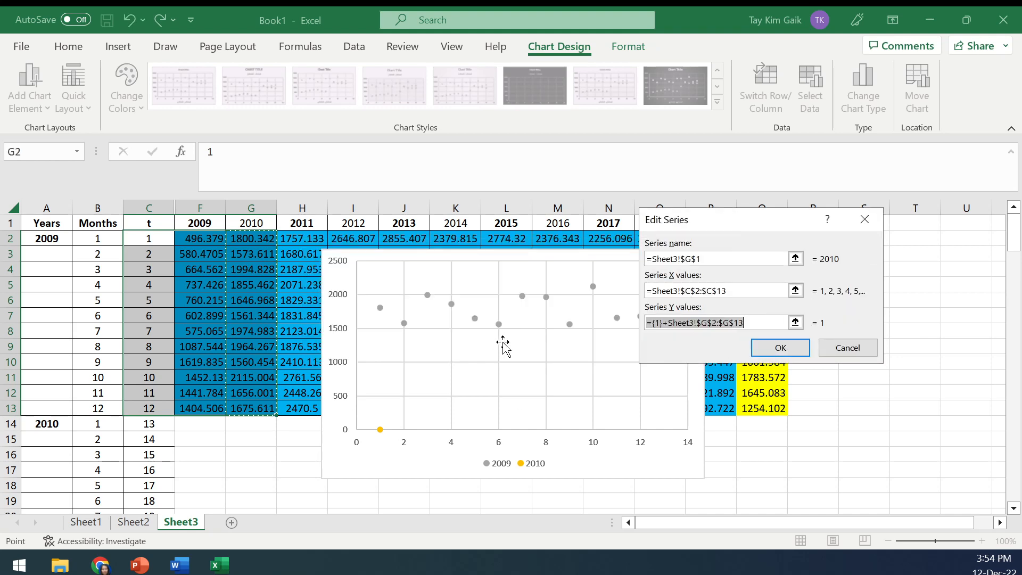
{"action": "left_click", "coordinate": [671, 322]}
{"action": "key", "text": "BackSpace"}
{"action": "key", "text": "BackSpace"}
{"action": "key", "text": "BackSpace"}
{"action": "key", "text": "BackSpace"}
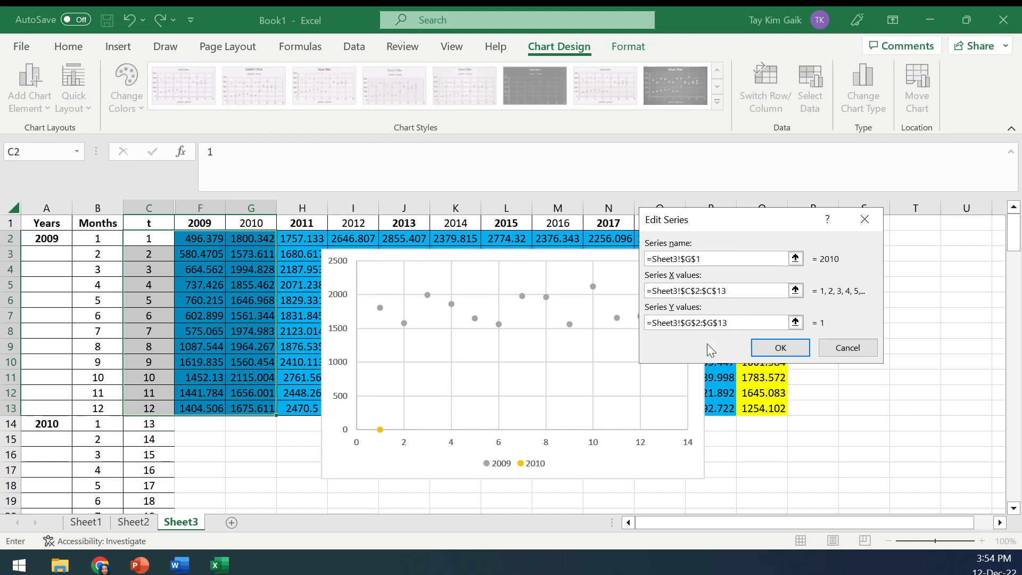
{"action": "left_click", "coordinate": [785, 350]}
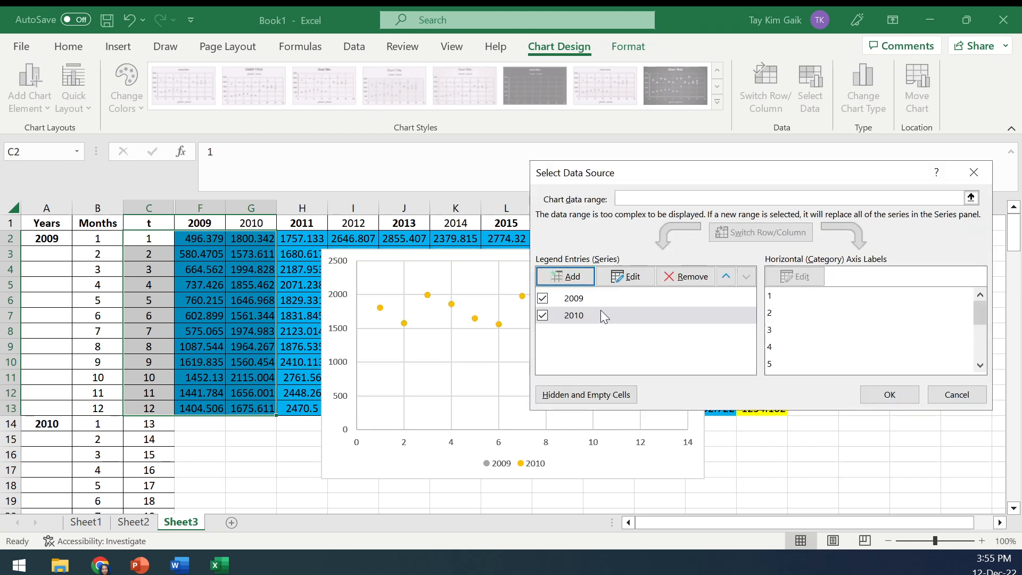
- Add a third chart series named from the 2011 header in H1, with C2:C13 as its X values
{"action": "left_click", "coordinate": [570, 278]}
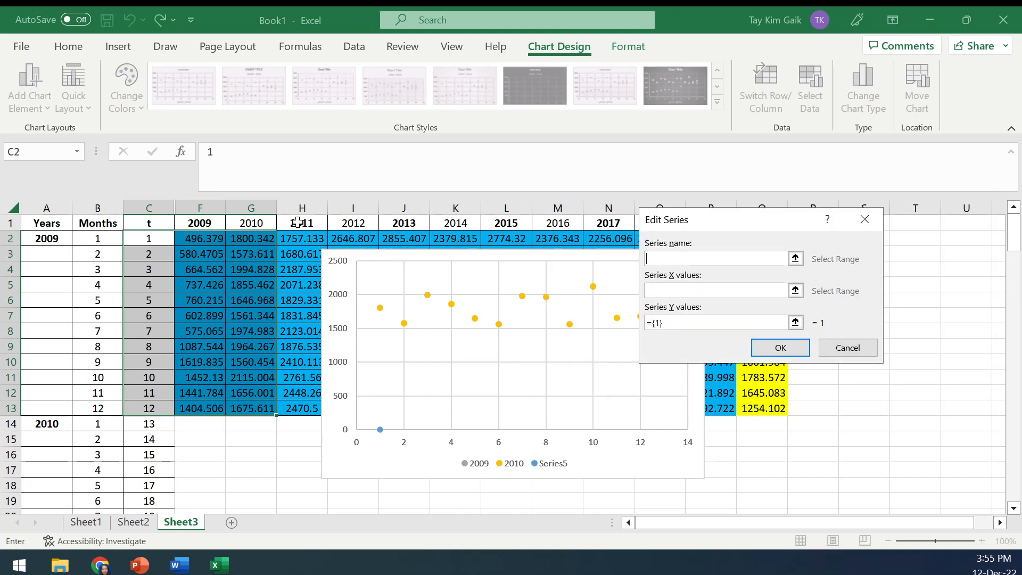
{"action": "left_click", "coordinate": [292, 224]}
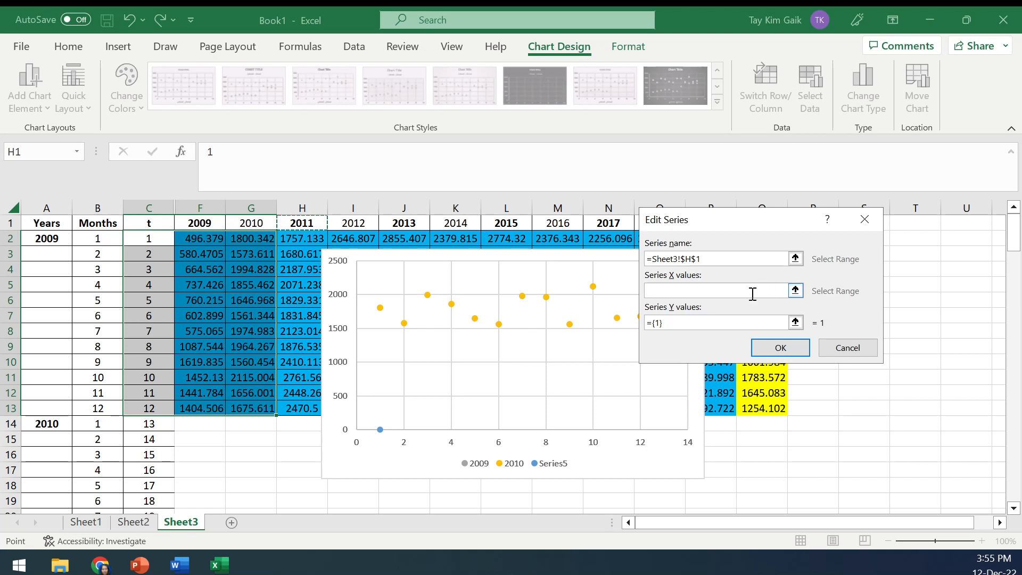
{"action": "left_click", "coordinate": [671, 294]}
{"action": "left_click_drag", "start_coordinate": [128, 234], "coordinate": [146, 409]}
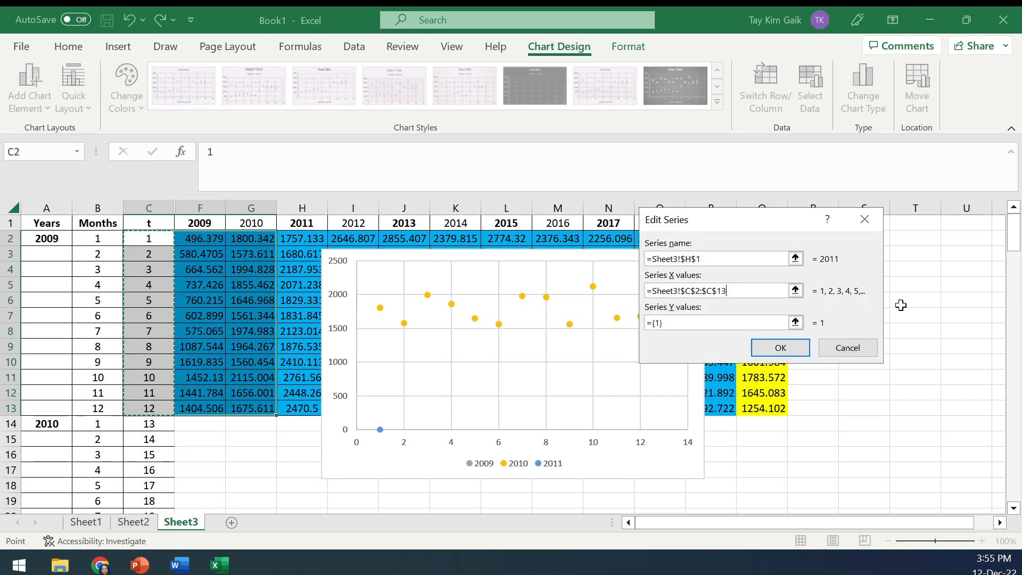
- Set the 2011 series' Y values to only H2:H13, without the placeholder {1}, and finish adding the series
{"action": "left_click", "coordinate": [689, 320]}
{"action": "type", "text": "+"}
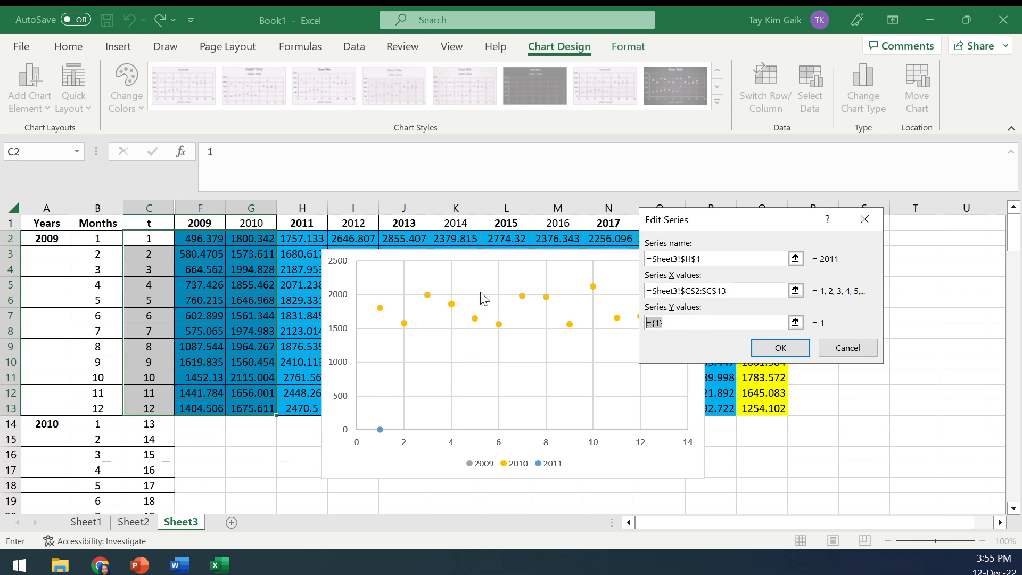
{"action": "left_click_drag", "start_coordinate": [303, 239], "coordinate": [301, 408]}
{"action": "left_click", "coordinate": [791, 297]}
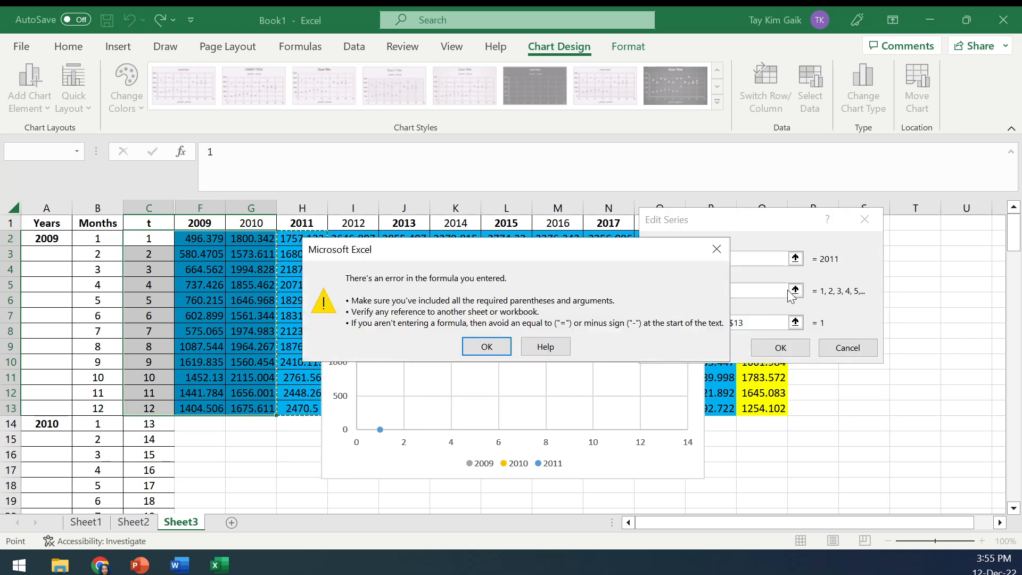
{"action": "left_click", "coordinate": [501, 347]}
{"action": "left_click", "coordinate": [667, 323]}
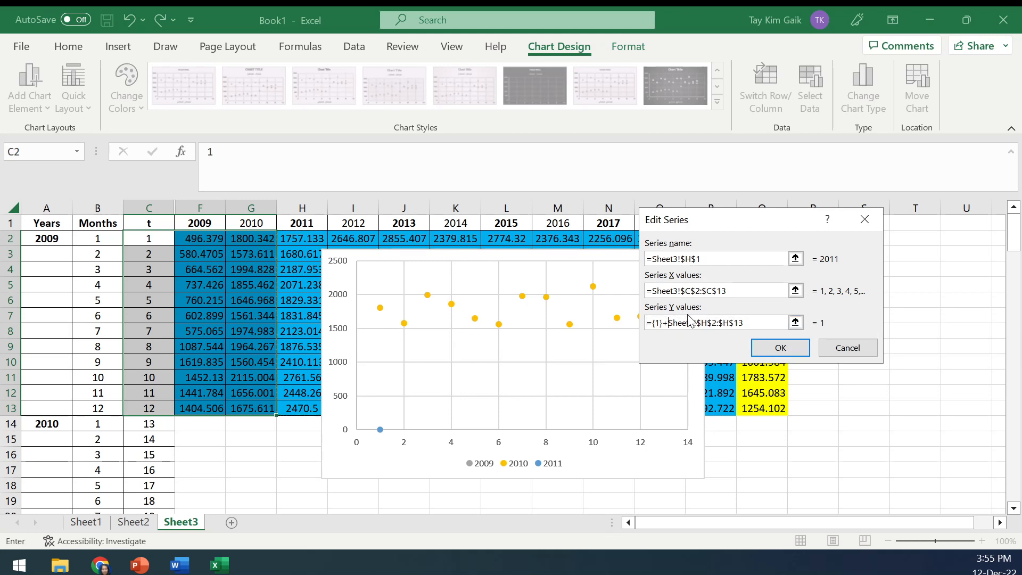
{"action": "key", "text": "BackSpace"}
{"action": "key", "text": "BackSpace"}
{"action": "key", "text": "BackSpace"}
{"action": "key", "text": "BackSpace"}
{"action": "left_click", "coordinate": [790, 351]}
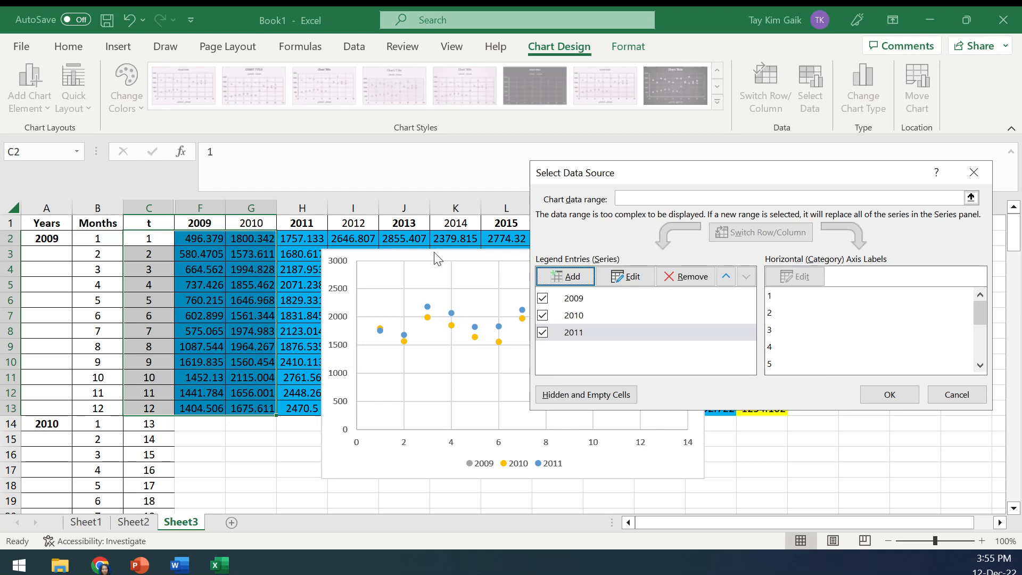
- Accept the chart's data source and move the chart below the yearly table, starting at row 14
{"action": "left_click", "coordinate": [886, 394]}
{"action": "left_click_drag", "start_coordinate": [417, 255], "coordinate": [367, 413]}
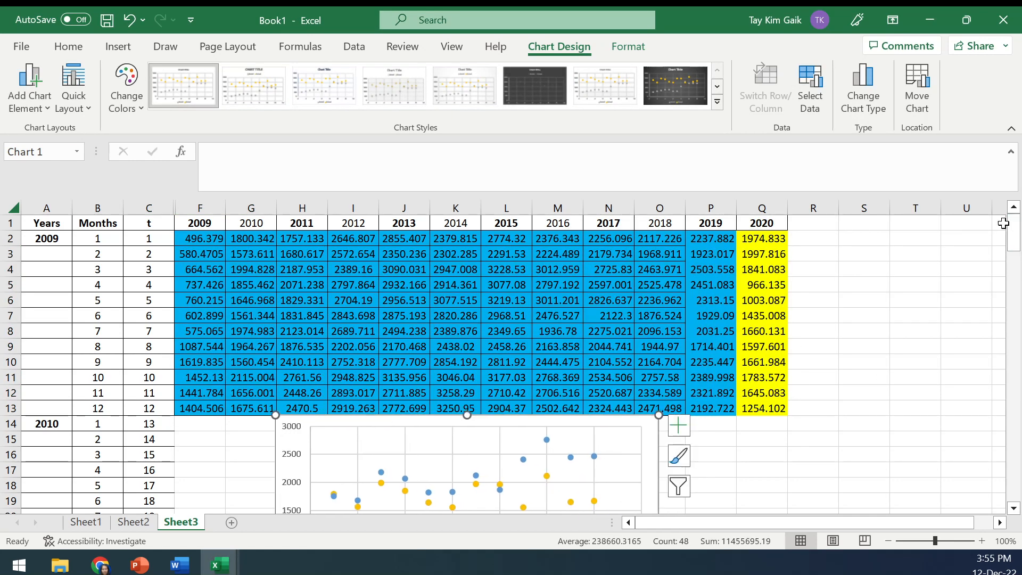
{"action": "left_click_drag", "start_coordinate": [1012, 228], "coordinate": [1013, 255]}
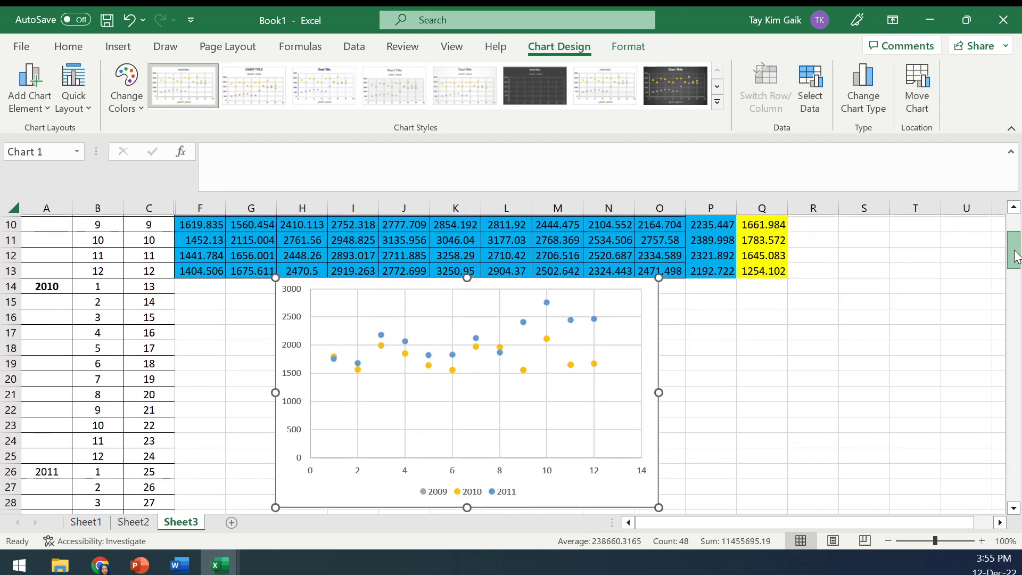
- Change the whole scatter chart to a Line chart
{"action": "left_click", "coordinate": [524, 323]}
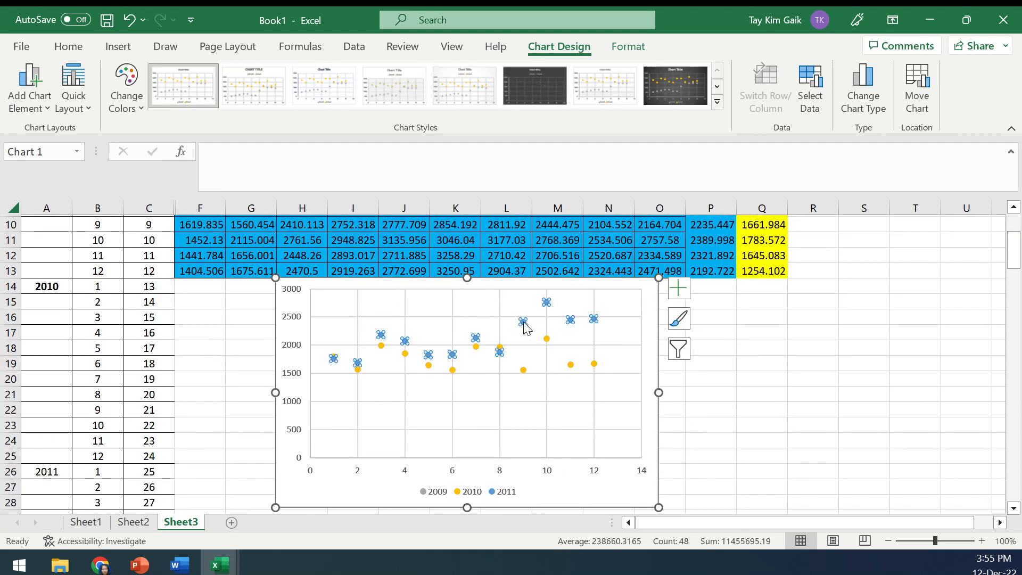
{"action": "left_click", "coordinate": [862, 90]}
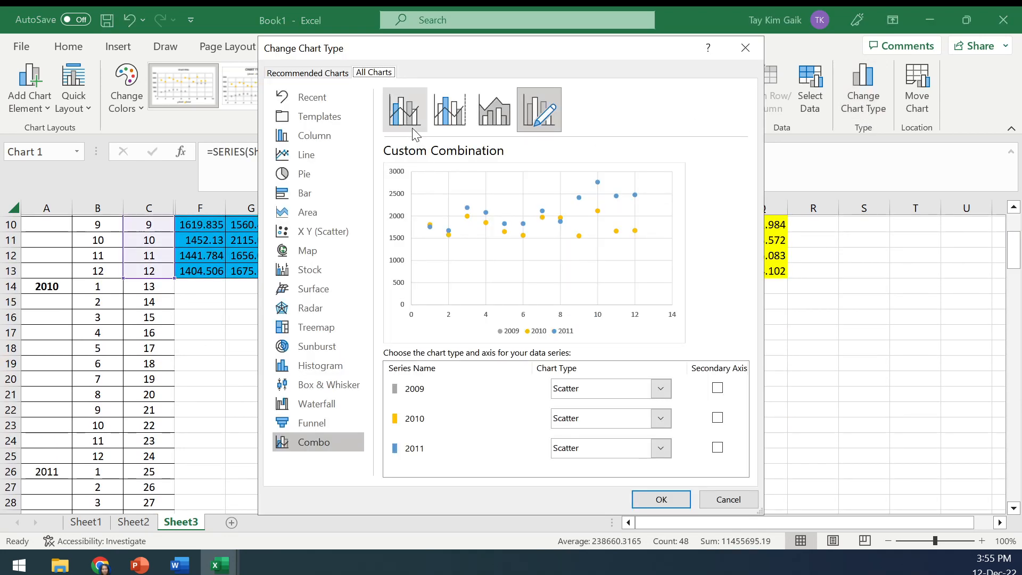
{"action": "left_click", "coordinate": [313, 159]}
{"action": "left_click", "coordinate": [661, 499]}
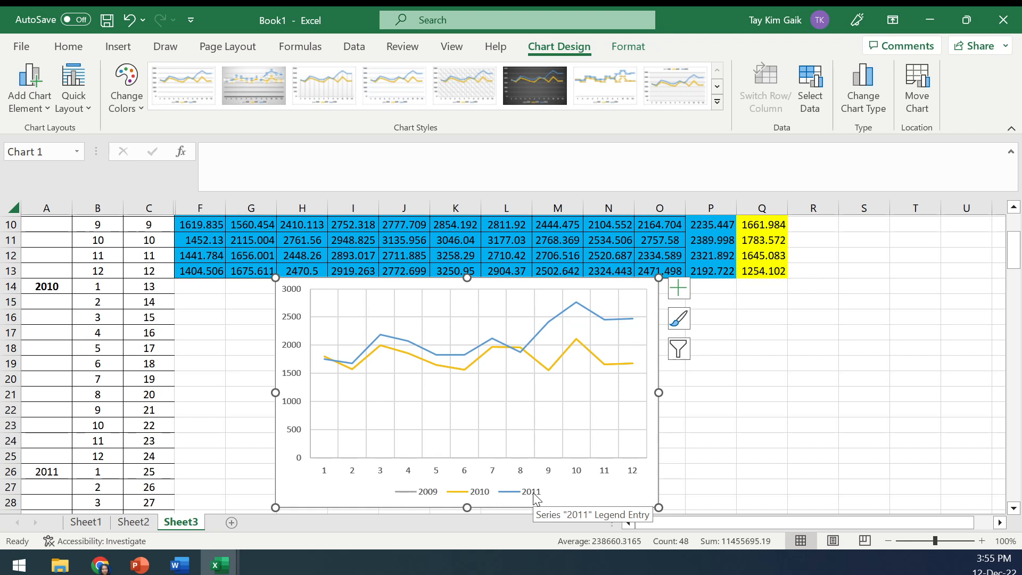
{"action": "left_click", "coordinate": [428, 496]}
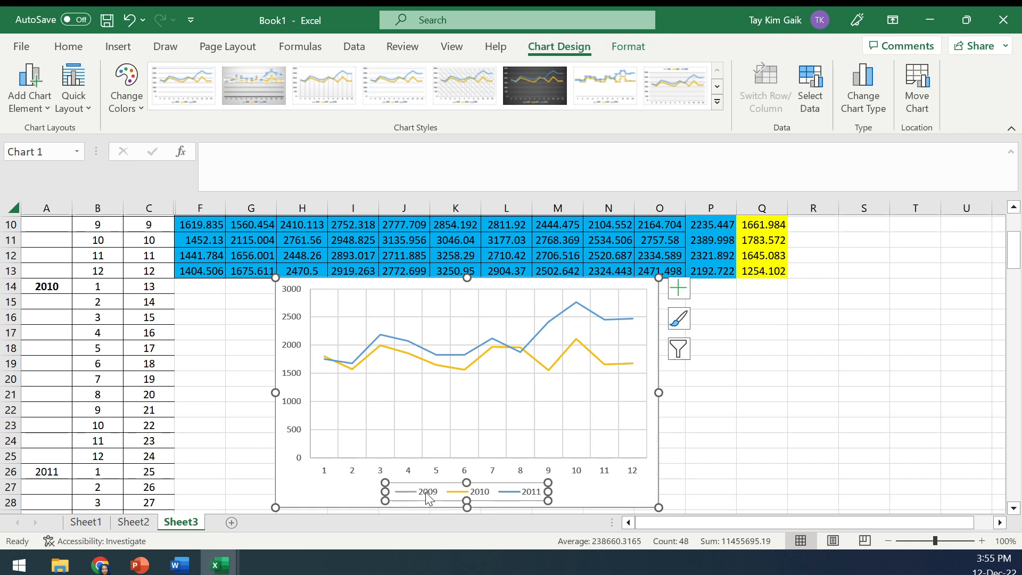
{"action": "left_click", "coordinate": [490, 317]}
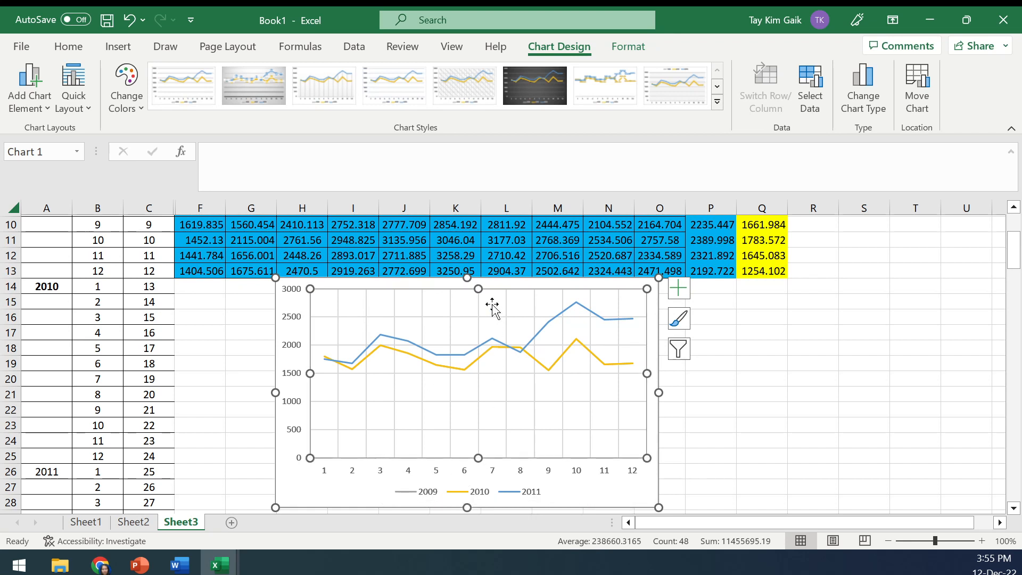
- Add a series to the line chart named from the 2012 header in I1, with I2:I13 as its values
{"action": "left_click", "coordinate": [815, 87]}
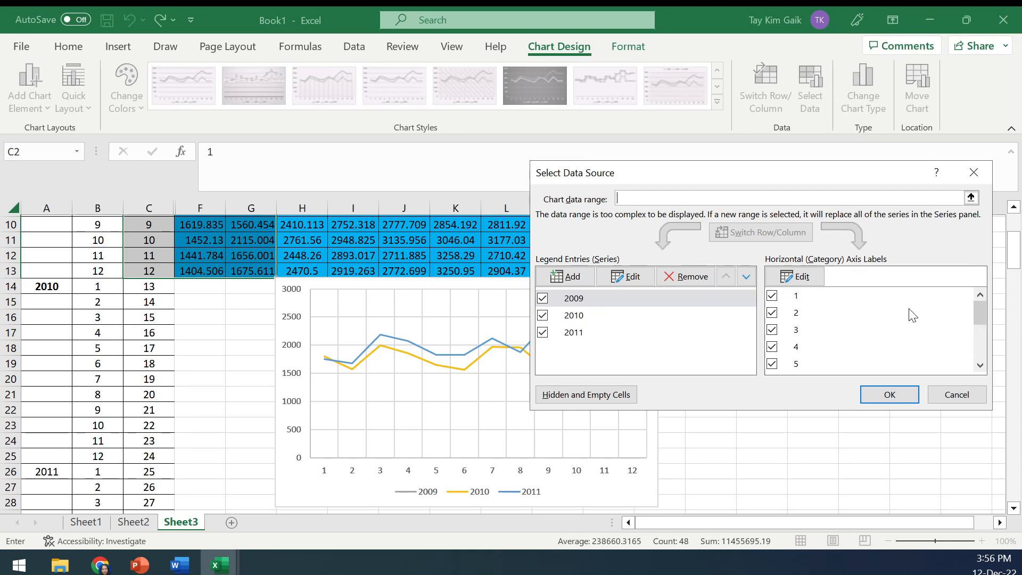
{"action": "left_click", "coordinate": [587, 277]}
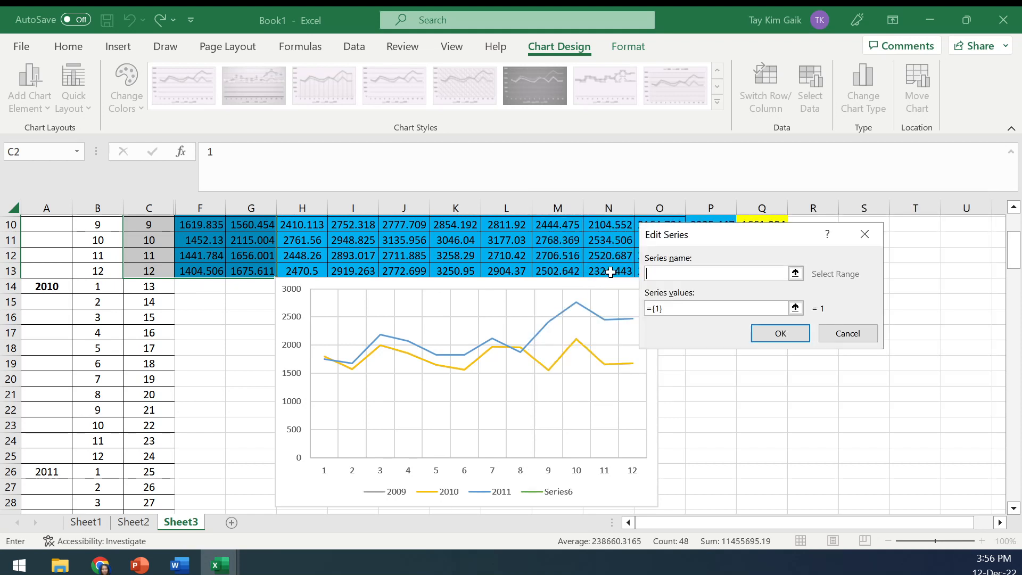
{"action": "left_click", "coordinate": [796, 273]}
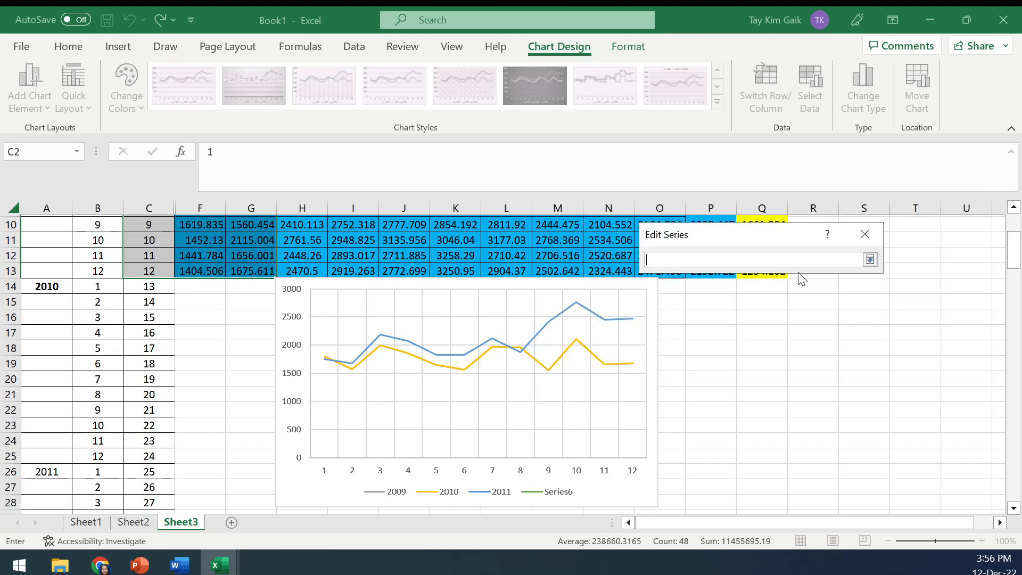
{"action": "scroll", "coordinate": [1013, 255], "scroll_direction": "up", "scroll_amount": 3}
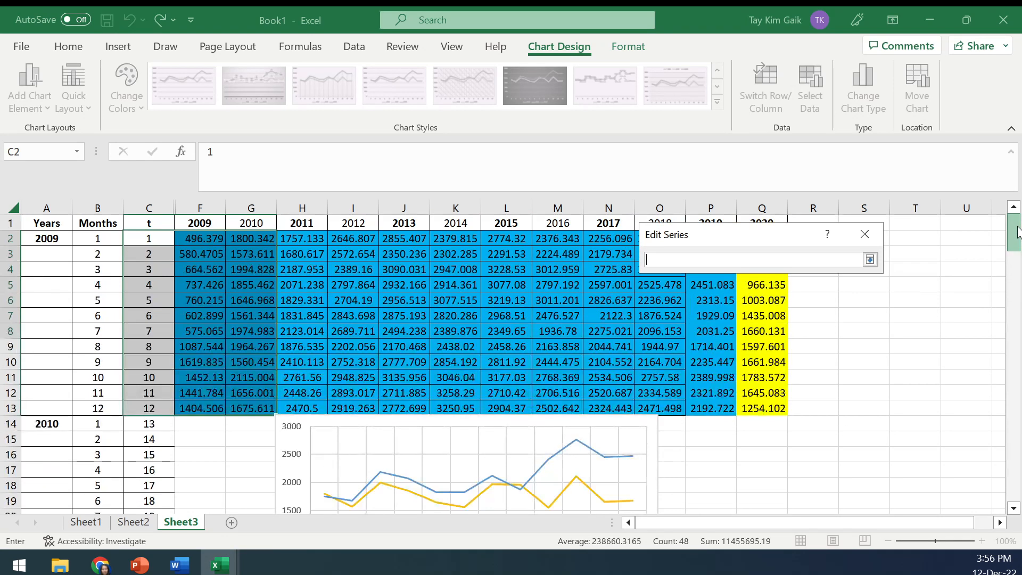
{"action": "left_click", "coordinate": [367, 228]}
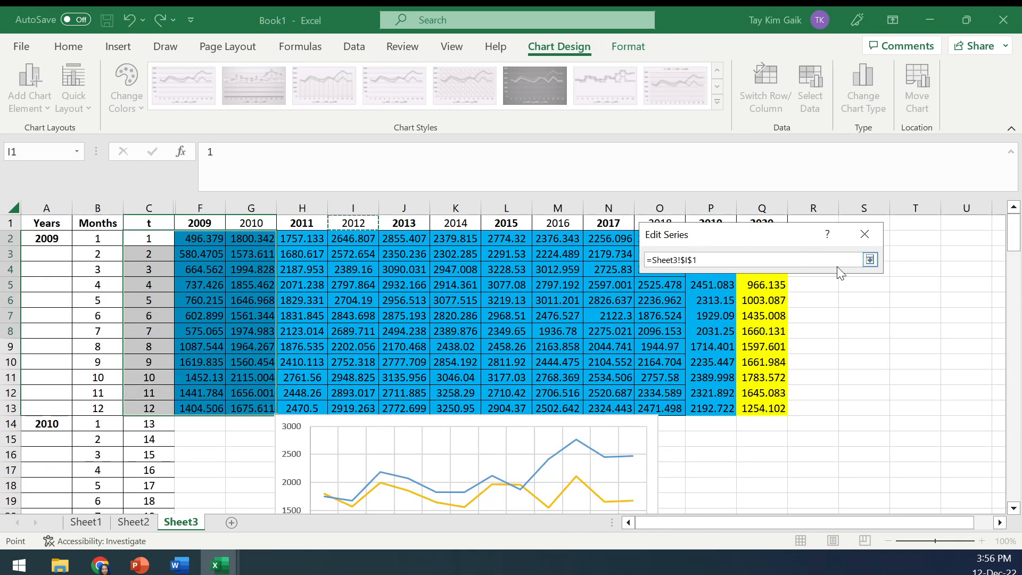
{"action": "left_click", "coordinate": [869, 260]}
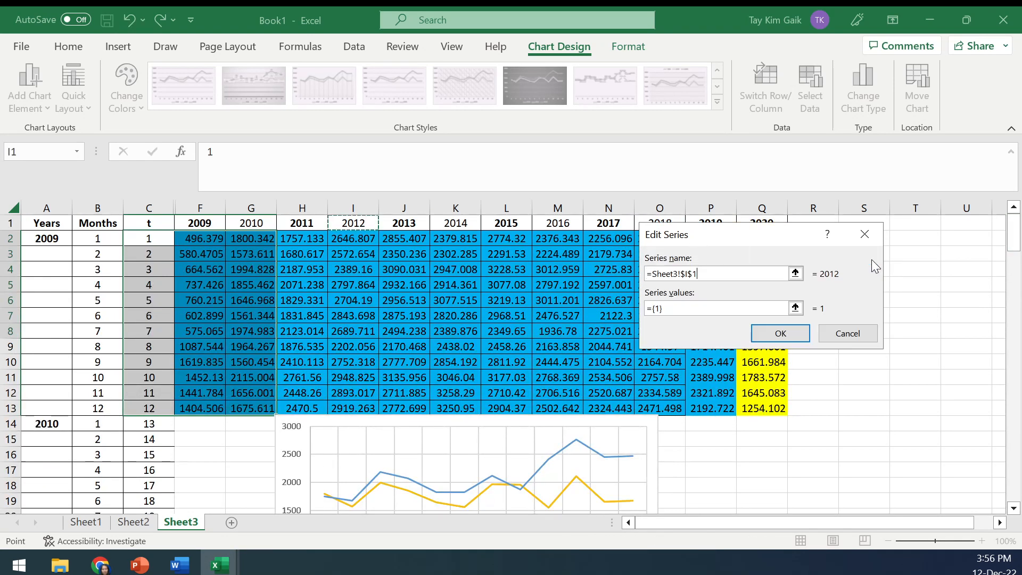
{"action": "left_click", "coordinate": [795, 308]}
{"action": "left_click_drag", "start_coordinate": [360, 238], "coordinate": [360, 405]}
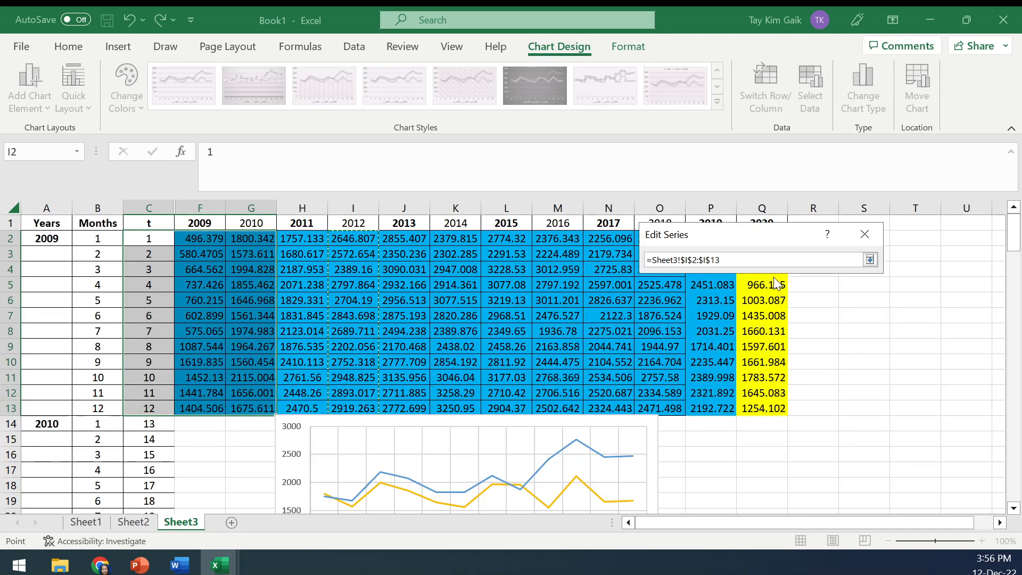
{"action": "left_click", "coordinate": [876, 267]}
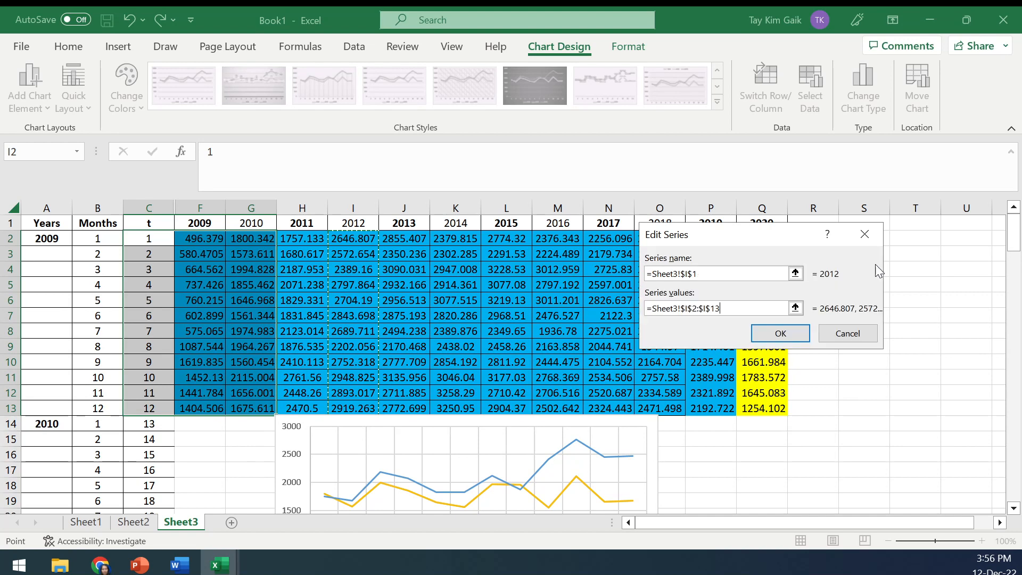
{"action": "left_click", "coordinate": [781, 335]}
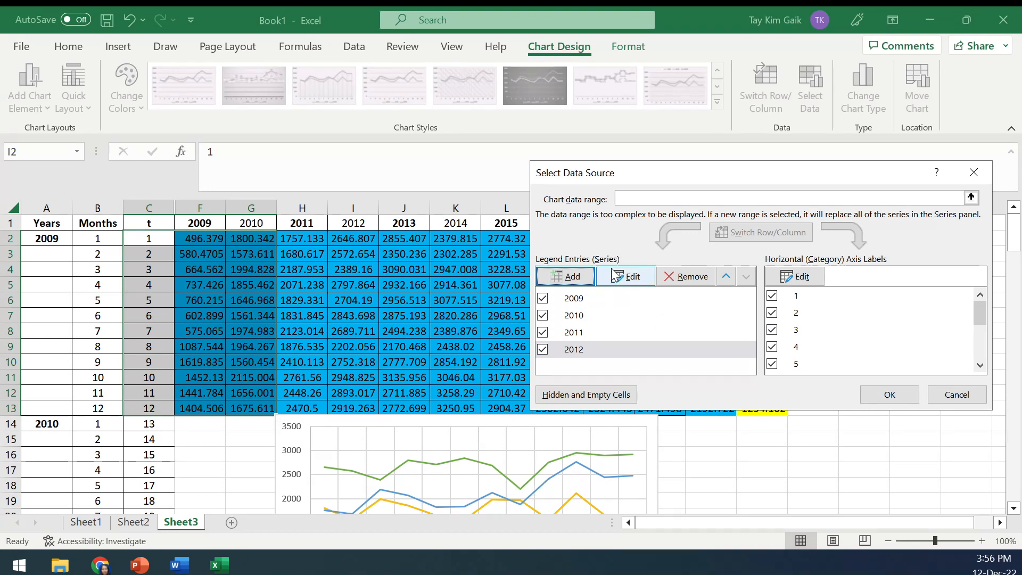
- Add a chart series named from the 2013 header in J1, with J2:J13 as its values
{"action": "left_click", "coordinate": [578, 282]}
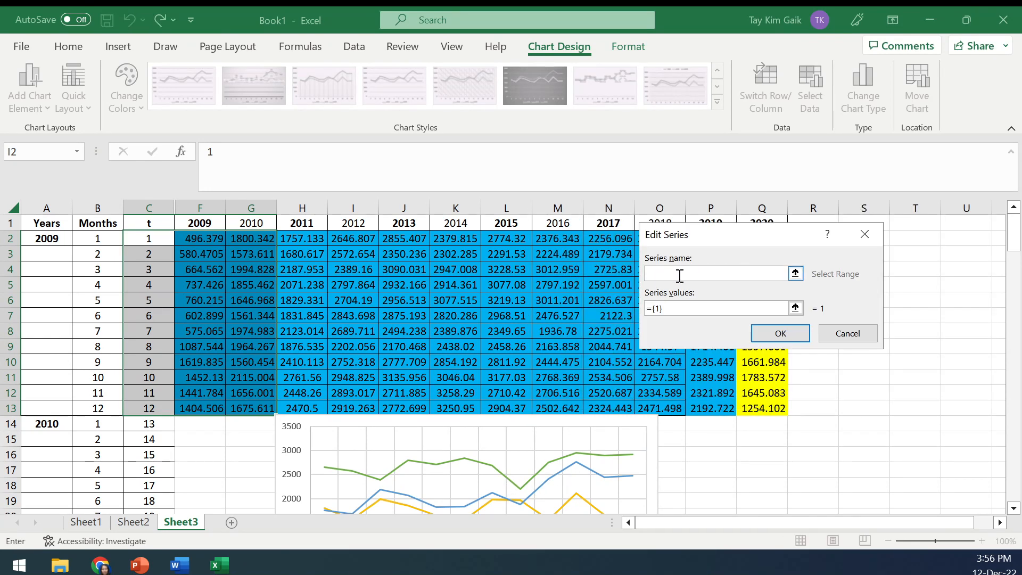
{"action": "left_click", "coordinate": [404, 223]}
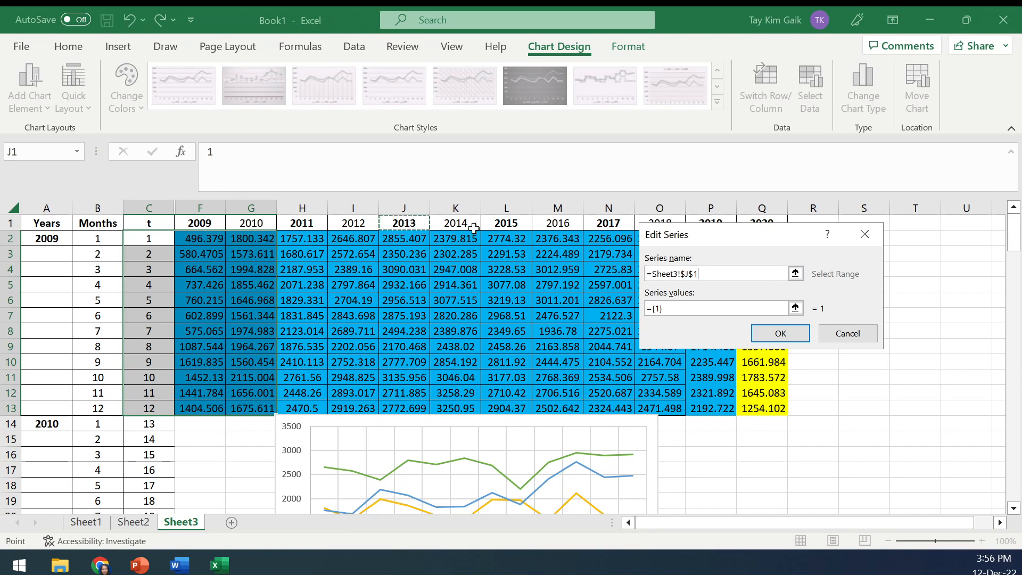
{"action": "left_click", "coordinate": [796, 308]}
{"action": "left_click_drag", "start_coordinate": [409, 235], "coordinate": [407, 408]}
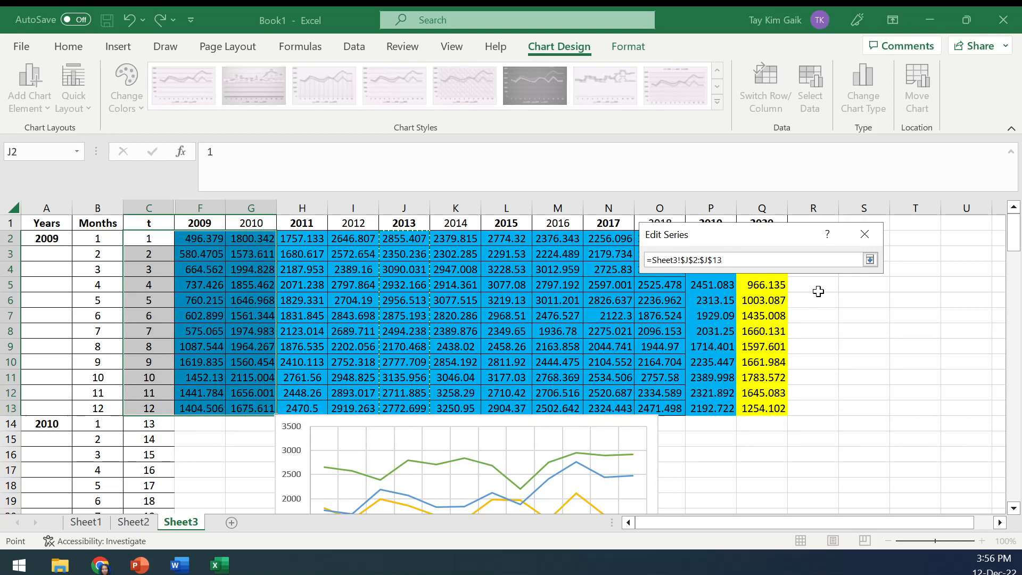
{"action": "left_click", "coordinate": [869, 259]}
{"action": "left_click", "coordinate": [790, 340]}
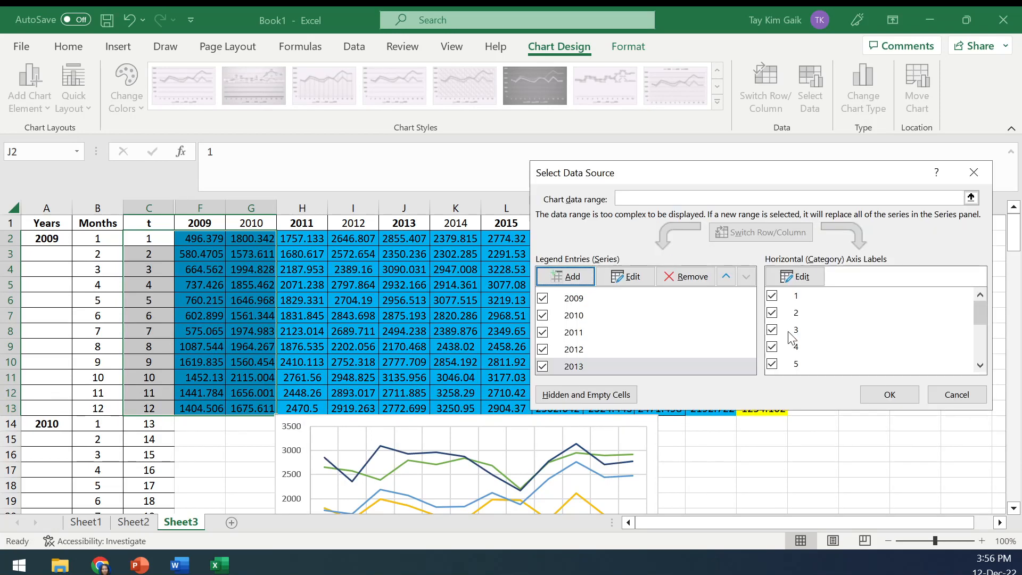
- Add a chart series named from the 2014 header in K1, with K2:K13 as its values
{"action": "left_click", "coordinate": [570, 276]}
{"action": "left_click", "coordinate": [458, 220]}
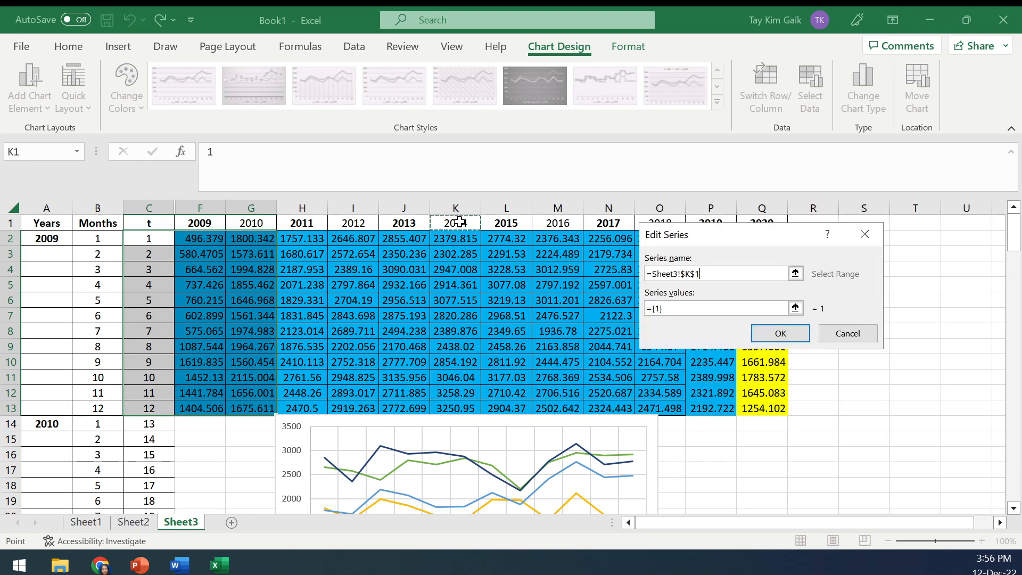
{"action": "left_click", "coordinate": [795, 307]}
{"action": "left_click_drag", "start_coordinate": [451, 239], "coordinate": [464, 403]}
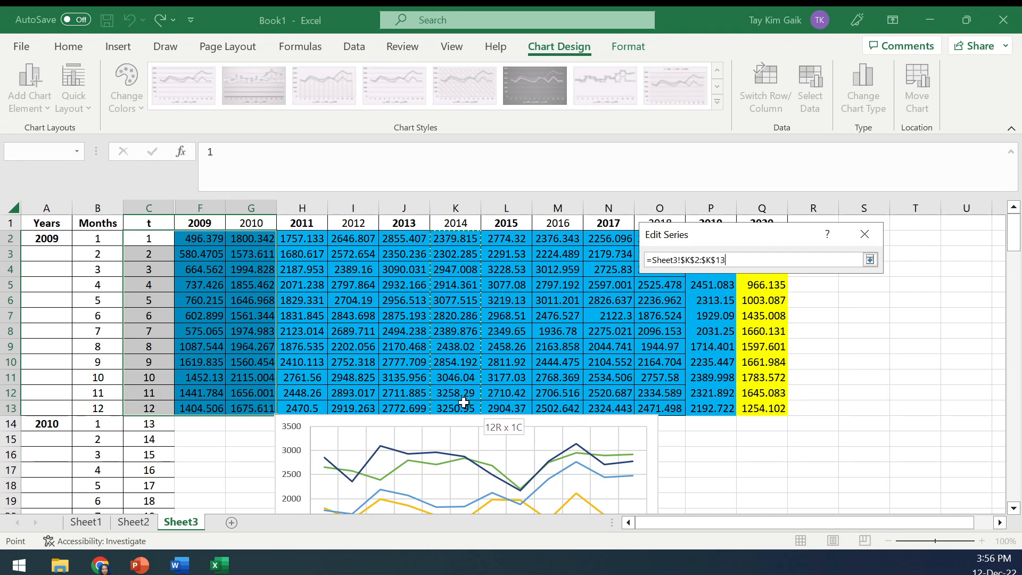
{"action": "left_click", "coordinate": [870, 259]}
{"action": "left_click", "coordinate": [801, 340]}
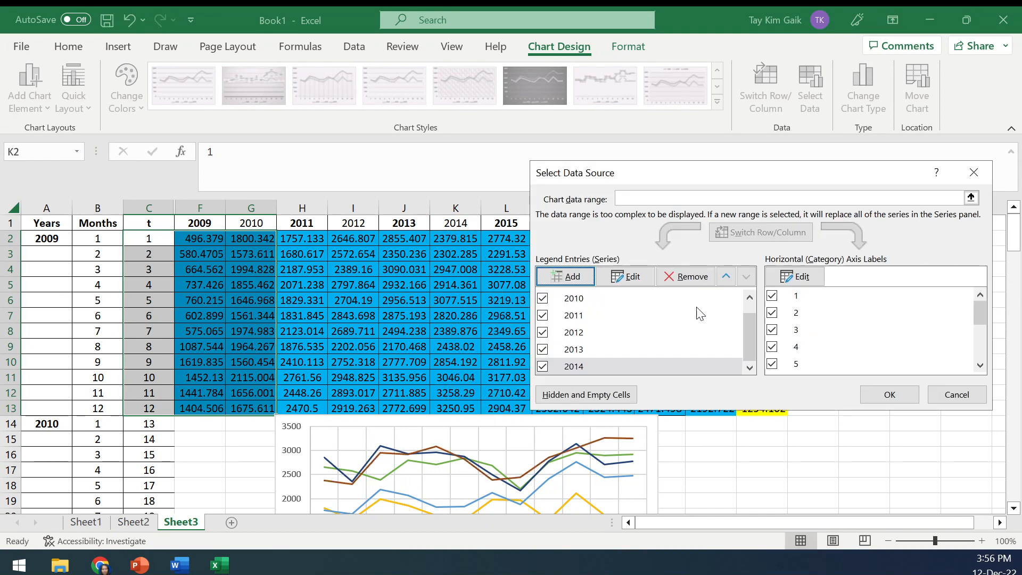
- Add a chart series named from the 2015 header in L1, with L2:L13 as its values
{"action": "left_click", "coordinate": [578, 277]}
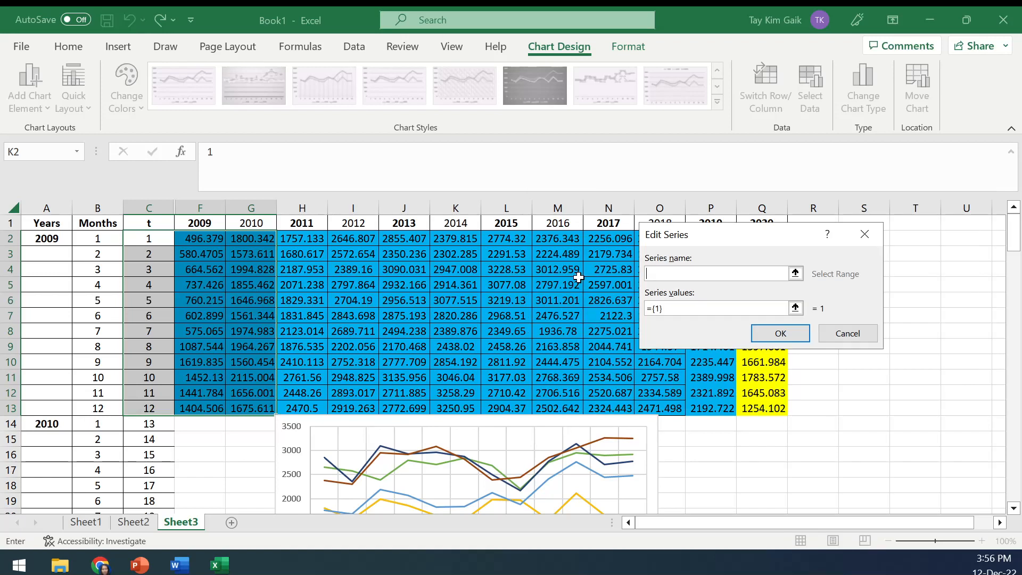
{"action": "left_click", "coordinate": [513, 226]}
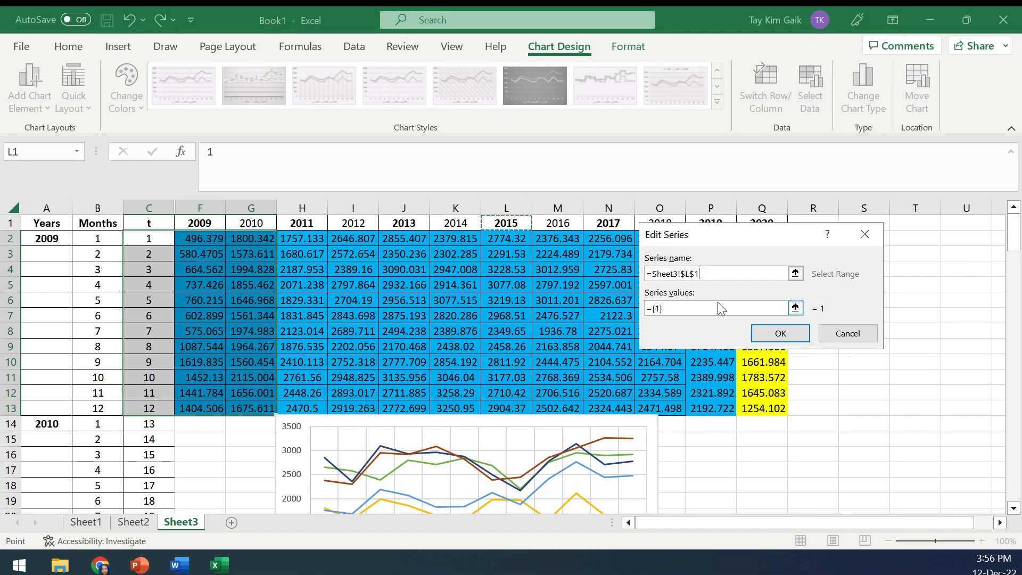
{"action": "left_click", "coordinate": [796, 309]}
{"action": "left_click_drag", "start_coordinate": [514, 240], "coordinate": [518, 407]}
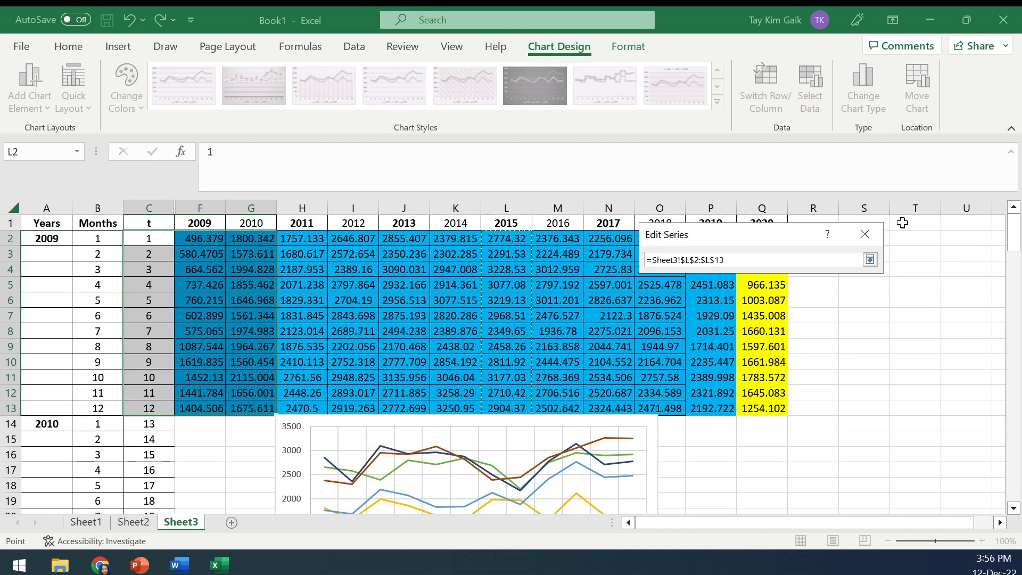
{"action": "left_click", "coordinate": [871, 261]}
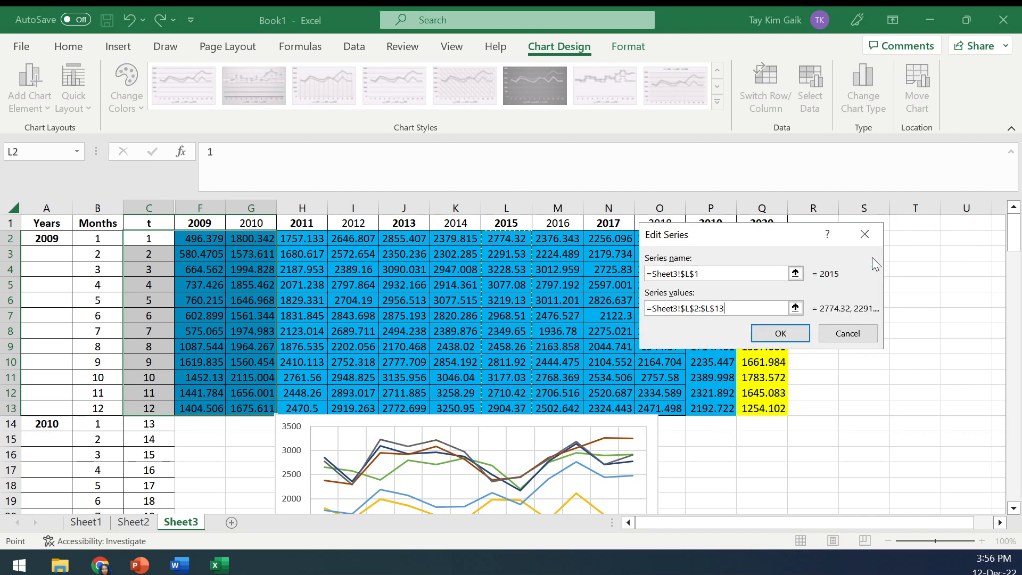
{"action": "left_click", "coordinate": [780, 338]}
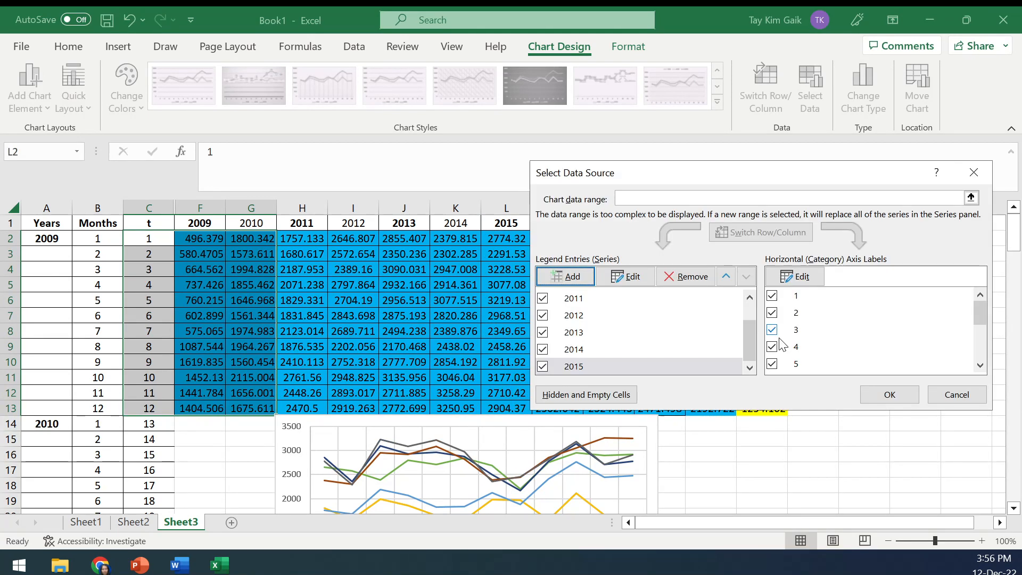
- Add a chart series named from the 2016 header in M1, with M2:M13 as its values
{"action": "left_click", "coordinate": [566, 276]}
{"action": "left_click", "coordinate": [563, 225]}
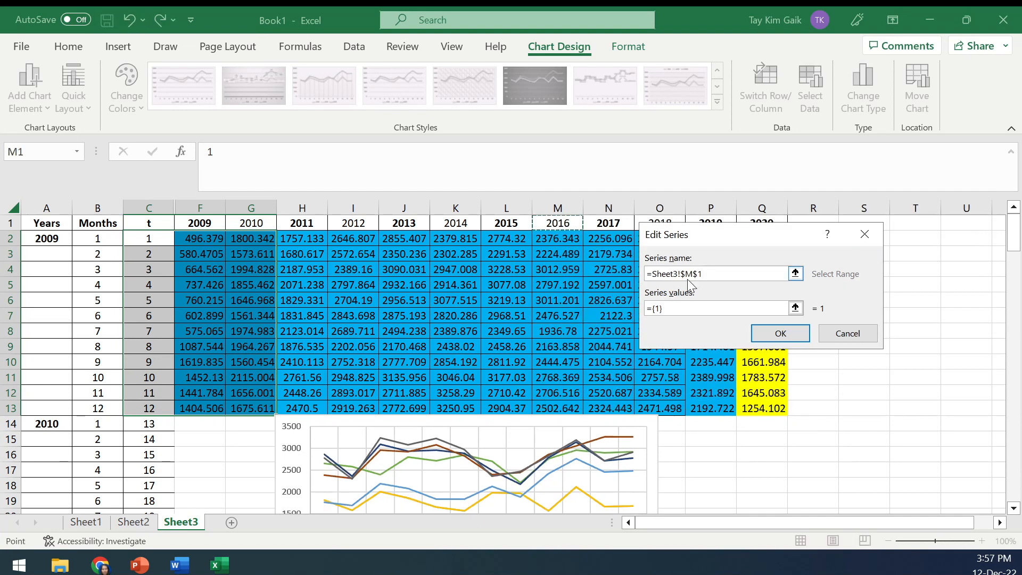
{"action": "left_click", "coordinate": [795, 309]}
{"action": "left_click_drag", "start_coordinate": [575, 247], "coordinate": [578, 408]}
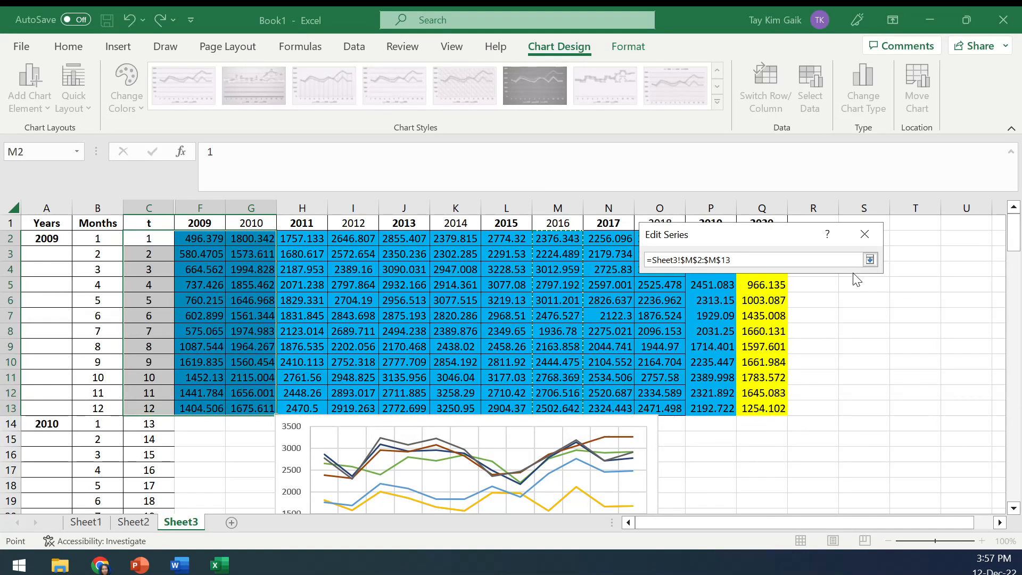
{"action": "left_click", "coordinate": [870, 260]}
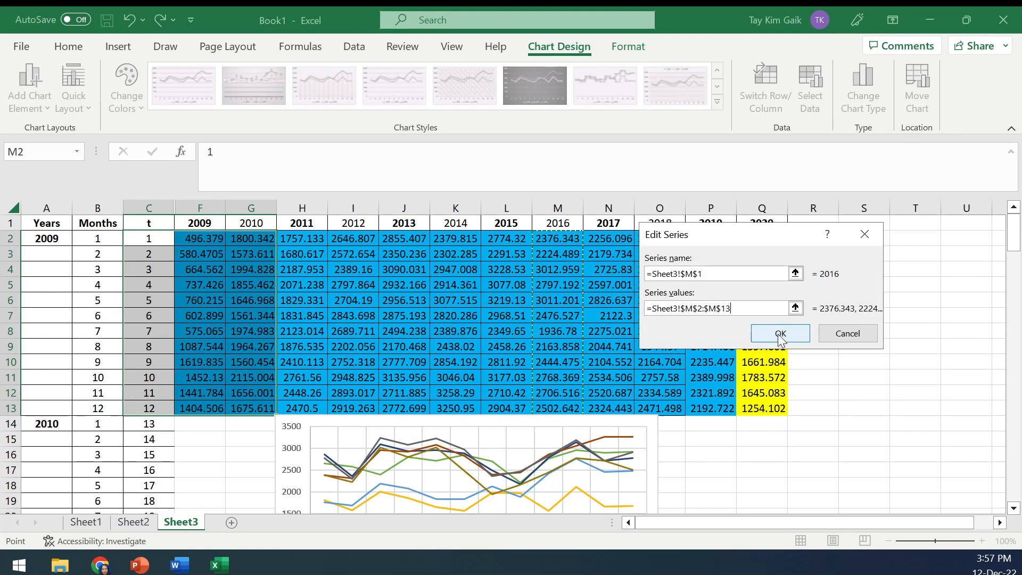
{"action": "left_click", "coordinate": [779, 331]}
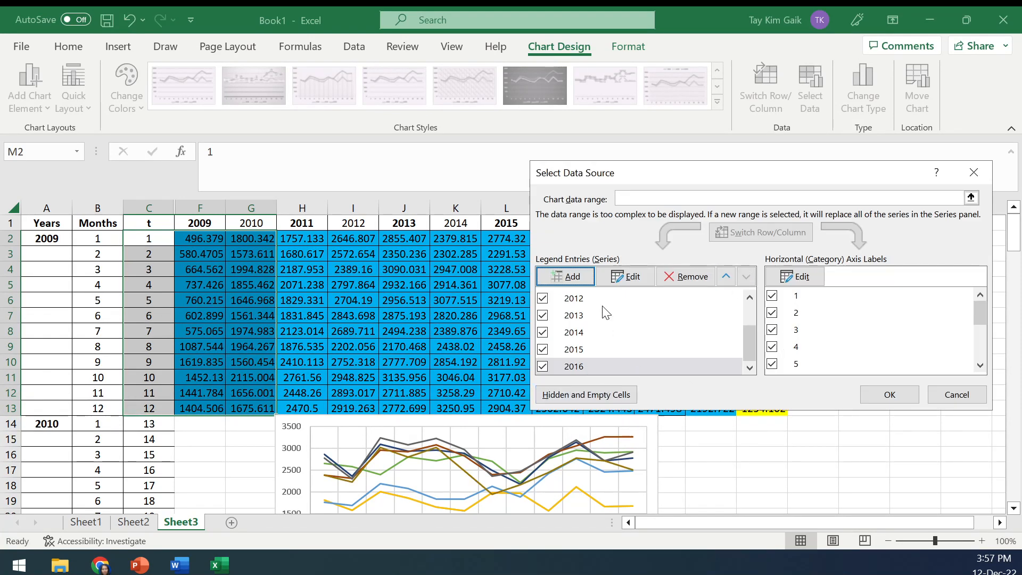
- Add a chart series named from the 2017 header in N1, with N2:N13 as its values
{"action": "left_click", "coordinate": [577, 276]}
{"action": "left_click", "coordinate": [602, 226]}
{"action": "left_click", "coordinate": [785, 309]}
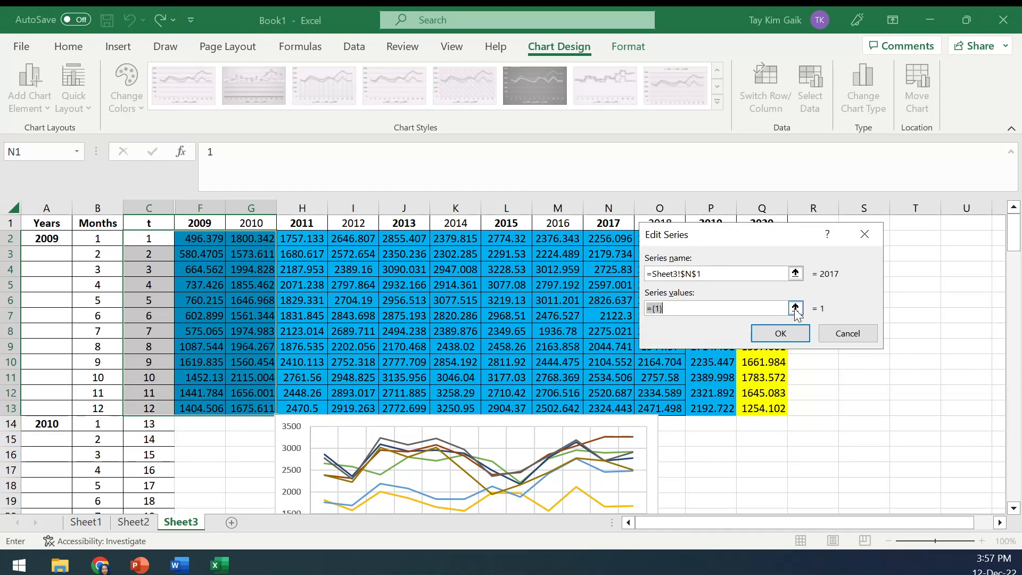
{"action": "left_click", "coordinate": [795, 308]}
{"action": "left_click_drag", "start_coordinate": [605, 245], "coordinate": [616, 405]}
{"action": "left_click", "coordinate": [870, 259]}
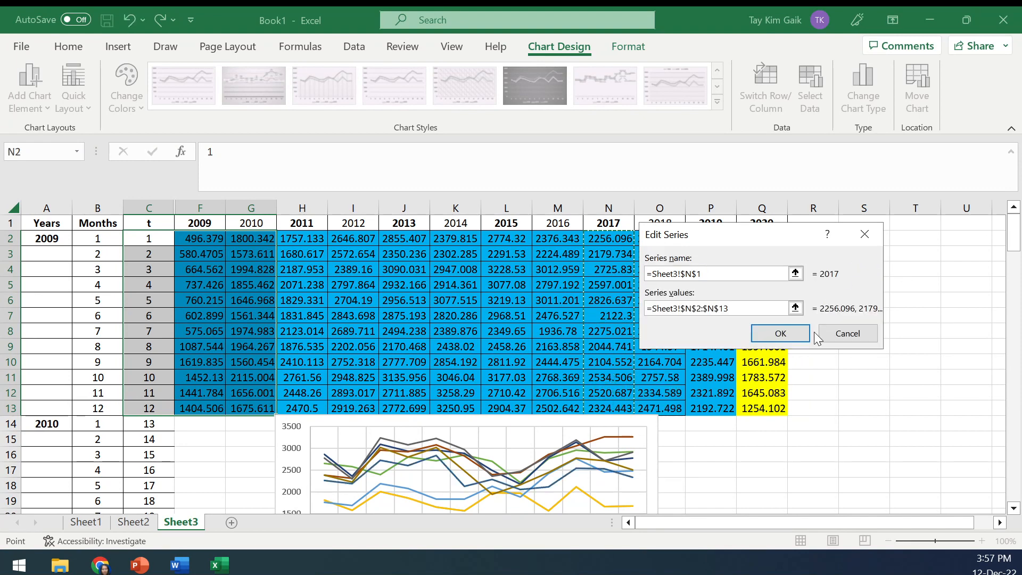
{"action": "left_click", "coordinate": [797, 334]}
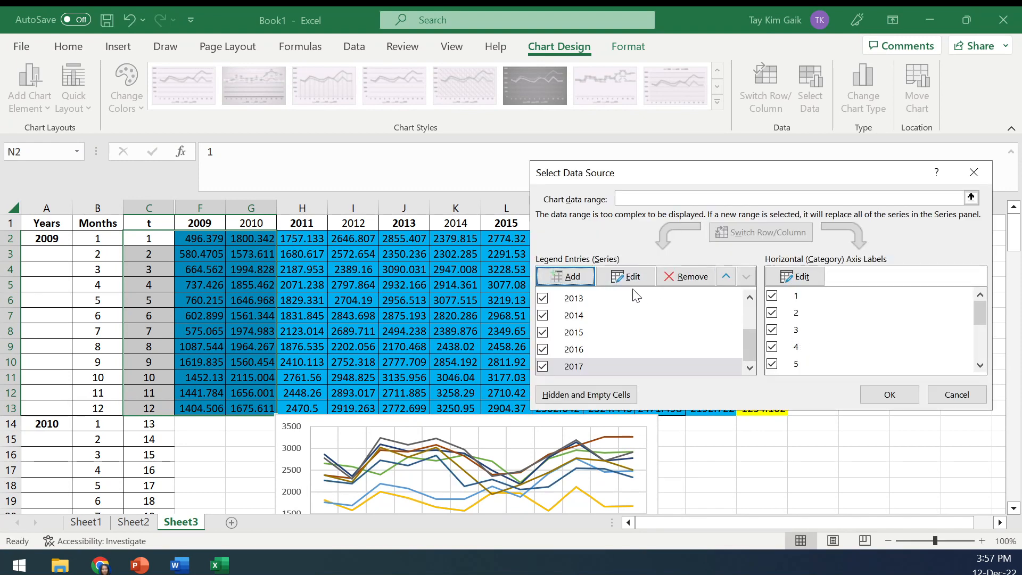
- Add a chart series named from the 2018 header in O1, with O2:O13 as its values
{"action": "left_click", "coordinate": [573, 277]}
{"action": "left_click_drag", "start_coordinate": [686, 233], "coordinate": [393, 241]}
{"action": "left_click", "coordinate": [654, 224]}
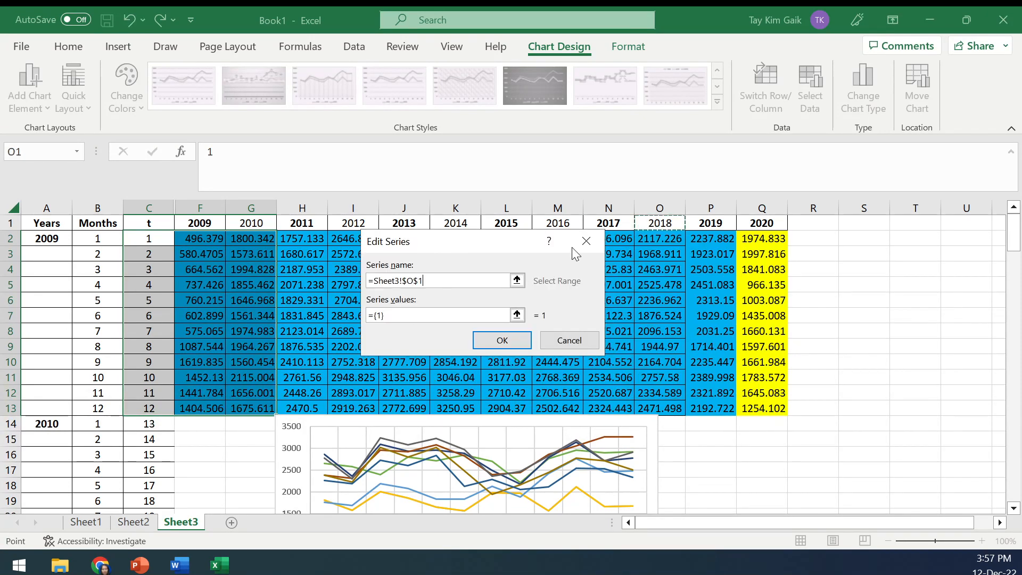
{"action": "left_click", "coordinate": [516, 315]}
{"action": "left_click_drag", "start_coordinate": [660, 241], "coordinate": [669, 405]}
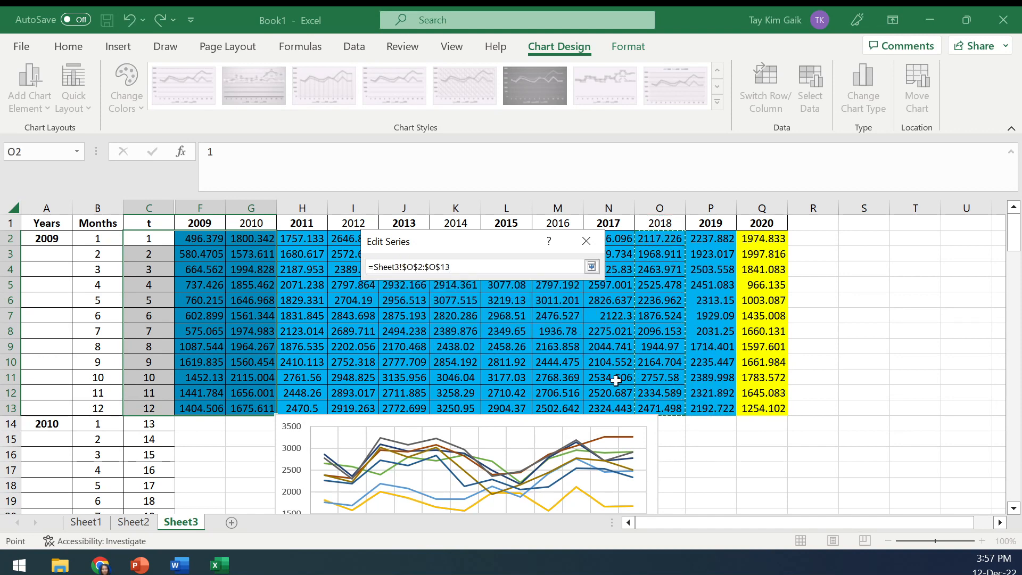
{"action": "left_click", "coordinate": [592, 266]}
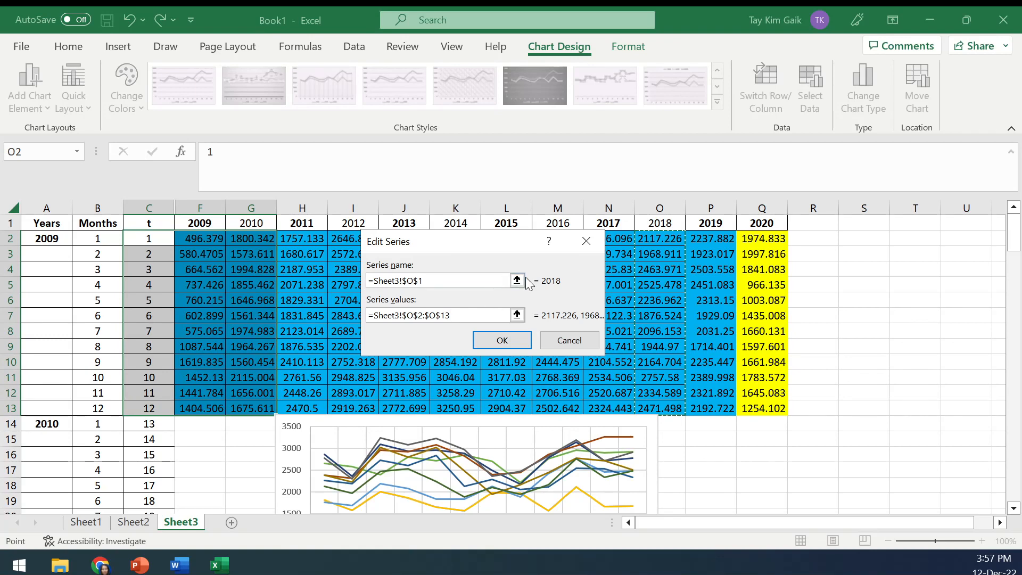
{"action": "left_click", "coordinate": [519, 343]}
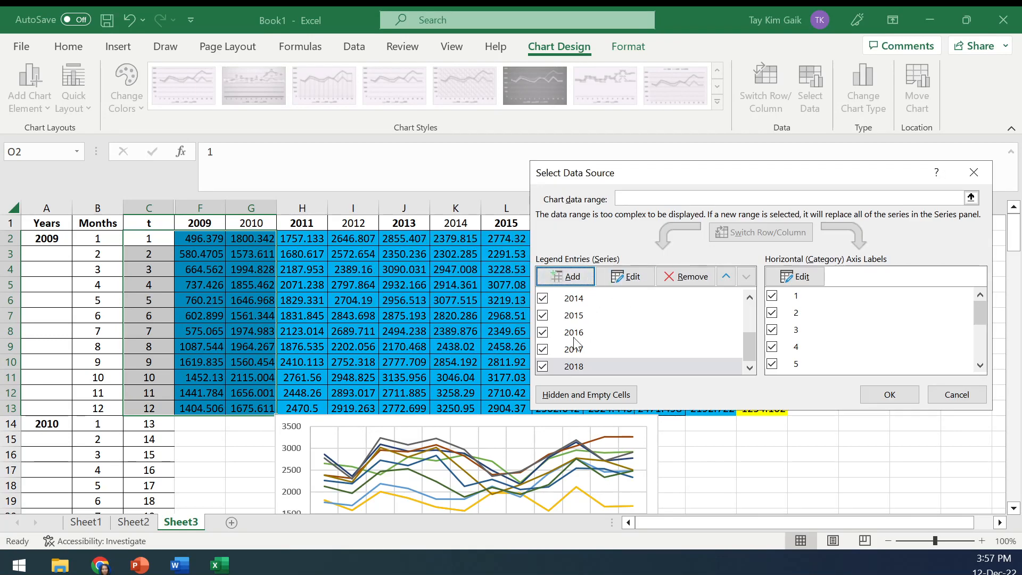
- Add a chart series named from the 2019 header in P1, with P2:P13 as its values
{"action": "left_click", "coordinate": [567, 277]}
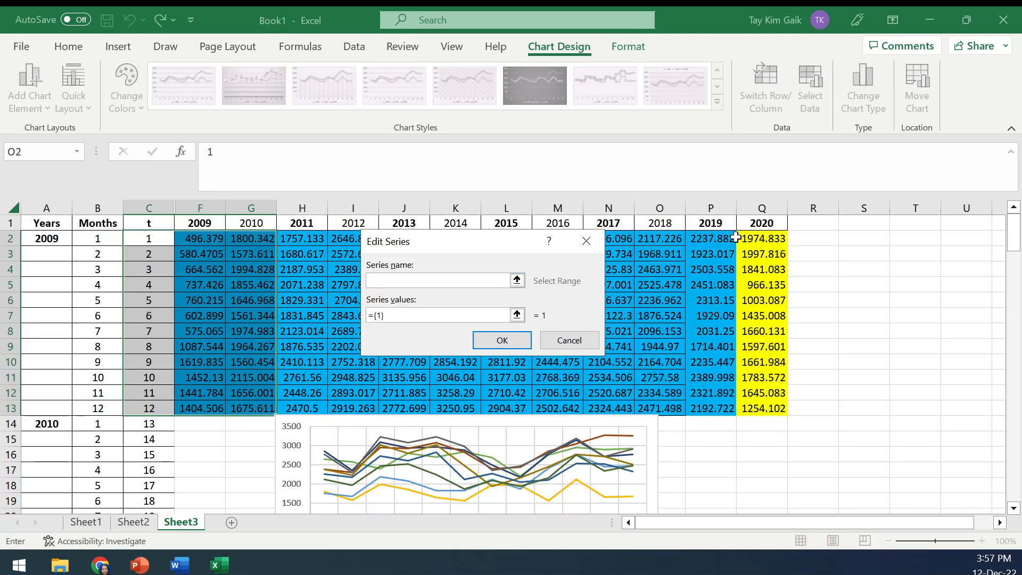
{"action": "left_click", "coordinate": [703, 227]}
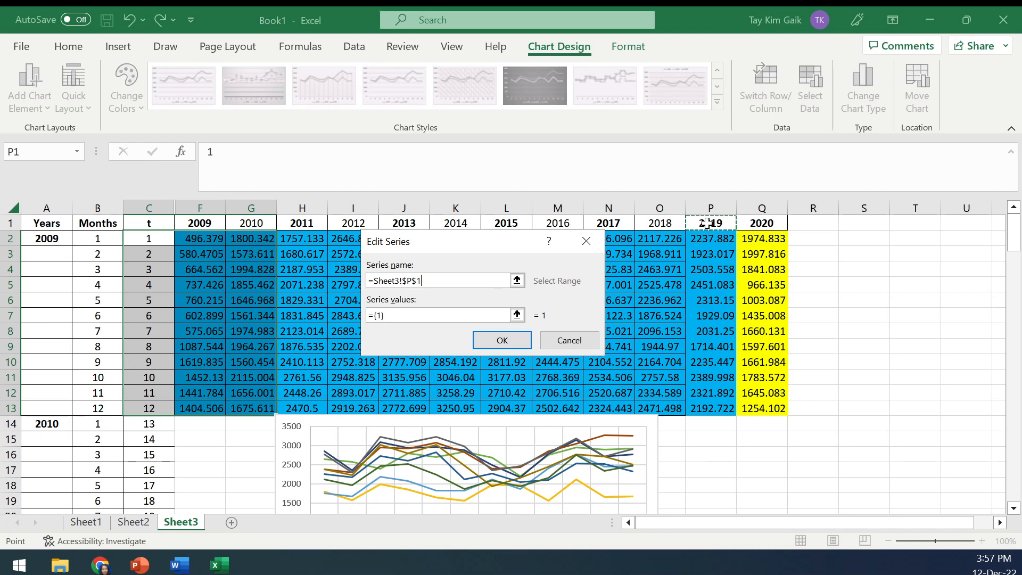
{"action": "left_click", "coordinate": [517, 315]}
{"action": "left_click_drag", "start_coordinate": [705, 239], "coordinate": [719, 408]}
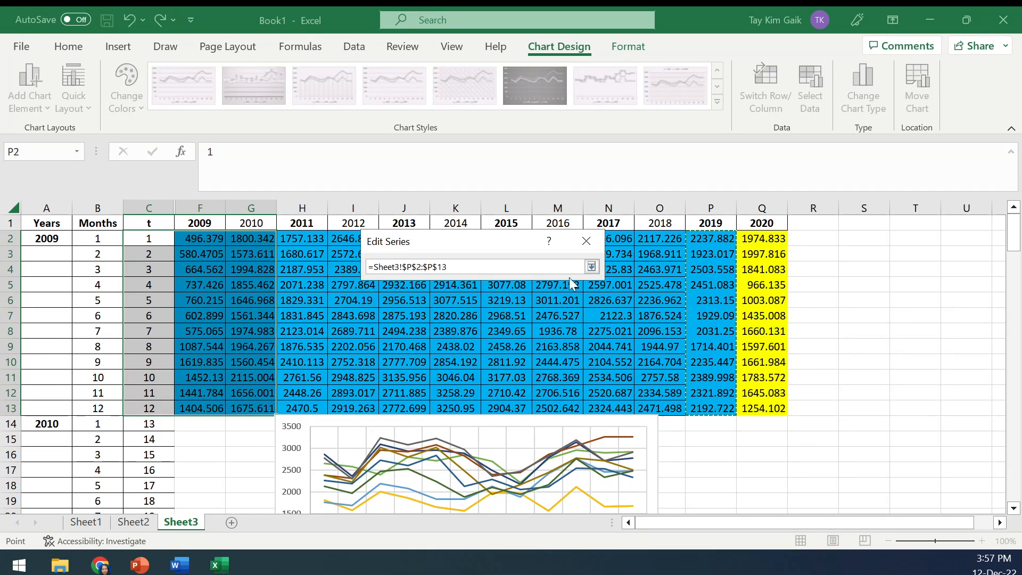
{"action": "left_click", "coordinate": [592, 266]}
{"action": "left_click", "coordinate": [506, 344]}
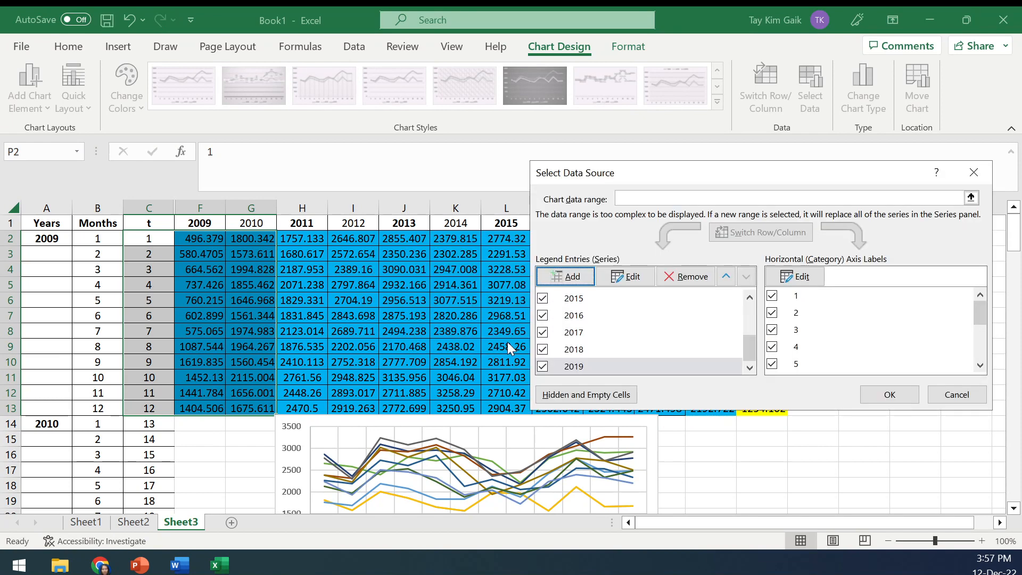
- Add a chart series named from the 2020 header in Q1, with Q2:Q13 as its values, and apply the chart's data source changes
{"action": "left_click", "coordinate": [576, 274]}
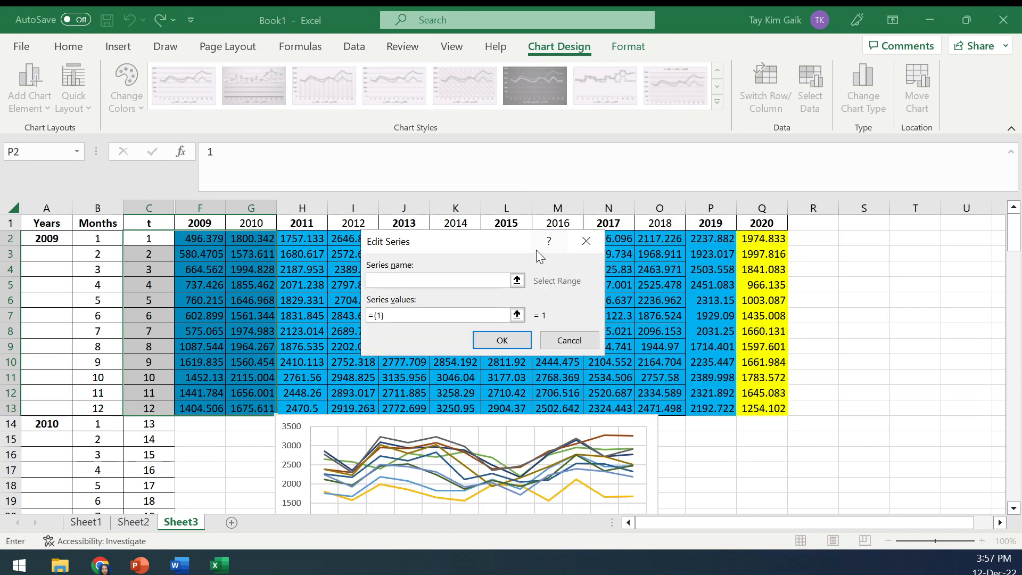
{"action": "left_click", "coordinate": [763, 223]}
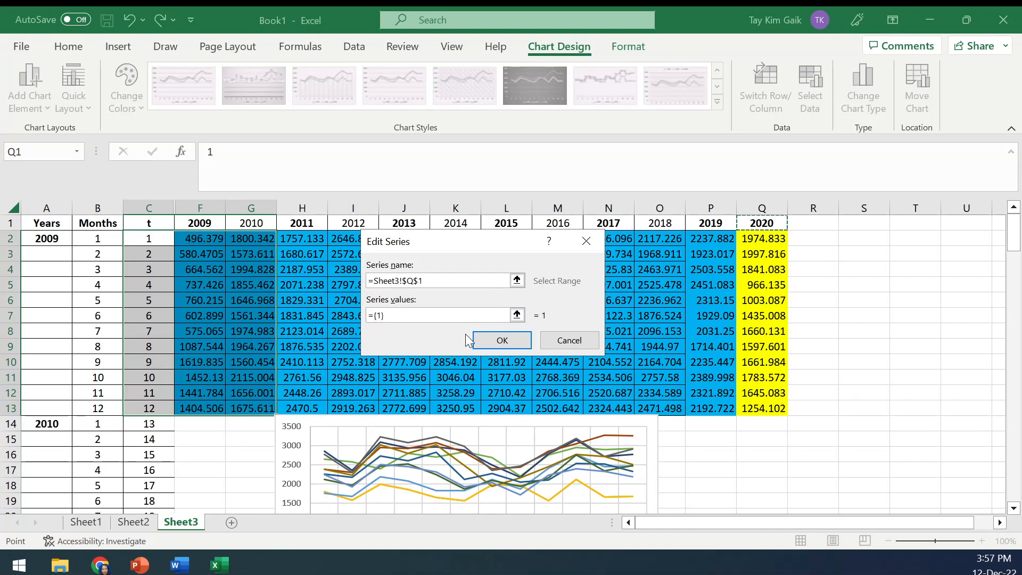
{"action": "left_click", "coordinate": [517, 315]}
{"action": "left_click_drag", "start_coordinate": [767, 239], "coordinate": [764, 408]}
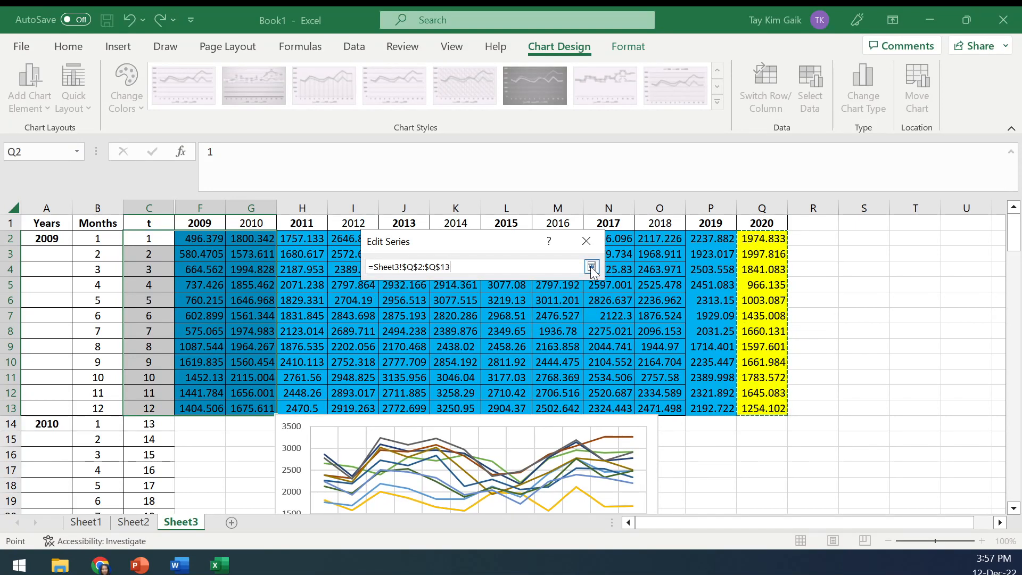
{"action": "left_click", "coordinate": [592, 267]}
{"action": "left_click", "coordinate": [505, 338]}
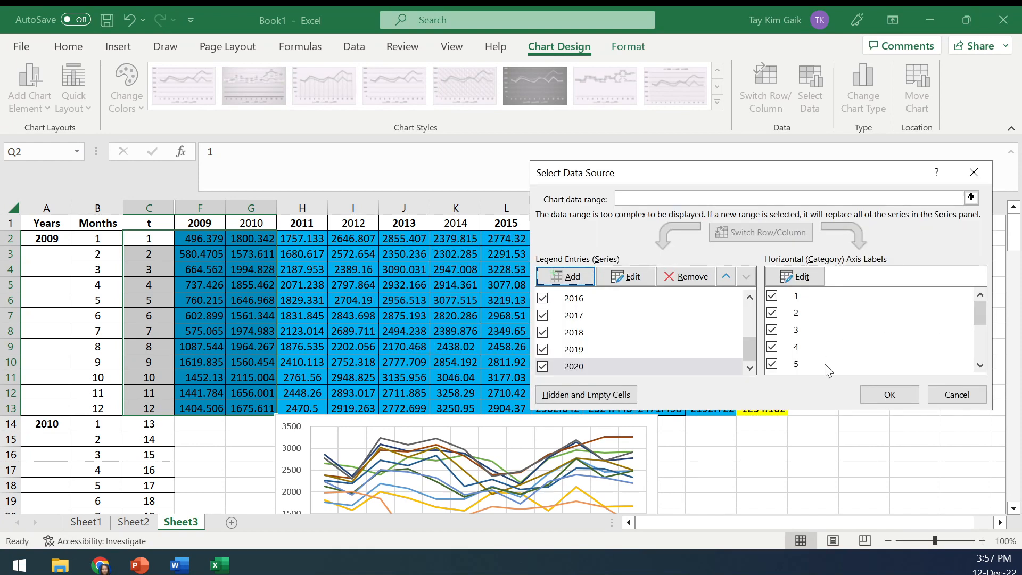
{"action": "left_click", "coordinate": [888, 394]}
- Reopen the line chart's data source and remove the 2009 series
{"action": "left_click_drag", "start_coordinate": [1017, 246], "coordinate": [1018, 262]}
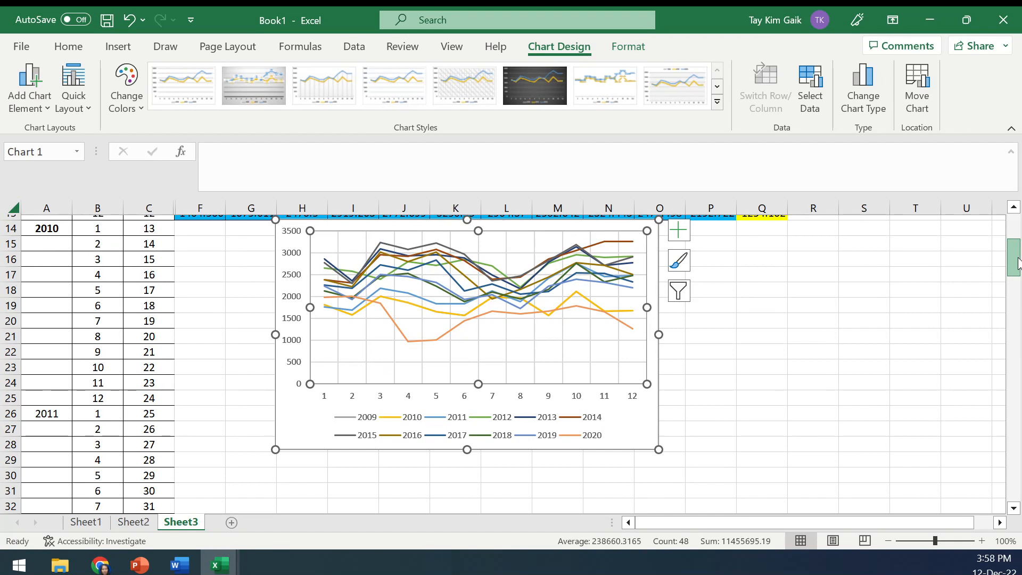
{"action": "left_click_drag", "start_coordinate": [1017, 262], "coordinate": [1018, 262]}
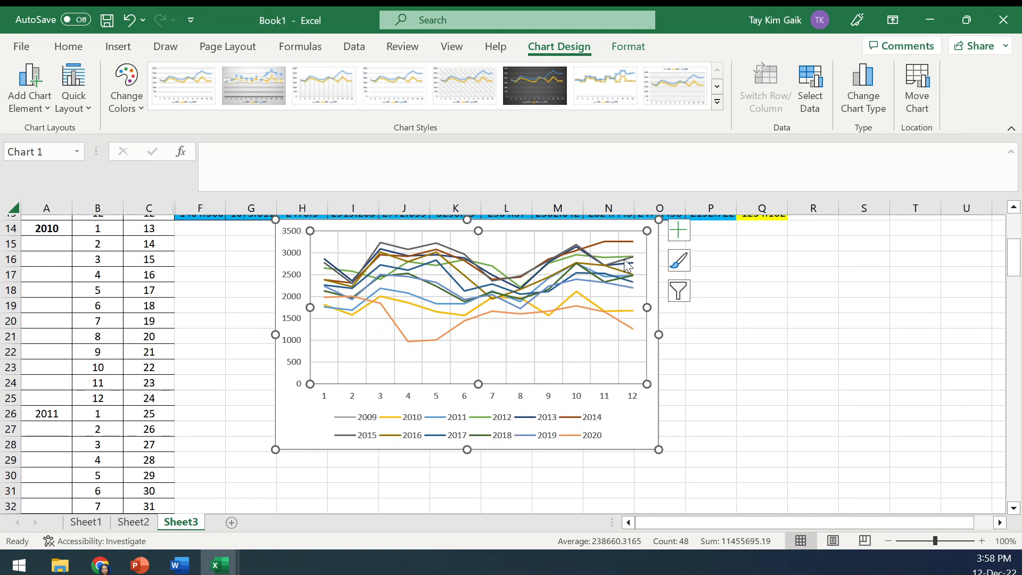
{"action": "mouse_move", "coordinate": [625, 247]}
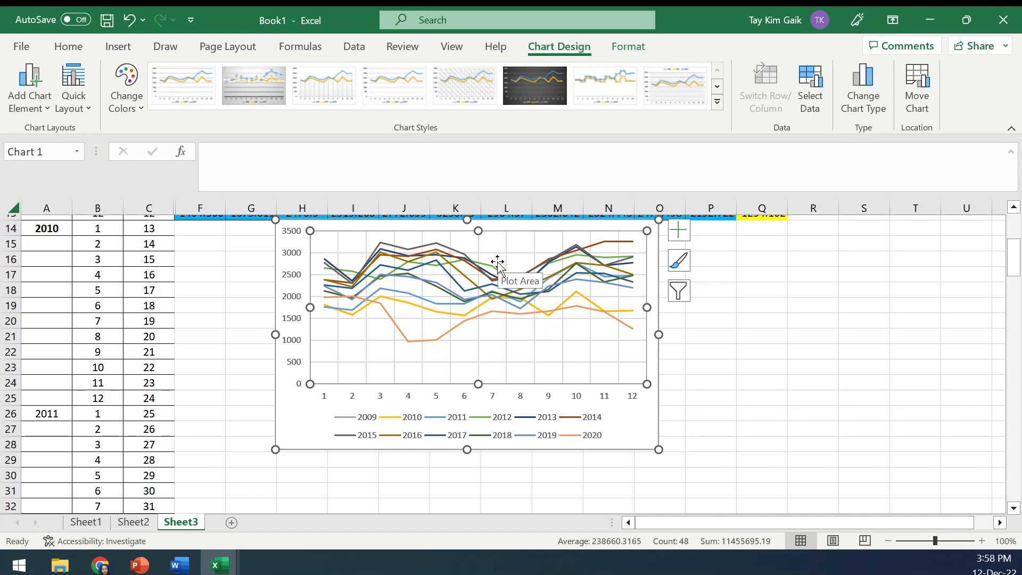
{"action": "left_click", "coordinate": [360, 420]}
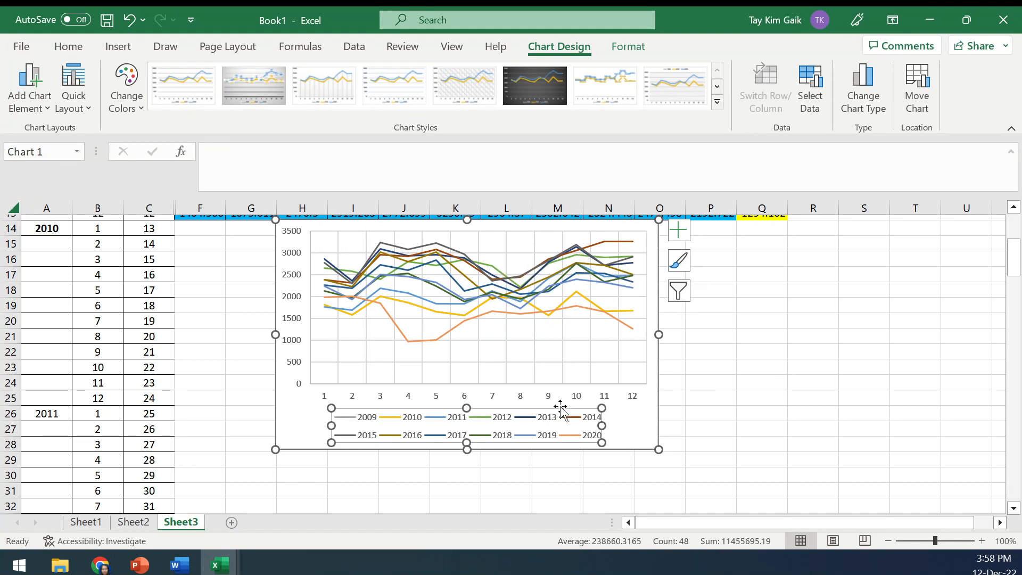
{"action": "left_click_drag", "start_coordinate": [1015, 283], "coordinate": [1017, 246]}
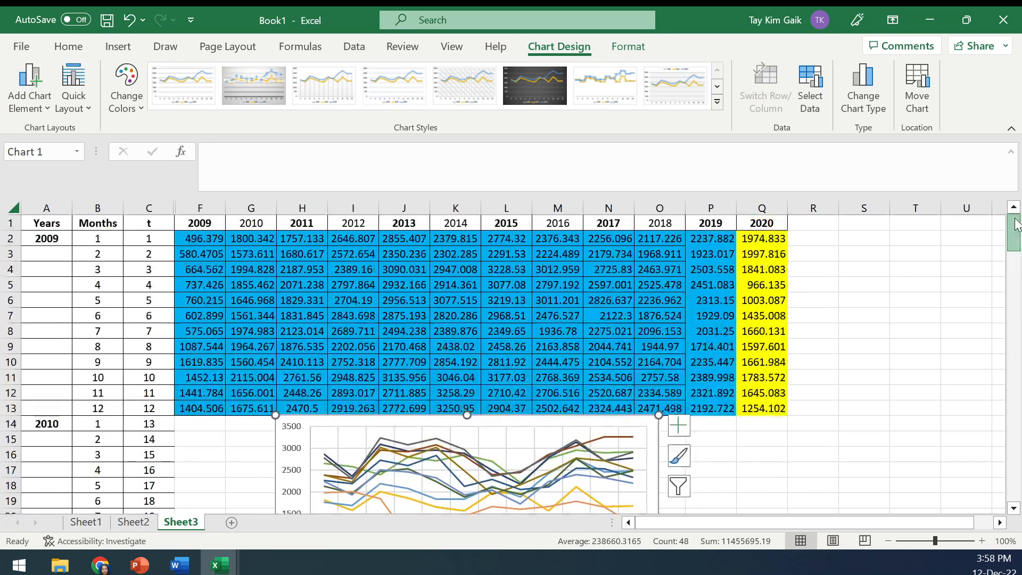
{"action": "left_click", "coordinate": [814, 75]}
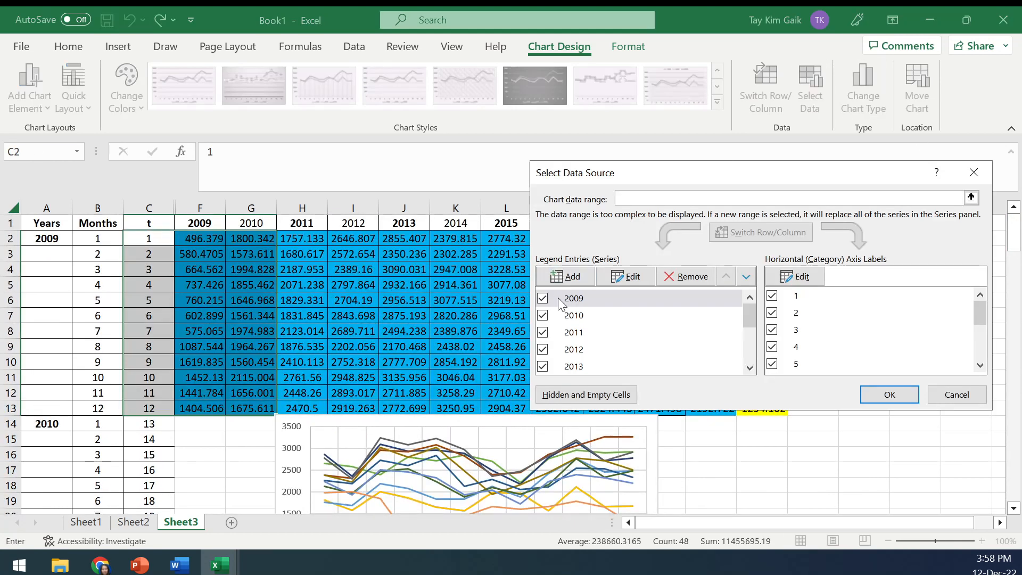
{"action": "left_click", "coordinate": [582, 302]}
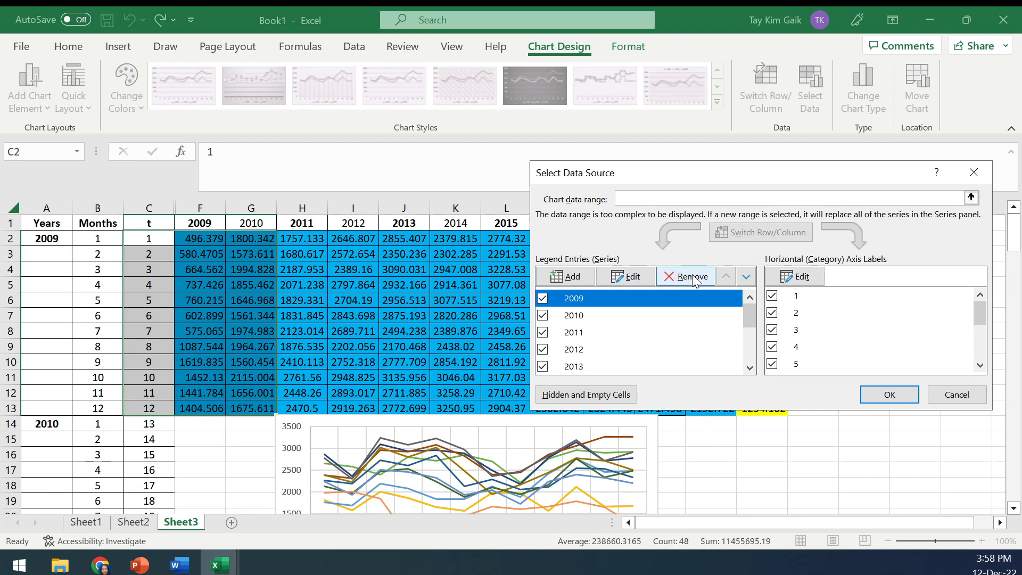
{"action": "left_click", "coordinate": [690, 277]}
- Add the 2009 series back to the chart, named from F1 with F2:F13 as its values, and apply the data source changes
{"action": "left_click", "coordinate": [575, 276]}
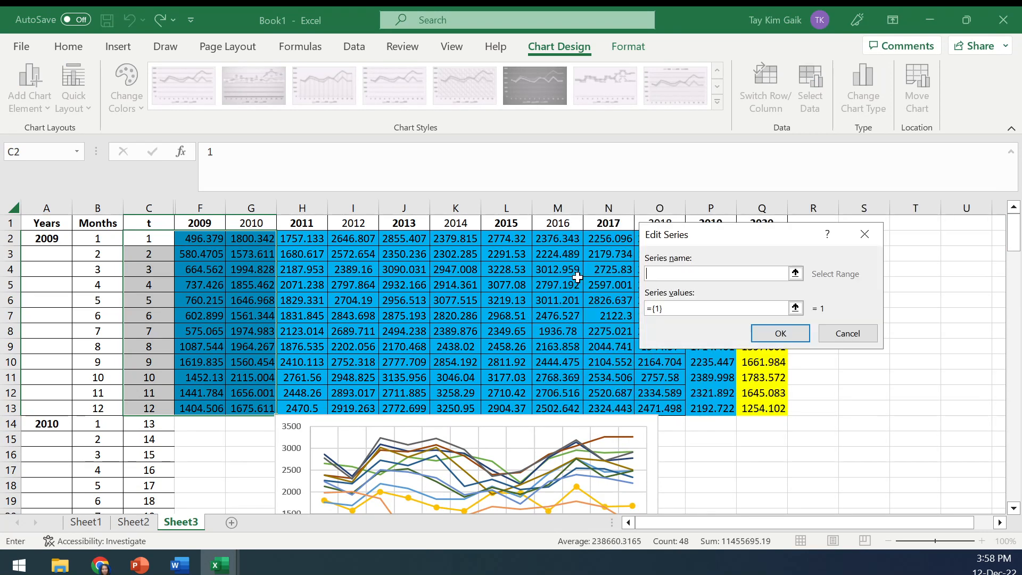
{"action": "left_click", "coordinate": [795, 274]}
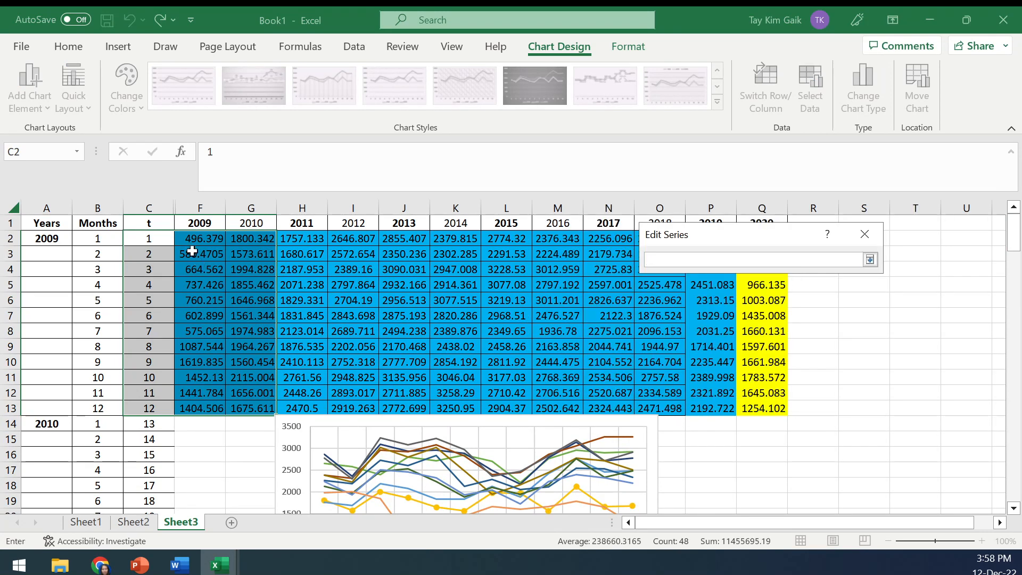
{"action": "left_click", "coordinate": [207, 228]}
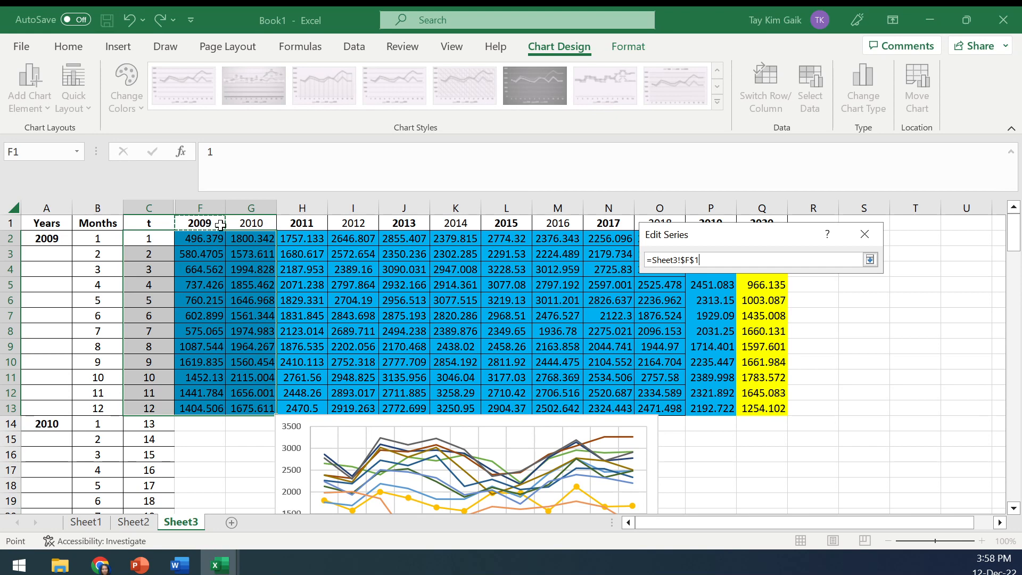
{"action": "left_click", "coordinate": [869, 259]}
{"action": "left_click", "coordinate": [795, 308]}
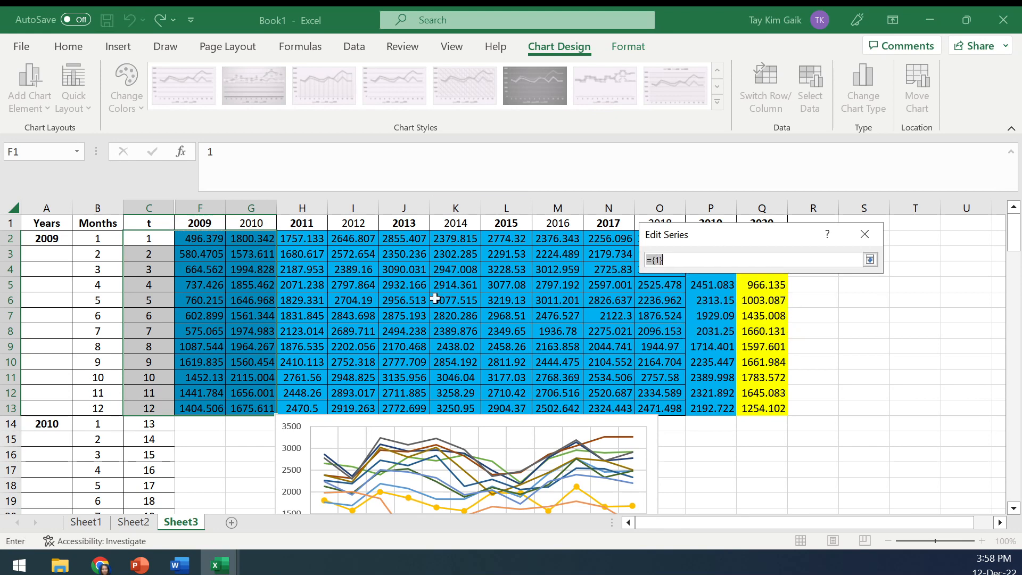
{"action": "left_click_drag", "start_coordinate": [213, 237], "coordinate": [204, 408]}
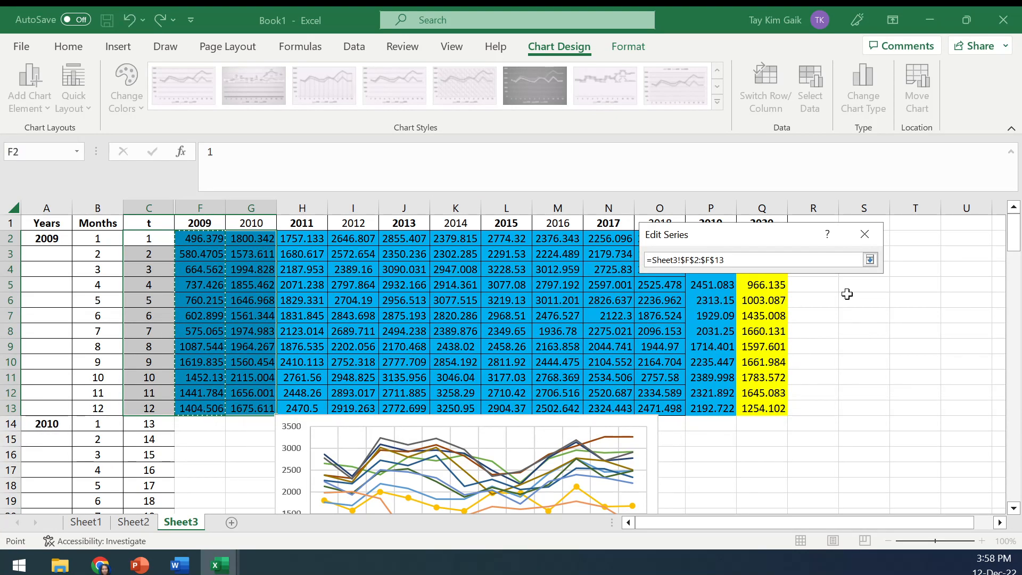
{"action": "left_click", "coordinate": [869, 259]}
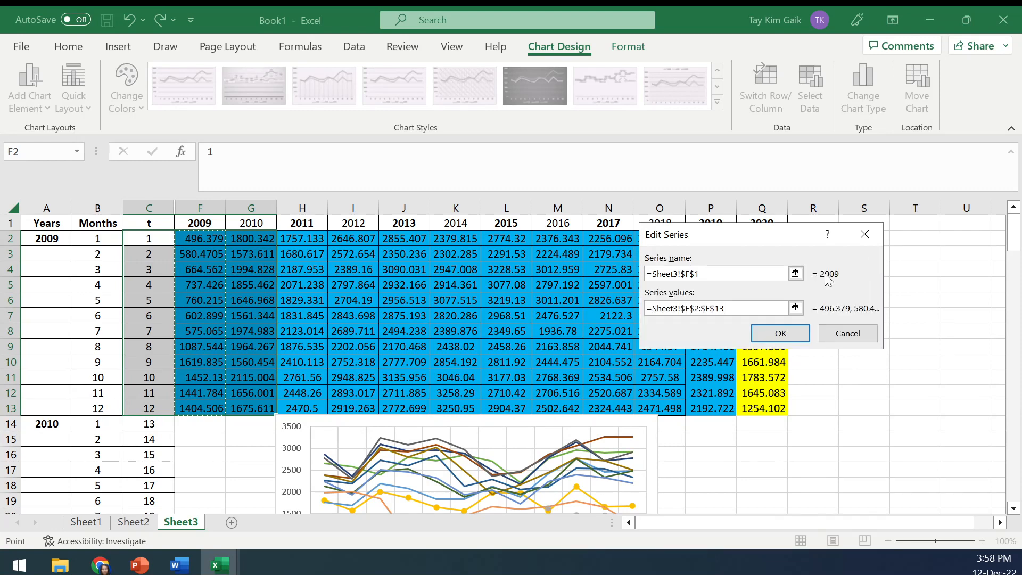
{"action": "left_click", "coordinate": [780, 335]}
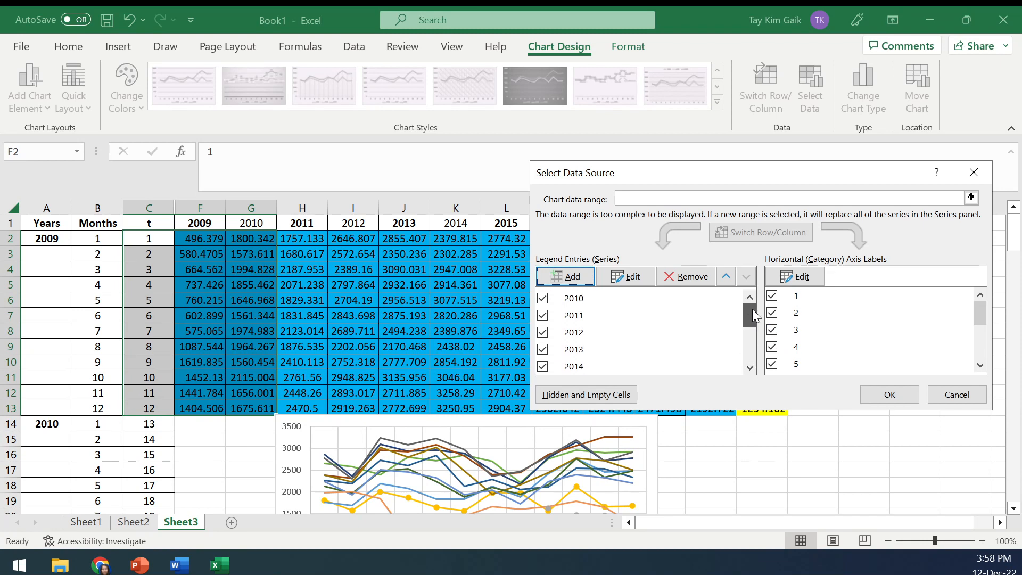
{"action": "scroll", "coordinate": [753, 308], "scroll_direction": "up", "scroll_amount": 1}
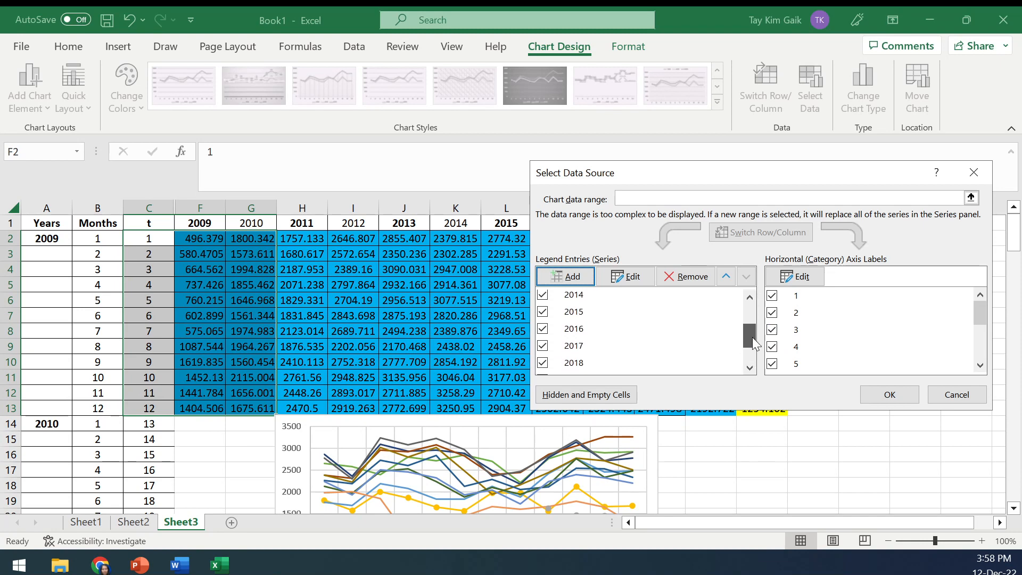
{"action": "left_click", "coordinate": [890, 397]}
{"action": "left_click_drag", "start_coordinate": [1014, 237], "coordinate": [1017, 264]}
{"action": "left_click", "coordinate": [632, 403]}
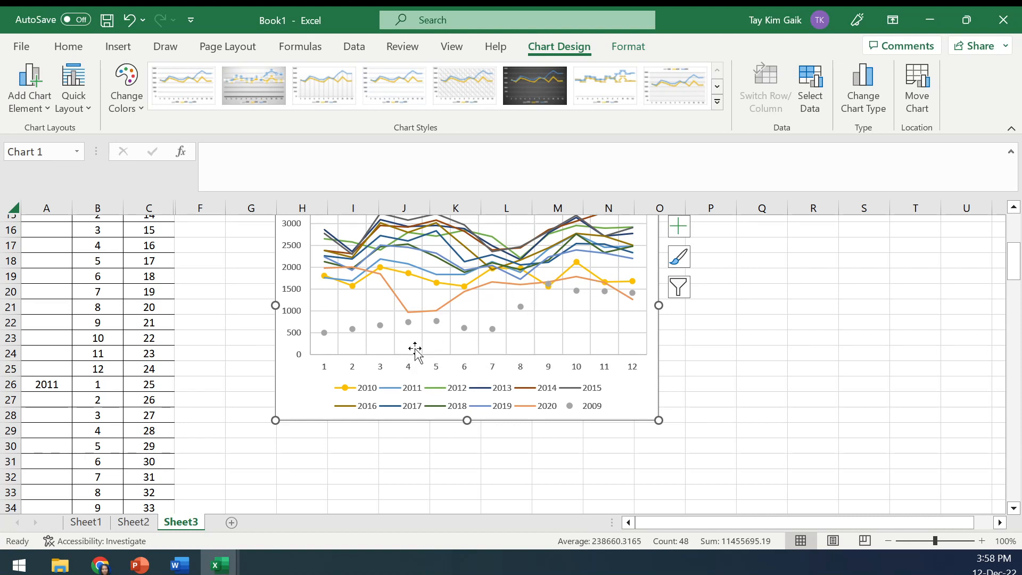
- Change the multi-year chart, including its marker-only 2009 series, to the Line chart type
{"action": "left_click", "coordinate": [324, 331]}
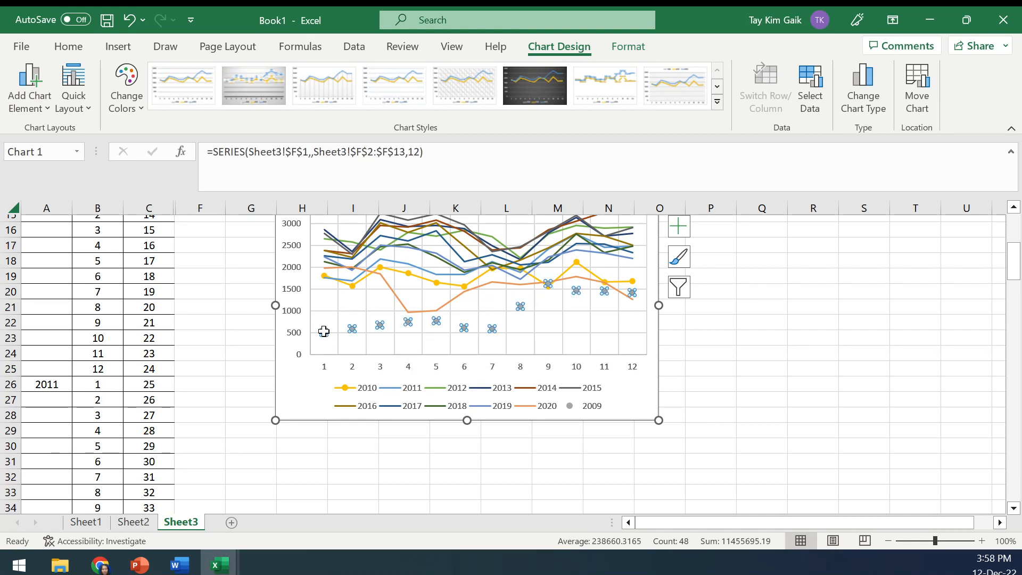
{"action": "right_click", "coordinate": [323, 331]}
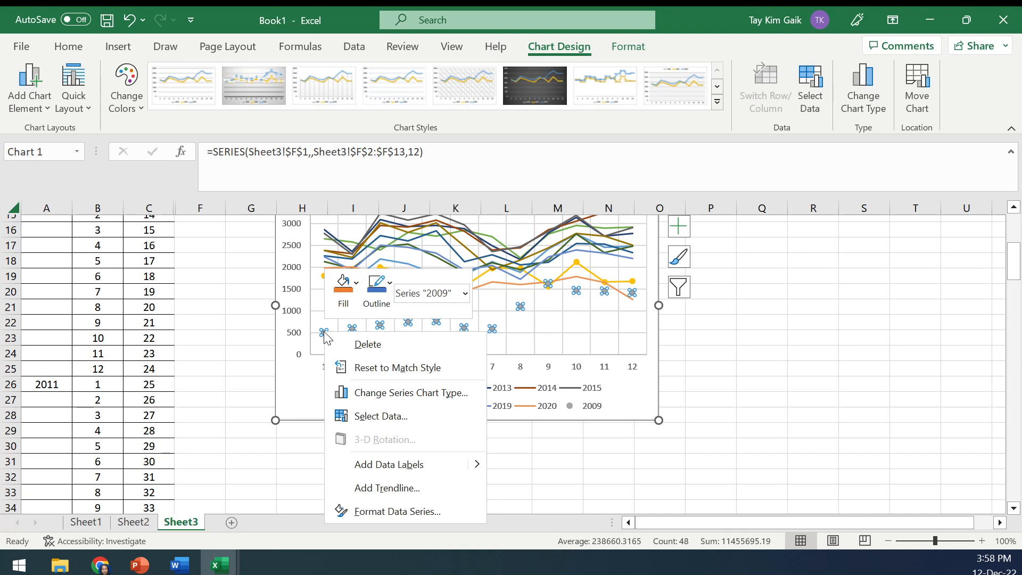
{"action": "left_click", "coordinate": [868, 84]}
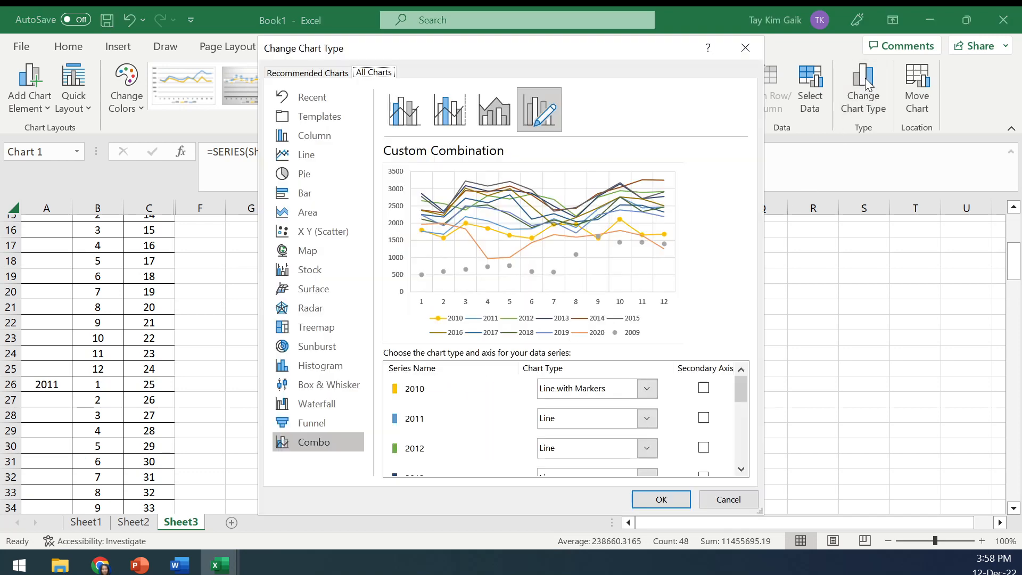
{"action": "left_click", "coordinate": [340, 156]}
{"action": "left_click", "coordinate": [646, 499]}
- Delete the multi-year line chart below the data table
{"action": "left_click", "coordinate": [814, 387]}
{"action": "left_click_drag", "start_coordinate": [1019, 260], "coordinate": [1020, 211]}
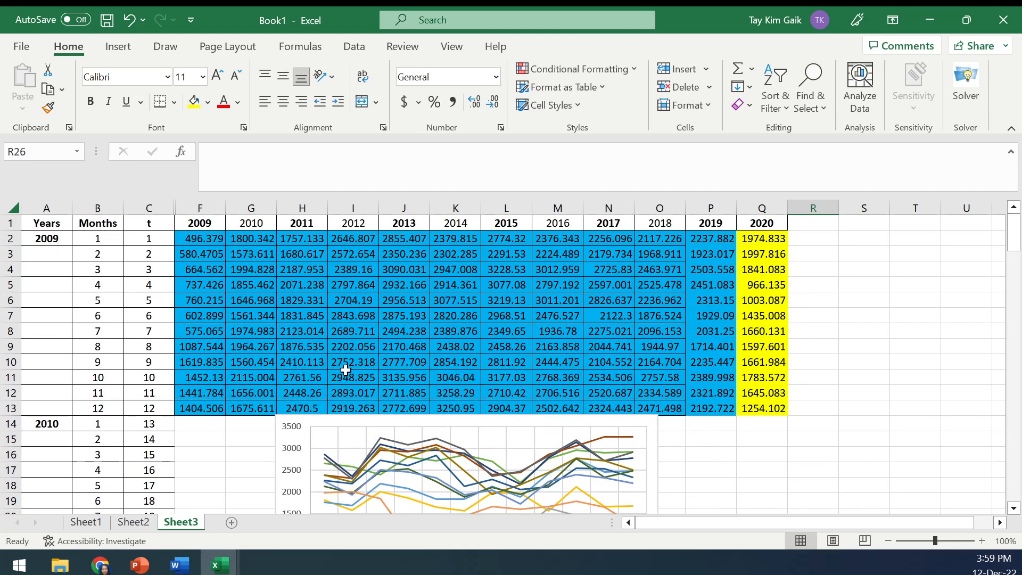
{"action": "left_click", "coordinate": [396, 420]}
{"action": "key", "text": "Delete"}
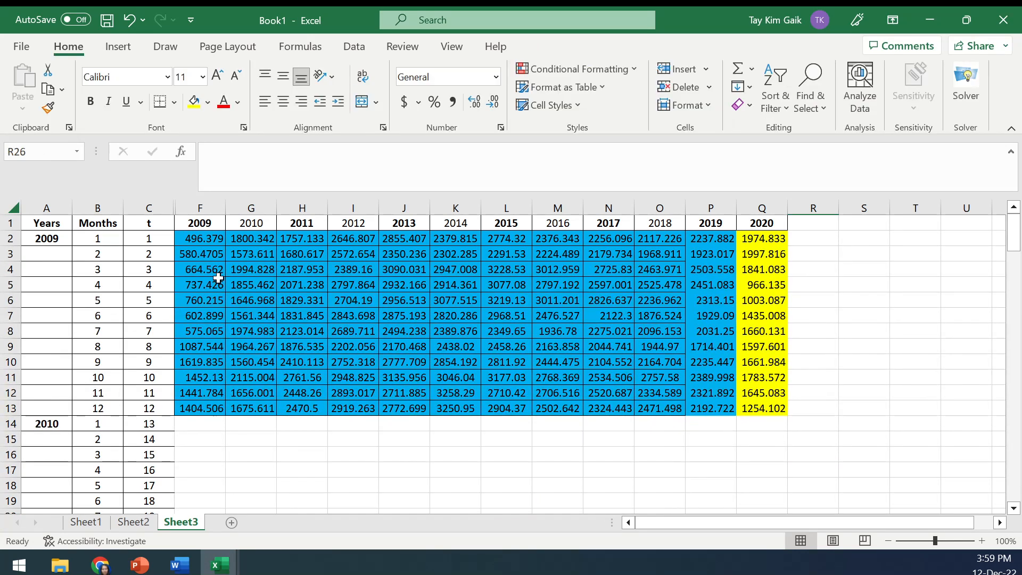
- Insert a markers-only scatter chart from C2:G13, covering the t values and the 2009 and 2010 columns
{"action": "left_click_drag", "start_coordinate": [157, 244], "coordinate": [240, 405]}
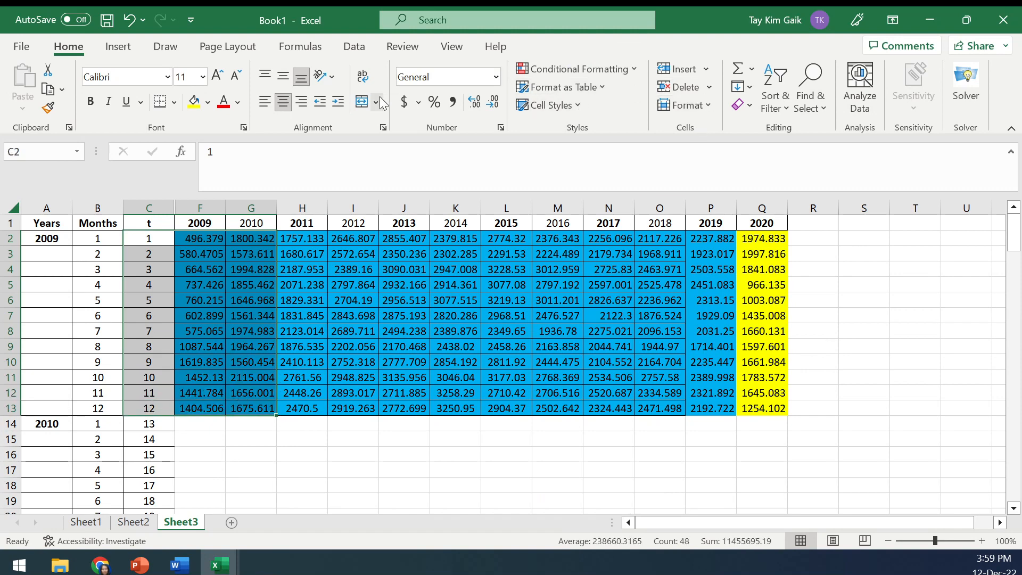
{"action": "left_click", "coordinate": [120, 51]}
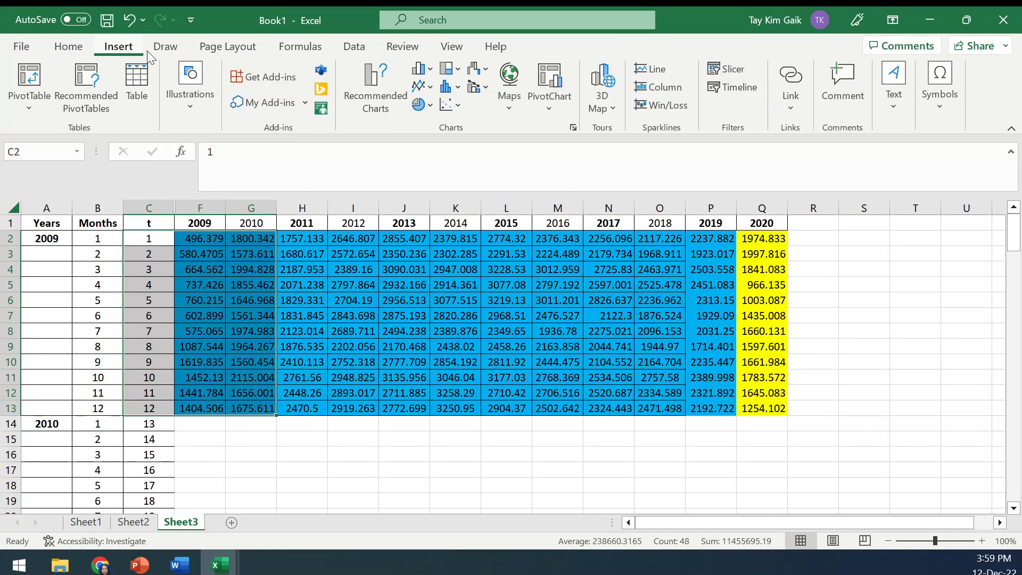
{"action": "left_click", "coordinate": [447, 109]}
{"action": "left_click", "coordinate": [459, 160]}
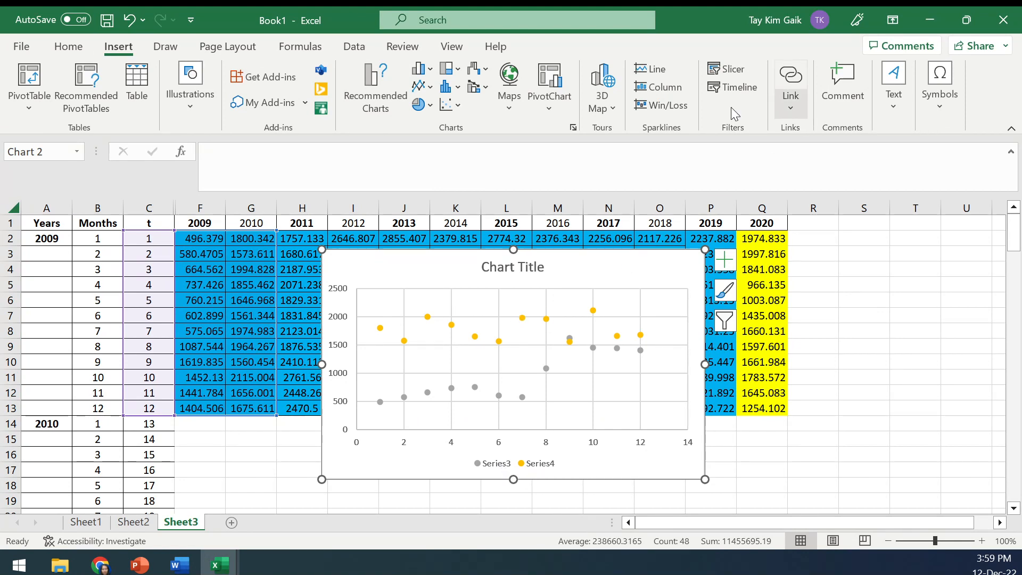
- Open the scatter chart's data source and remove both automatically created series, Series3 and Series4
{"action": "left_click", "coordinate": [581, 293]}
{"action": "left_click", "coordinate": [799, 99]}
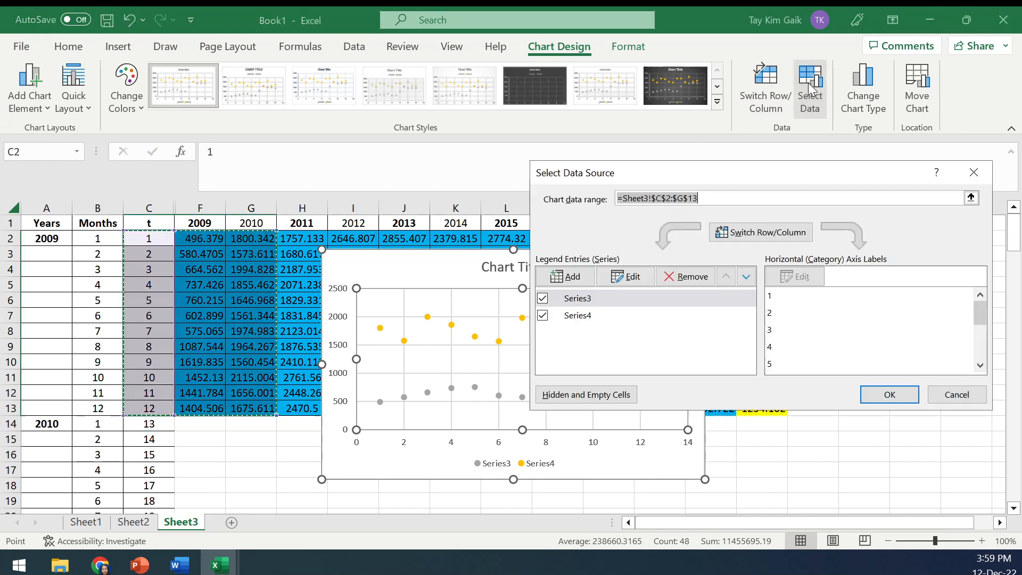
{"action": "left_click", "coordinate": [583, 301]}
{"action": "left_click", "coordinate": [679, 278]}
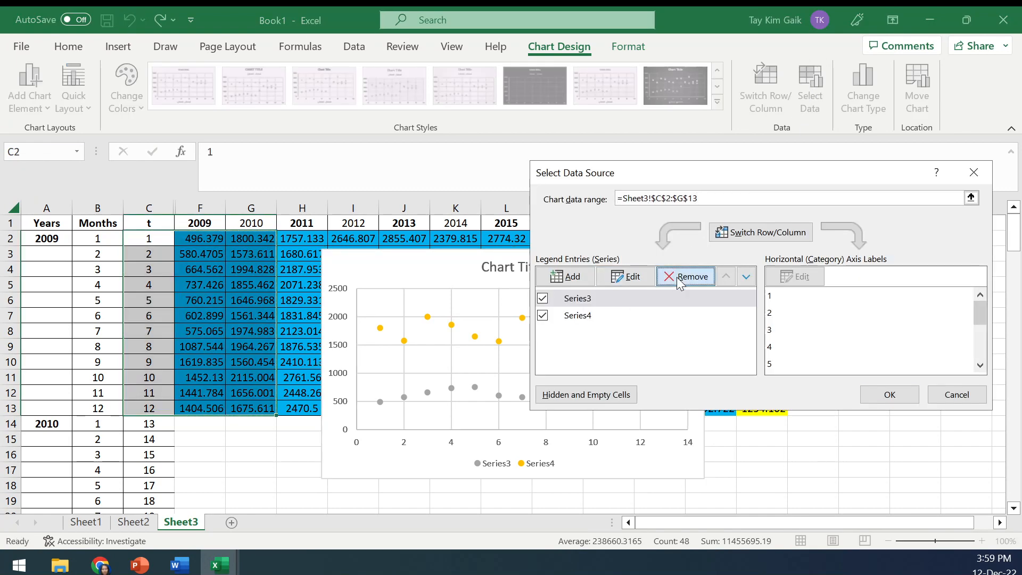
{"action": "left_click", "coordinate": [684, 280]}
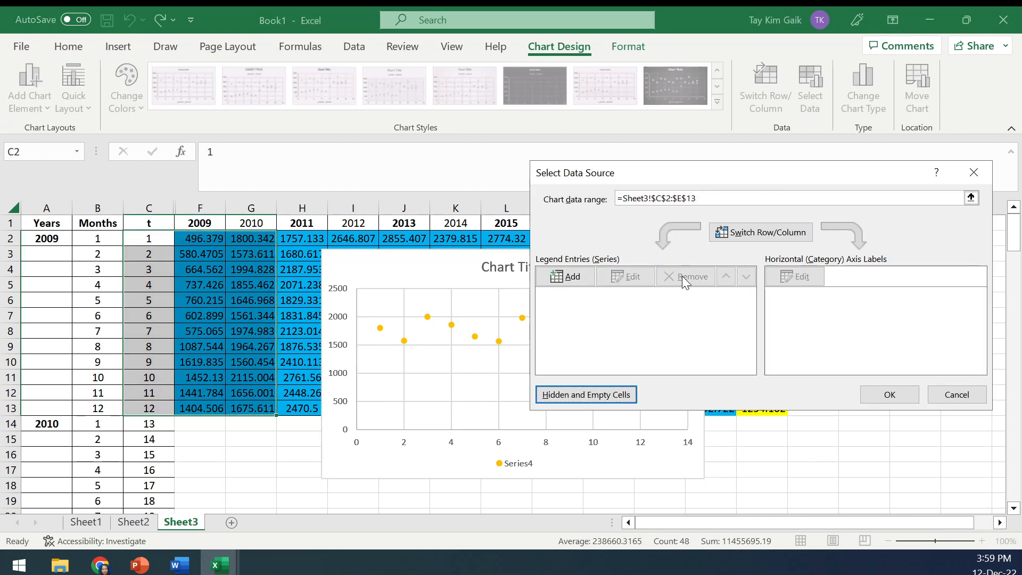
- Add a scatter series named from the 2009 header in F1, with C2:C13 as X values and F2:F13 as Y values
{"action": "left_click", "coordinate": [578, 276]}
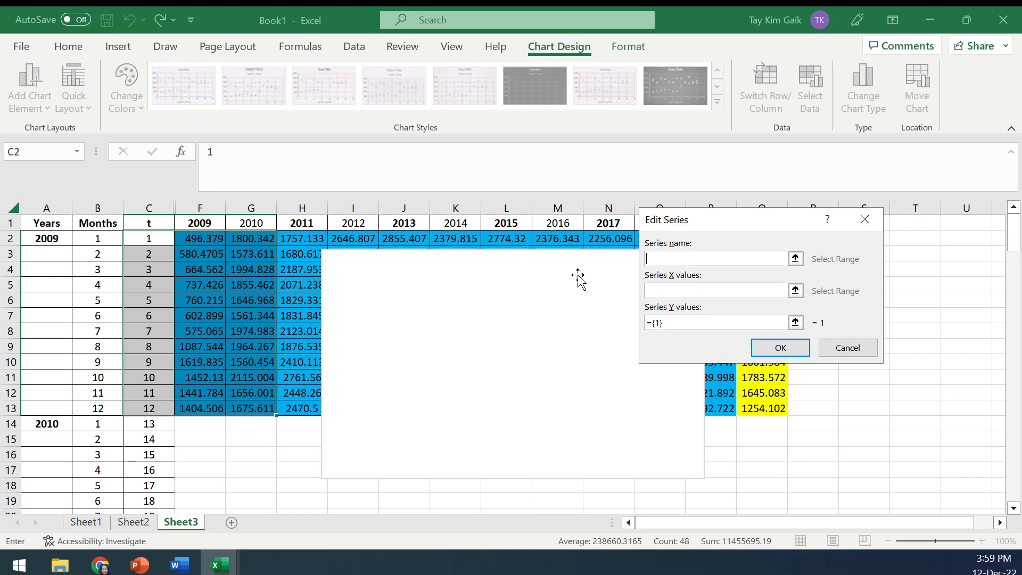
{"action": "left_click", "coordinate": [795, 259]}
{"action": "left_click", "coordinate": [211, 222]}
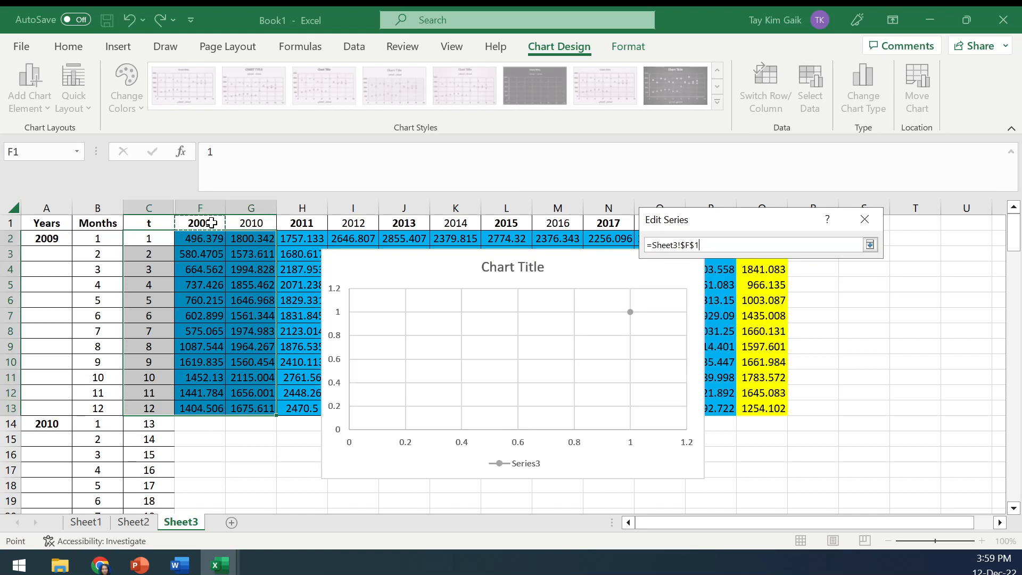
{"action": "left_click", "coordinate": [869, 244]}
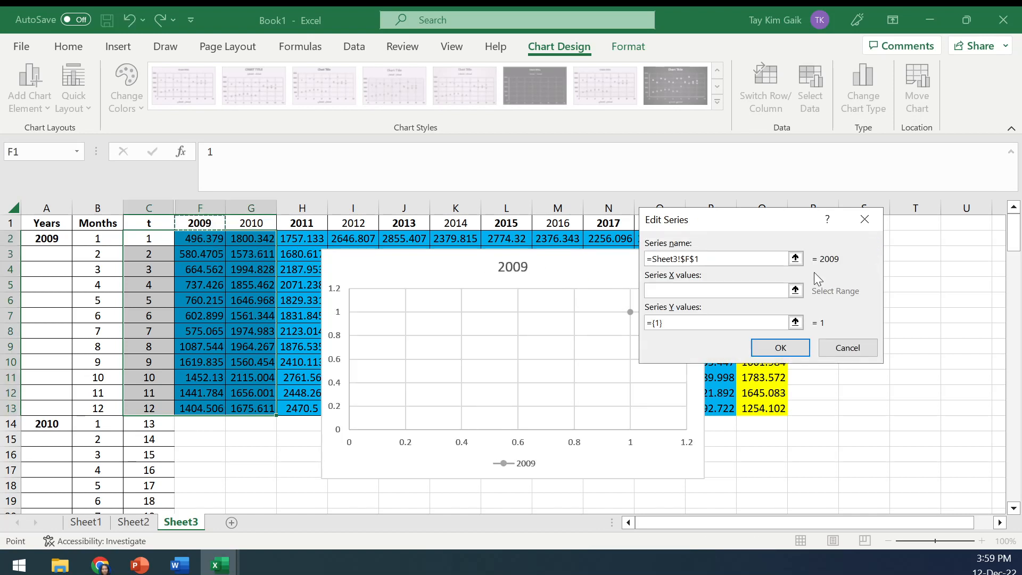
{"action": "left_click", "coordinate": [796, 290]}
{"action": "left_click_drag", "start_coordinate": [142, 238], "coordinate": [129, 415]}
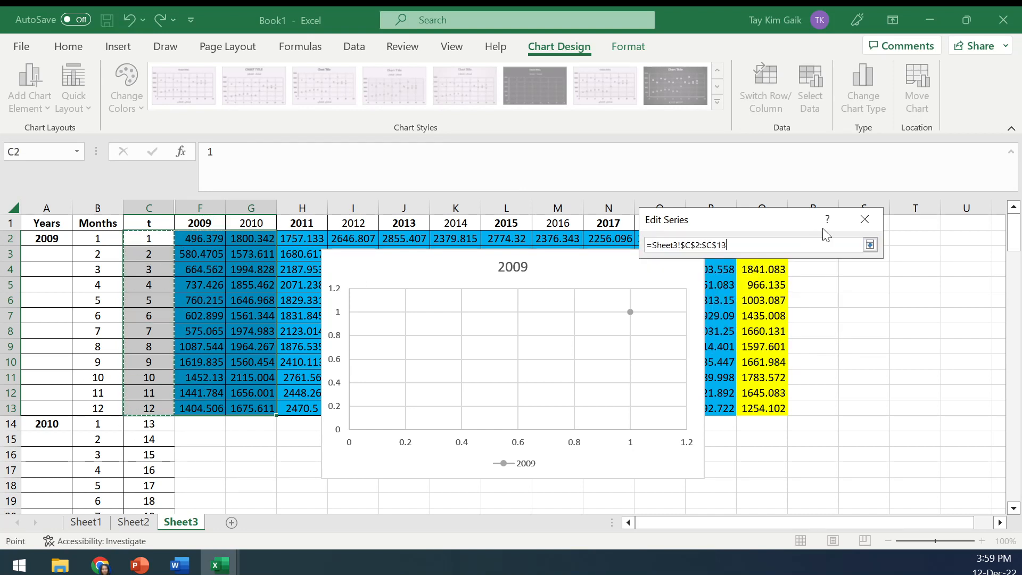
{"action": "left_click", "coordinate": [870, 245]}
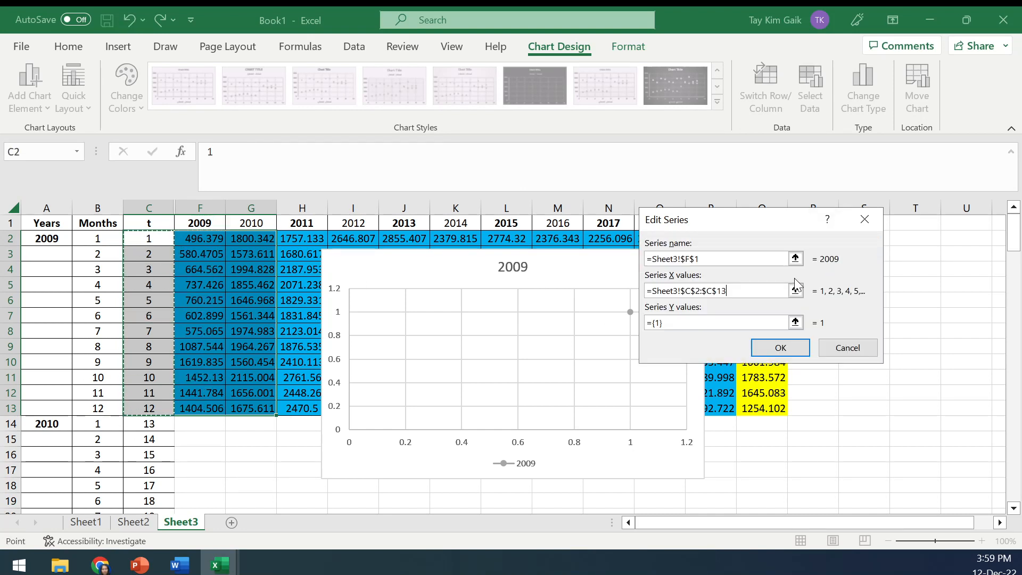
{"action": "left_click", "coordinate": [795, 324]}
{"action": "left_click_drag", "start_coordinate": [211, 236], "coordinate": [213, 408]}
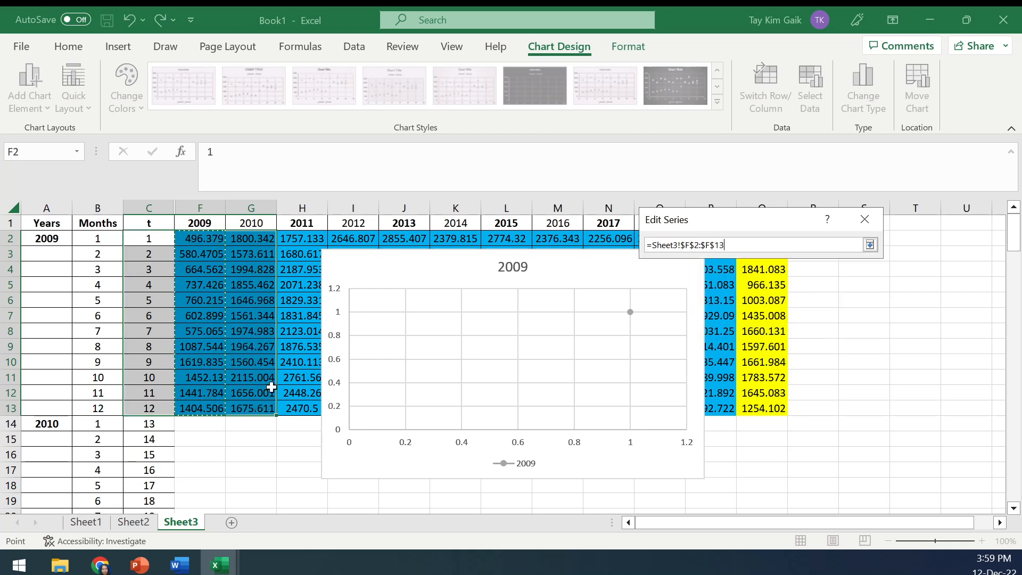
{"action": "left_click", "coordinate": [870, 245]}
{"action": "left_click", "coordinate": [792, 349]}
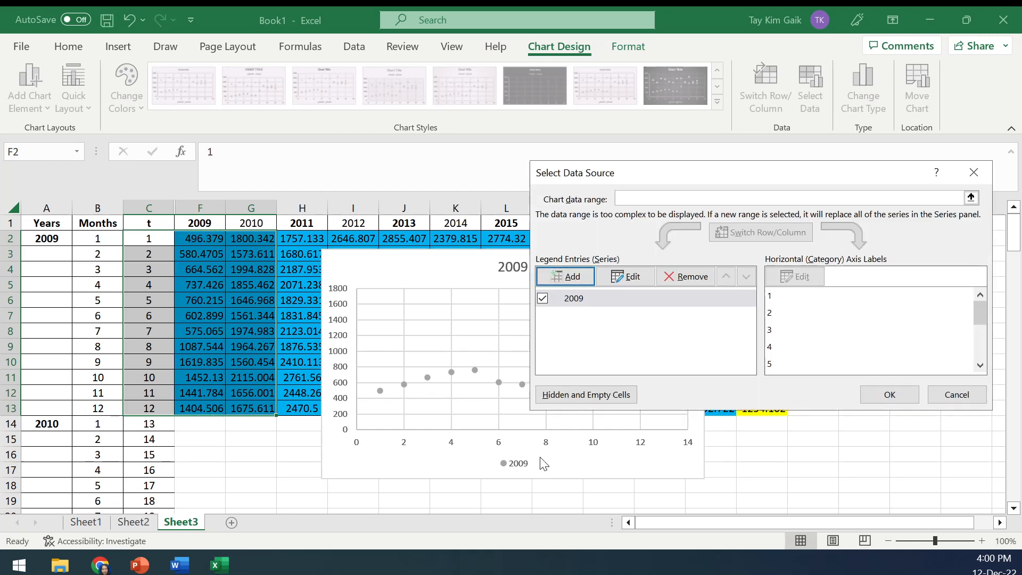
- Add a scatter series named from the 2010 header in G1, with C2:C13 as X values and G2:G13 as Y values
{"action": "left_click", "coordinate": [567, 276]}
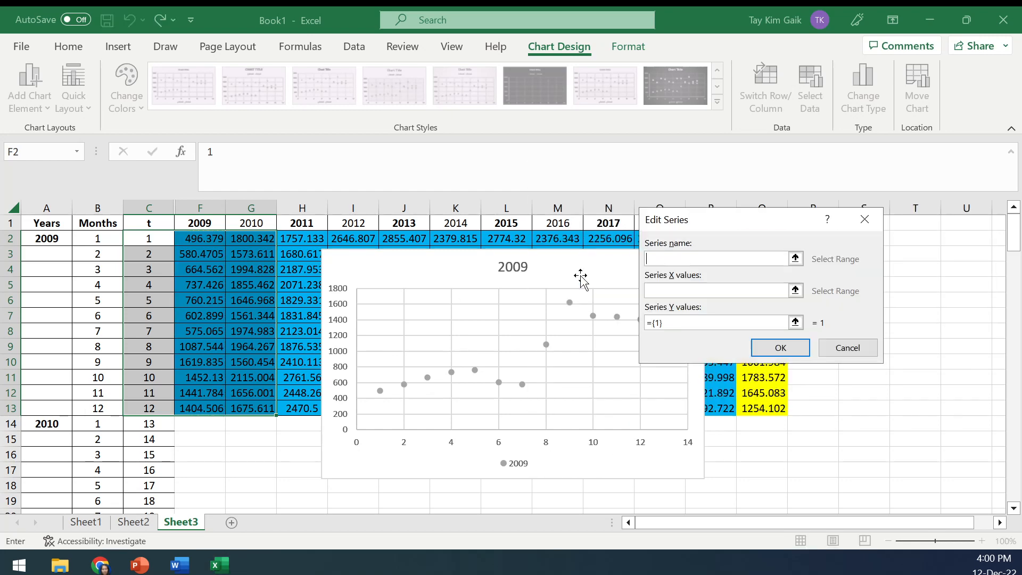
{"action": "left_click", "coordinate": [796, 259]}
{"action": "left_click", "coordinate": [269, 222]}
{"action": "left_click", "coordinate": [870, 244]}
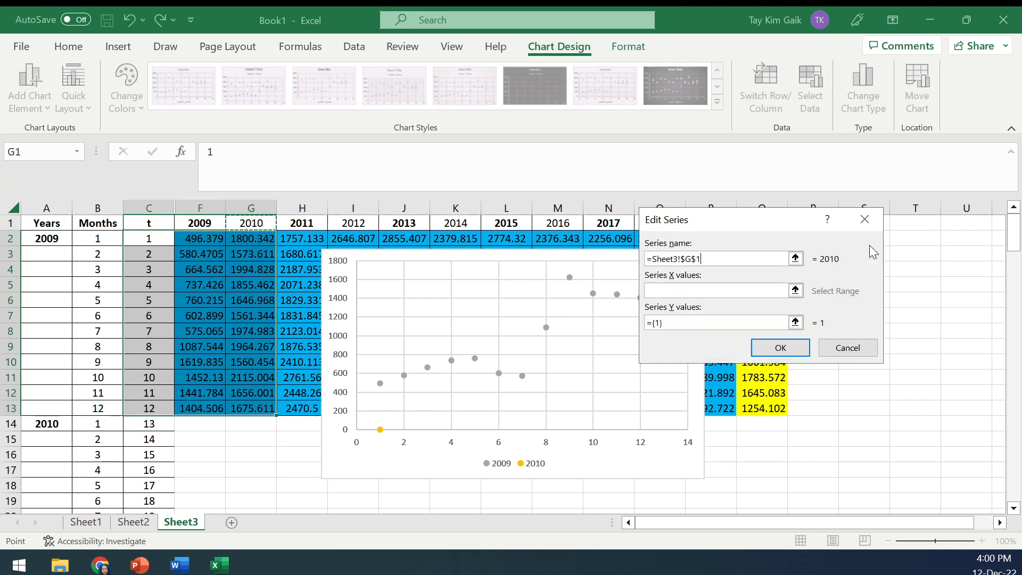
{"action": "left_click", "coordinate": [796, 291]}
{"action": "left_click_drag", "start_coordinate": [149, 238], "coordinate": [131, 400]}
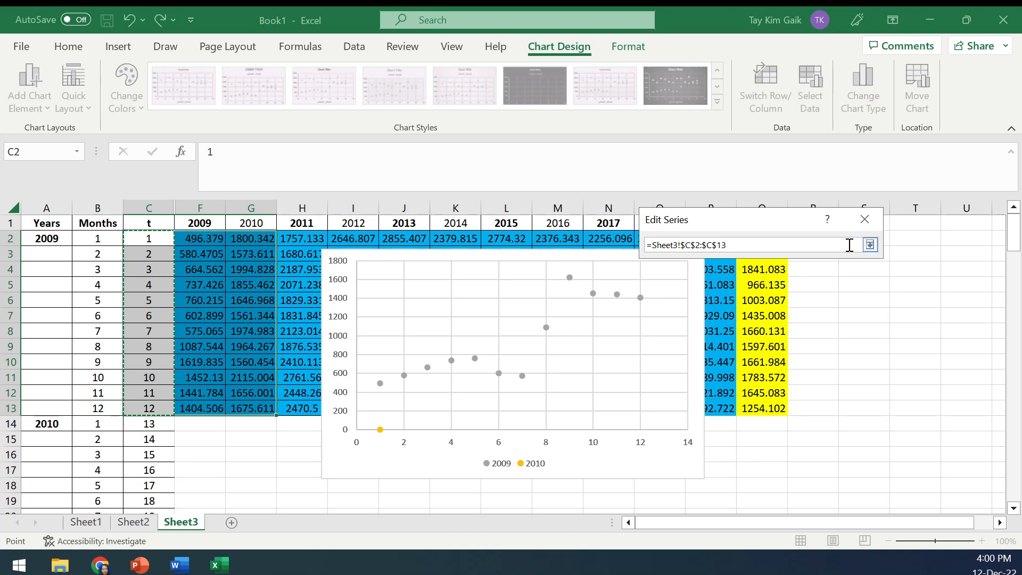
{"action": "left_click", "coordinate": [869, 244]}
{"action": "left_click", "coordinate": [796, 322]}
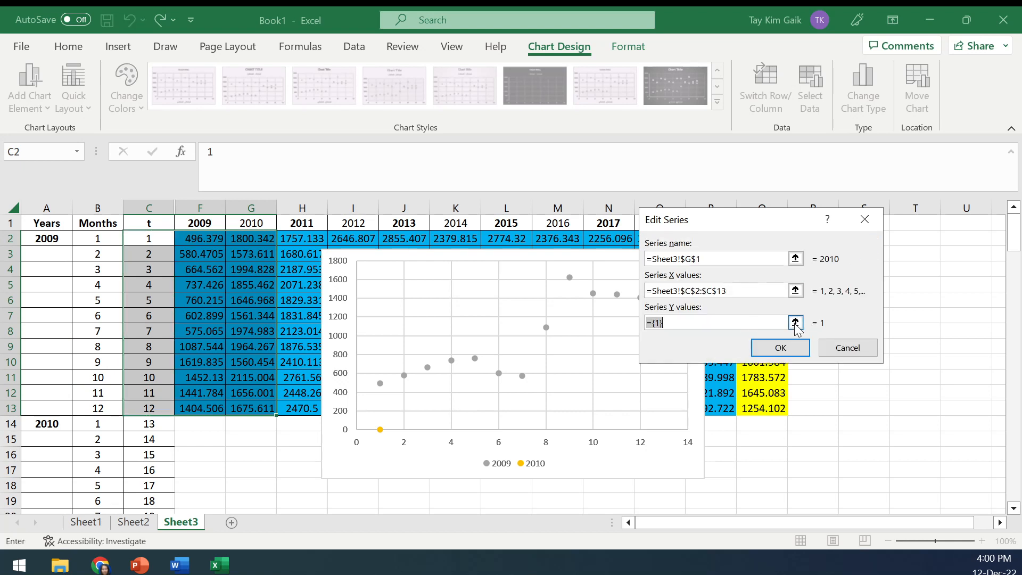
{"action": "left_click_drag", "start_coordinate": [254, 238], "coordinate": [268, 407]}
{"action": "left_click", "coordinate": [870, 245]}
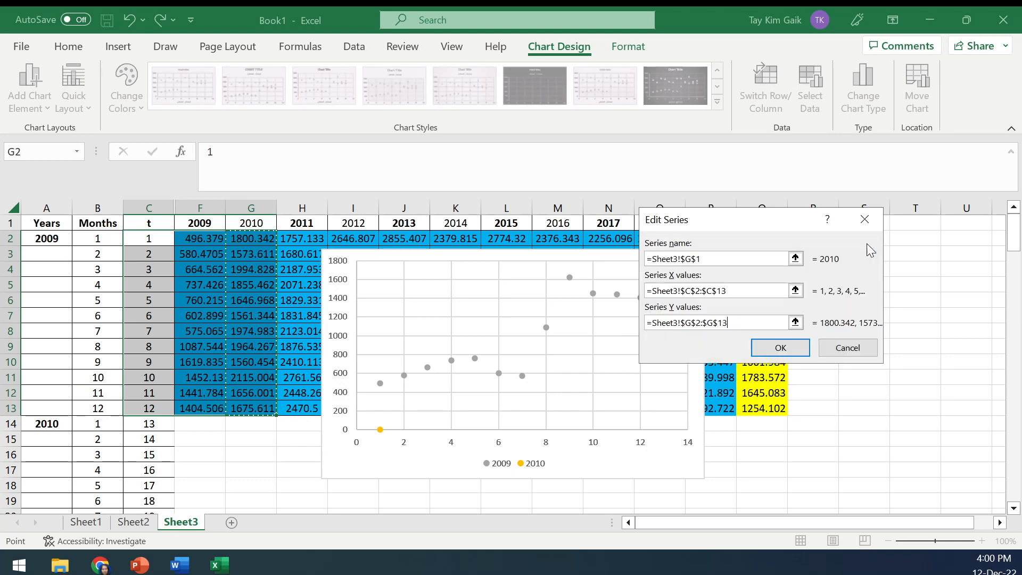
{"action": "left_click", "coordinate": [771, 351]}
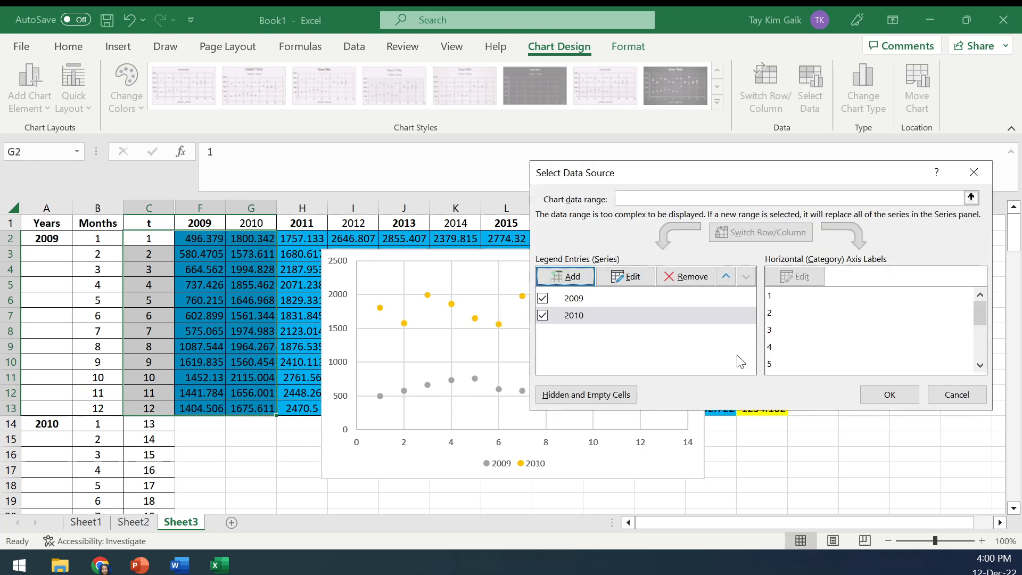
- Apply the data source changes and move the scatter chart below the data table, starting at row 14
{"action": "left_click", "coordinate": [890, 395]}
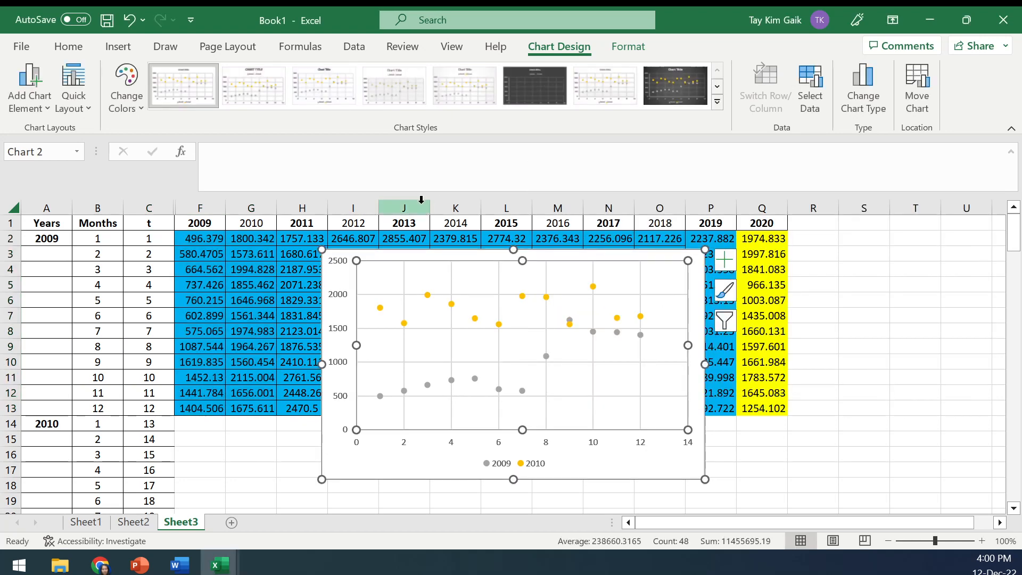
{"action": "left_click_drag", "start_coordinate": [409, 255], "coordinate": [365, 421]}
{"action": "left_click_drag", "start_coordinate": [1015, 256], "coordinate": [1016, 274]}
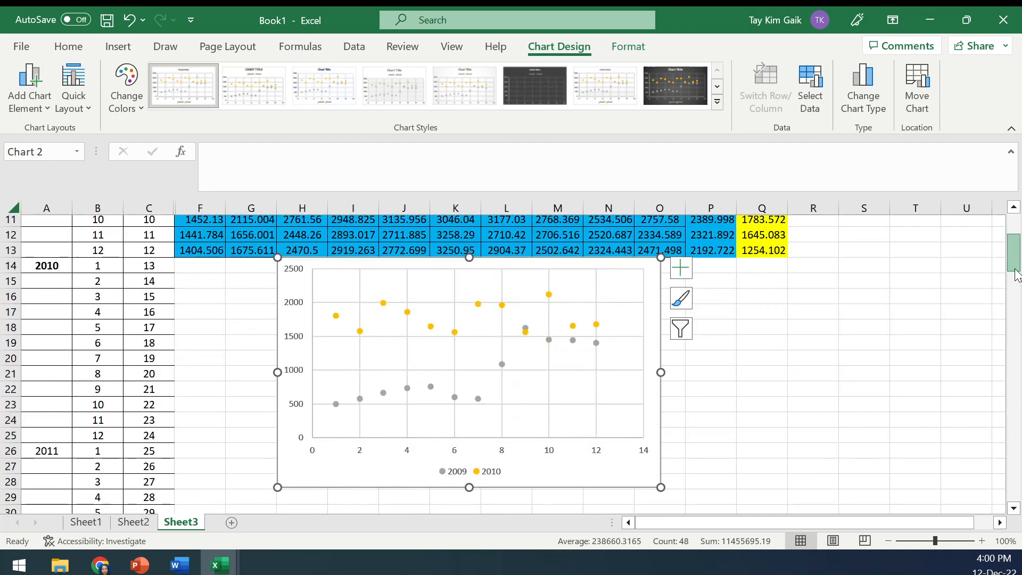
- Add a scatter series named from the 2011 header in H1, with C2:C13 as X values and H2:H13 as Y values
{"action": "left_click", "coordinate": [589, 274]}
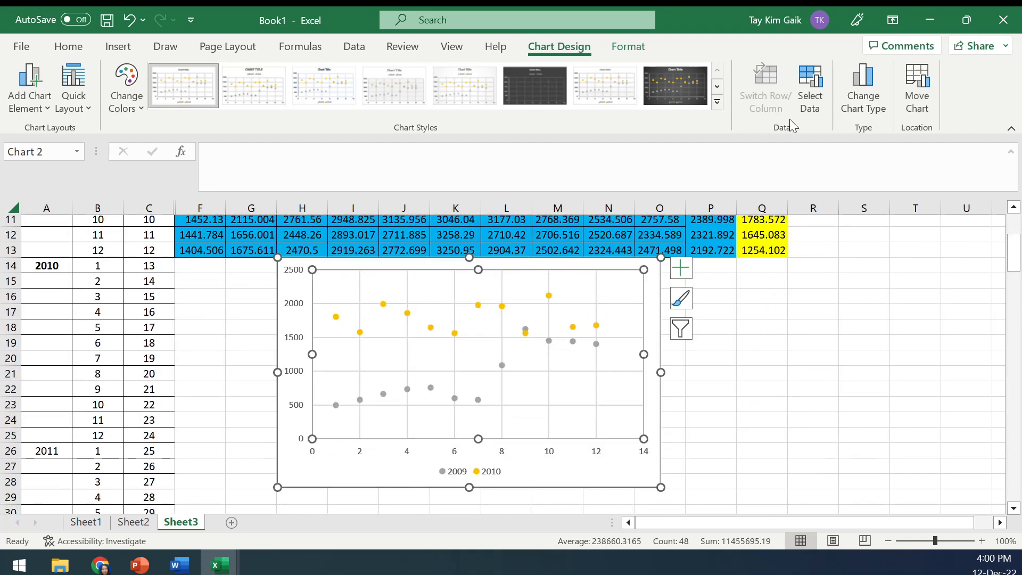
{"action": "left_click", "coordinate": [806, 82]}
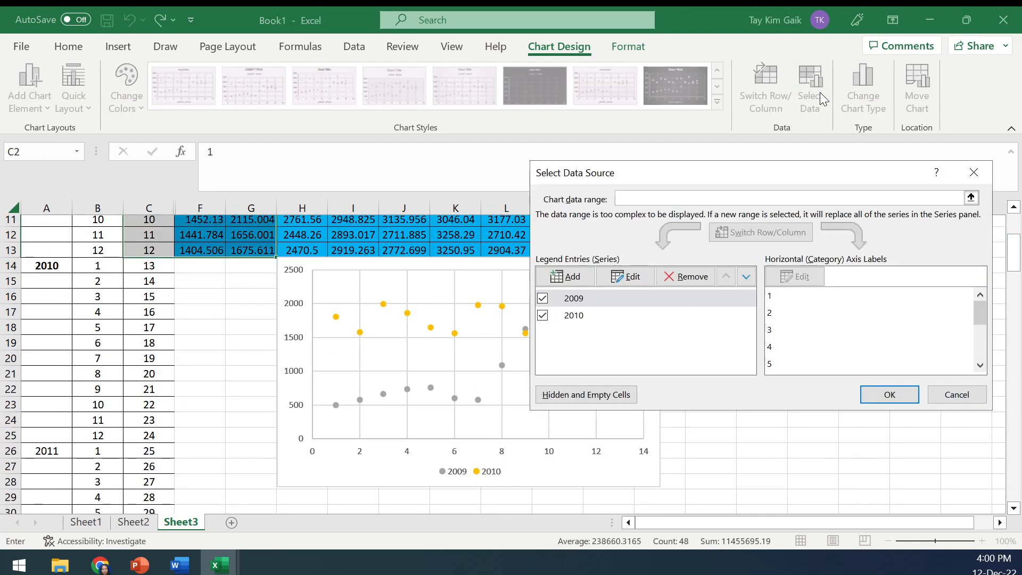
{"action": "left_click", "coordinate": [586, 278]}
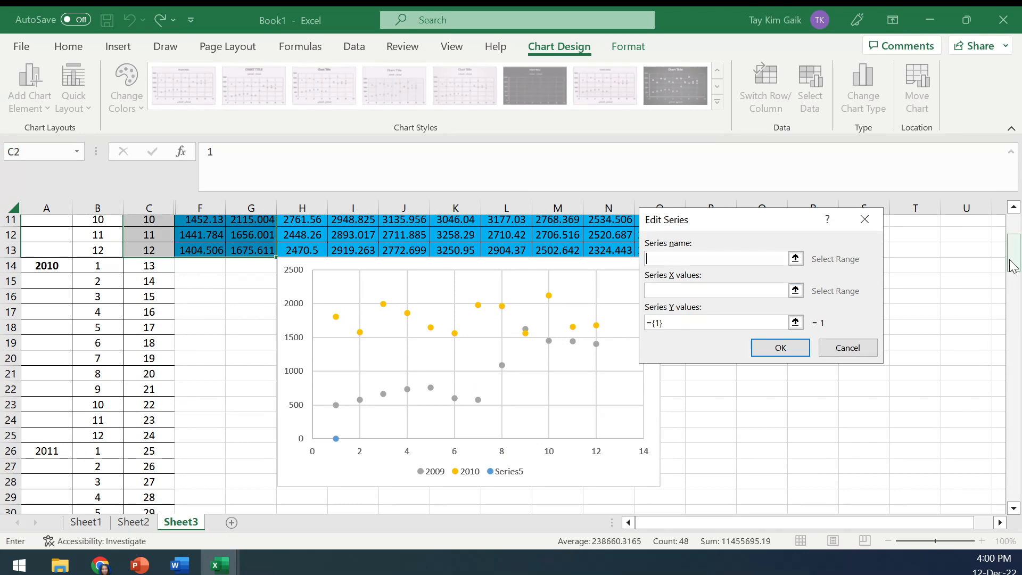
{"action": "scroll", "coordinate": [1015, 242], "scroll_direction": "up", "scroll_amount": 4}
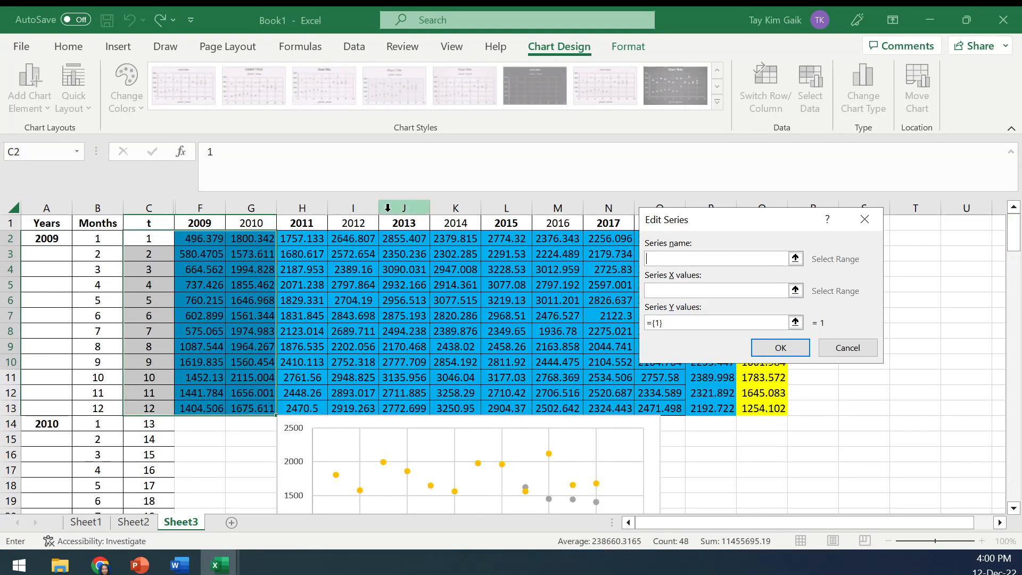
{"action": "left_click", "coordinate": [308, 229]}
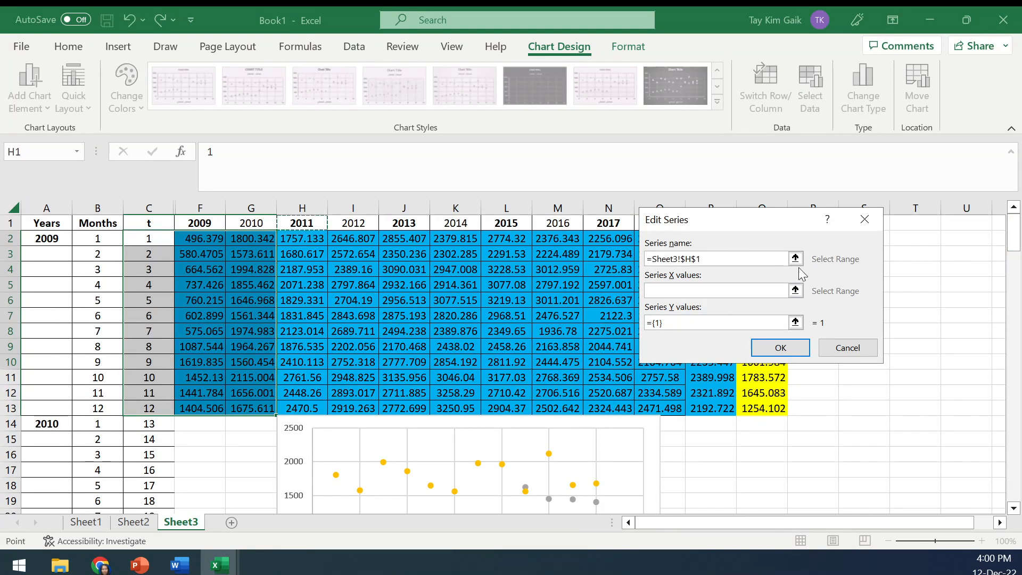
{"action": "left_click", "coordinate": [795, 291]}
{"action": "left_click_drag", "start_coordinate": [144, 240], "coordinate": [150, 410]}
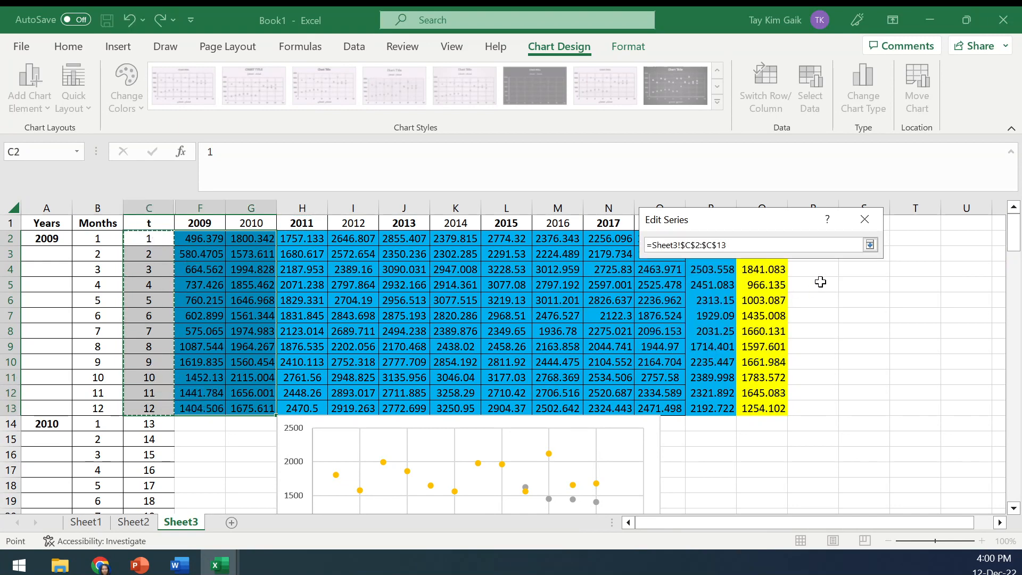
{"action": "left_click", "coordinate": [870, 245]}
{"action": "left_click", "coordinate": [795, 322]}
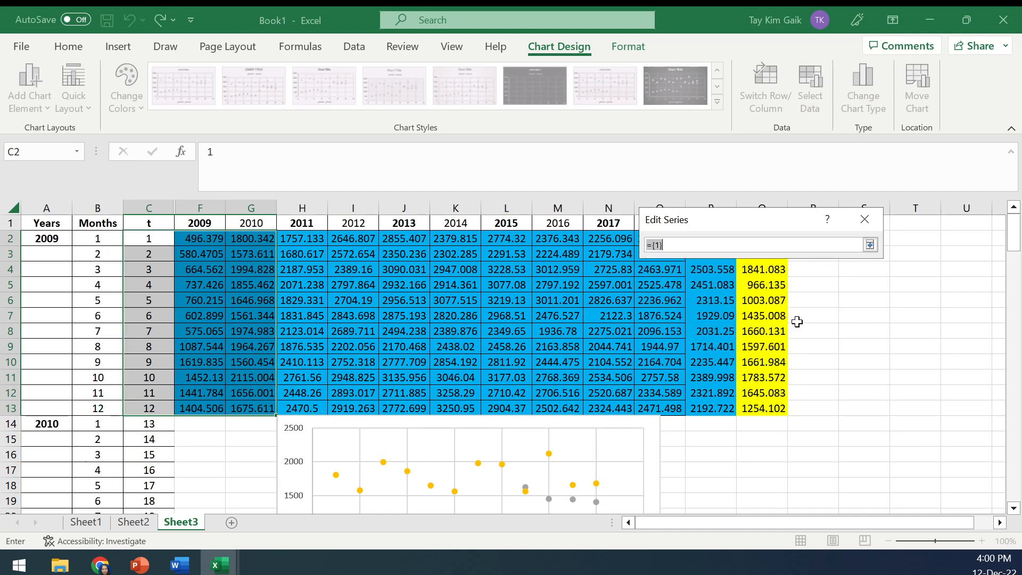
{"action": "left_click_drag", "start_coordinate": [301, 238], "coordinate": [317, 410]}
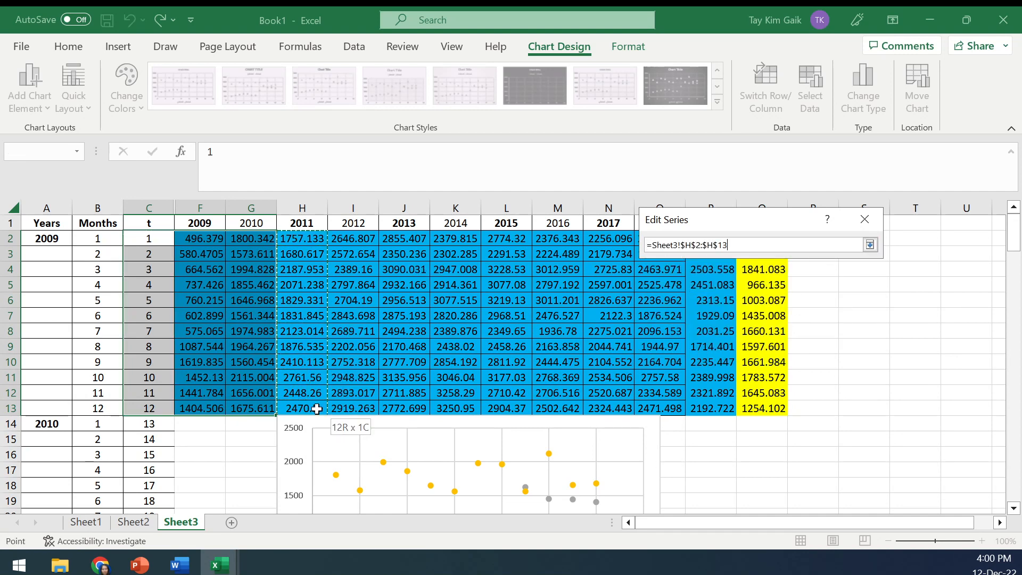
{"action": "left_click", "coordinate": [869, 245]}
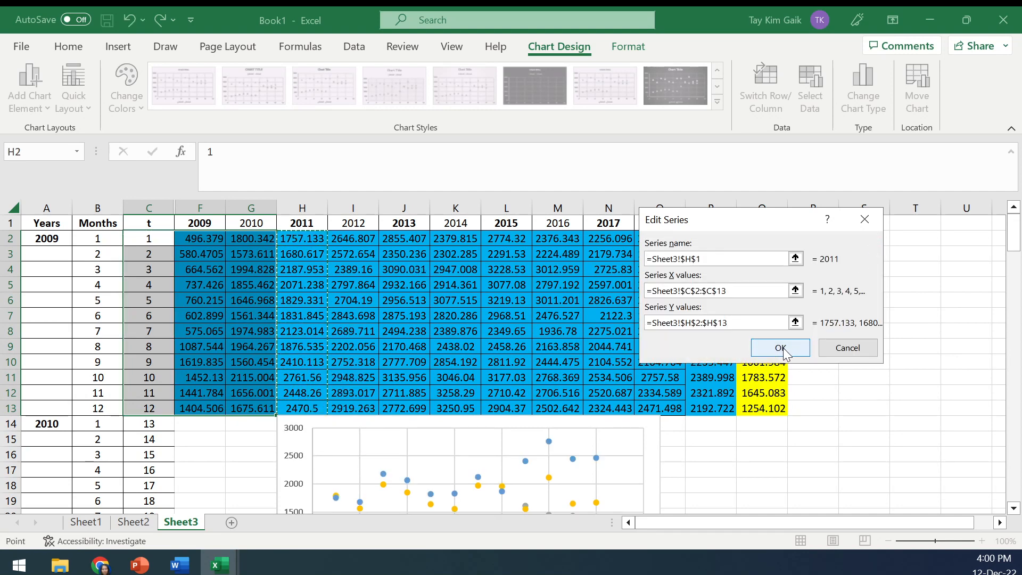
{"action": "left_click", "coordinate": [769, 347]}
{"action": "left_click", "coordinate": [883, 394]}
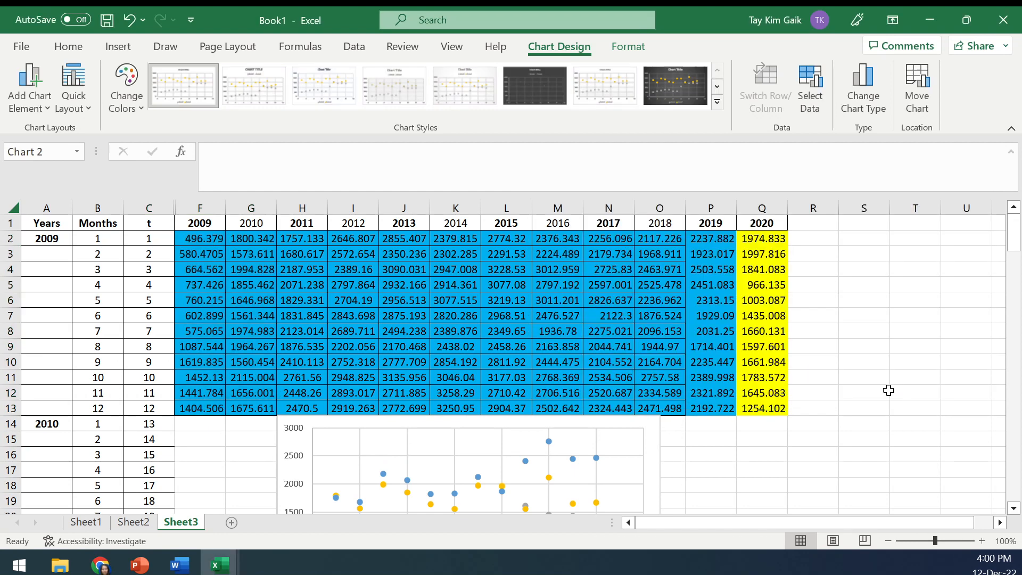
- Change the chart below the data table from a scatter chart to a basic Line chart
{"action": "left_click_drag", "start_coordinate": [1016, 232], "coordinate": [1017, 252]}
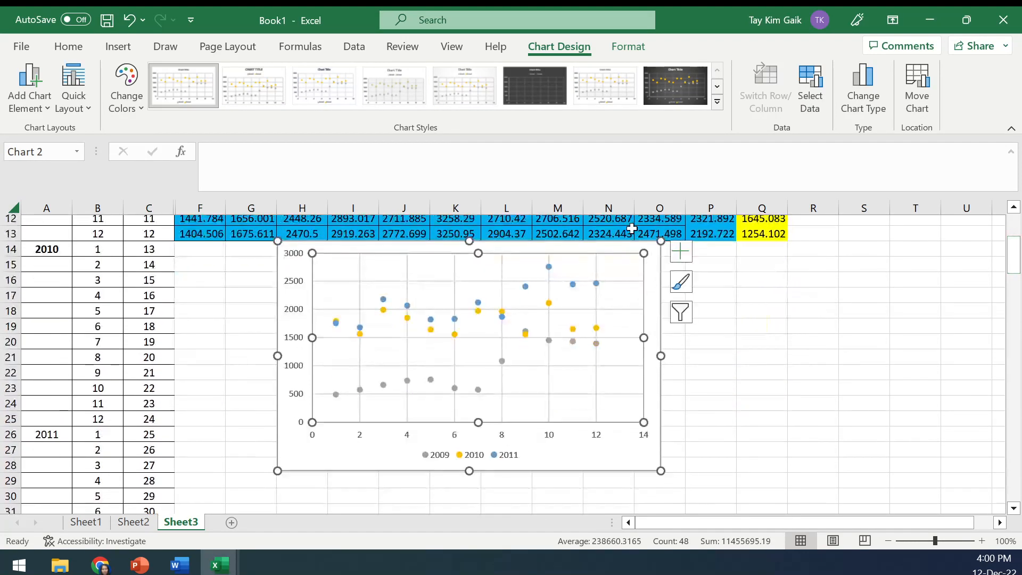
{"action": "left_click", "coordinate": [870, 79]}
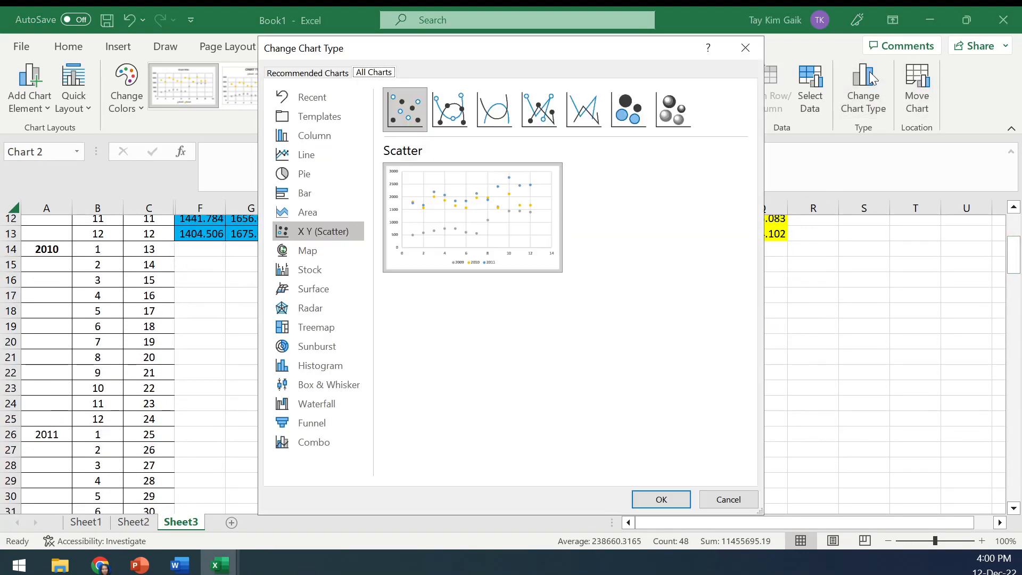
{"action": "left_click", "coordinate": [330, 158]}
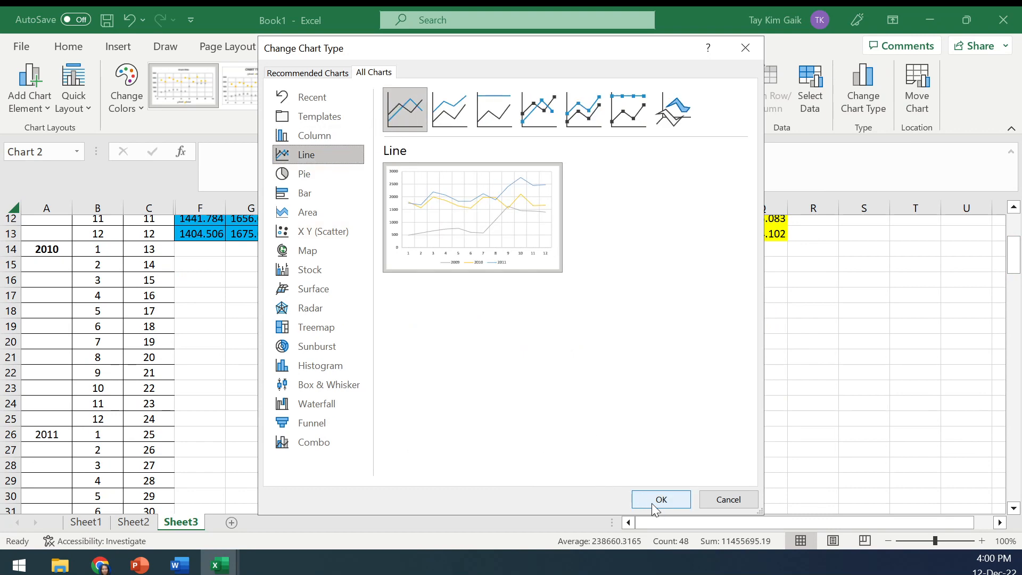
{"action": "left_click", "coordinate": [658, 511]}
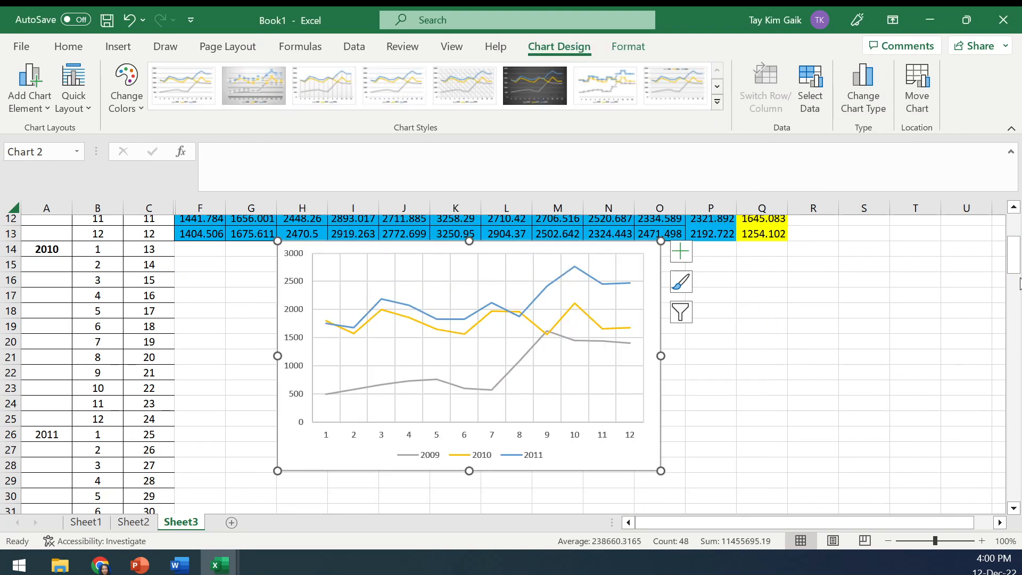
- Add a line series to the chart named from the 2012 header in I1, with I2:I13 as its values
{"action": "scroll", "coordinate": [1021, 286], "scroll_direction": "up", "scroll_amount": 2}
{"action": "left_click", "coordinate": [529, 358]}
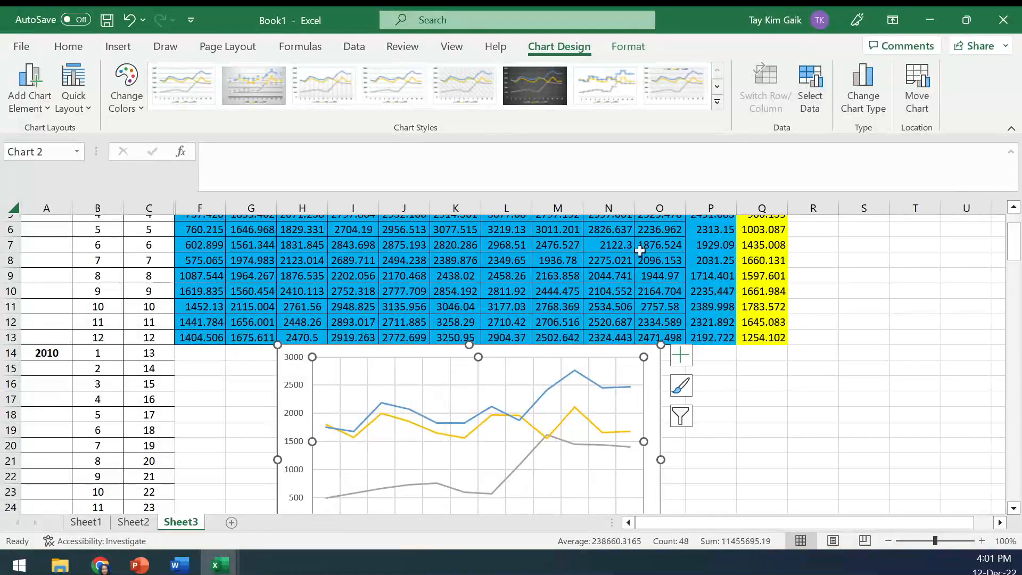
{"action": "left_click", "coordinate": [810, 80]}
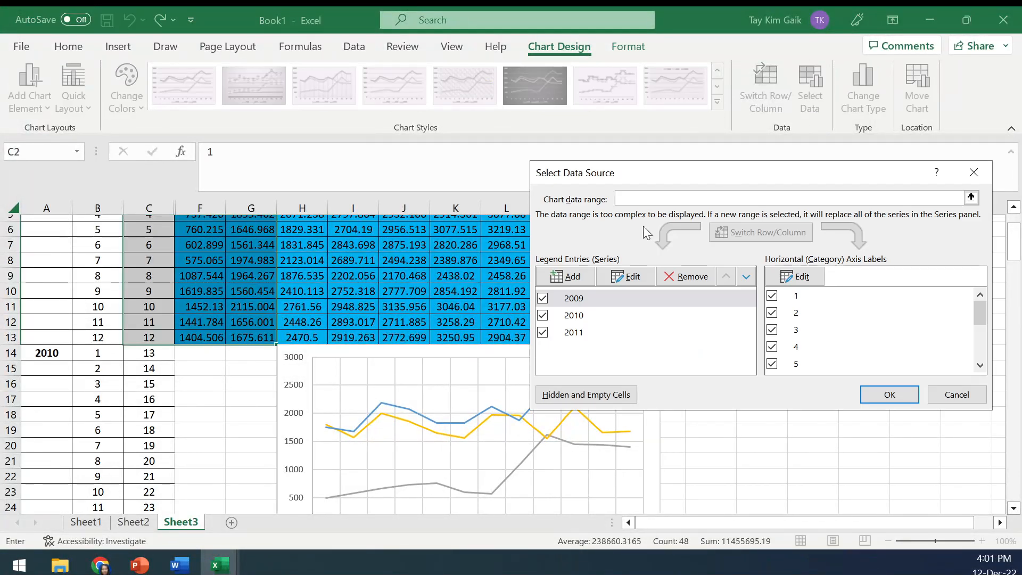
{"action": "left_click", "coordinate": [579, 273]}
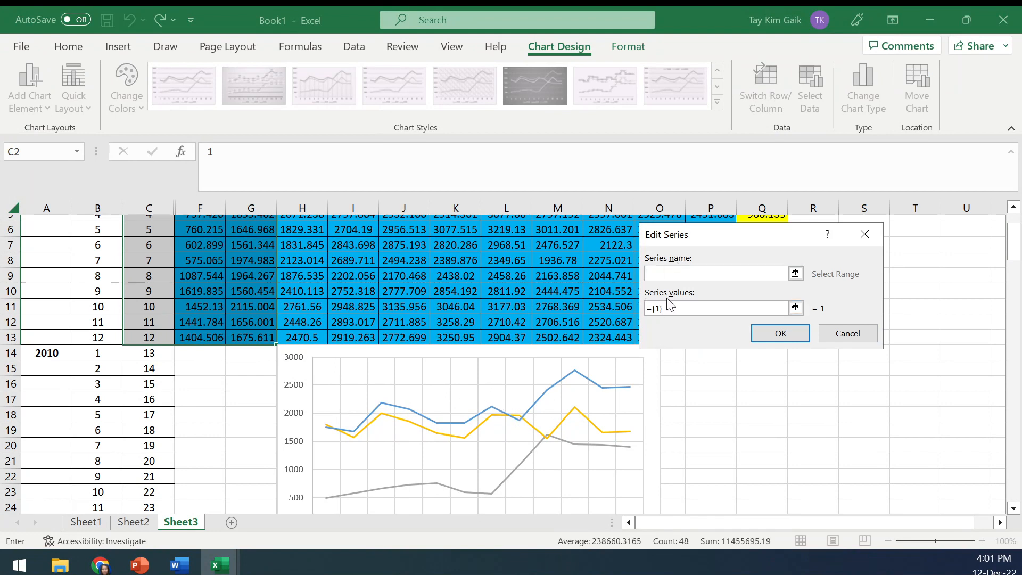
{"action": "left_click_drag", "start_coordinate": [1018, 240], "coordinate": [1018, 222]}
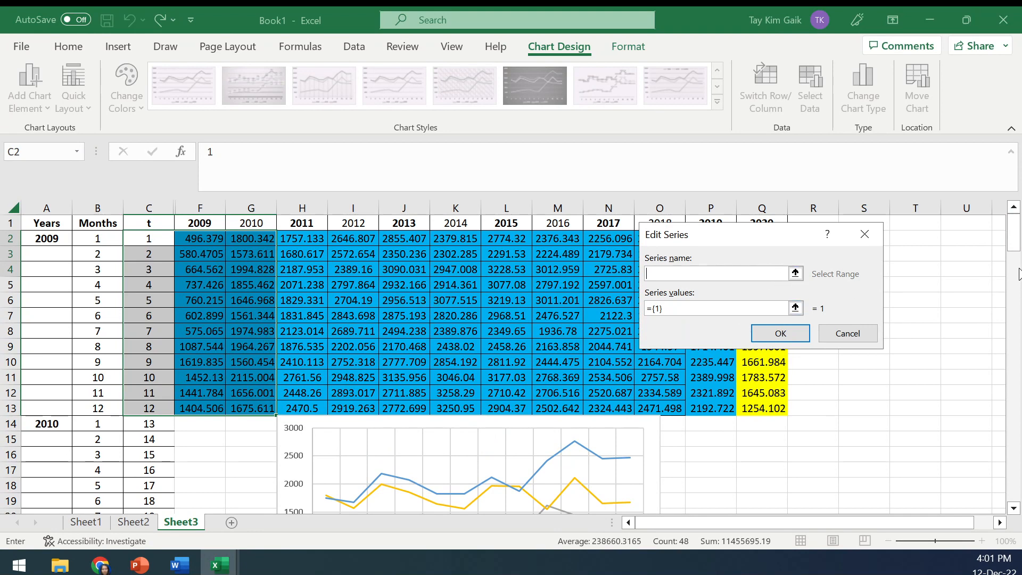
{"action": "left_click_drag", "start_coordinate": [1020, 243], "coordinate": [1020, 263]}
{"action": "scroll", "coordinate": [1019, 267], "scroll_direction": "up", "scroll_amount": 4}
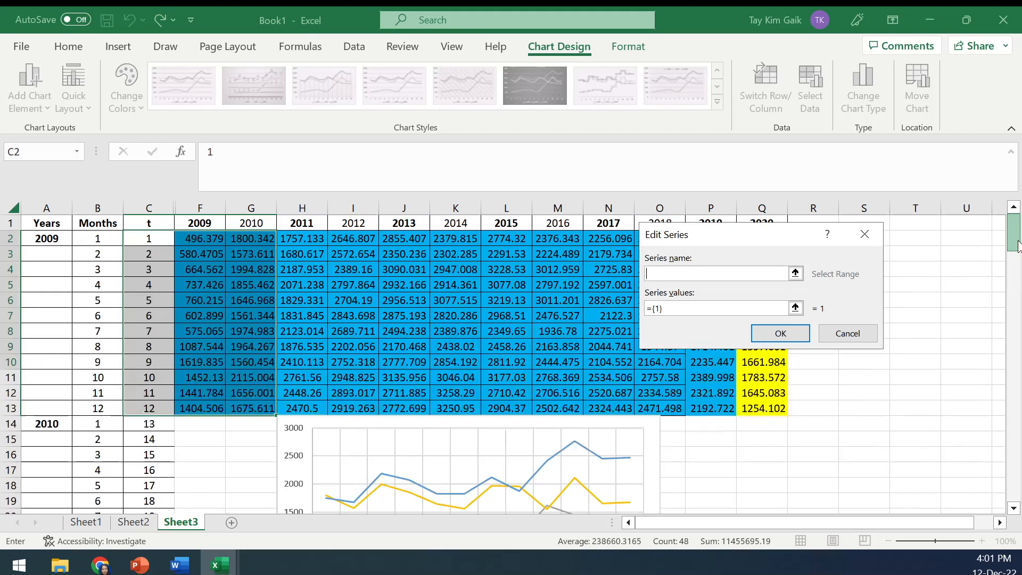
{"action": "left_click", "coordinate": [795, 273]}
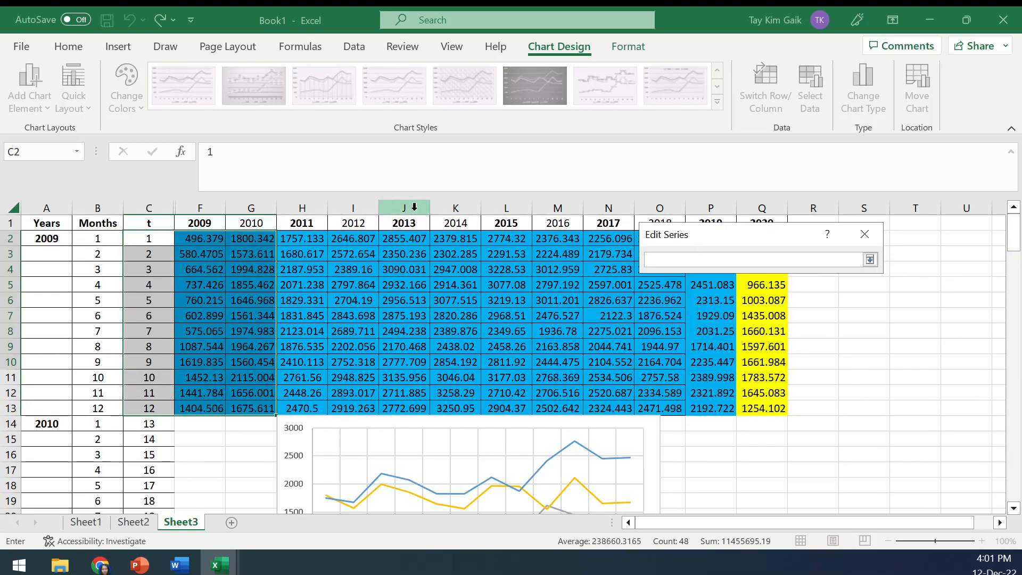
{"action": "left_click", "coordinate": [367, 224]}
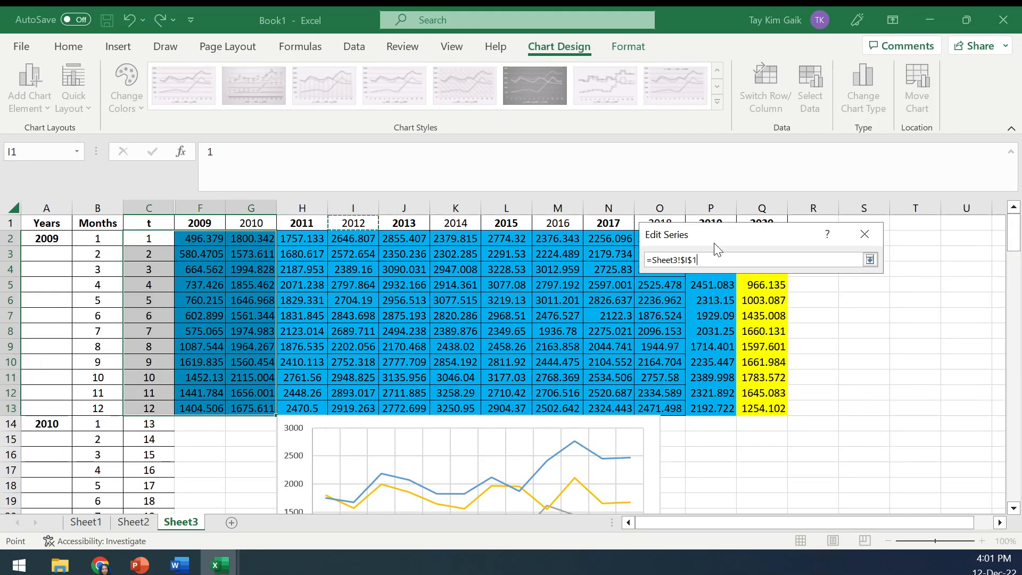
{"action": "left_click", "coordinate": [869, 259]}
{"action": "left_click", "coordinate": [796, 304]}
{"action": "left_click_drag", "start_coordinate": [369, 234], "coordinate": [370, 408]}
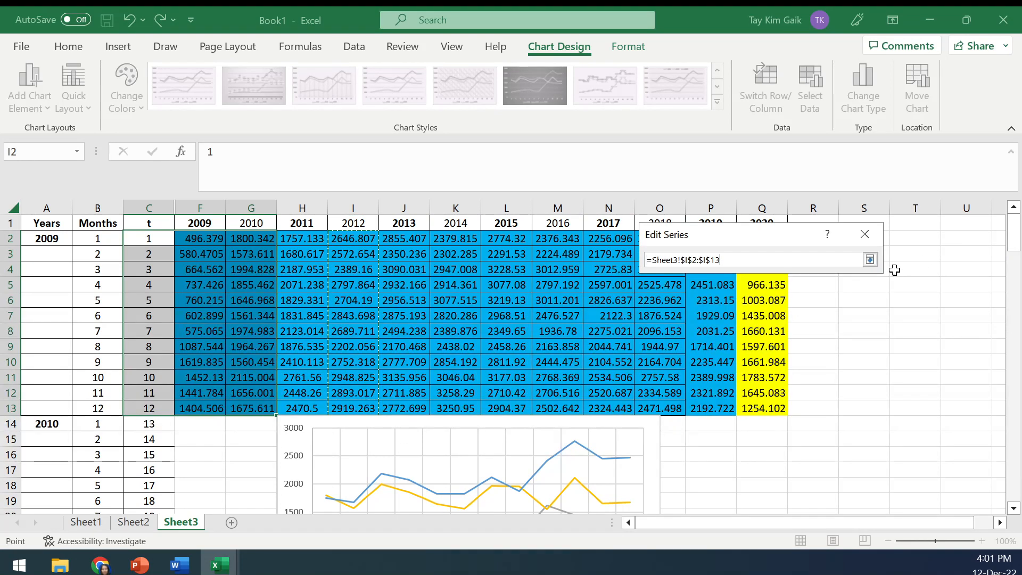
{"action": "left_click", "coordinate": [869, 259]}
{"action": "left_click", "coordinate": [778, 339]}
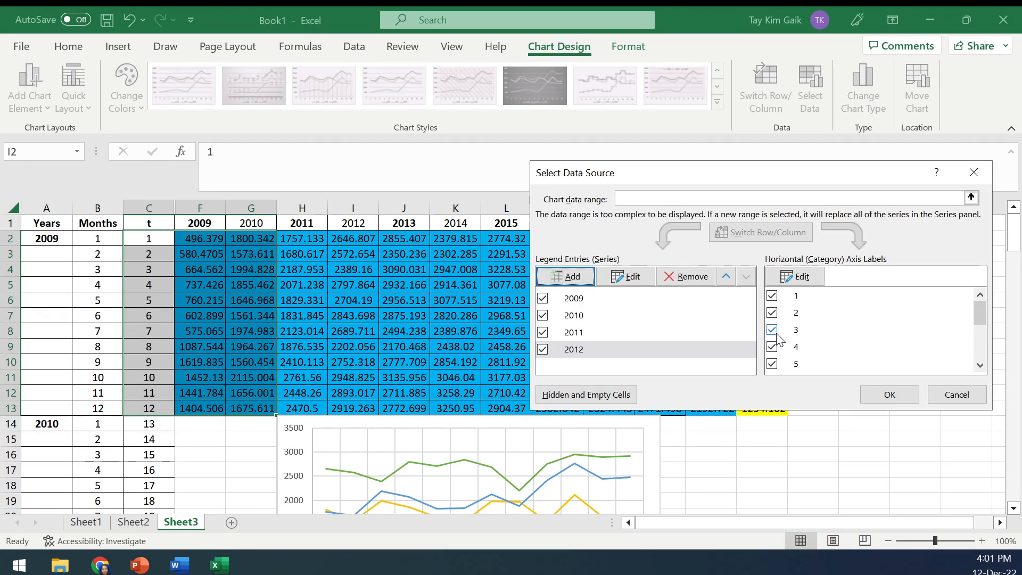
- Add a line series named from the 2013 header in J1, with J2:J13 as its values
{"action": "left_click", "coordinate": [567, 276]}
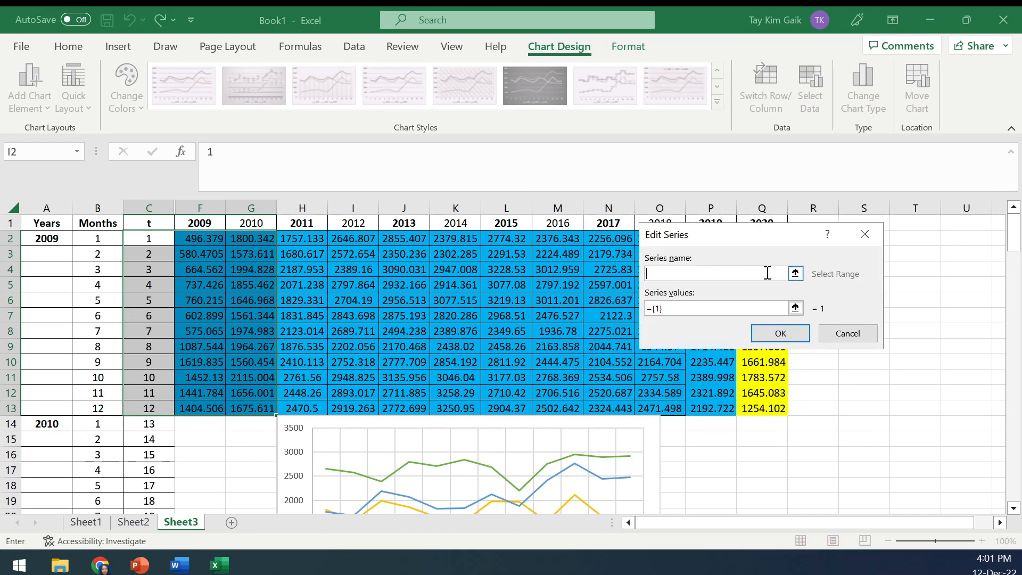
{"action": "left_click", "coordinate": [407, 224]}
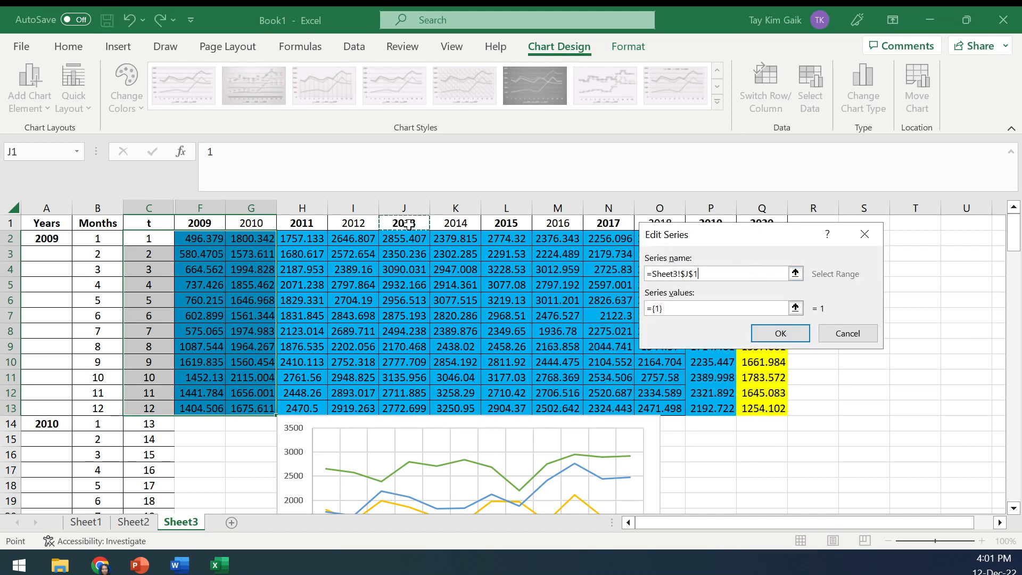
{"action": "left_click", "coordinate": [795, 307]}
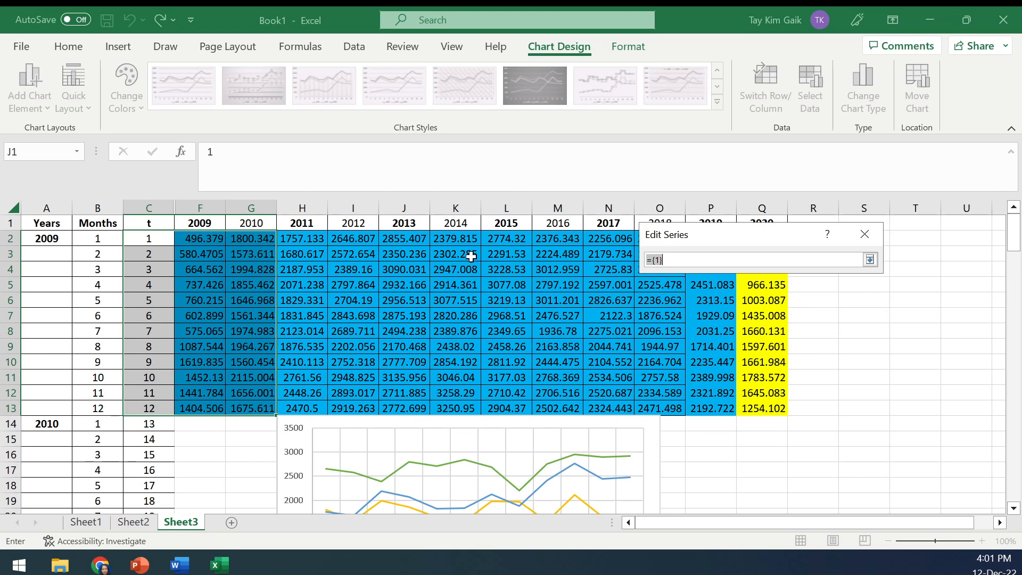
{"action": "left_click_drag", "start_coordinate": [406, 239], "coordinate": [441, 402]}
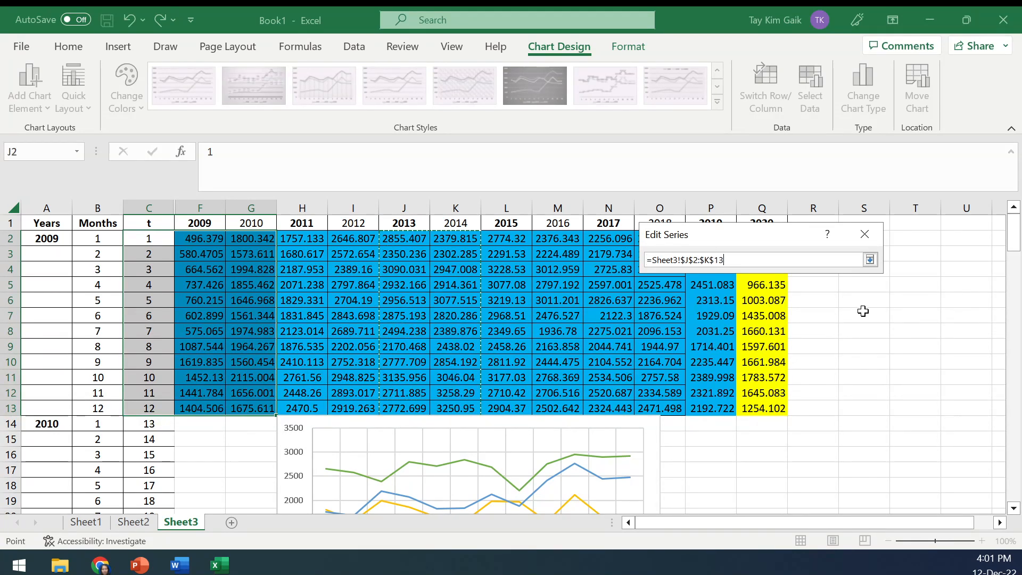
{"action": "left_click", "coordinate": [870, 260]}
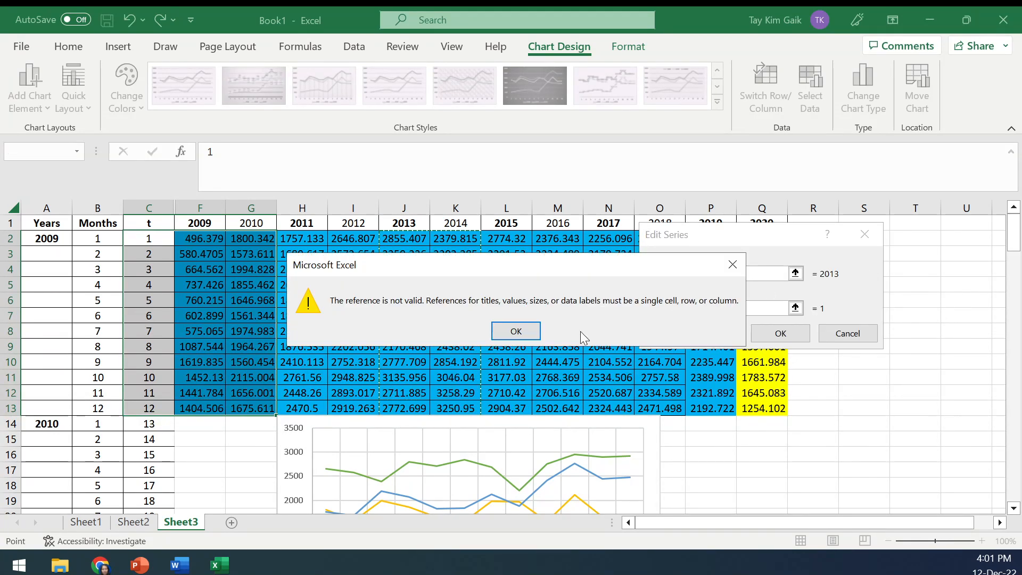
{"action": "left_click", "coordinate": [521, 331]}
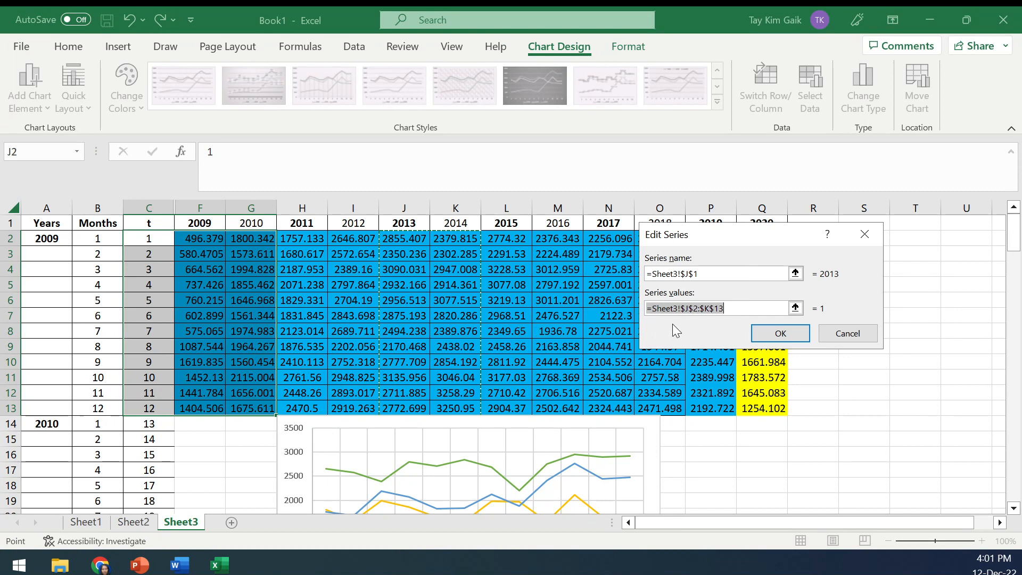
{"action": "left_click", "coordinate": [705, 309]}
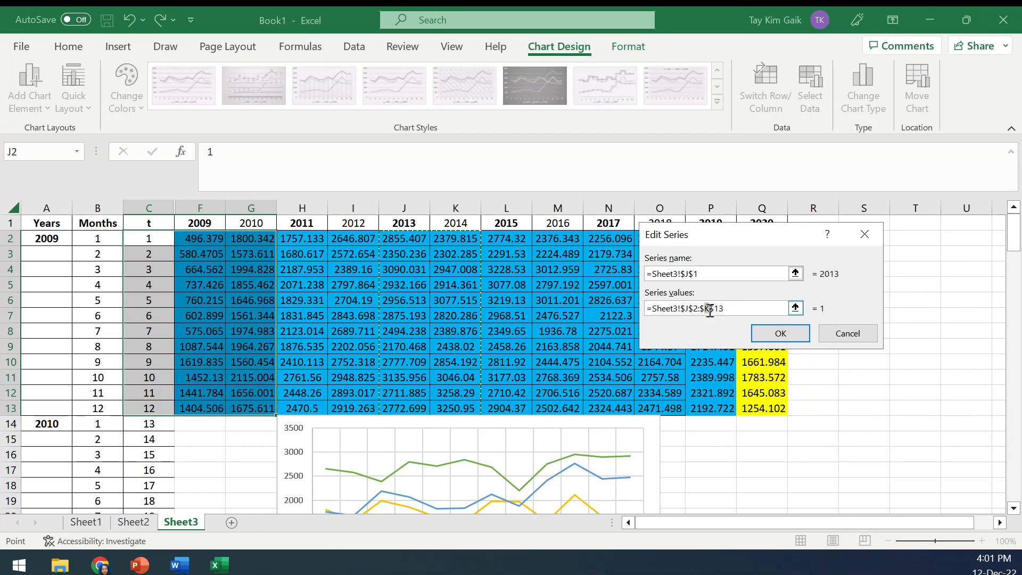
{"action": "type", "text": "J"}
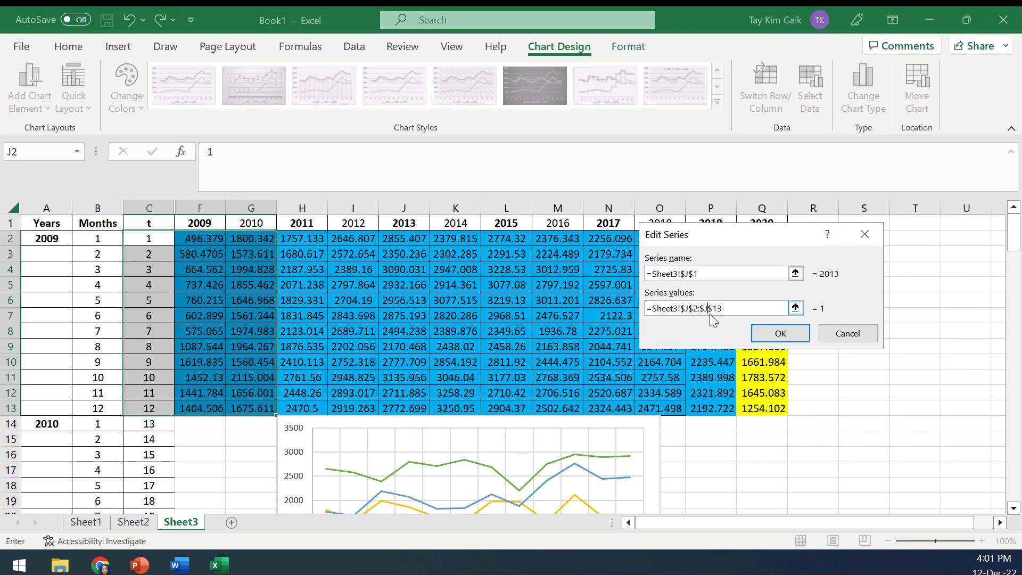
{"action": "left_click", "coordinate": [781, 334]}
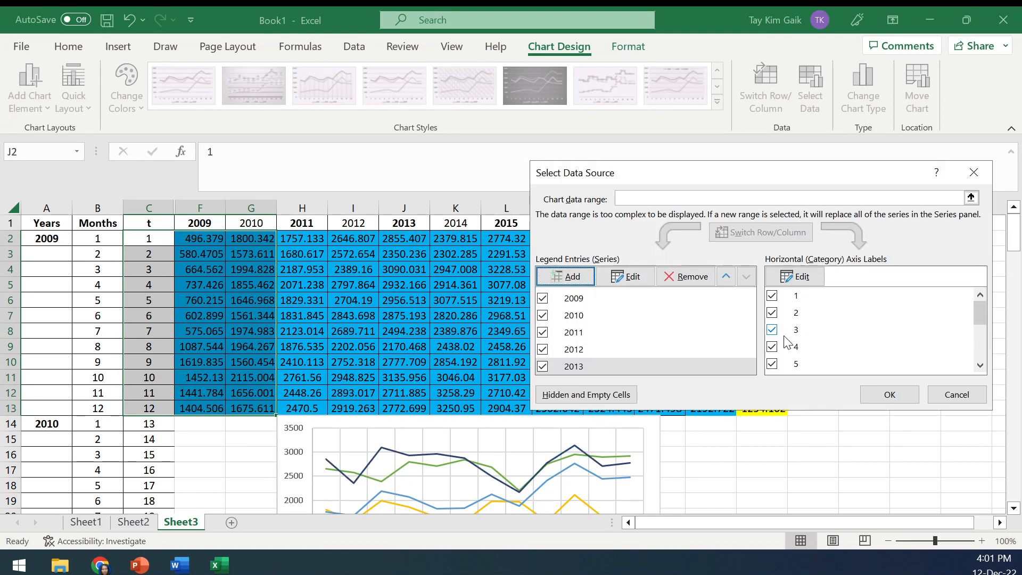
- Add a line series to the chart named from the 2014 header in K1, with K2:K13 as its values
{"action": "left_click", "coordinate": [584, 278]}
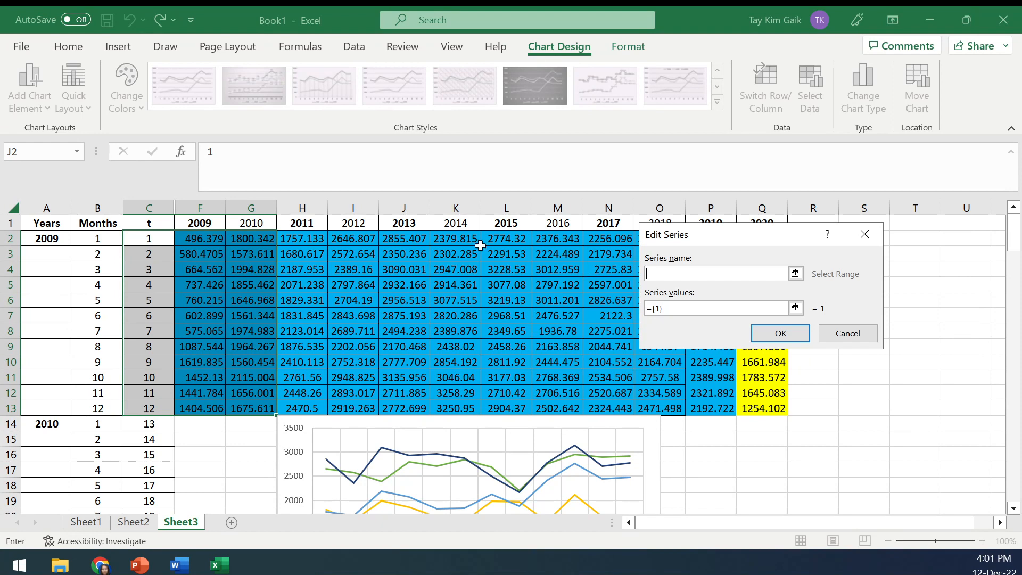
{"action": "left_click", "coordinate": [463, 225]}
{"action": "left_click", "coordinate": [795, 308]}
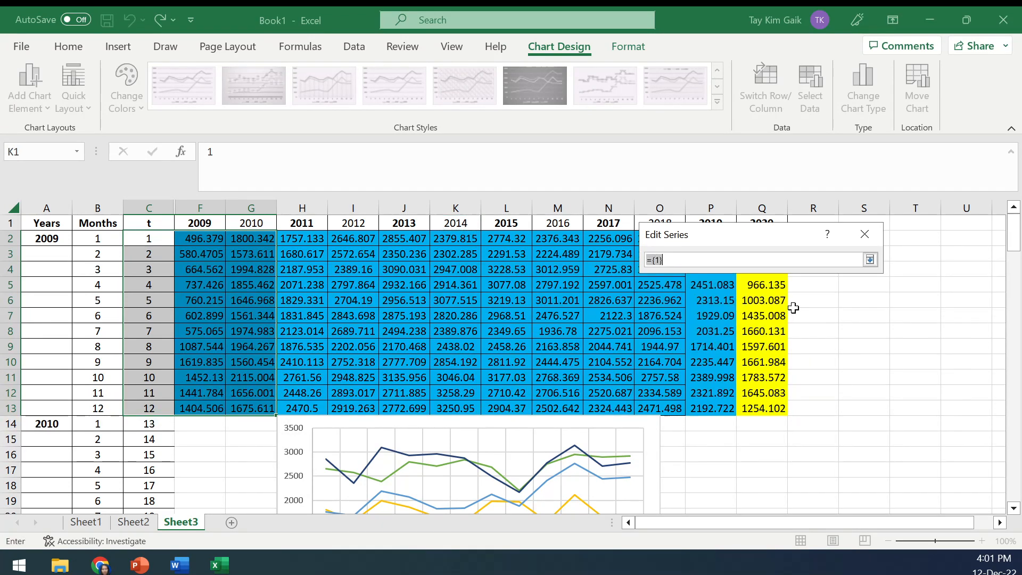
{"action": "left_click_drag", "start_coordinate": [468, 238], "coordinate": [471, 408]}
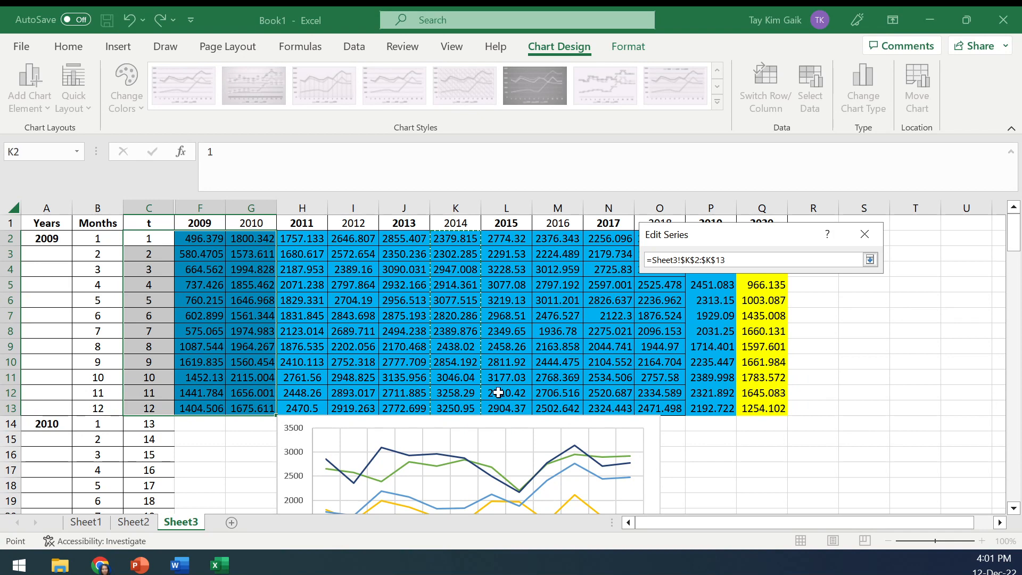
{"action": "left_click", "coordinate": [869, 261]}
{"action": "left_click", "coordinate": [793, 335]}
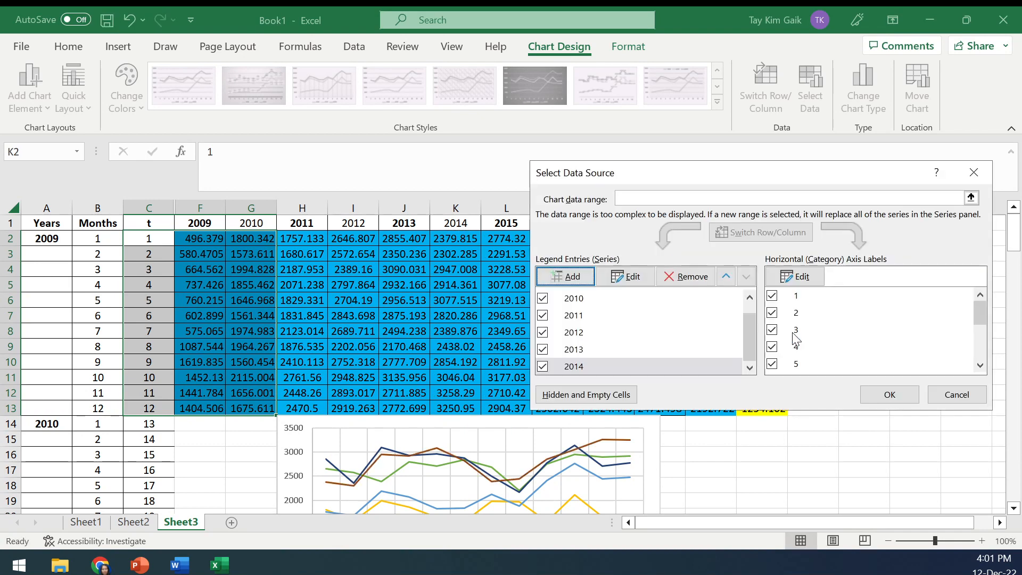
- Add a line series named from the 2015 header in L1, with L2:L13 as its values
{"action": "left_click", "coordinate": [582, 274]}
{"action": "left_click", "coordinate": [510, 224]}
{"action": "left_click", "coordinate": [795, 307]}
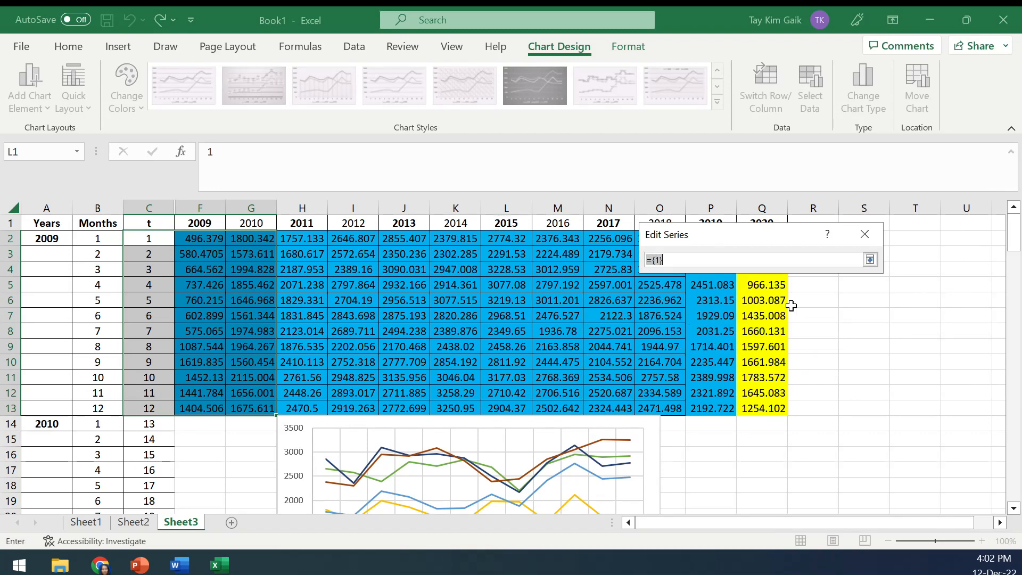
{"action": "left_click_drag", "start_coordinate": [506, 241], "coordinate": [544, 410]}
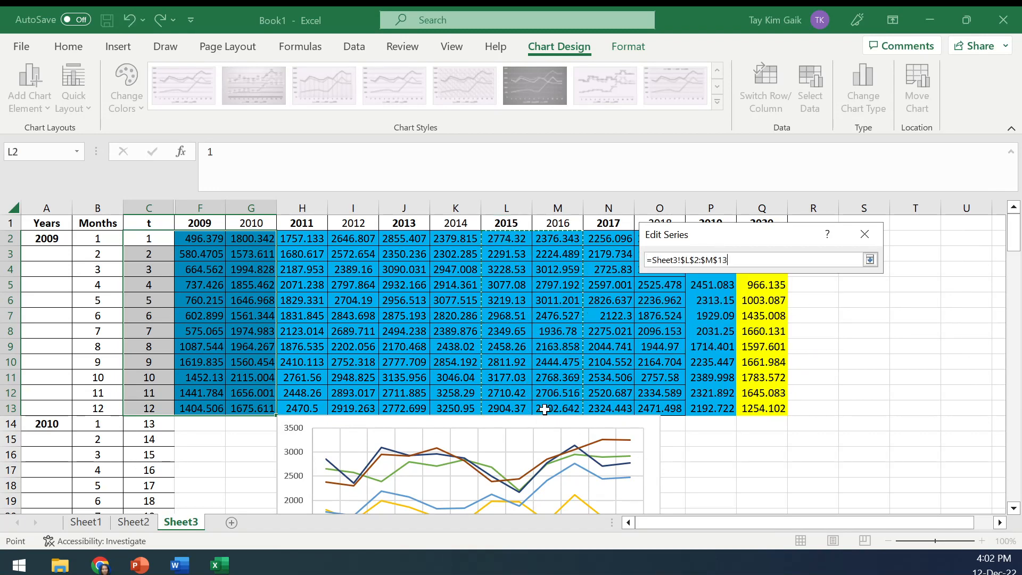
{"action": "left_click", "coordinate": [870, 260]}
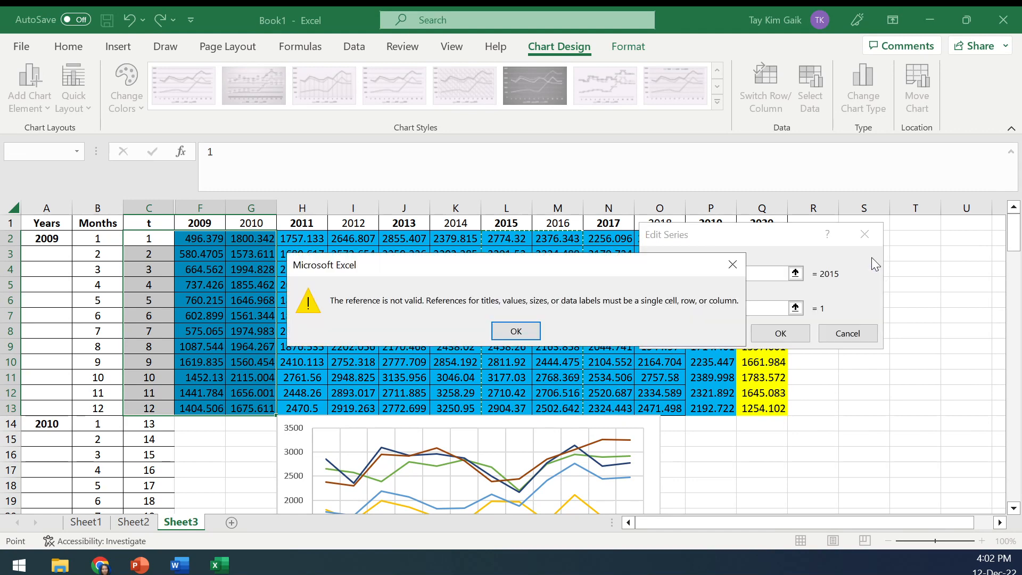
{"action": "left_click", "coordinate": [516, 331]}
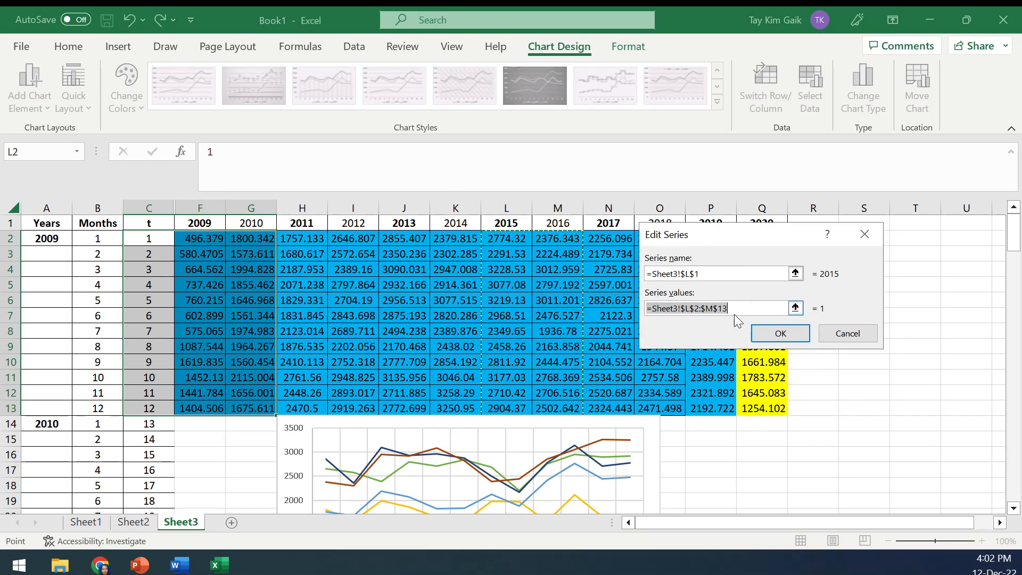
{"action": "left_click", "coordinate": [708, 309]}
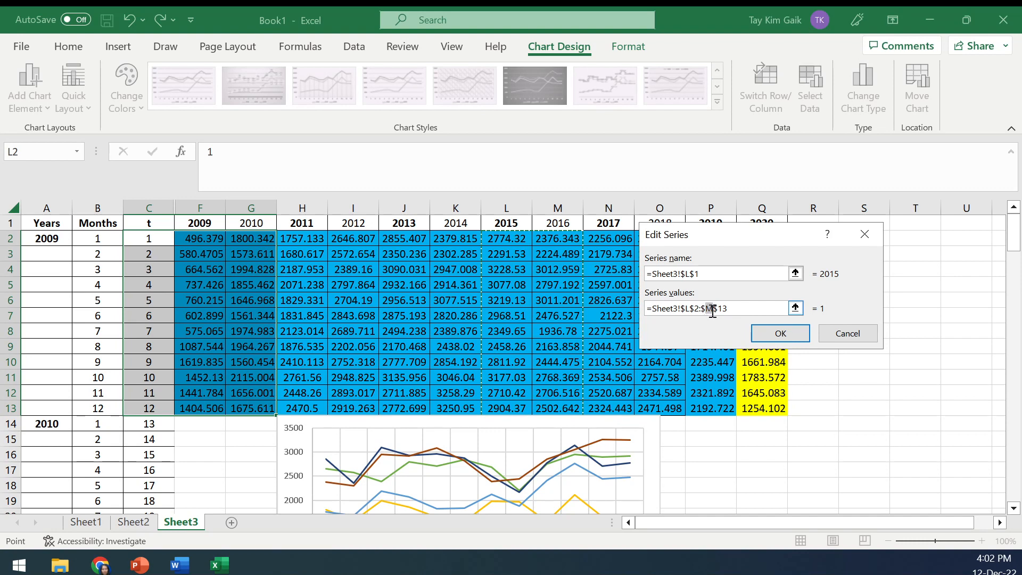
{"action": "type", "text": "L"}
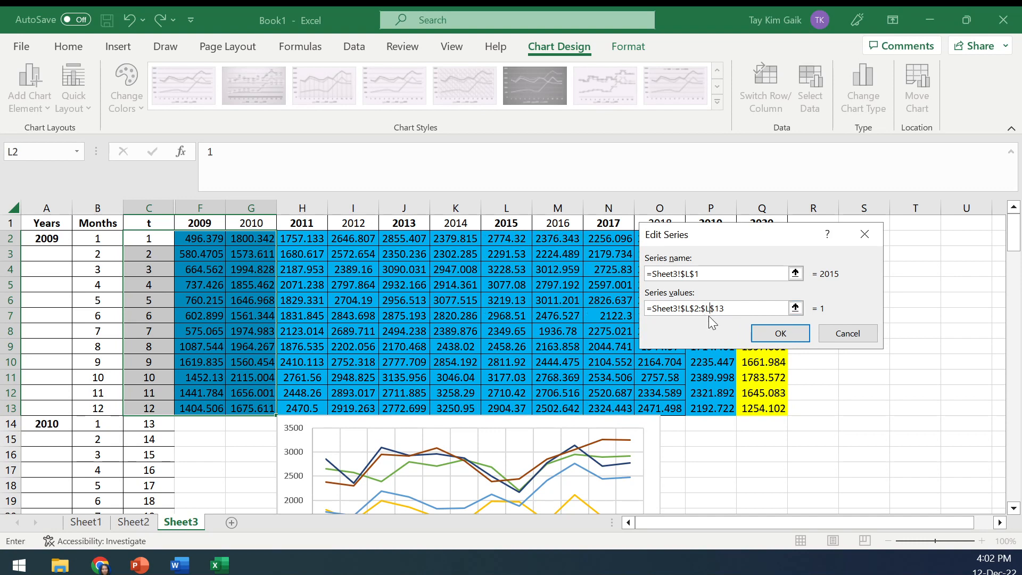
{"action": "left_click", "coordinate": [781, 334]}
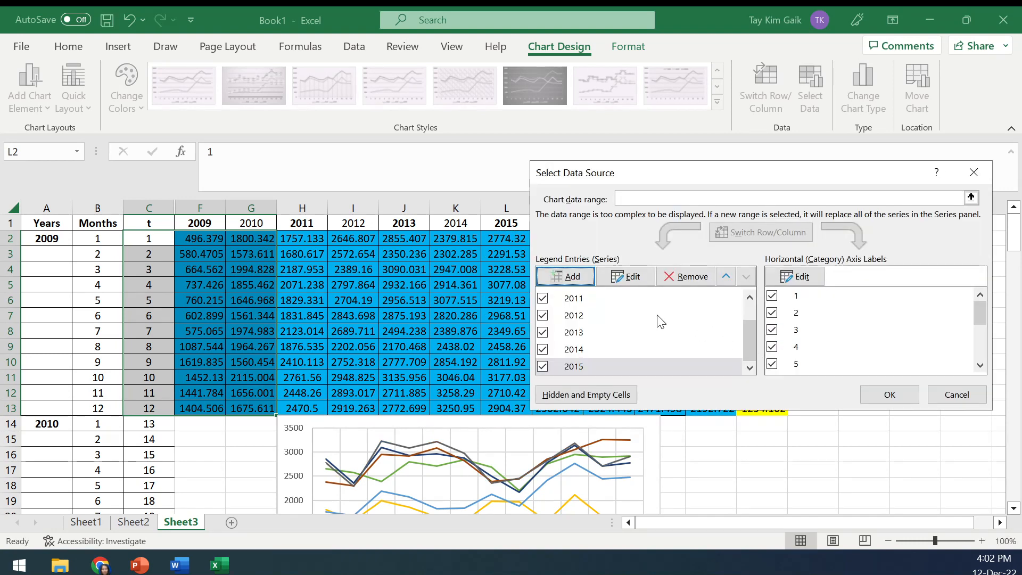
- Add a line series named from the 2016 header in M1, with M2:M13 as its values
{"action": "left_click", "coordinate": [579, 277]}
{"action": "left_click", "coordinate": [570, 226]}
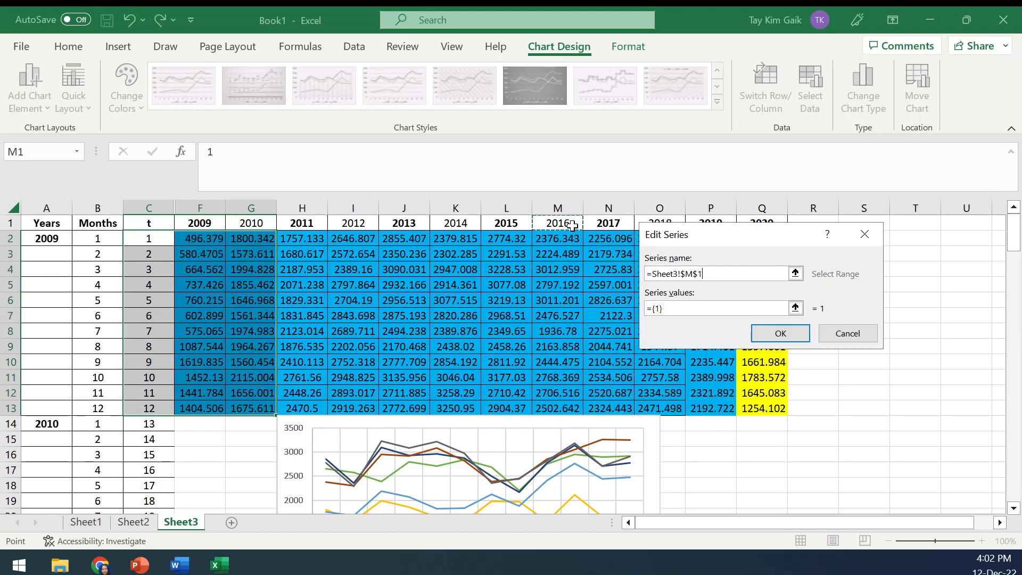
{"action": "left_click", "coordinate": [796, 309]}
{"action": "left_click_drag", "start_coordinate": [557, 237], "coordinate": [554, 408]}
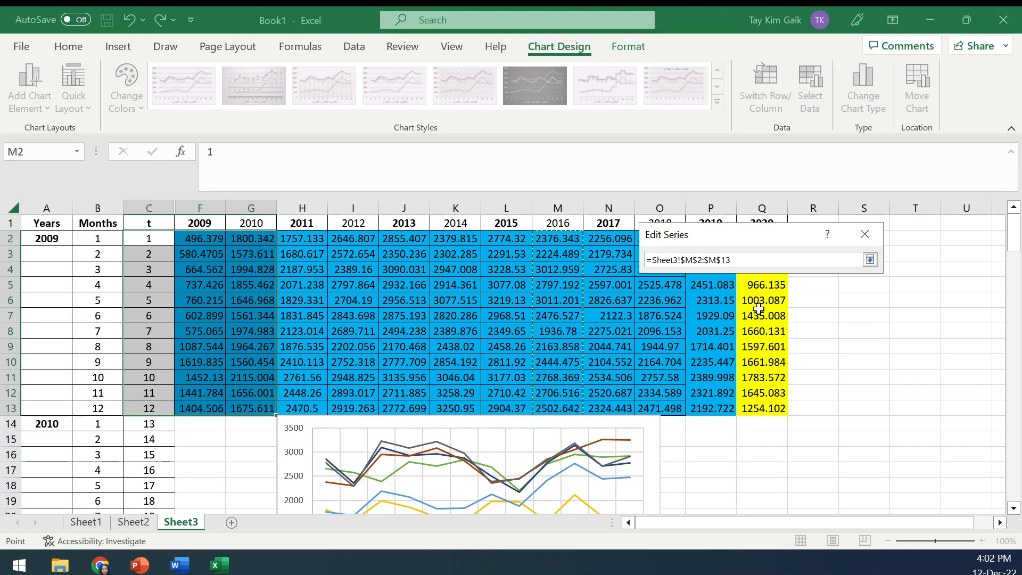
{"action": "left_click", "coordinate": [870, 260]}
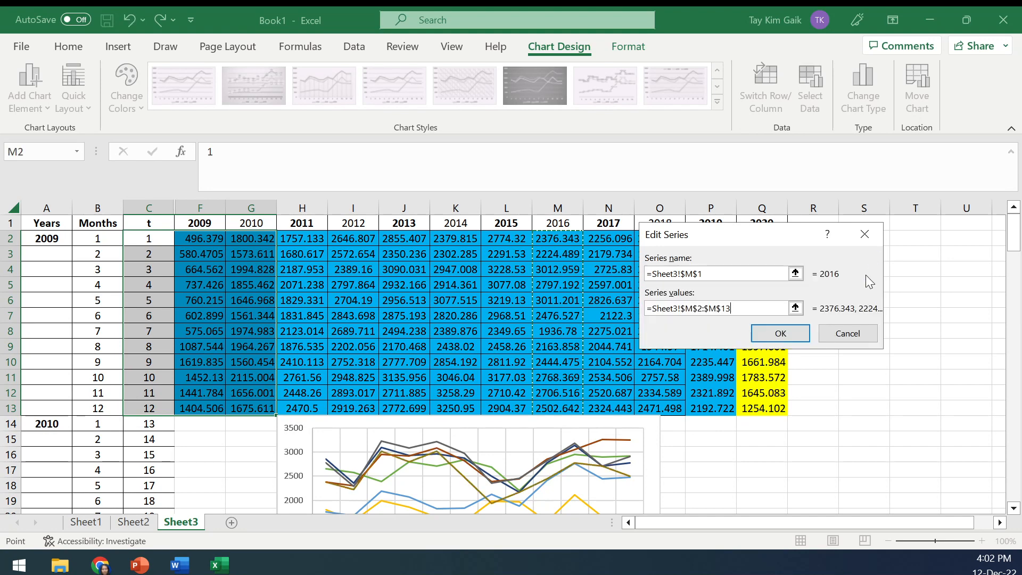
{"action": "left_click", "coordinate": [784, 336]}
- Add a line series named from the 2017 header in N1, with N2:N13 as its values
{"action": "left_click", "coordinate": [566, 277]}
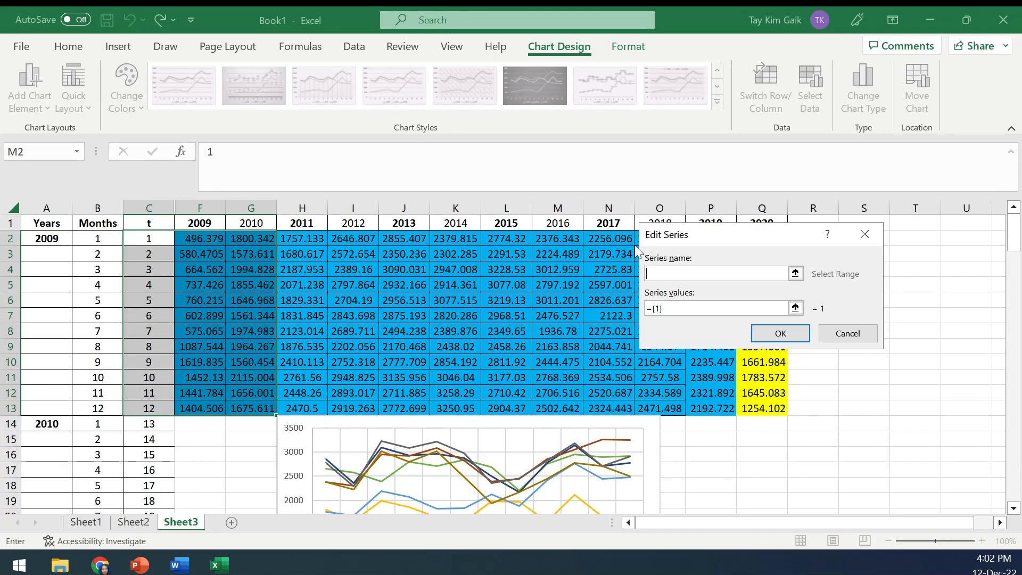
{"action": "left_click", "coordinate": [611, 222]}
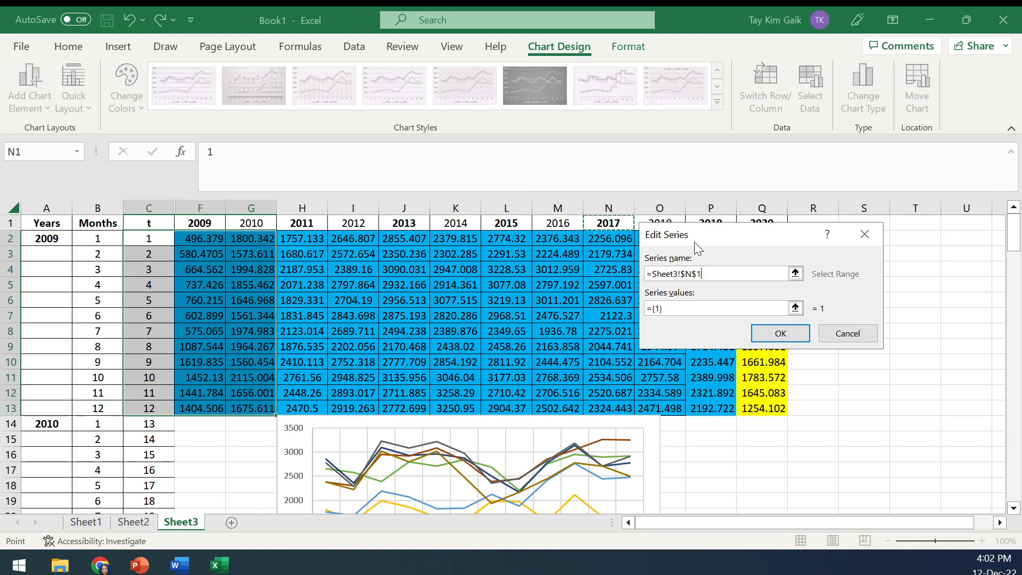
{"action": "left_click", "coordinate": [795, 308]}
{"action": "left_click_drag", "start_coordinate": [615, 238], "coordinate": [617, 409]}
{"action": "left_click", "coordinate": [870, 261]}
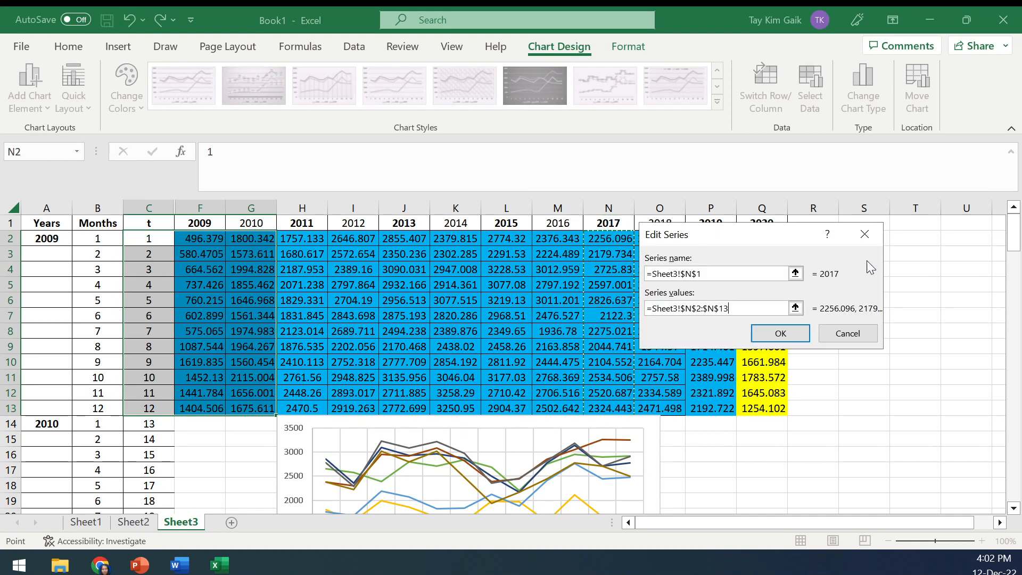
{"action": "left_click", "coordinate": [784, 339]}
- Uncover the remaining year columns and add a line series named from the 2018 header in O1, with O2:O13 as its values
{"action": "left_click_drag", "start_coordinate": [674, 170], "coordinate": [170, 169]}
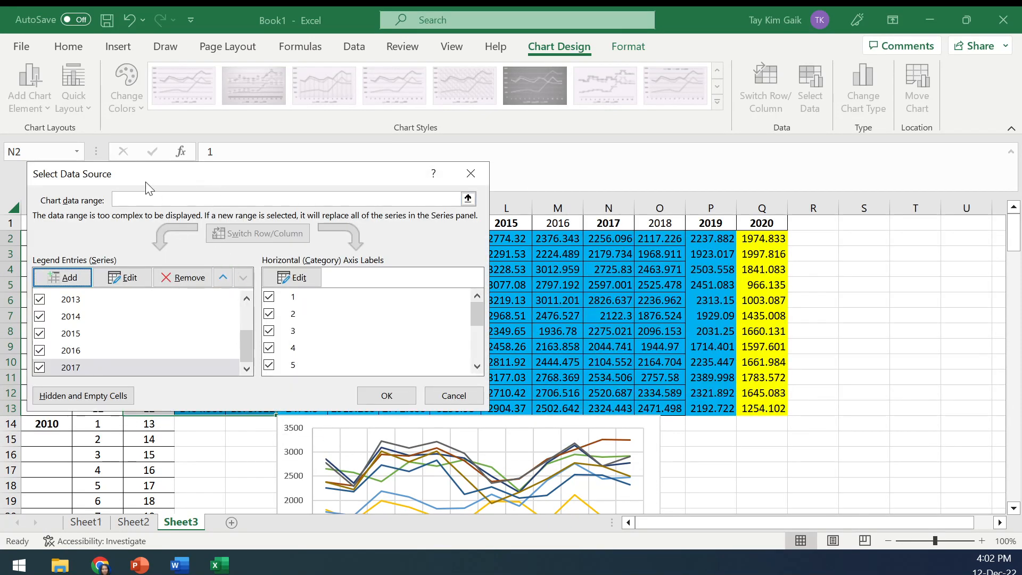
{"action": "left_click", "coordinate": [62, 275]}
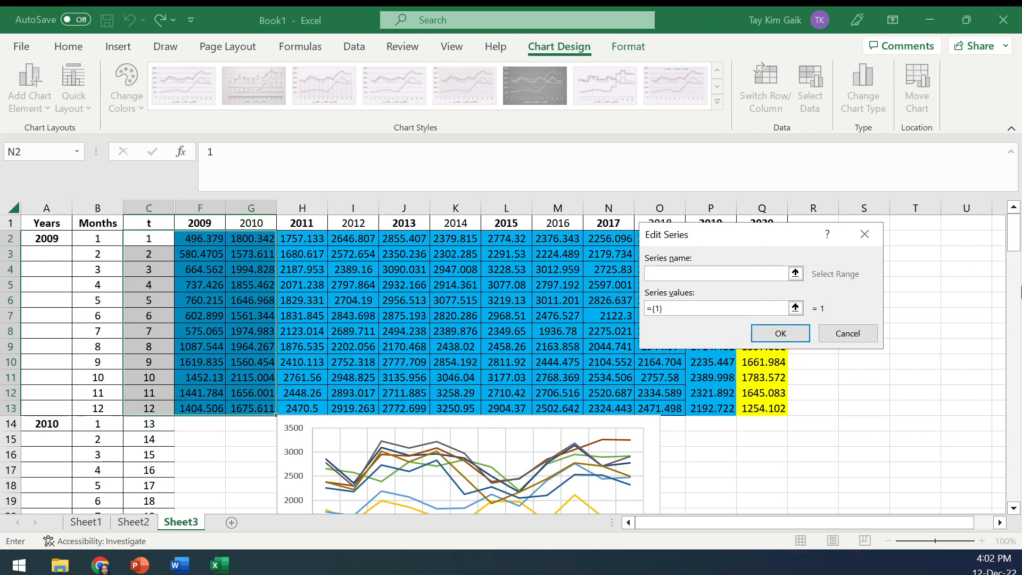
{"action": "left_click_drag", "start_coordinate": [1017, 240], "coordinate": [1019, 217]}
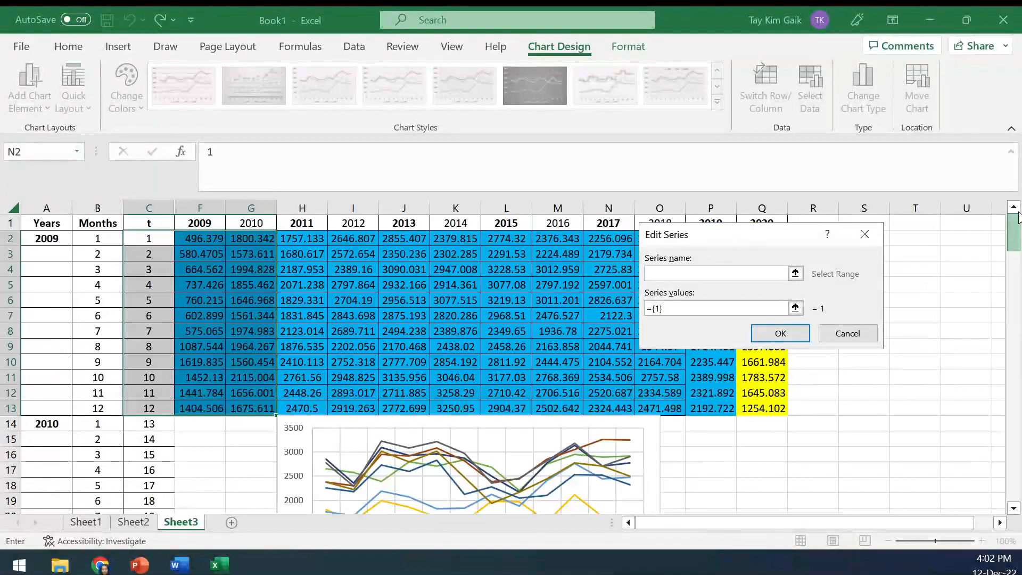
{"action": "left_click_drag", "start_coordinate": [721, 234], "coordinate": [443, 274]}
{"action": "left_click", "coordinate": [656, 223]}
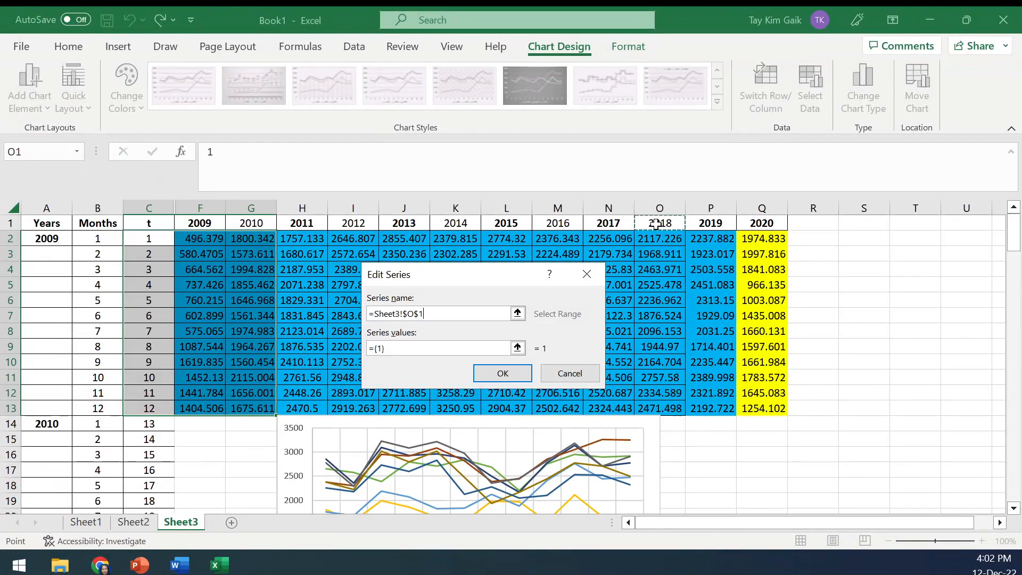
{"action": "left_click", "coordinate": [517, 348]}
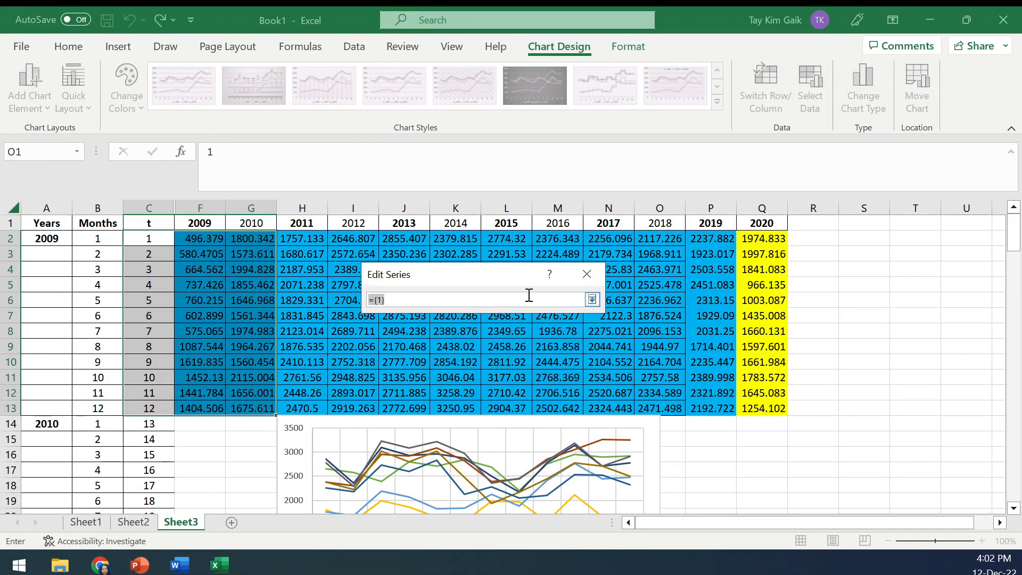
{"action": "left_click", "coordinate": [592, 300]}
{"action": "left_click_drag", "start_coordinate": [669, 236], "coordinate": [667, 411]}
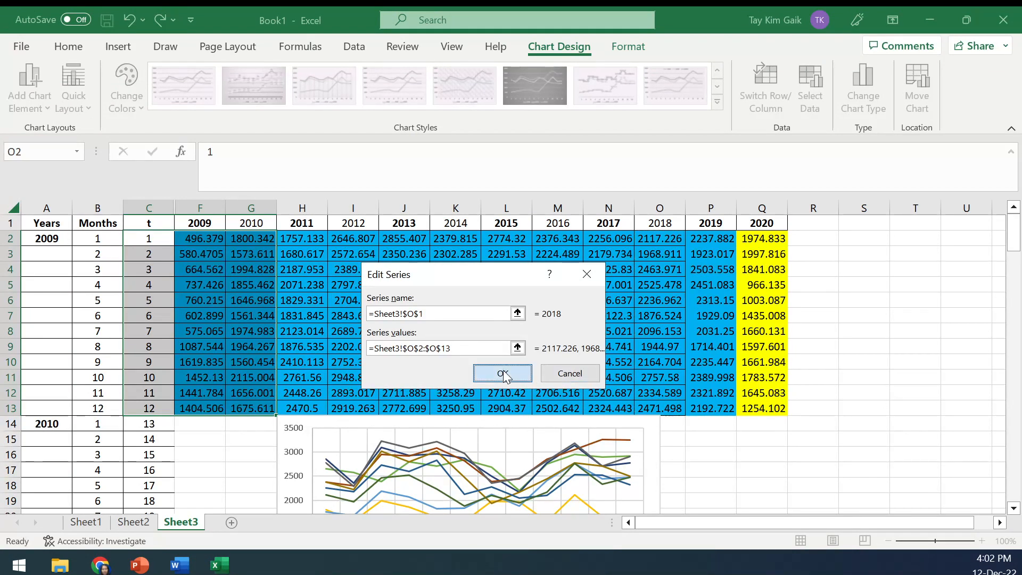
{"action": "left_click", "coordinate": [498, 375]}
- Add a line series named from the 2019 header in P1, with P2:P13 as its values
{"action": "left_click", "coordinate": [68, 281]}
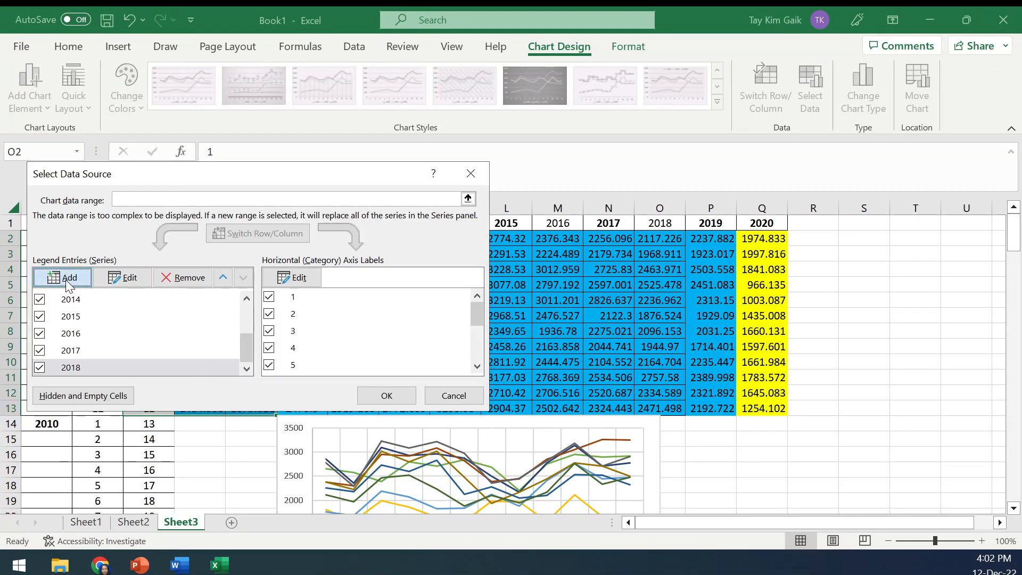
{"action": "left_click", "coordinate": [711, 226]}
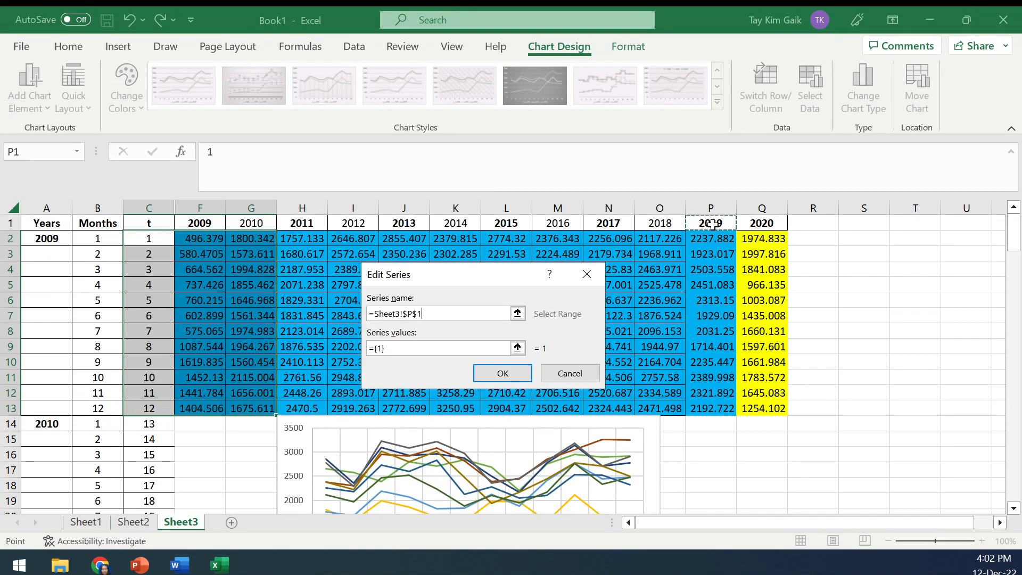
{"action": "left_click", "coordinate": [518, 348]}
{"action": "left_click_drag", "start_coordinate": [708, 230], "coordinate": [713, 266]}
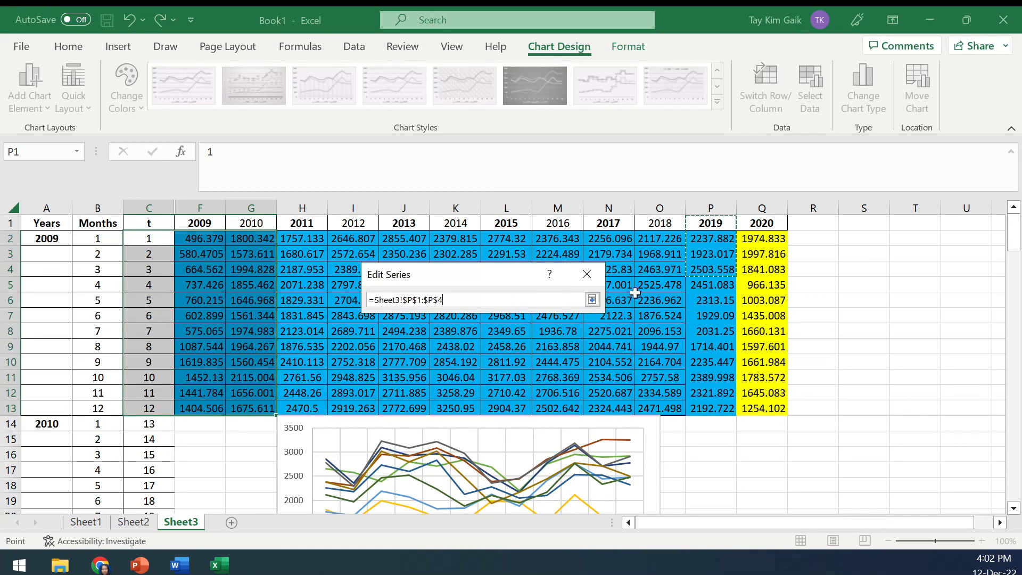
{"action": "left_click", "coordinate": [592, 299]}
{"action": "left_click_drag", "start_coordinate": [713, 239], "coordinate": [713, 412]}
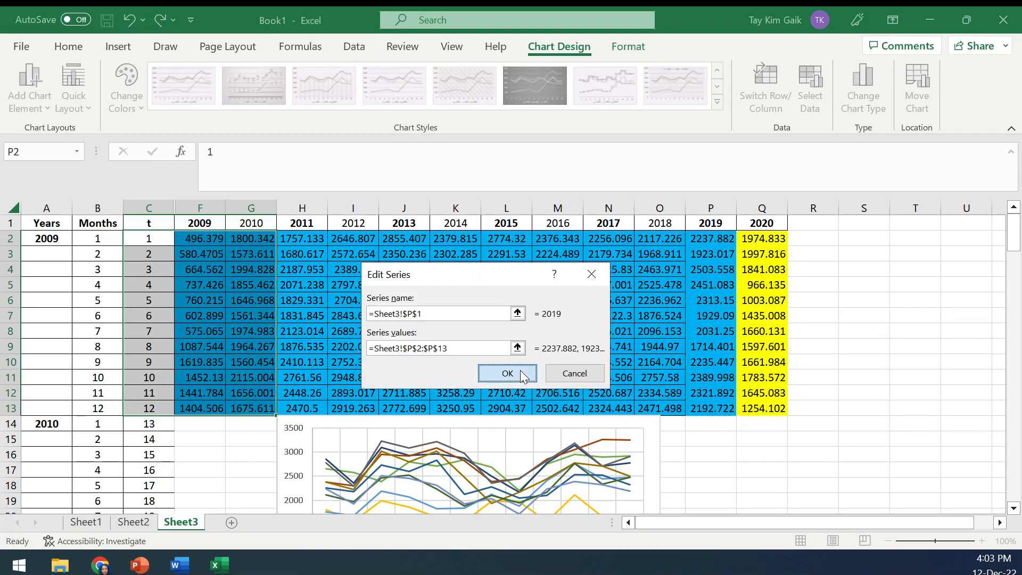
{"action": "left_click", "coordinate": [507, 373]}
- Add a line series named from the 2020 header in Q1, with Q2:Q13 as its values, and apply the chart's data source changes
{"action": "left_click", "coordinate": [62, 277]}
{"action": "left_click", "coordinate": [768, 223]}
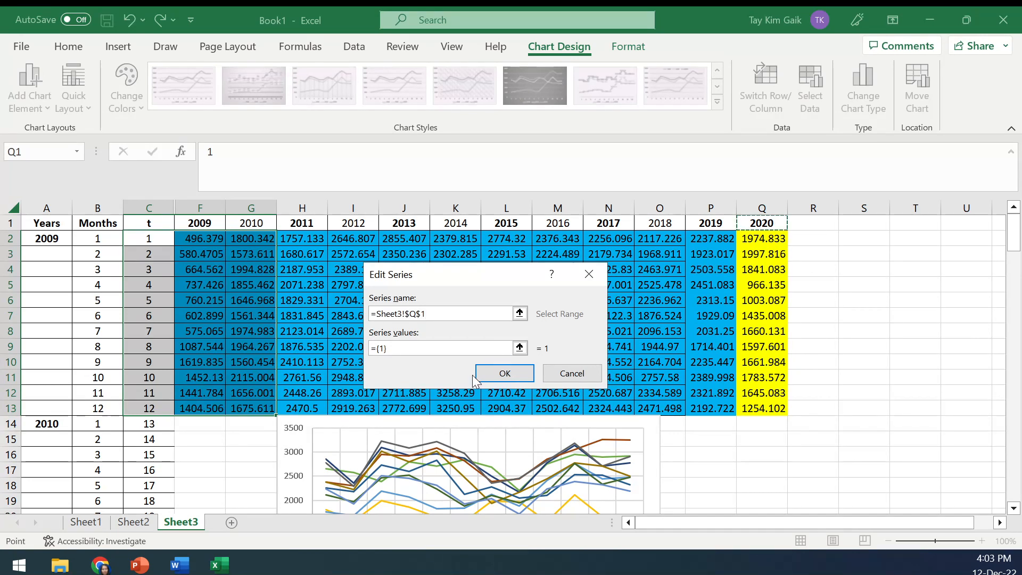
{"action": "left_click", "coordinate": [519, 347]}
{"action": "left_click_drag", "start_coordinate": [765, 241], "coordinate": [765, 409]}
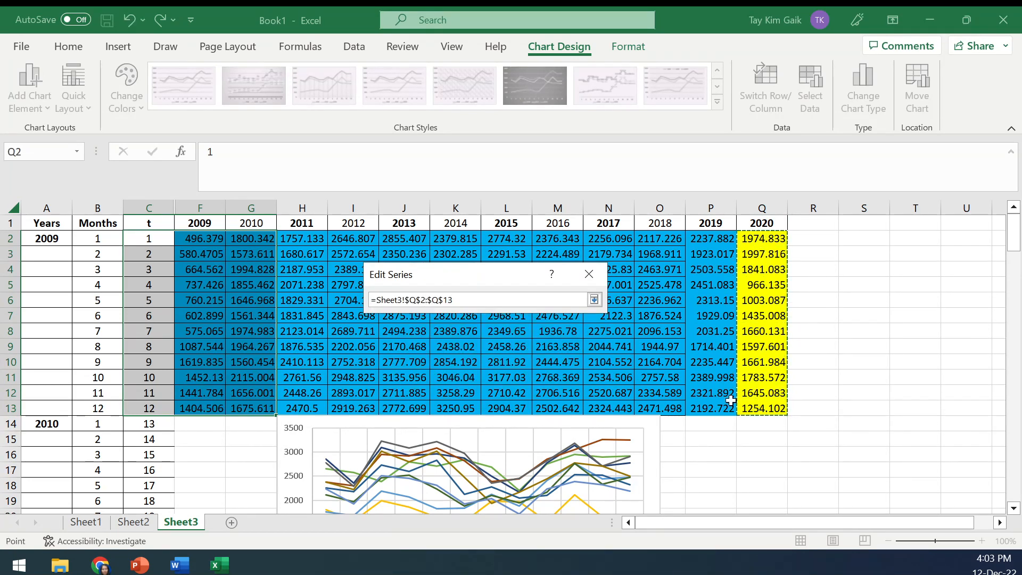
{"action": "left_click", "coordinate": [594, 300]}
{"action": "left_click", "coordinate": [506, 375]}
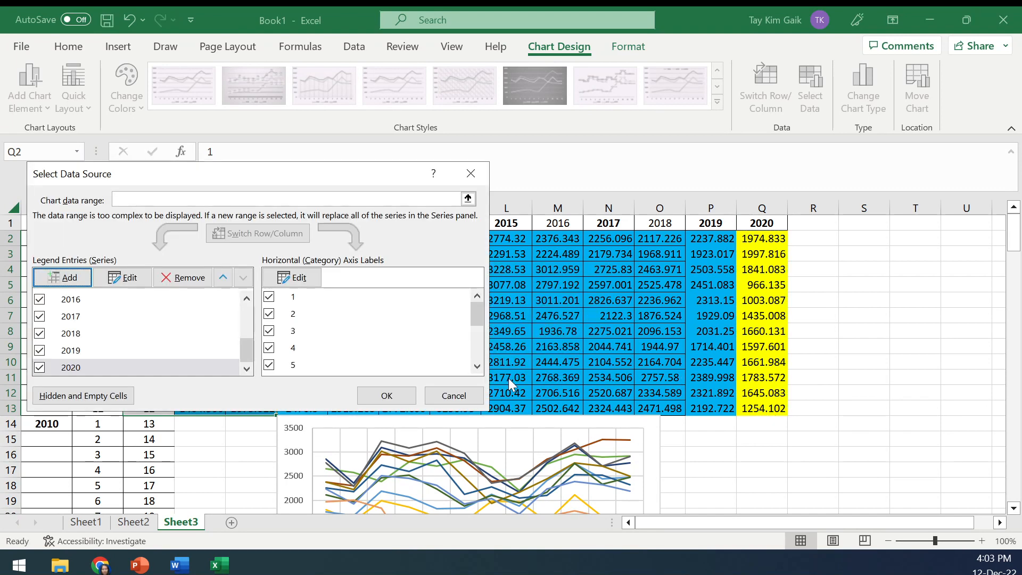
{"action": "left_click", "coordinate": [381, 395]}
- Move the chart's legend down slightly so it sits below the month axis labels without overlapping them
{"action": "left_click_drag", "start_coordinate": [1013, 234], "coordinate": [1007, 269]}
{"action": "left_click", "coordinate": [740, 369]}
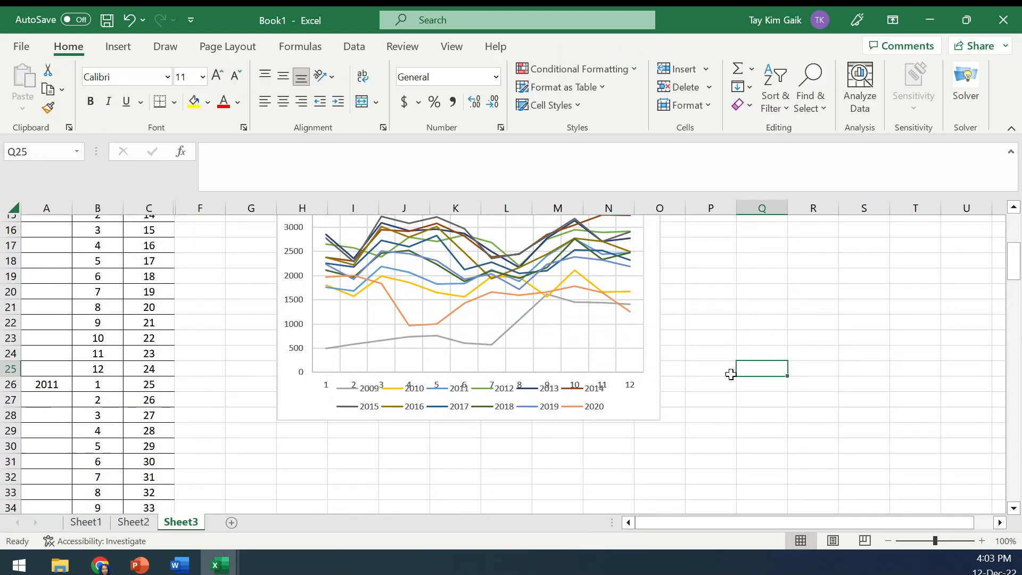
{"action": "left_click", "coordinate": [416, 394]}
{"action": "left_click_drag", "start_coordinate": [376, 380], "coordinate": [370, 385]}
{"action": "left_click", "coordinate": [743, 402]}
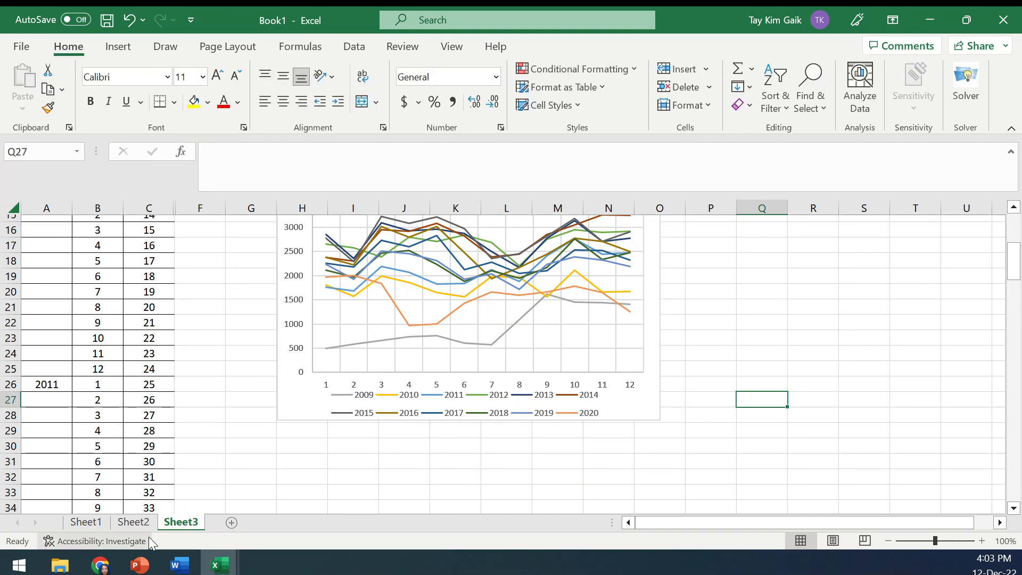
- View the generated yearly plot on the RESULTS slide in PowerPoint for comparison and return to the Excel workbook
{"action": "left_click", "coordinate": [139, 564]}
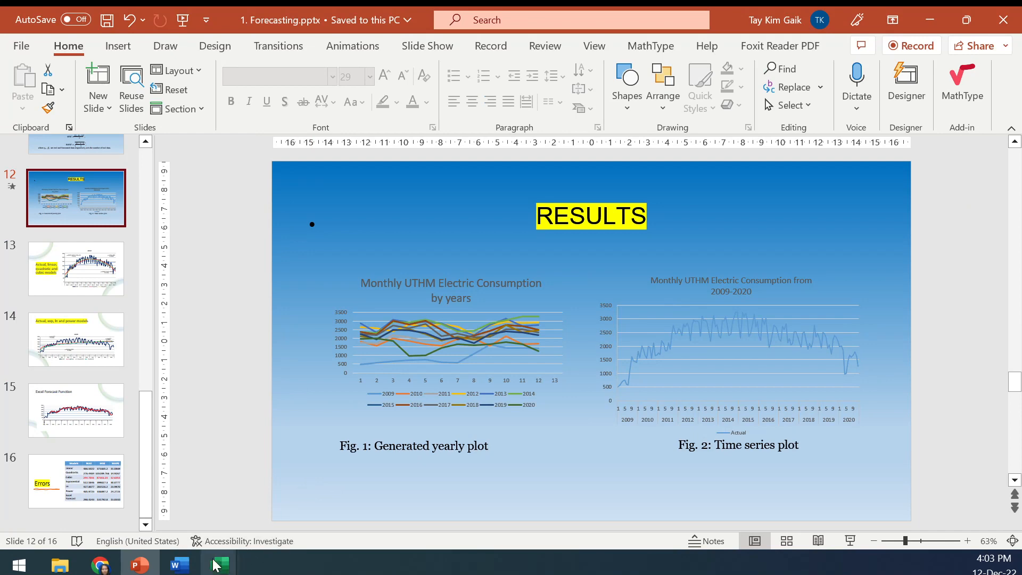
{"action": "mouse_move", "coordinate": [220, 568]}
{"action": "left_click", "coordinate": [187, 483]}
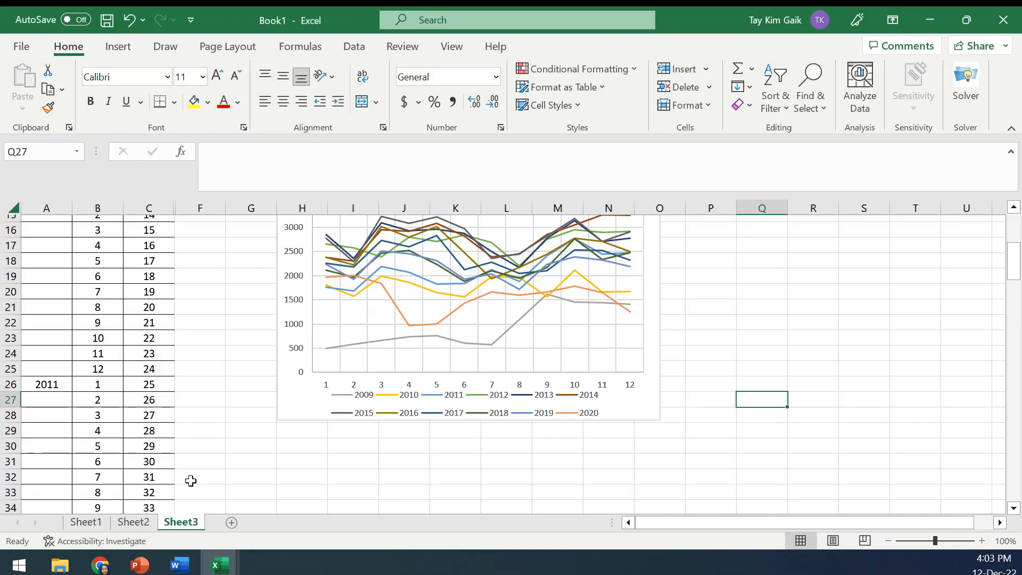
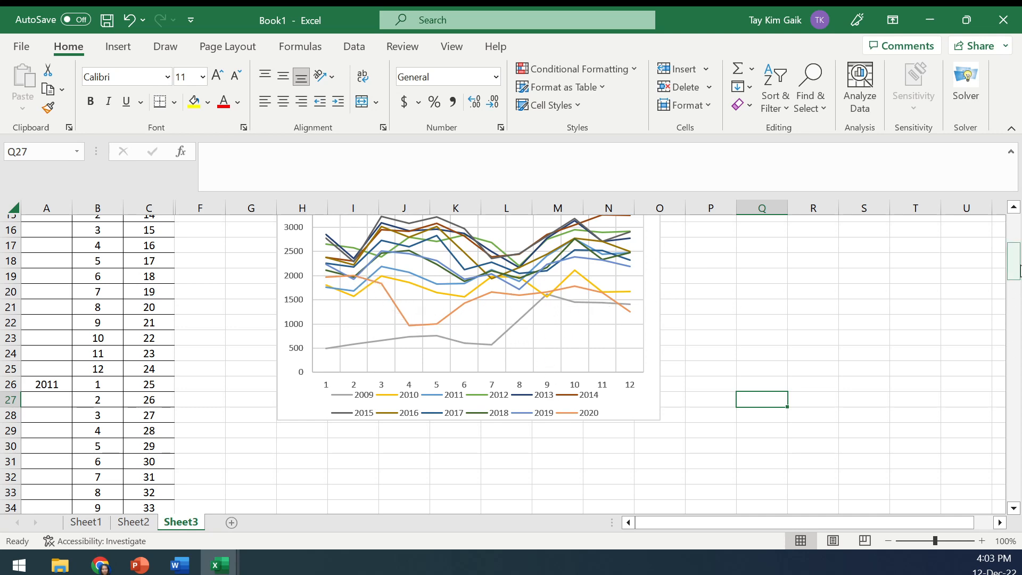
- Open Sheet1 and move the trend chart about one column farther from the error columns
{"action": "left_click_drag", "start_coordinate": [1014, 266], "coordinate": [1014, 232]}
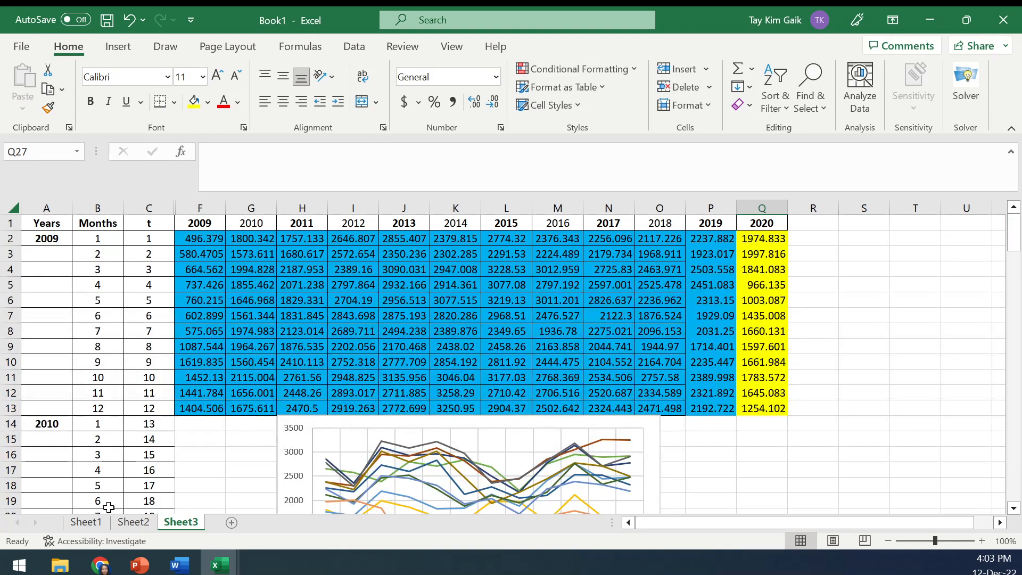
{"action": "left_click", "coordinate": [103, 524]}
{"action": "type", "text": "486.5022\t371665.2\t31.08694 MAE\tMSE\tMAPE"}
{"action": "left_click_drag", "start_coordinate": [1014, 457], "coordinate": [1019, 234]}
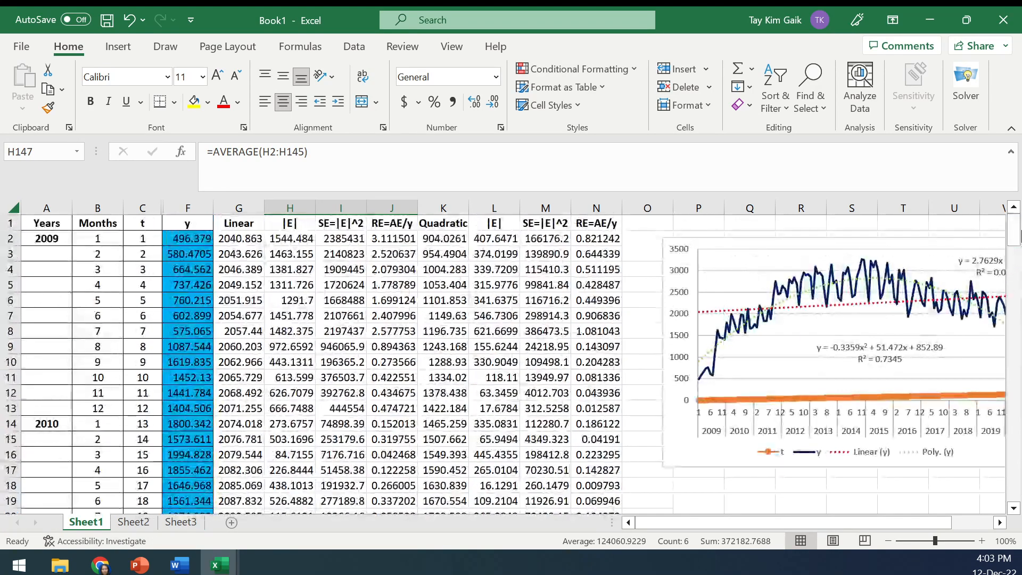
{"action": "left_click_drag", "start_coordinate": [728, 238], "coordinate": [791, 217]}
{"action": "left_click_drag", "start_coordinate": [847, 523], "coordinate": [894, 533]}
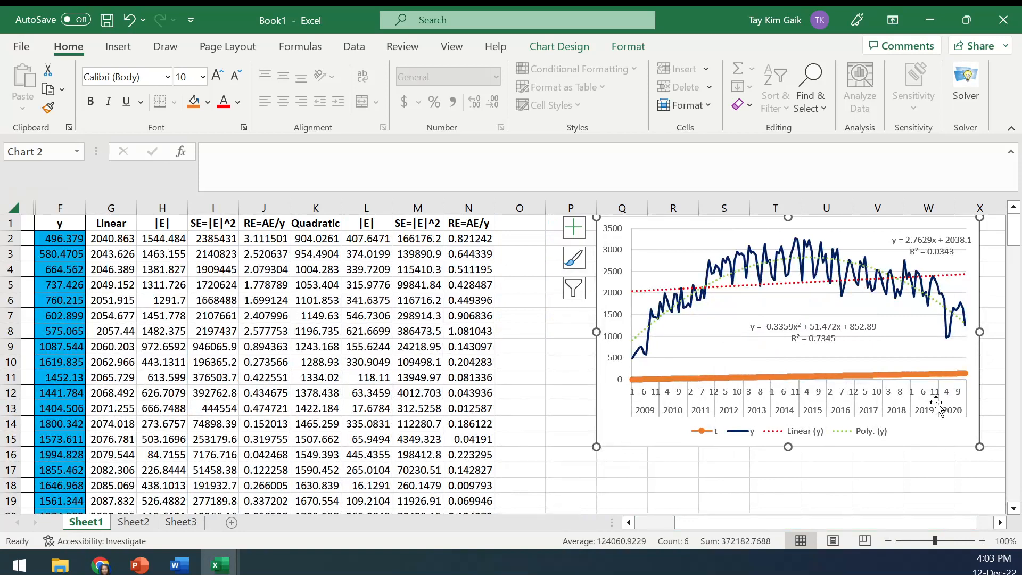
- Add a polynomial trendline of order 3 to the chart's y series
{"action": "left_click", "coordinate": [807, 244]}
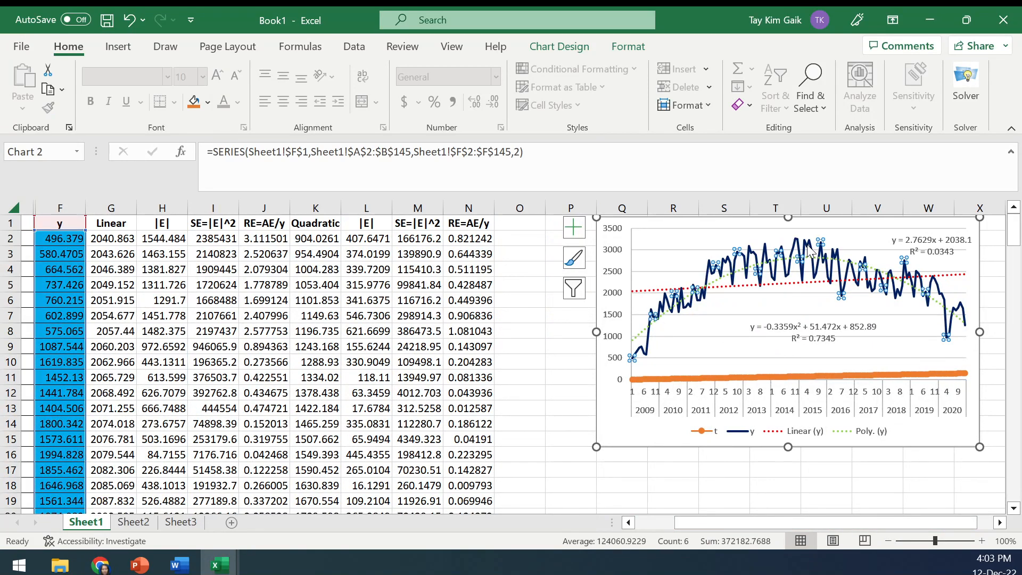
{"action": "right_click", "coordinate": [807, 244]}
{"action": "left_click", "coordinate": [855, 401]}
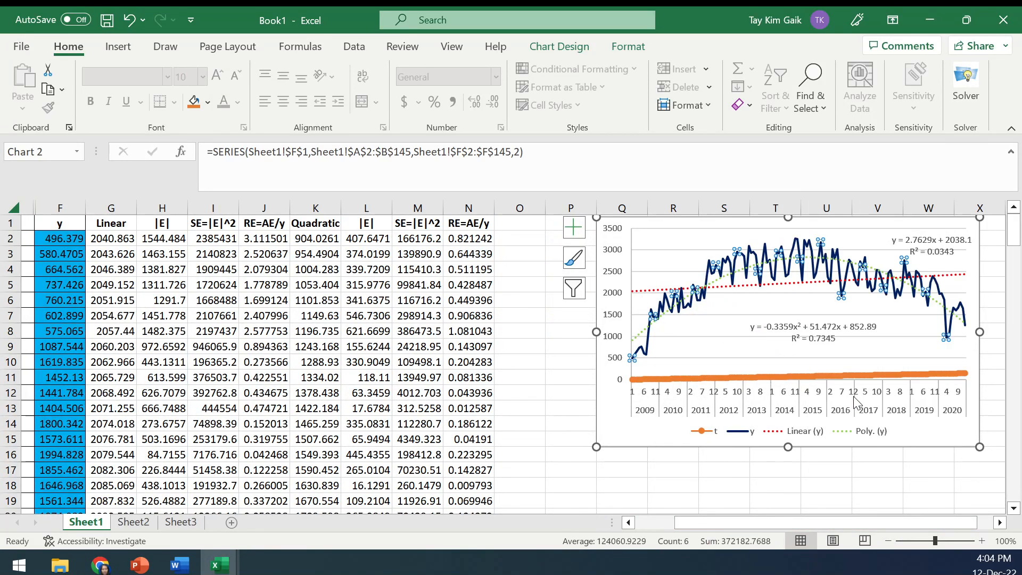
{"action": "left_click", "coordinate": [893, 422]}
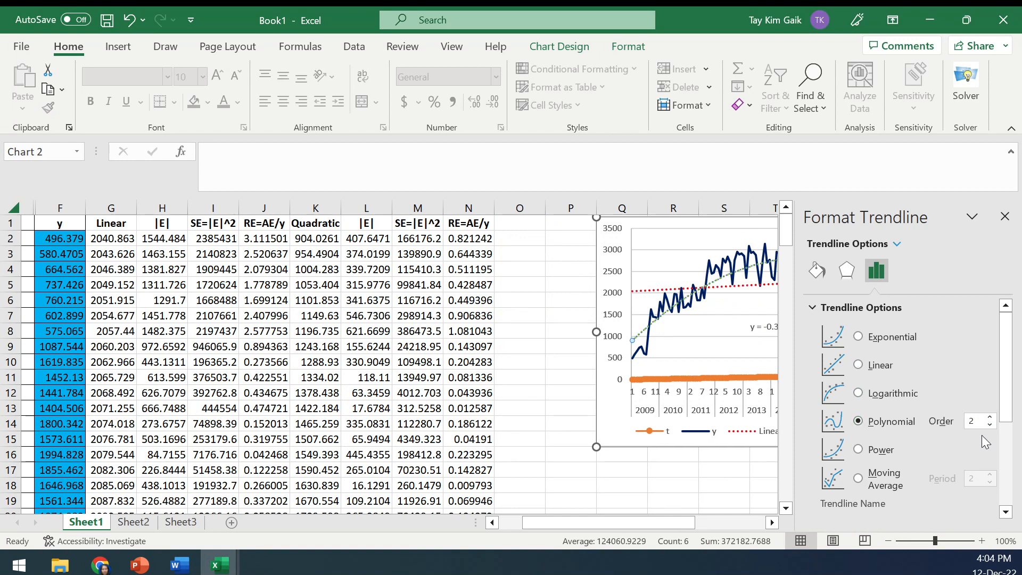
{"action": "left_click", "coordinate": [990, 417]}
- Display the cubic trendline's equation and R-squared value, and place the label in the upper-left corner of the plot area
{"action": "scroll", "coordinate": [1017, 391], "scroll_direction": "down", "scroll_amount": 5}
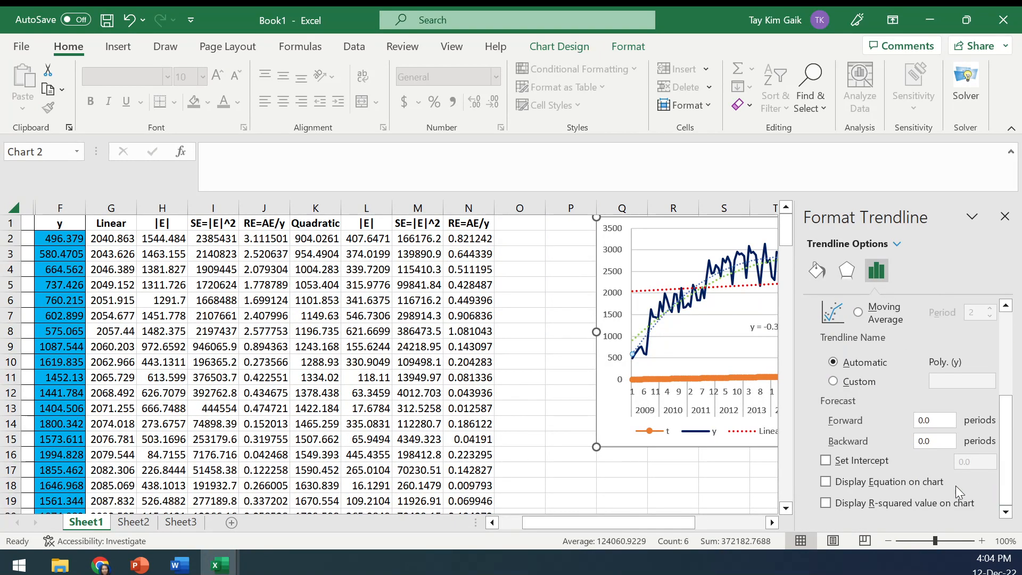
{"action": "left_click", "coordinate": [827, 483]}
{"action": "left_click", "coordinate": [725, 484]}
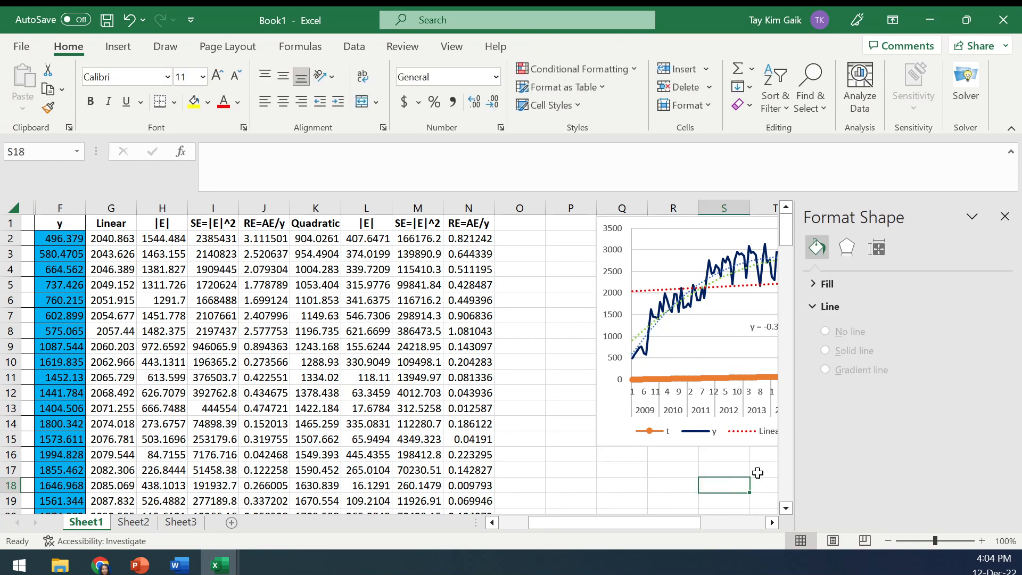
{"action": "left_click", "coordinate": [1005, 217]}
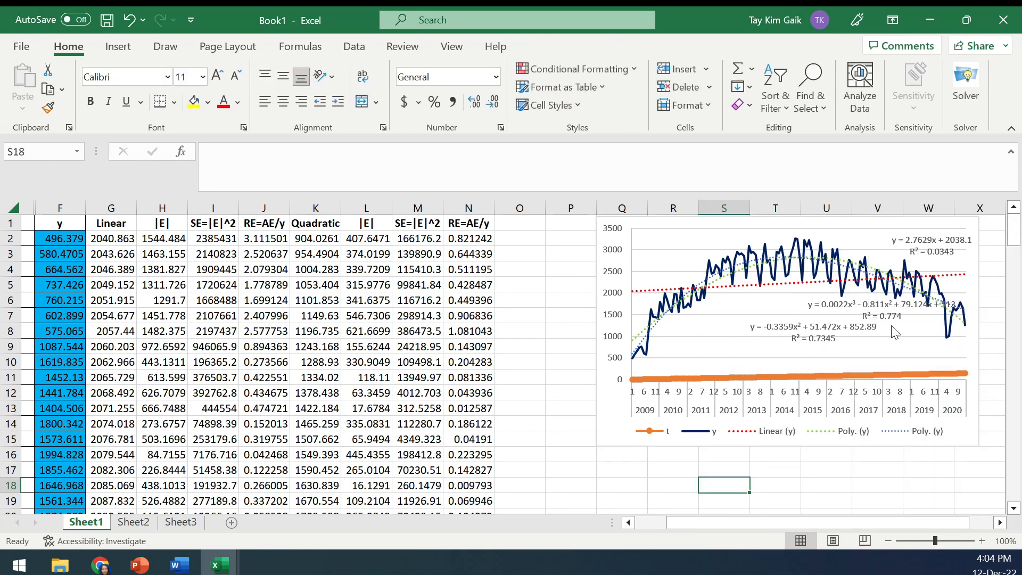
{"action": "left_click", "coordinate": [858, 304]}
{"action": "left_click_drag", "start_coordinate": [858, 304], "coordinate": [688, 236]}
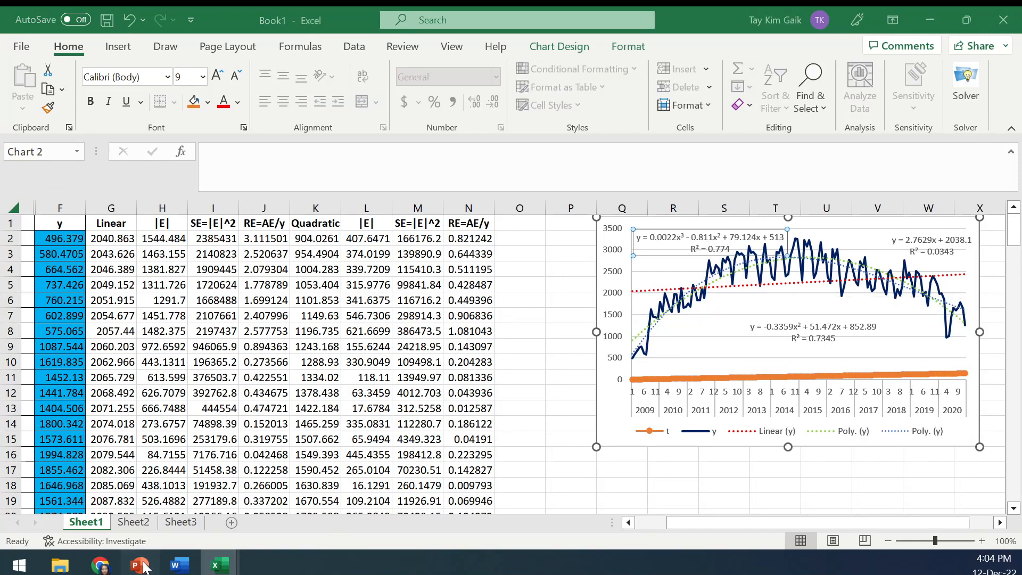
- View the linear, quadratic and cubic models chart on slide 13 in PowerPoint for comparison and return to the Excel workbook
{"action": "left_click", "coordinate": [140, 564]}
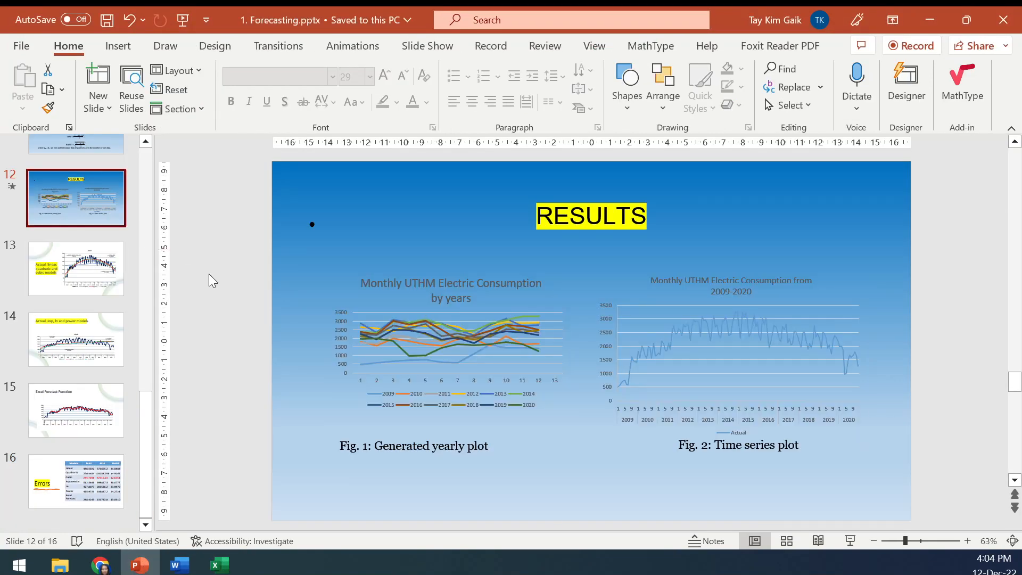
{"action": "left_click", "coordinate": [97, 279]}
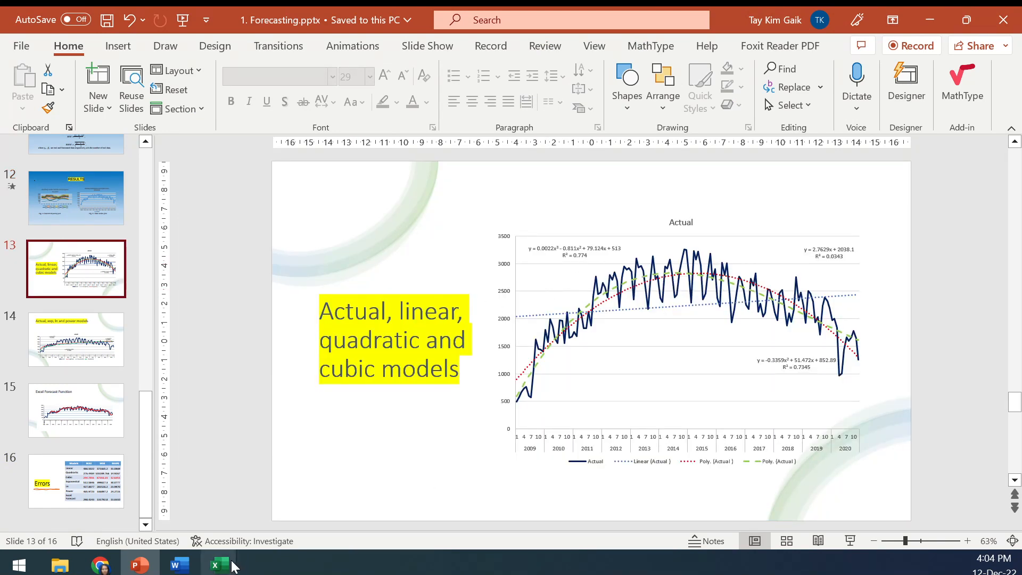
{"action": "mouse_move", "coordinate": [220, 564]}
{"action": "left_click", "coordinate": [166, 503]}
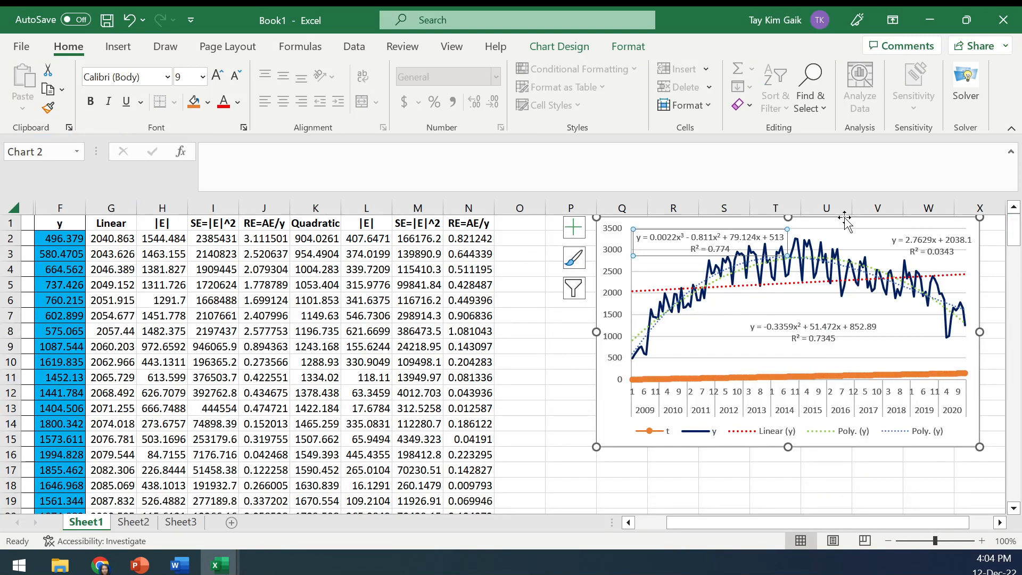
- Shift the chart one column to the right and enter the header cubic in O1
{"action": "left_click_drag", "start_coordinate": [666, 220], "coordinate": [717, 220]}
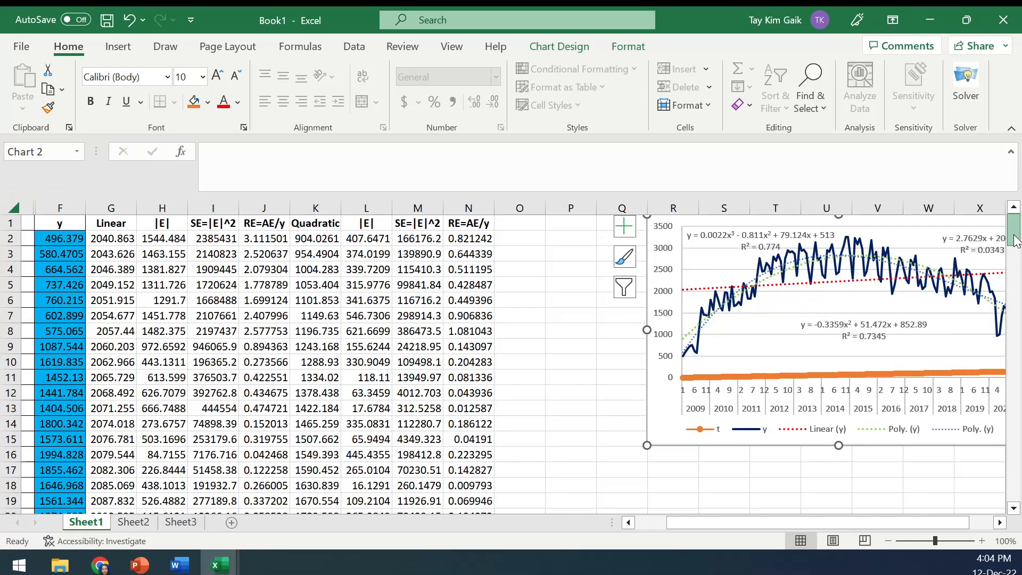
{"action": "left_click", "coordinate": [527, 226]}
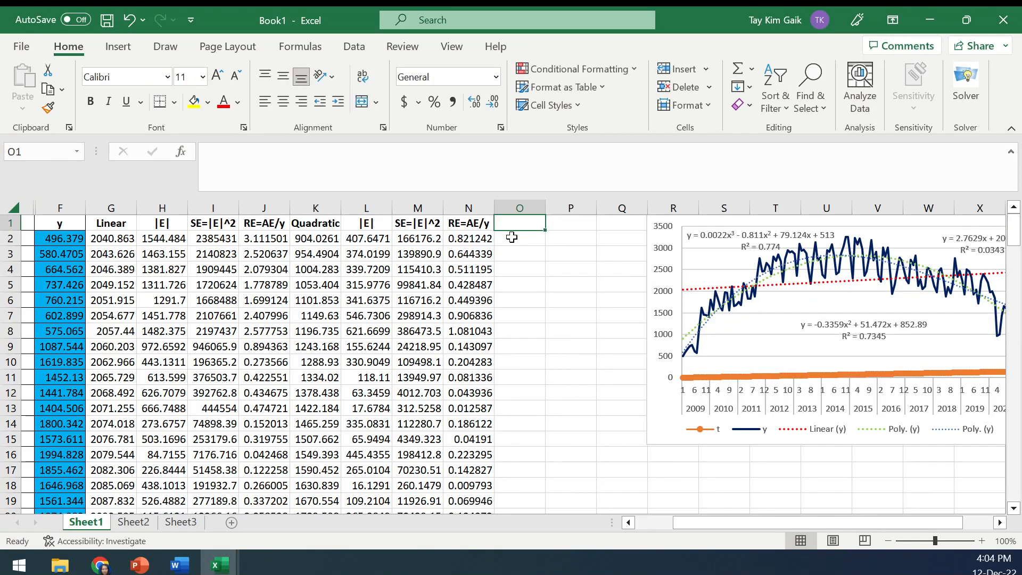
{"action": "type", "text": "cubic"}
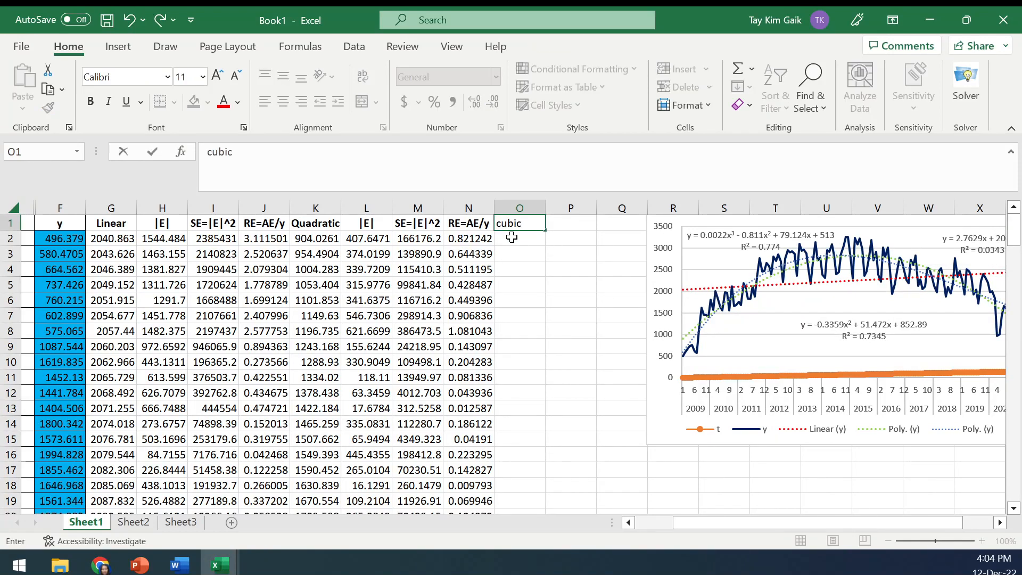
- Enter the cubic model formula =0.0022*C2^3-0.811*C2^2+79.124*C2+513 in O2
{"action": "left_click_drag", "start_coordinate": [519, 242], "coordinate": [516, 248]}
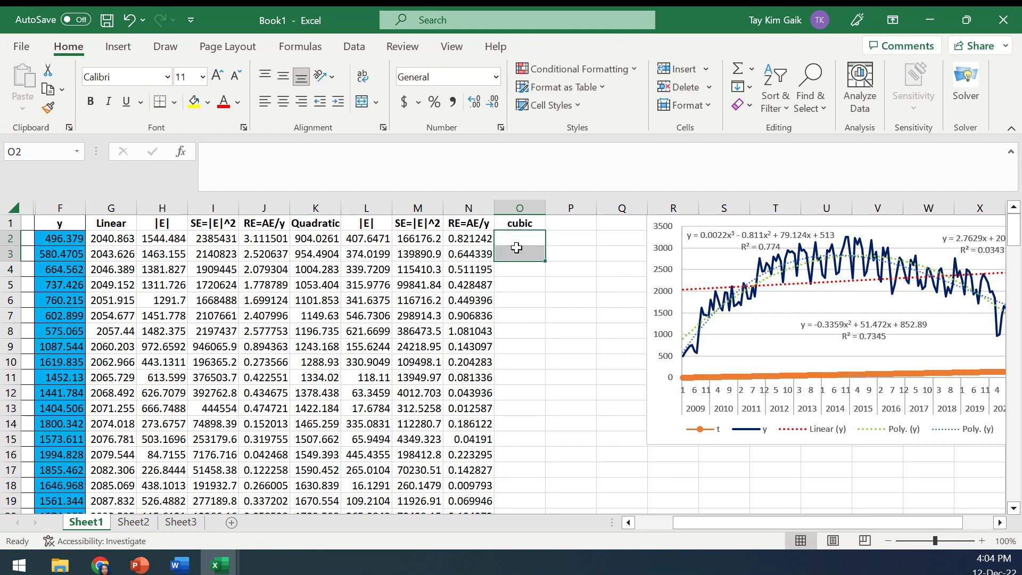
{"action": "type", "text": "=0.0022*"}
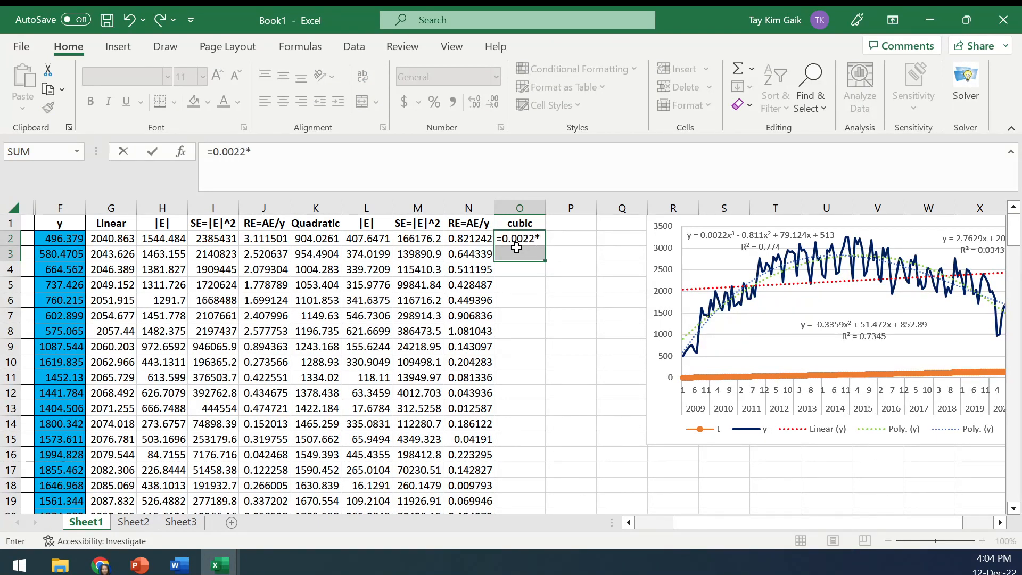
{"action": "left_click_drag", "start_coordinate": [716, 523], "coordinate": [680, 526]}
{"action": "left_click", "coordinate": [139, 238]}
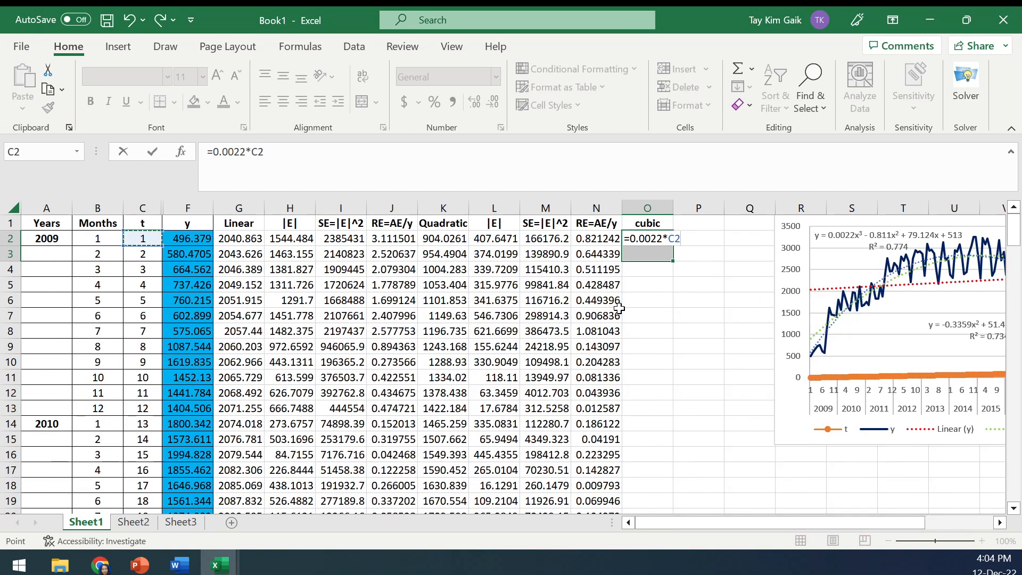
{"action": "type", "text": "^2"}
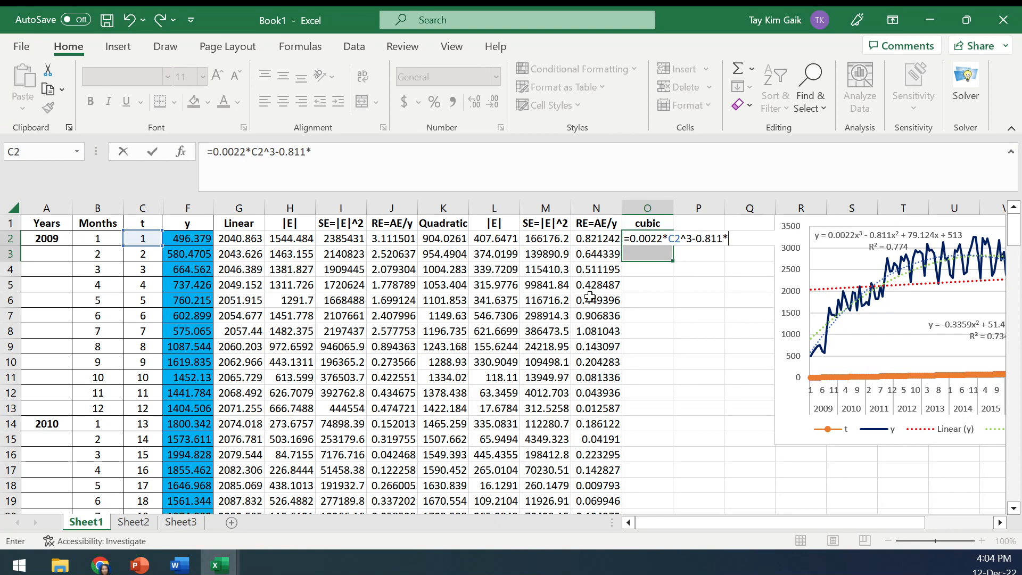
{"action": "left_click", "coordinate": [137, 237]}
{"action": "type", "text": "^2"}
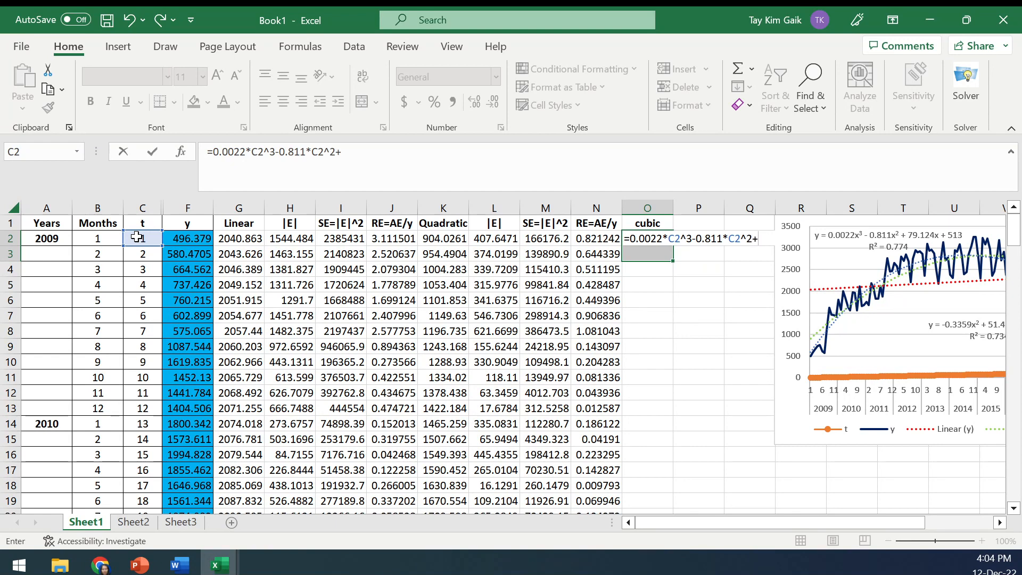
{"action": "type", "text": "+79.124*"}
{"action": "left_click", "coordinate": [137, 237]}
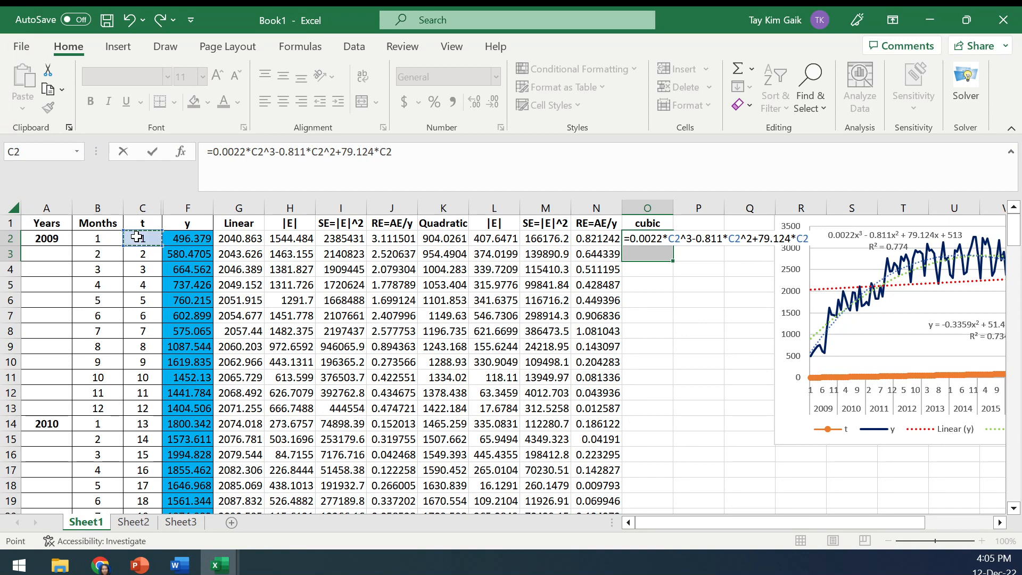
{"action": "type", "text": "+513"}
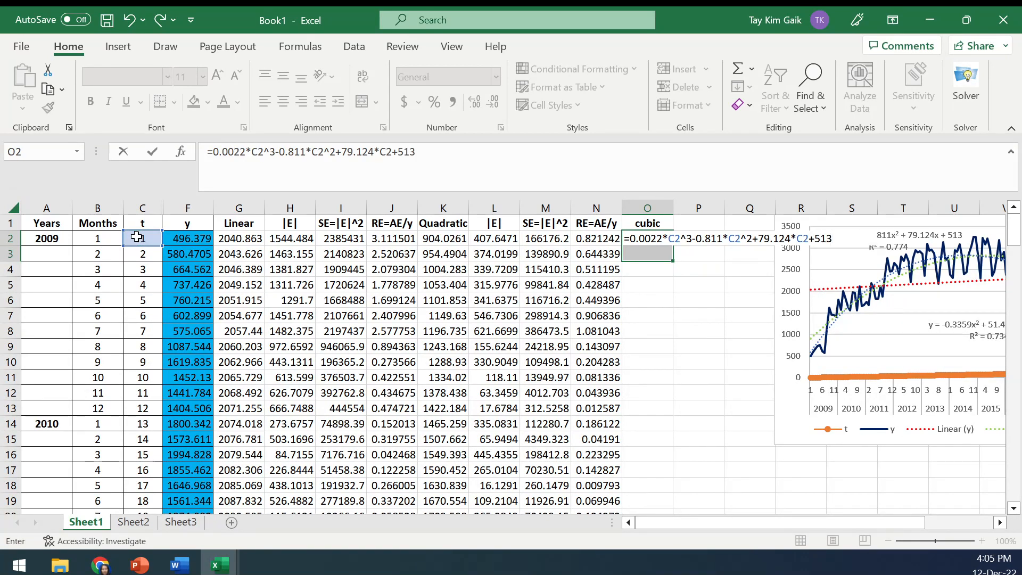
{"action": "key", "text": "Return"}
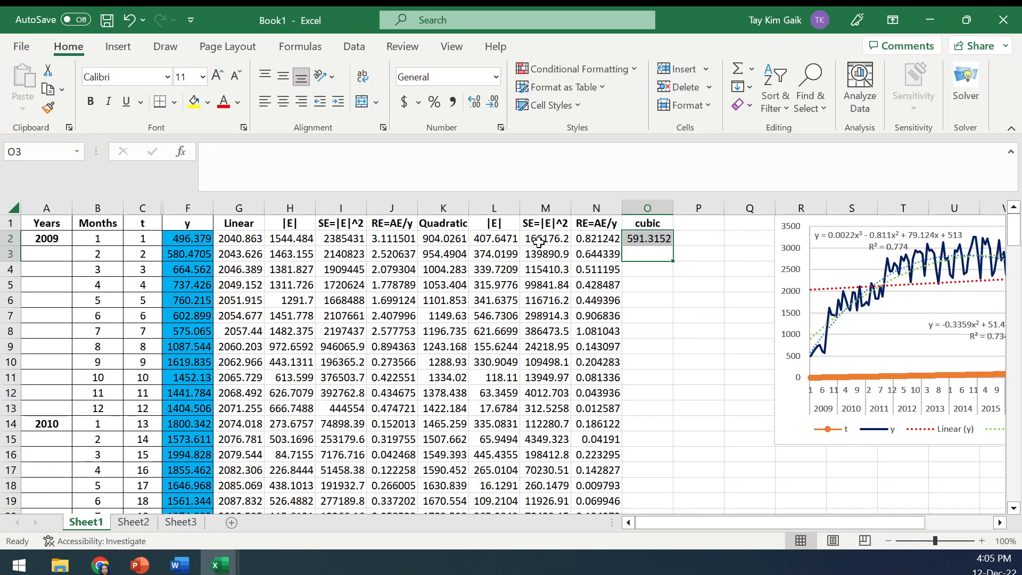
- Move the chart one column right and copy the quadratic error headers and formulas from L1:N2 to P1:R2
{"action": "left_click_drag", "start_coordinate": [791, 219], "coordinate": [844, 217]}
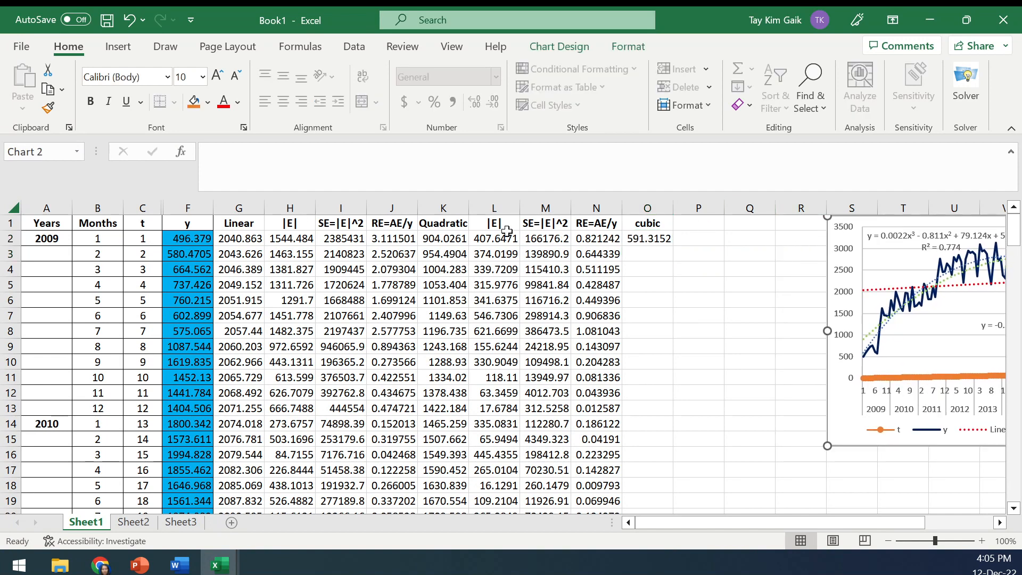
{"action": "left_click_drag", "start_coordinate": [486, 224], "coordinate": [595, 239]}
{"action": "key", "text": "ctrl+c"}
{"action": "left_click", "coordinate": [706, 221]}
{"action": "key", "text": "ctrl+v"}
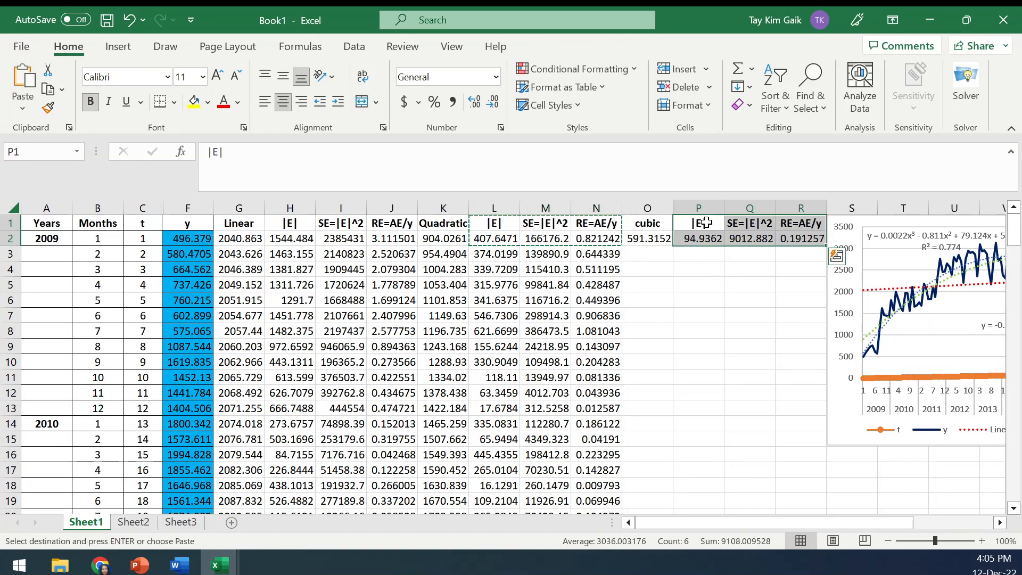
- Move the chart clear of column R and fill the cubic and error formulas in O2:R2 down to row 145
{"action": "left_click", "coordinate": [665, 240]}
{"action": "left_click_drag", "start_coordinate": [666, 239], "coordinate": [801, 241]}
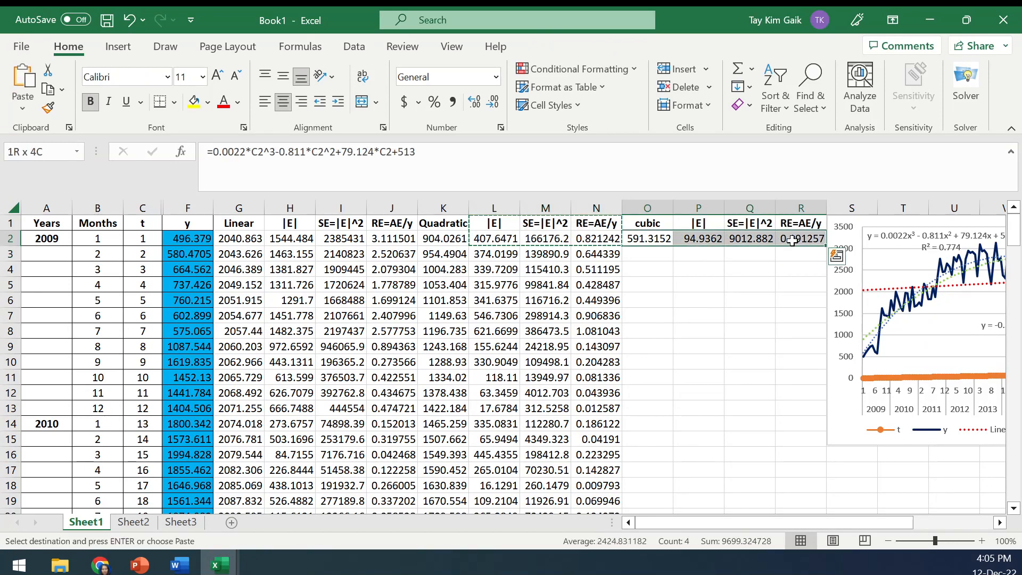
{"action": "left_click", "coordinate": [848, 230]}
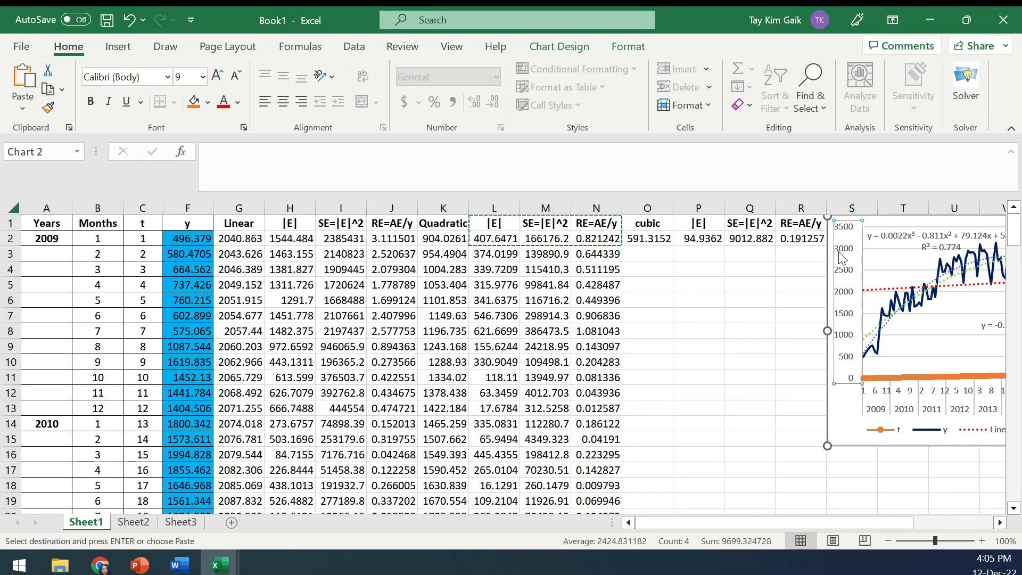
{"action": "left_click_drag", "start_coordinate": [895, 228], "coordinate": [933, 228]}
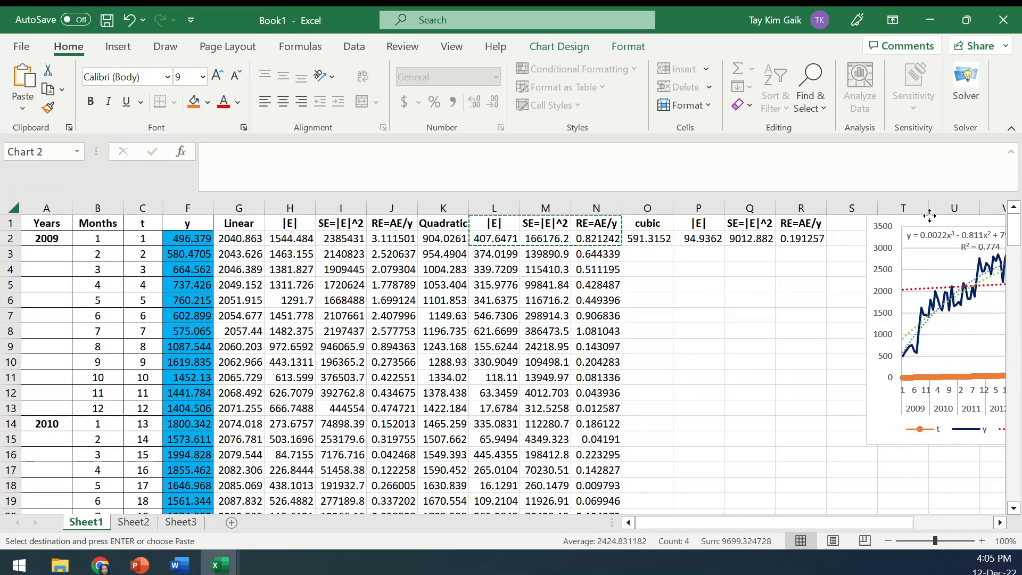
{"action": "left_click_drag", "start_coordinate": [642, 240], "coordinate": [781, 305]}
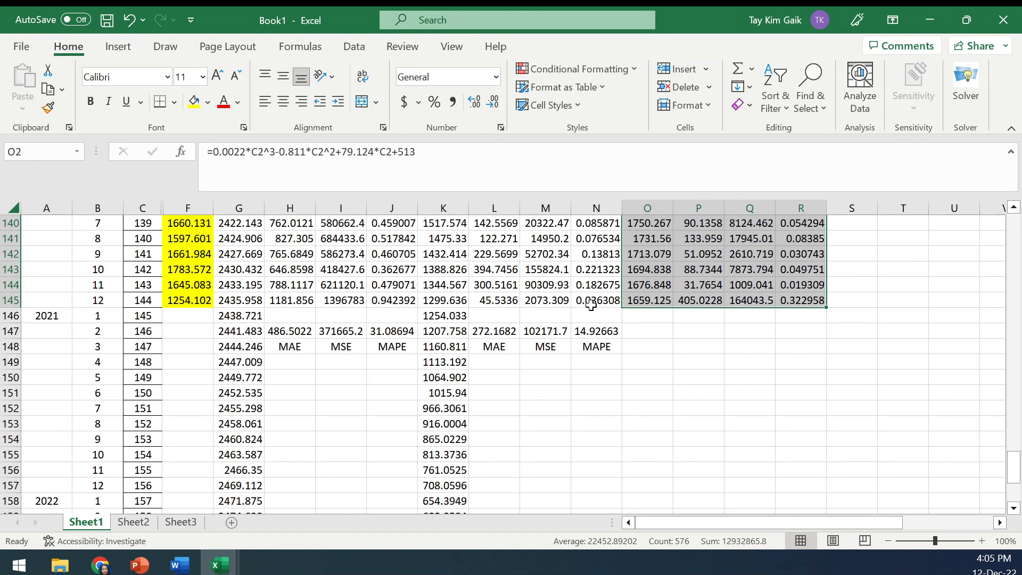
- Extend the cubic formula from O145 down to O169 to forecast 2021 and 2022
{"action": "left_click", "coordinate": [661, 299]}
{"action": "left_click_drag", "start_coordinate": [675, 313], "coordinate": [652, 491]}
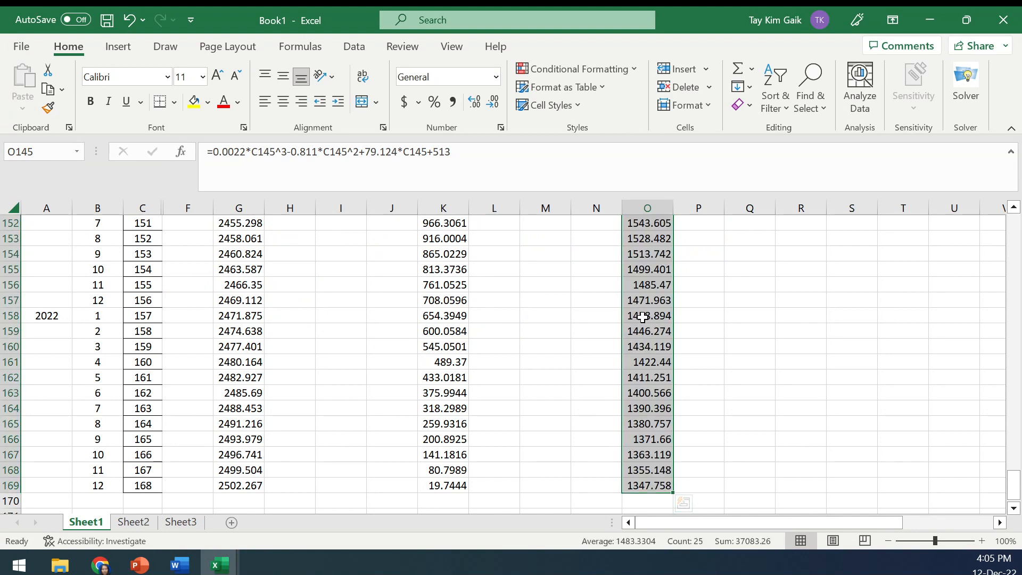
{"action": "left_click", "coordinate": [650, 316]}
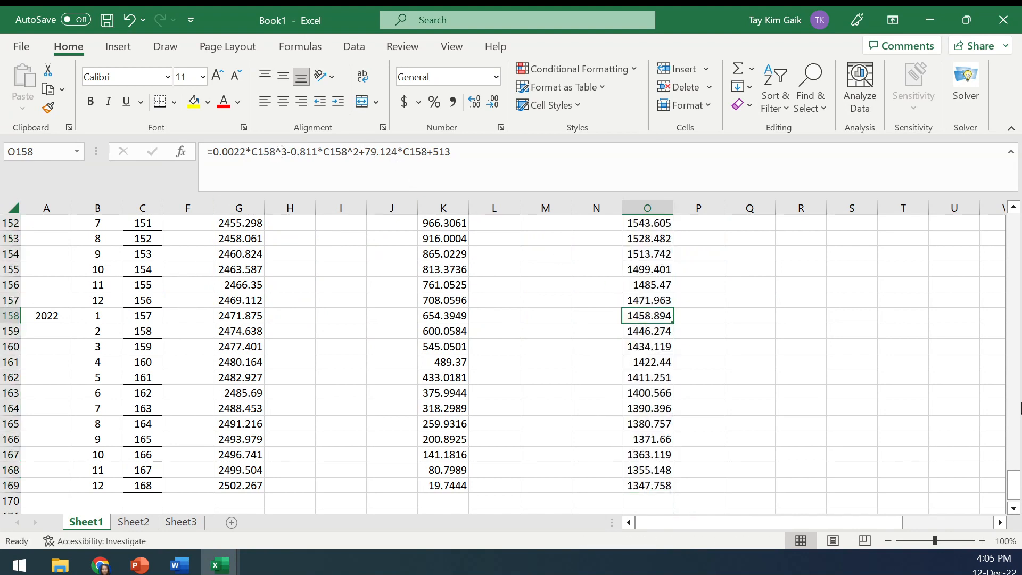
- Copy the quadratic MAE, MSE and MAPE formulas and labels from L147:N148 to P147:R148 for the cubic model
{"action": "left_click_drag", "start_coordinate": [1016, 491], "coordinate": [1017, 463]}
{"action": "left_click_drag", "start_coordinate": [488, 419], "coordinate": [585, 434]}
{"action": "key", "text": "ctrl+c"}
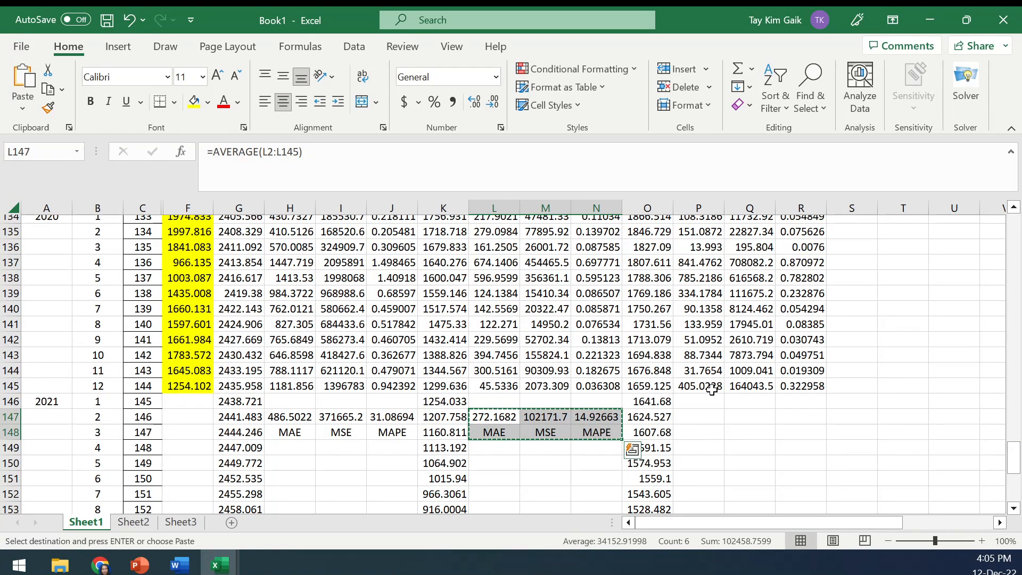
{"action": "left_click", "coordinate": [706, 421]}
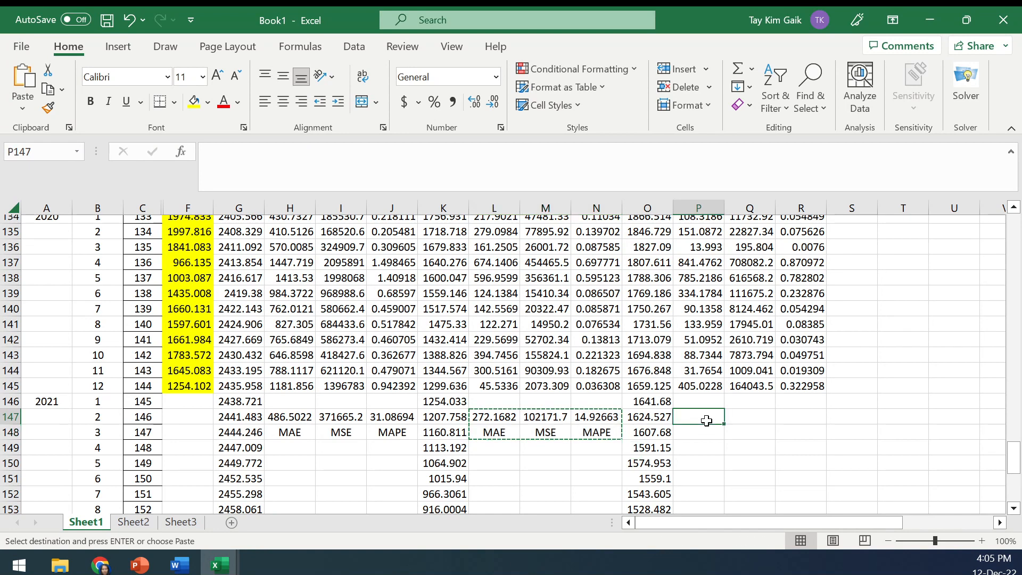
{"action": "key", "text": "ctrl+v"}
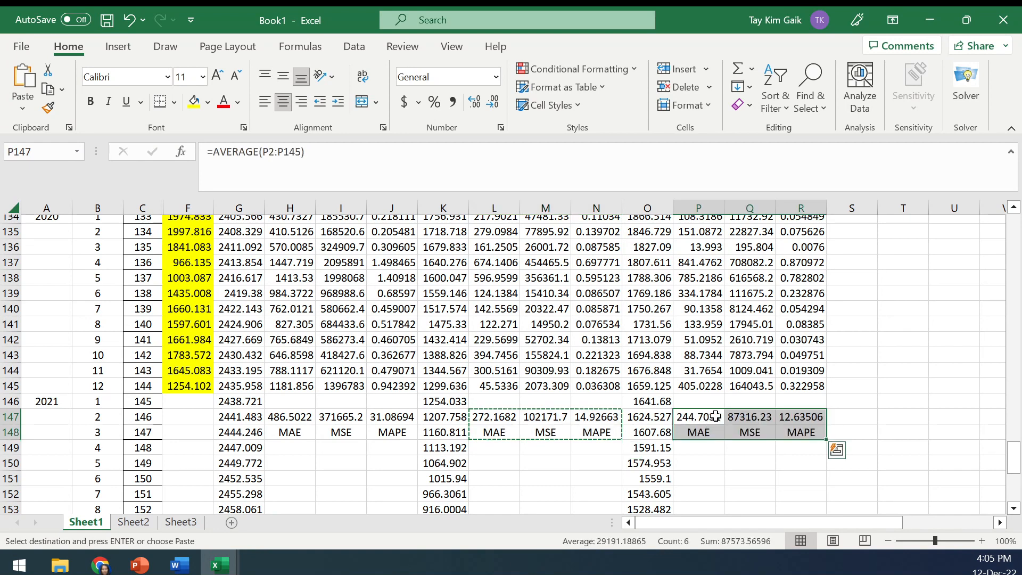
- Check the cubic MAE formula in P147 and the squared and absolute error formulas in Q145 and P145
{"action": "left_click", "coordinate": [715, 417]}
{"action": "left_click", "coordinate": [263, 153]}
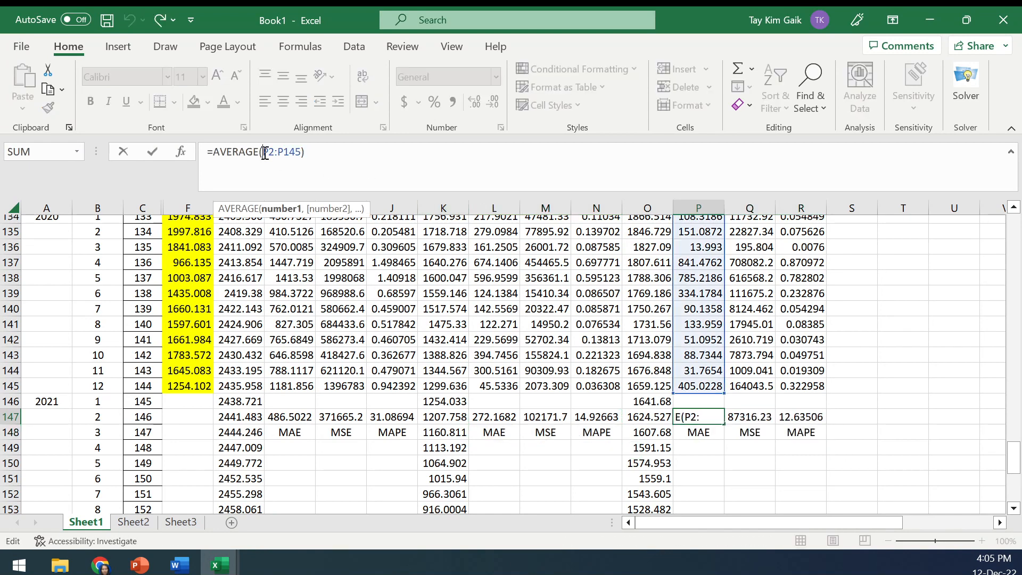
{"action": "left_click", "coordinate": [152, 152]}
{"action": "left_click", "coordinate": [749, 386]}
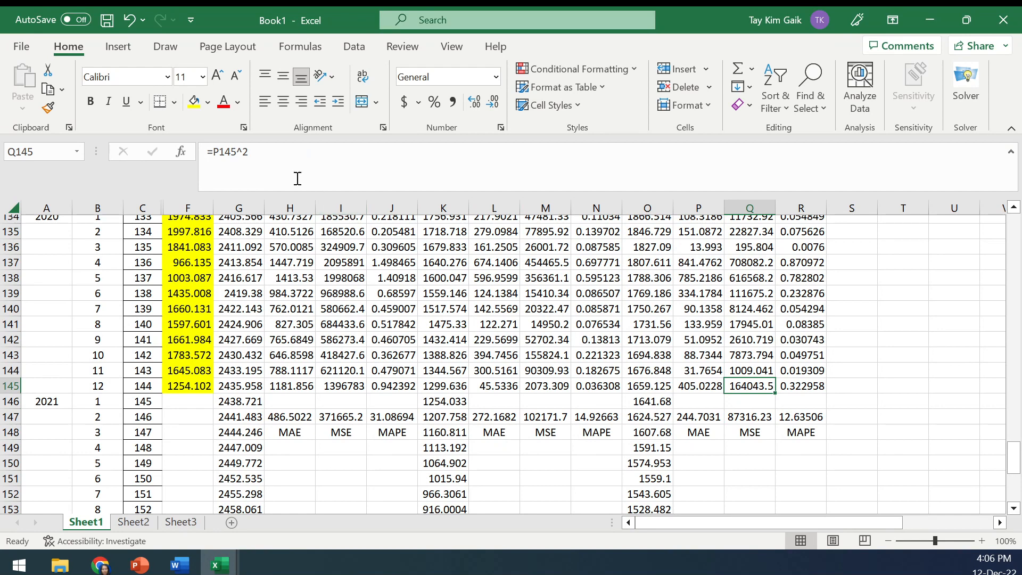
{"action": "left_click", "coordinate": [703, 384]}
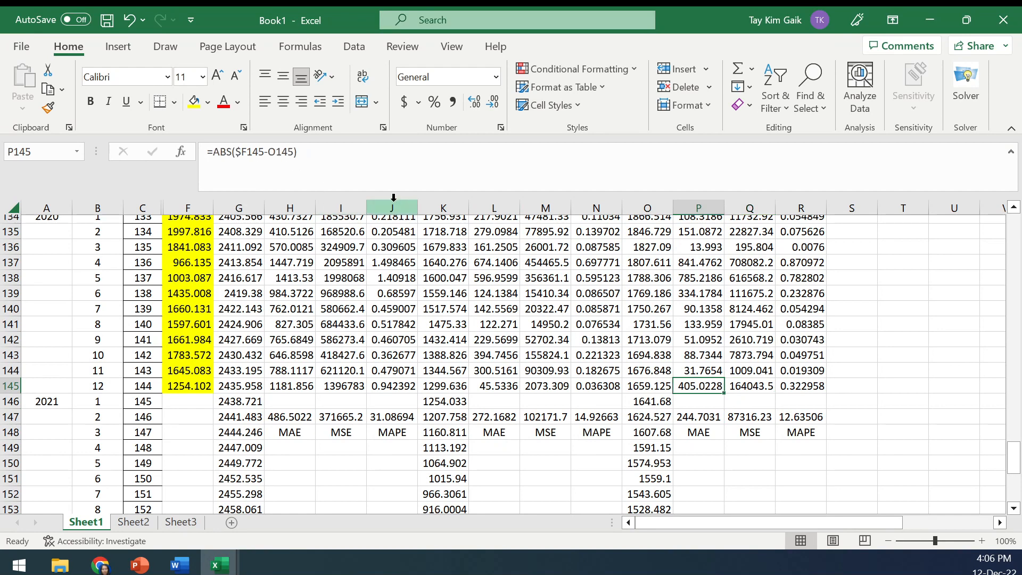
{"action": "left_click", "coordinate": [261, 152]}
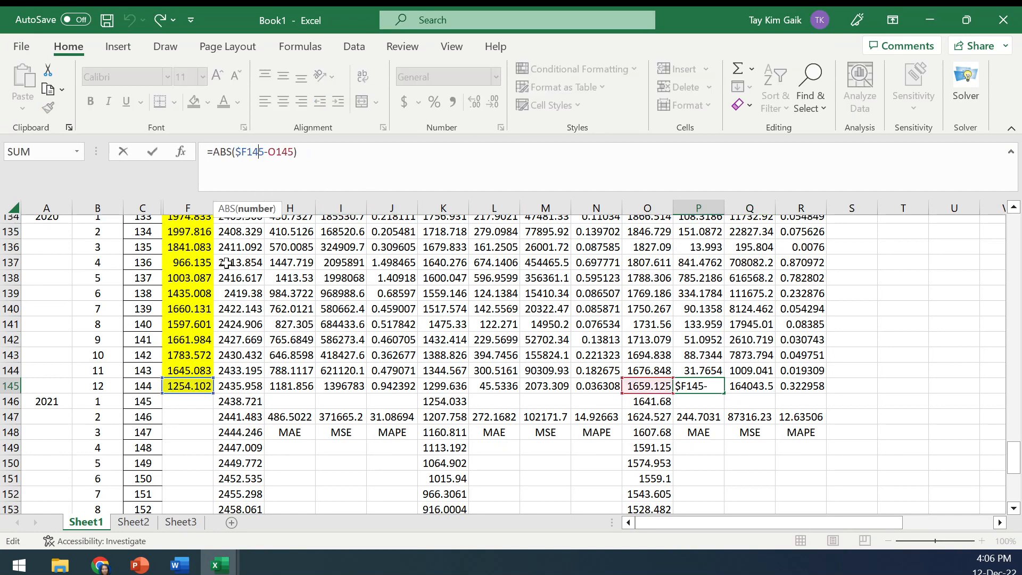
{"action": "left_click", "coordinate": [154, 152]}
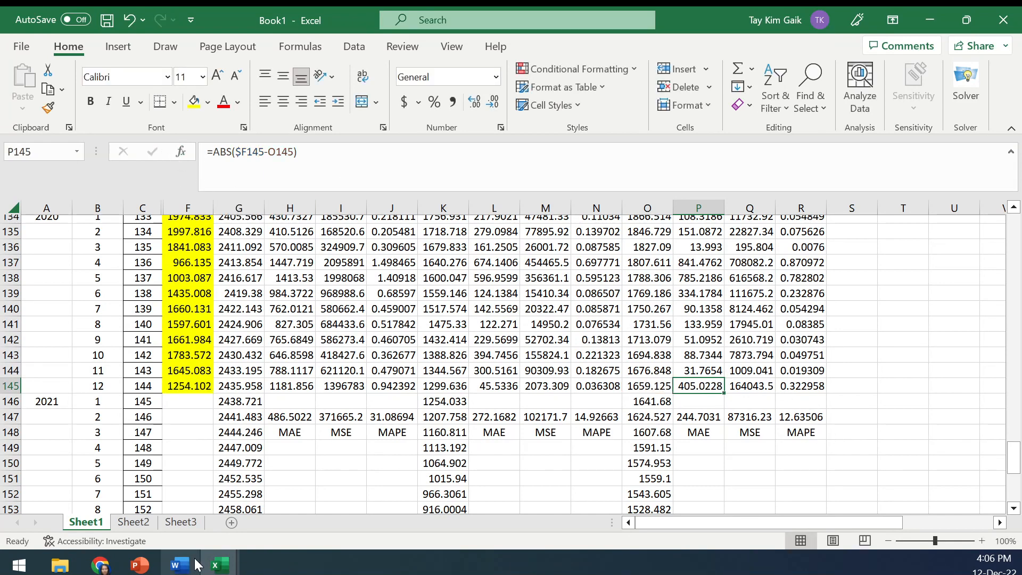
- Switch to the forecasting presentation in PowerPoint and open slide 16, the Errors table comparing the models
{"action": "left_click", "coordinate": [140, 564]}
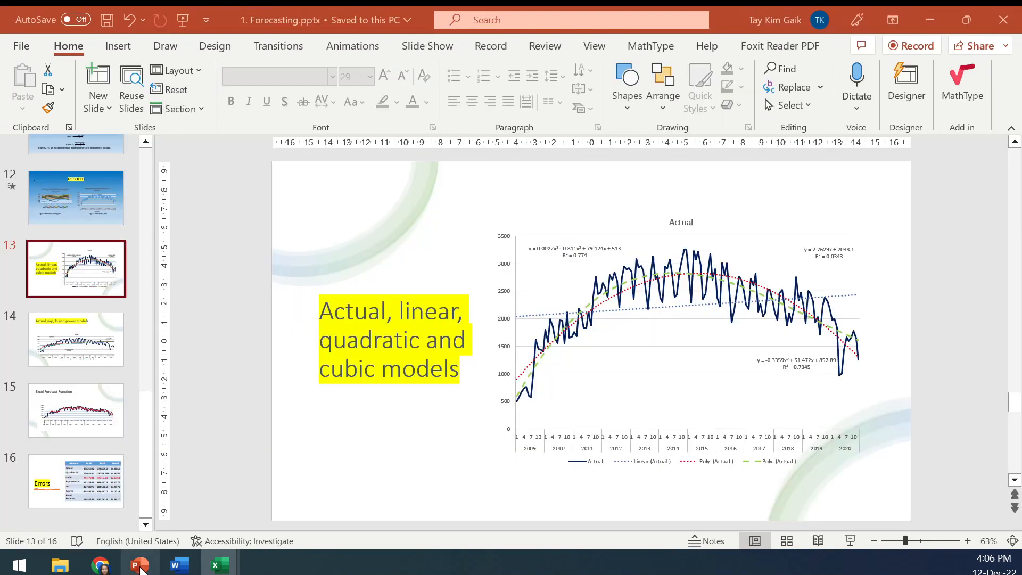
{"action": "left_click", "coordinate": [106, 497]}
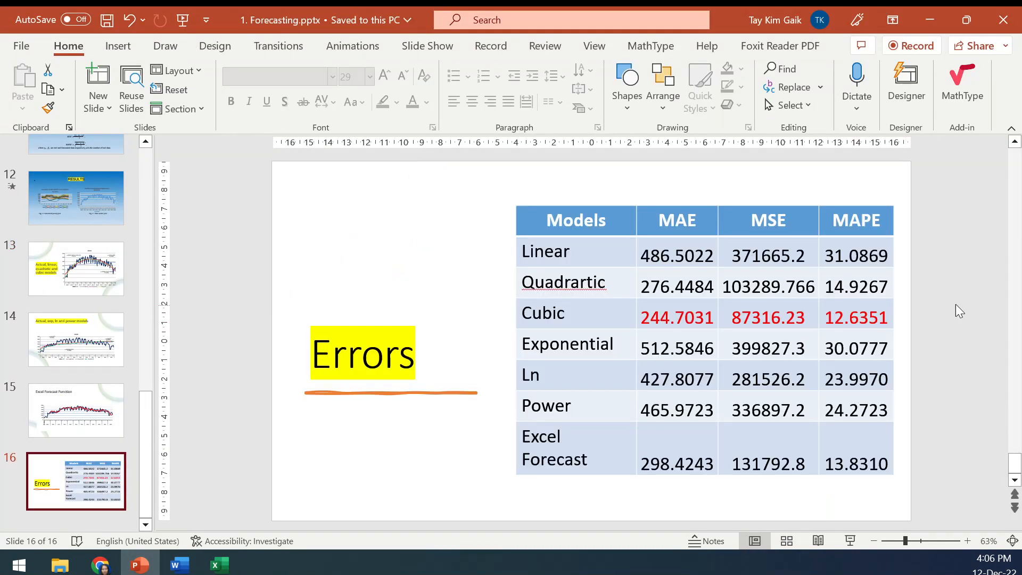